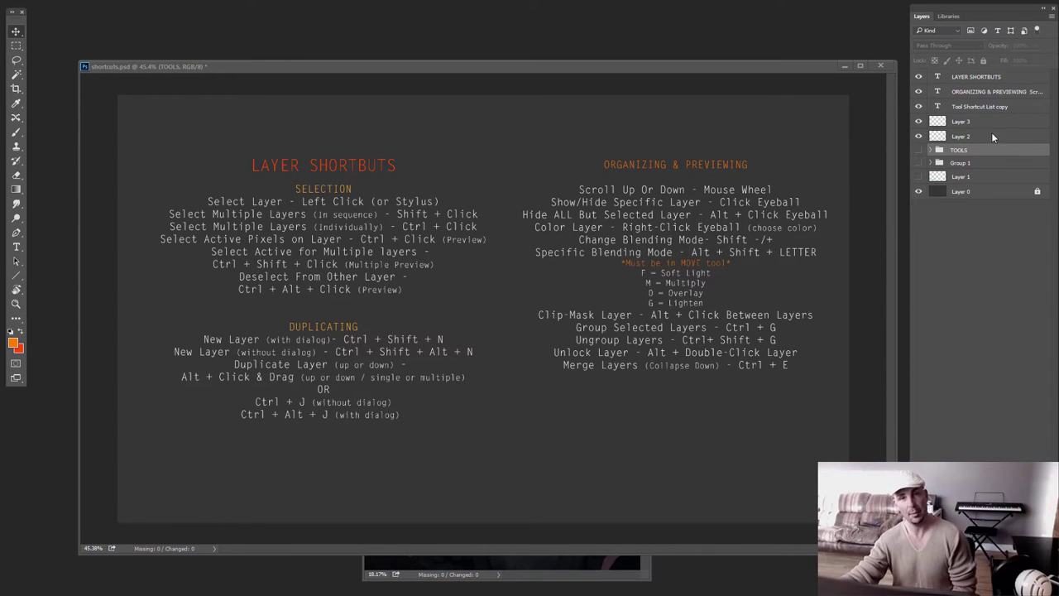
# Try the medium and large thumbnail sizes in the Layers Panel Options, discard them, and put the Layers panel back in its place
pyautogui.moveTo(1018, 14); pyautogui.dragTo(617, 89)
pyautogui.click(650, 92)
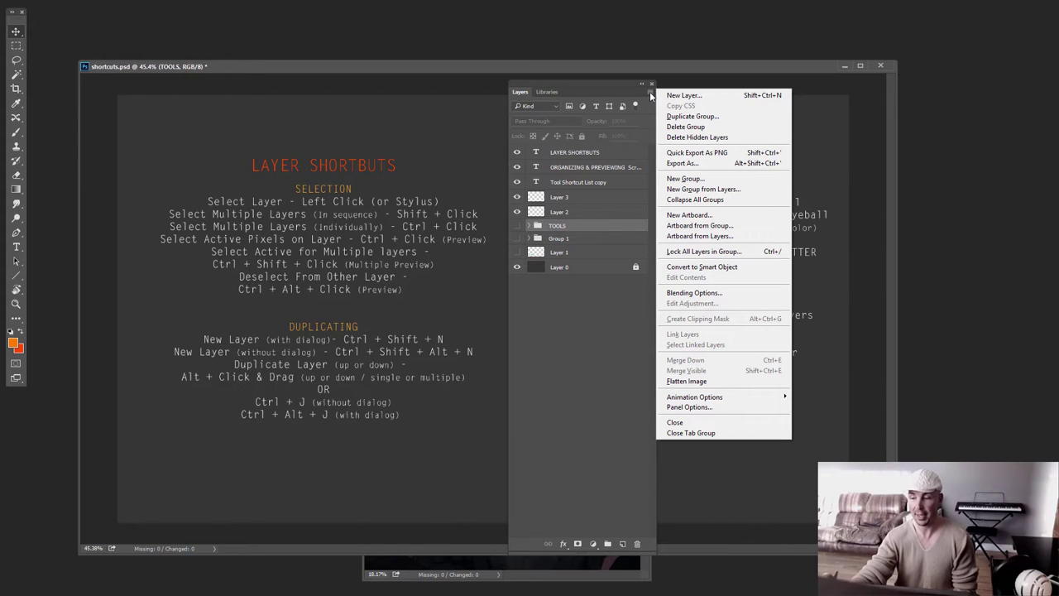
pyautogui.click(710, 407)
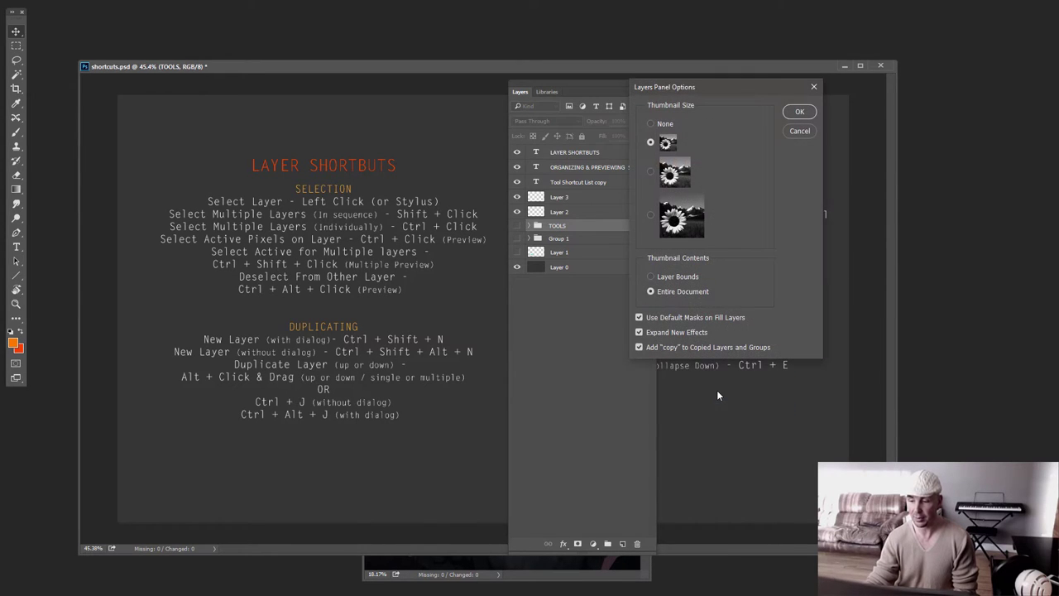
pyautogui.click(650, 172)
pyautogui.click(651, 215)
pyautogui.click(650, 173)
pyautogui.click(651, 142)
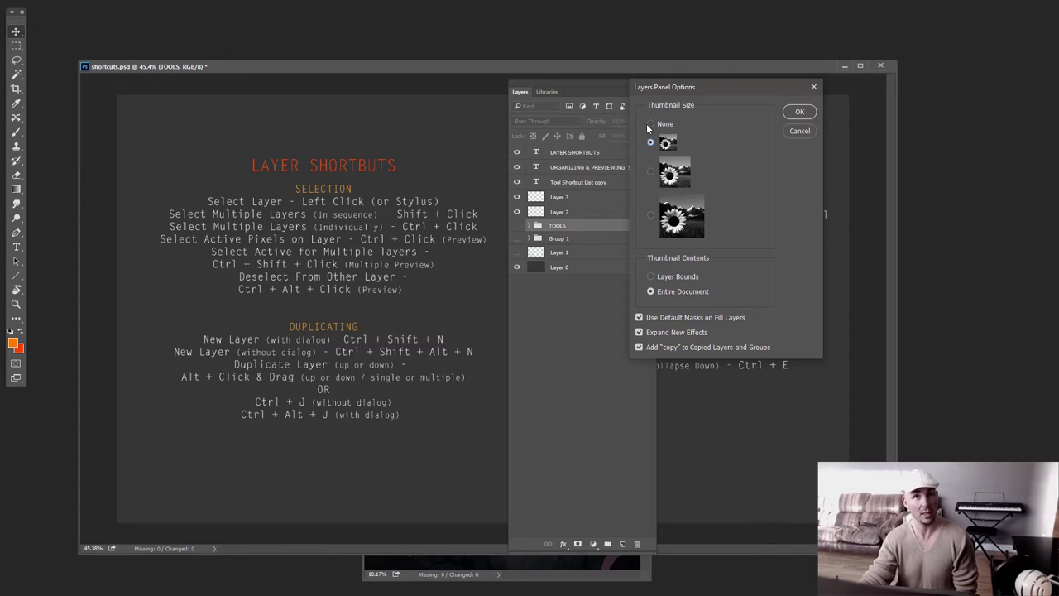
pyautogui.click(652, 216)
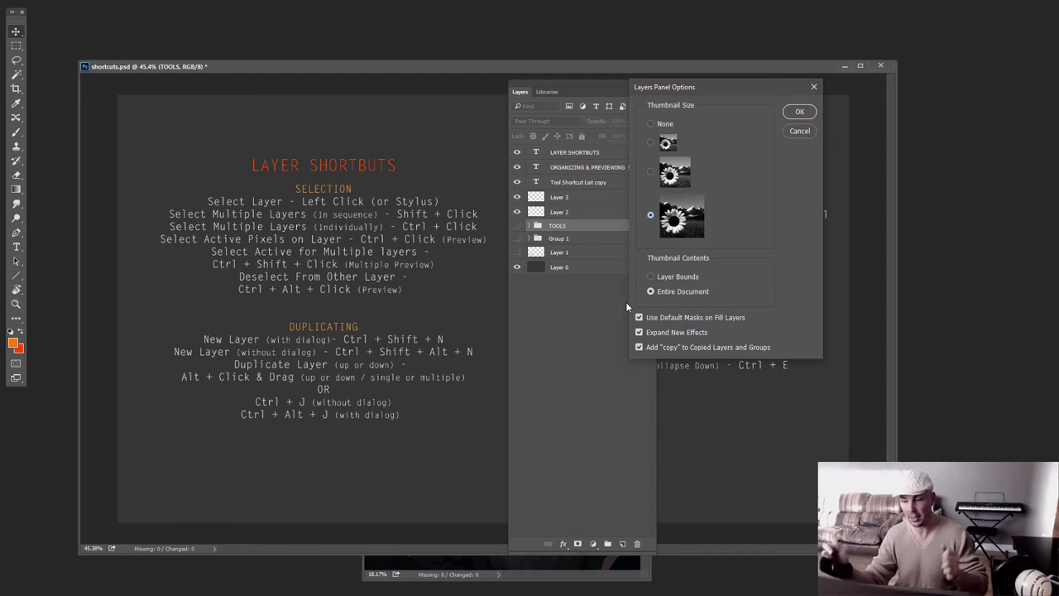
pyautogui.press('Escape')
pyautogui.moveTo(631, 82); pyautogui.dragTo(1025, 9)
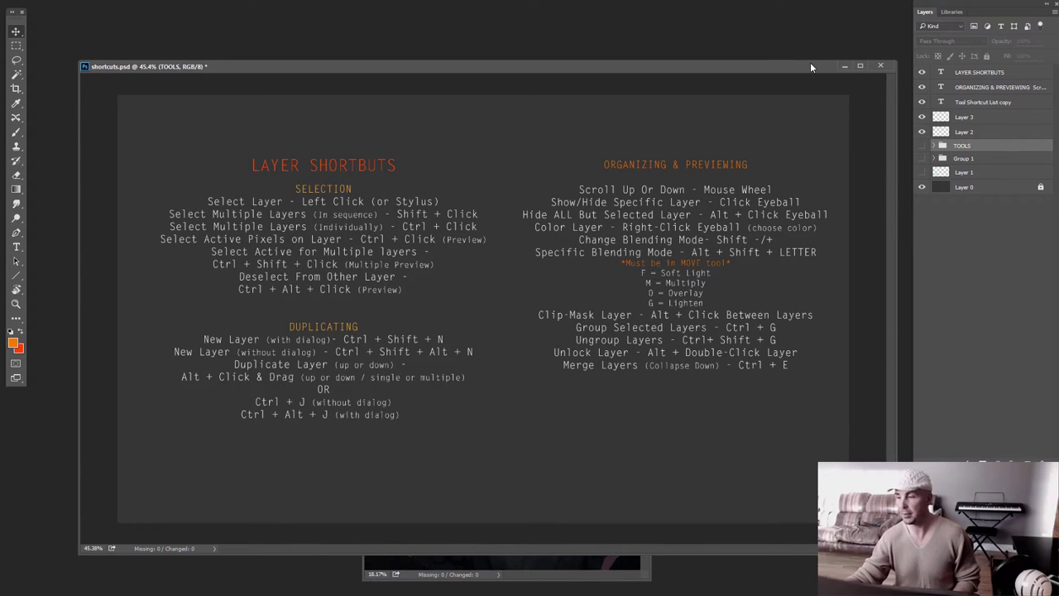
pyautogui.moveTo(1004, 5); pyautogui.dragTo(1003, 7)
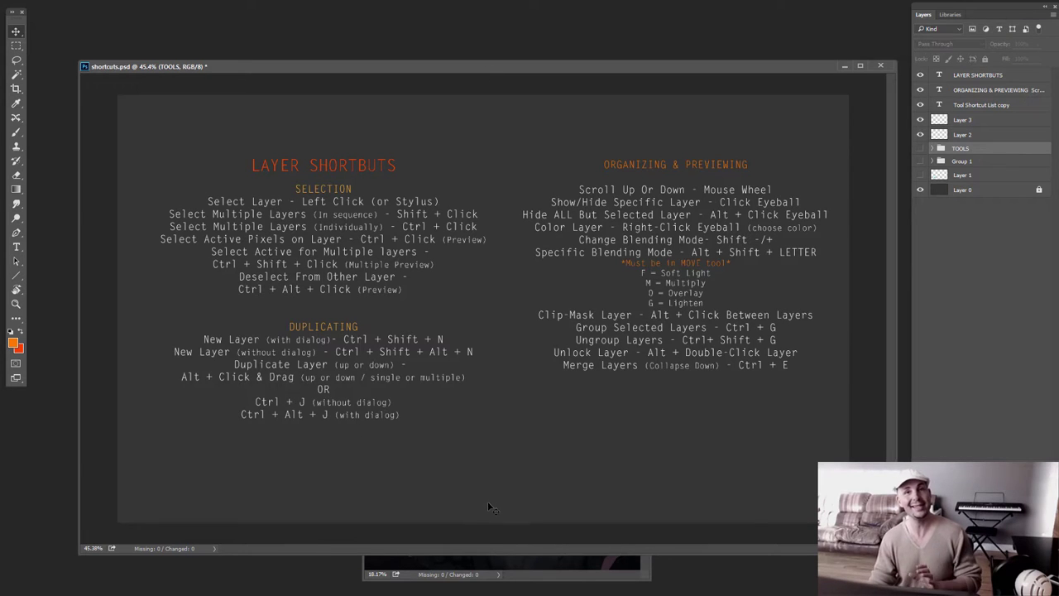
# Select single layers one after another from ORGANIZING & PREVIEWING through Layer 0, finishing on the TOOLS group
pyautogui.click(984, 89)
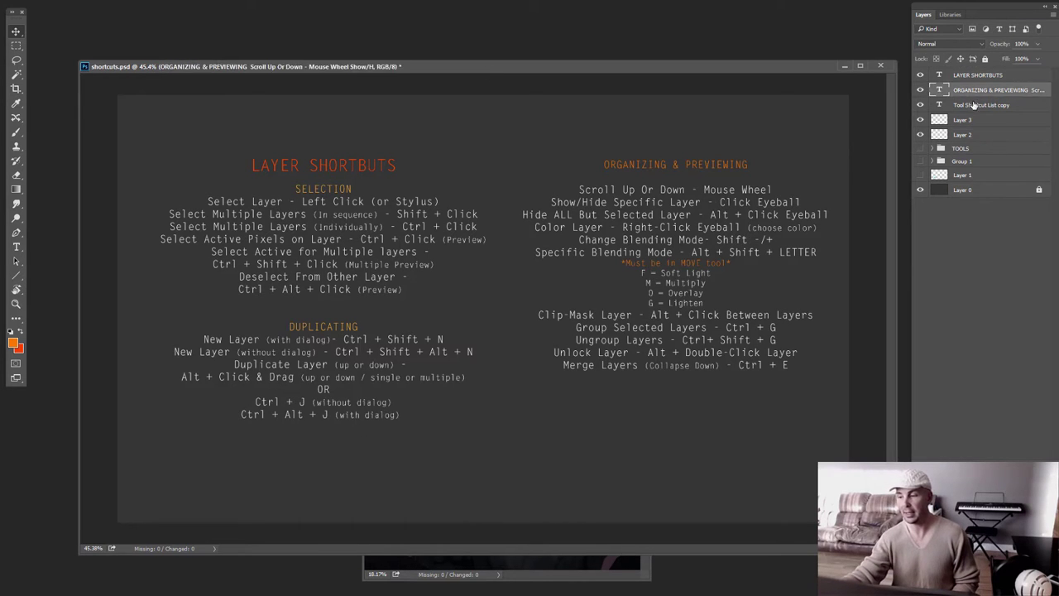
pyautogui.click(974, 106)
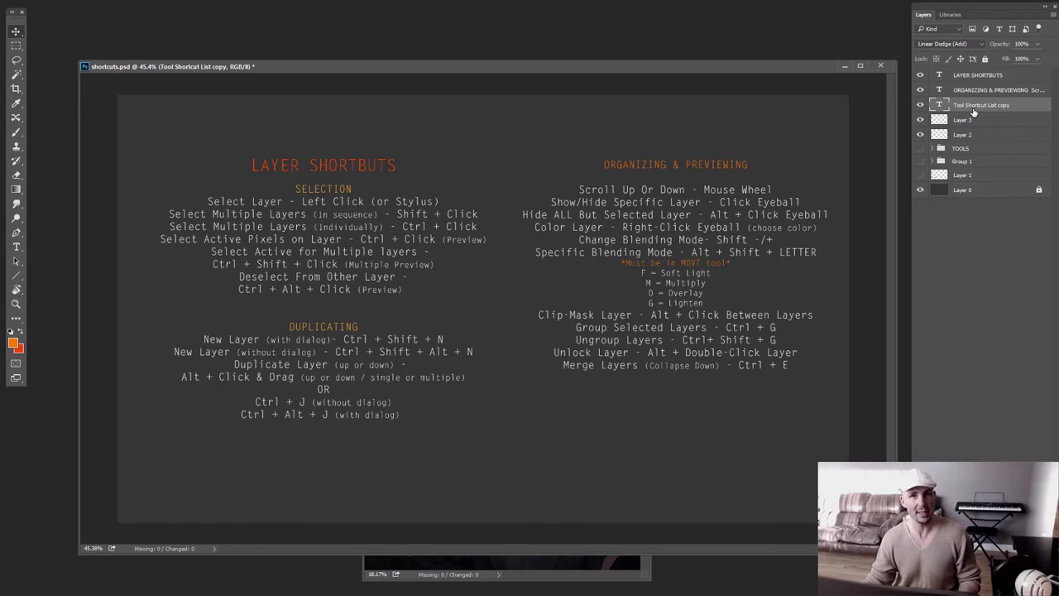
pyautogui.click(974, 120)
pyautogui.click(973, 135)
pyautogui.click(973, 149)
pyautogui.click(974, 162)
pyautogui.click(974, 175)
pyautogui.click(977, 190)
pyautogui.click(980, 161)
pyautogui.click(987, 149)
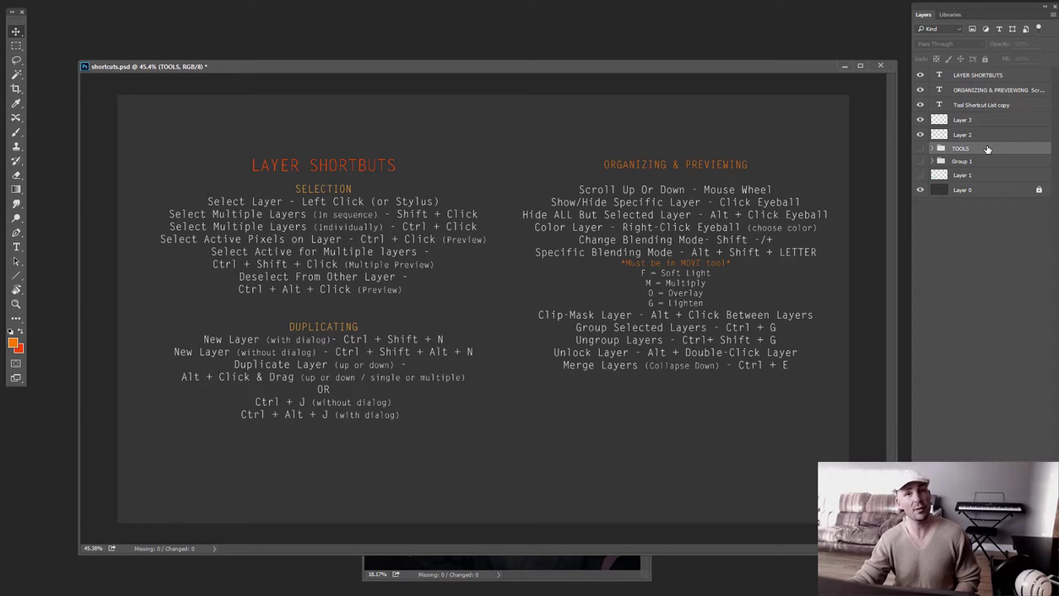
# Select all consecutive layers from LAYER SHORTBUTS through the TOOLS group, and reduce the selection to Group 1
pyautogui.click(976, 77)
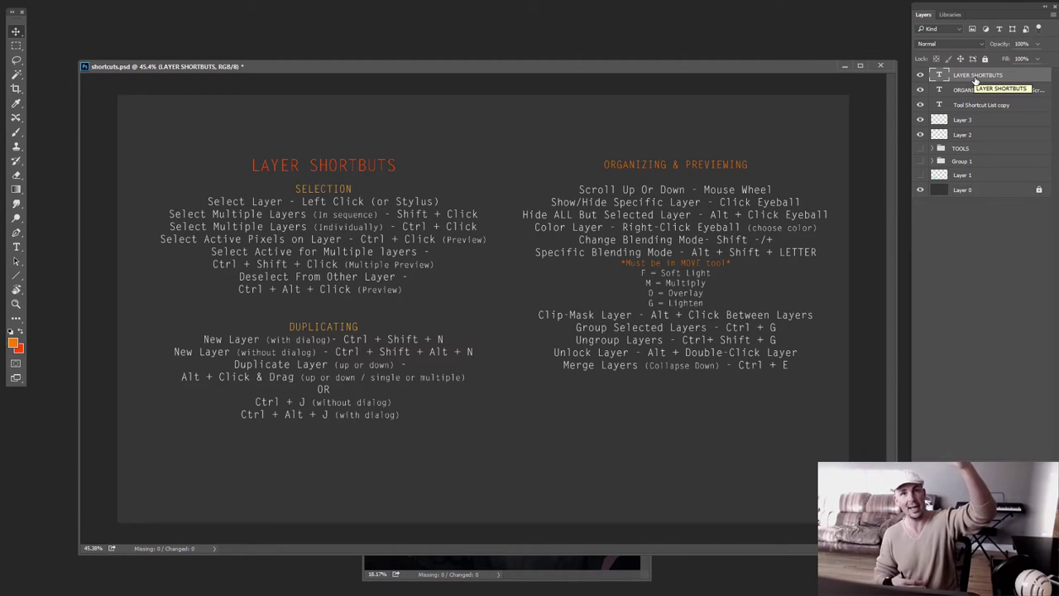
pyautogui.click(959, 148)
pyautogui.click(977, 74)
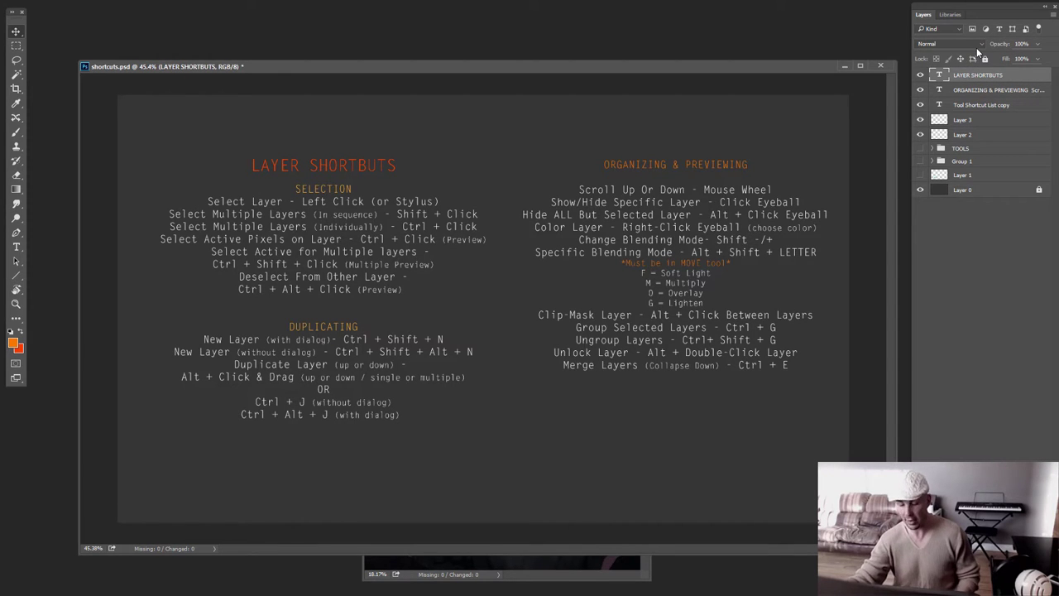
pyautogui.keyDown('shift'); pyautogui.click(969, 148); pyautogui.keyUp('shift')
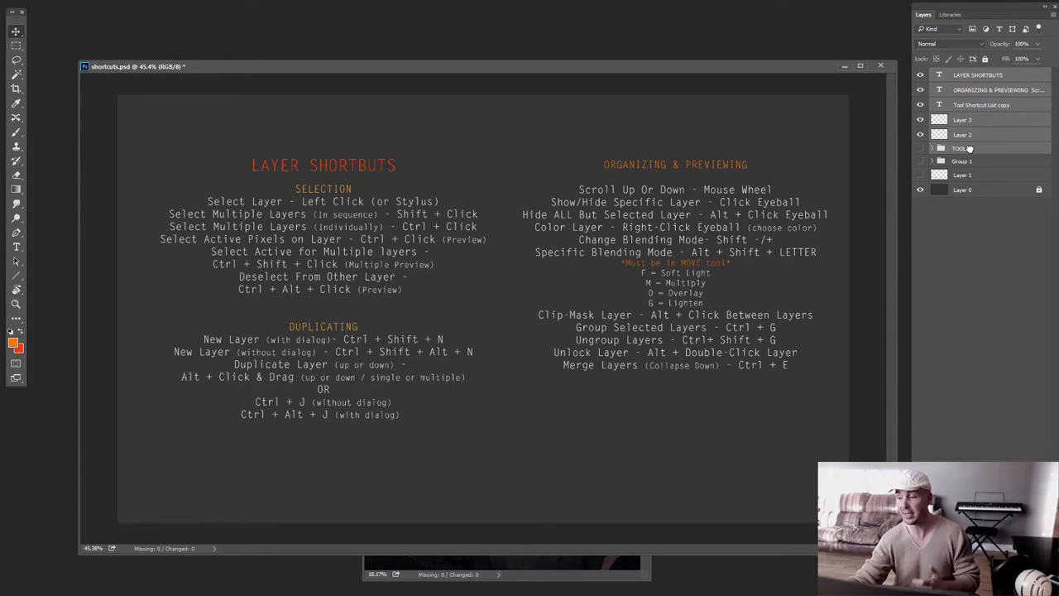
pyautogui.click(988, 164)
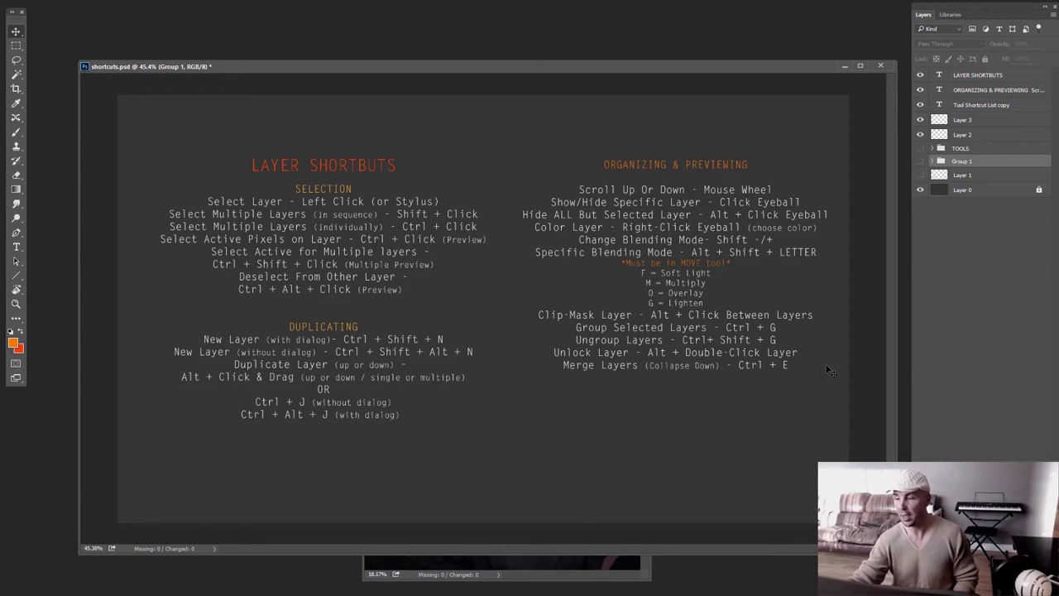
# Select the layer range from LAYER SHORTBUTS through Group 1, and reduce the selection to Tool Shortcut List copy
pyautogui.click(983, 76)
pyautogui.keyDown('shift'); pyautogui.click(976, 162); pyautogui.keyUp('shift')
pyautogui.click(983, 106)
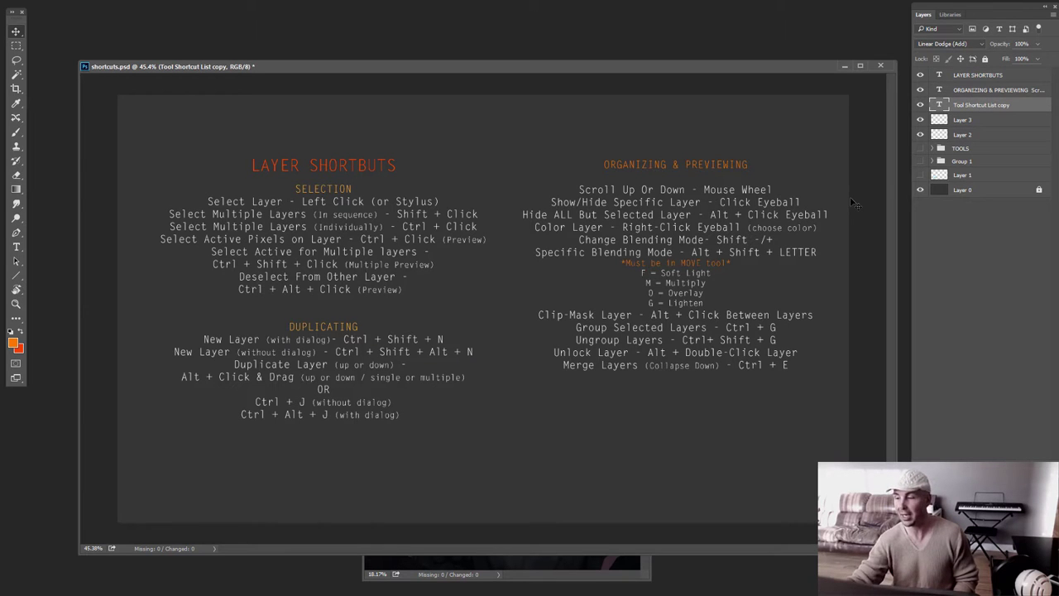
# Select LAYER SHORTBUTS, Tool Shortcut List copy, TOOLS, Group 1 and Layer 0 individually, and return to only LAYER SHORTBUTS selected
pyautogui.click(984, 76)
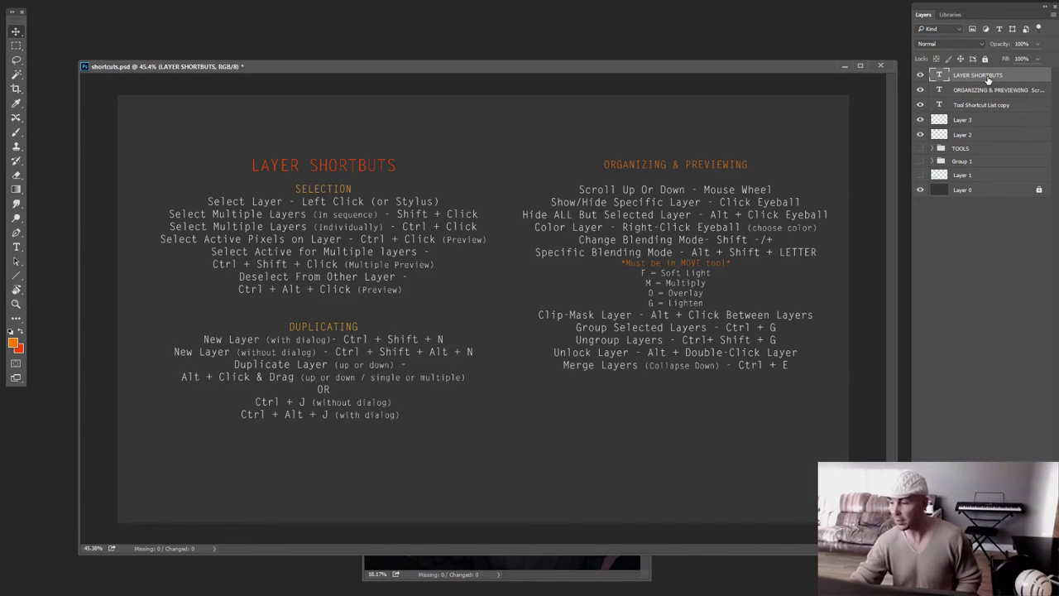
pyautogui.keyDown('ctrl'); pyautogui.click(977, 104); pyautogui.keyUp('ctrl')
pyautogui.keyDown('ctrl'); pyautogui.click(978, 147); pyautogui.keyUp('ctrl')
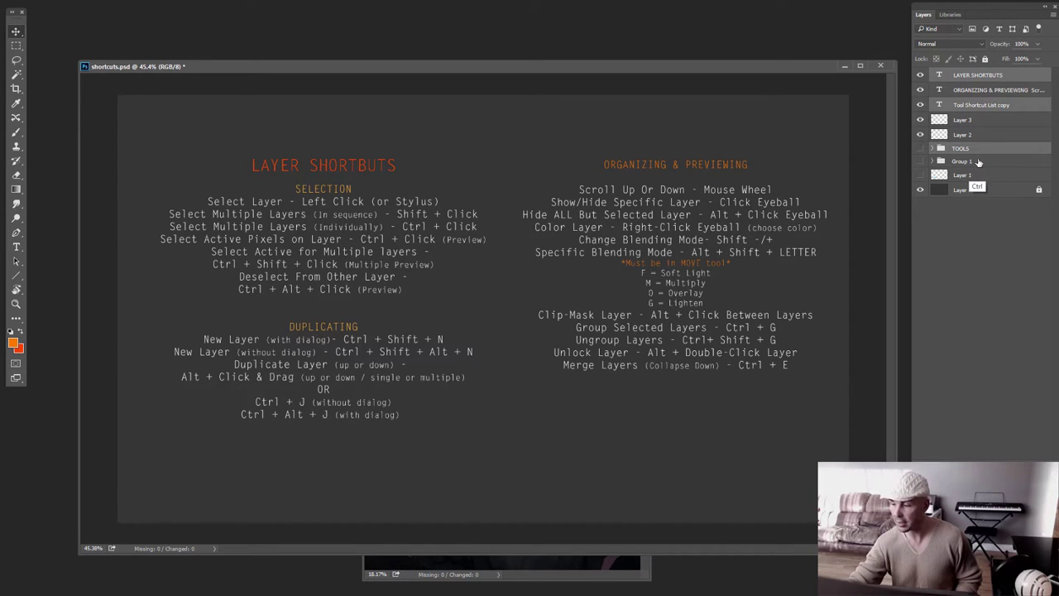
pyautogui.keyDown('ctrl'); pyautogui.click(978, 161); pyautogui.keyUp('ctrl')
pyautogui.keyDown('ctrl'); pyautogui.click(978, 190); pyautogui.keyUp('ctrl')
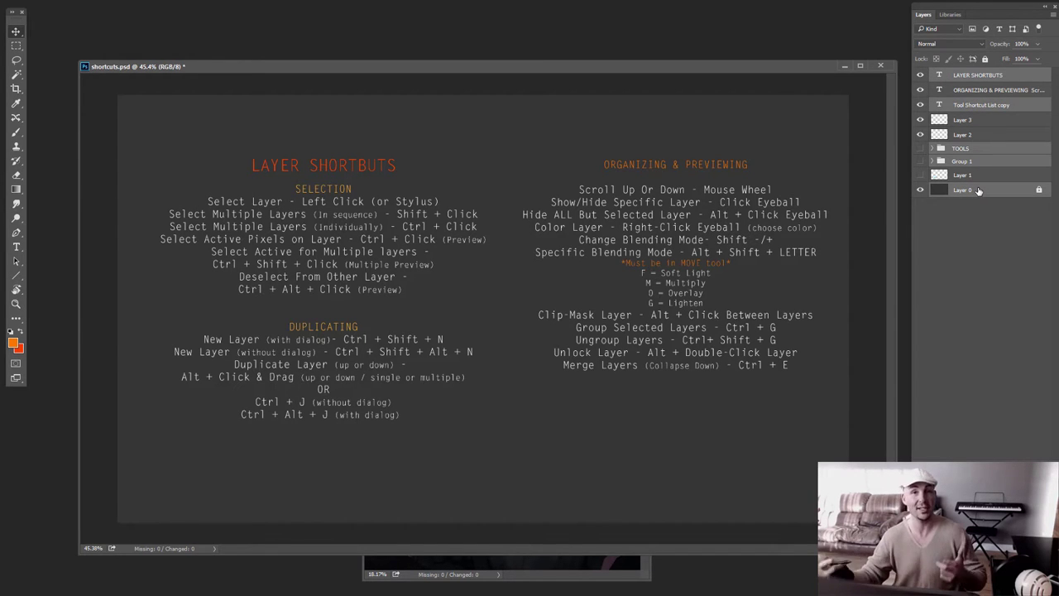
pyautogui.click(964, 161)
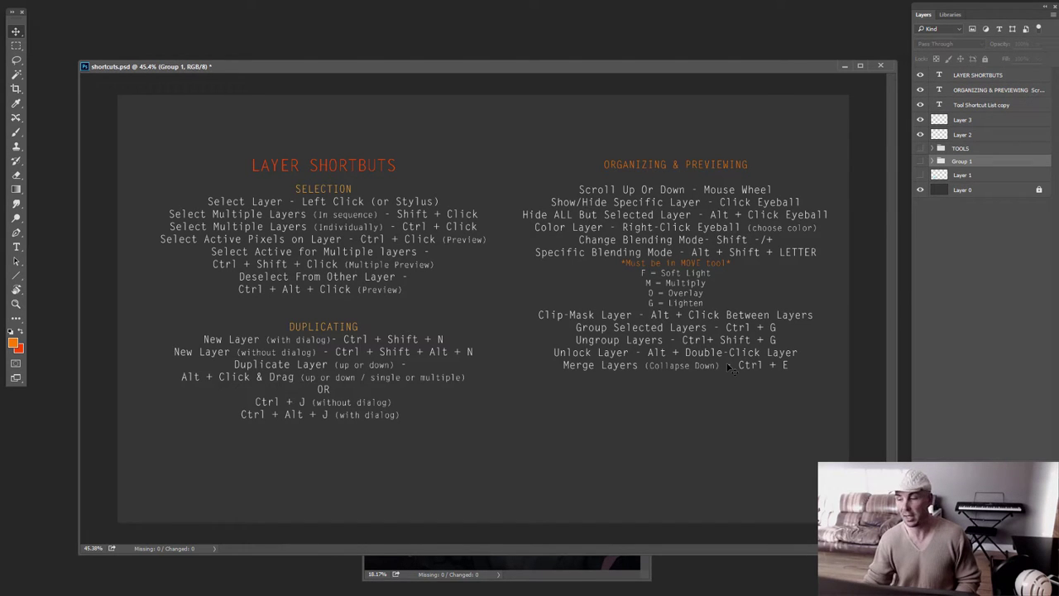
pyautogui.click(979, 75)
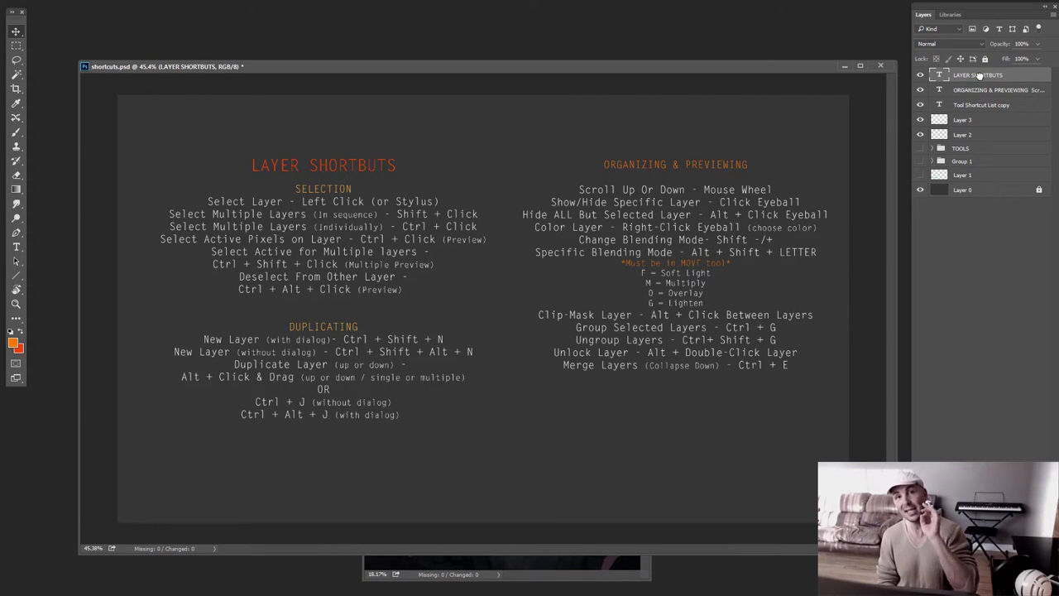
# Switch to throne114.psd, delete its clipped Layer 25, and display the painting in full-screen mode
pyautogui.click(575, 575)
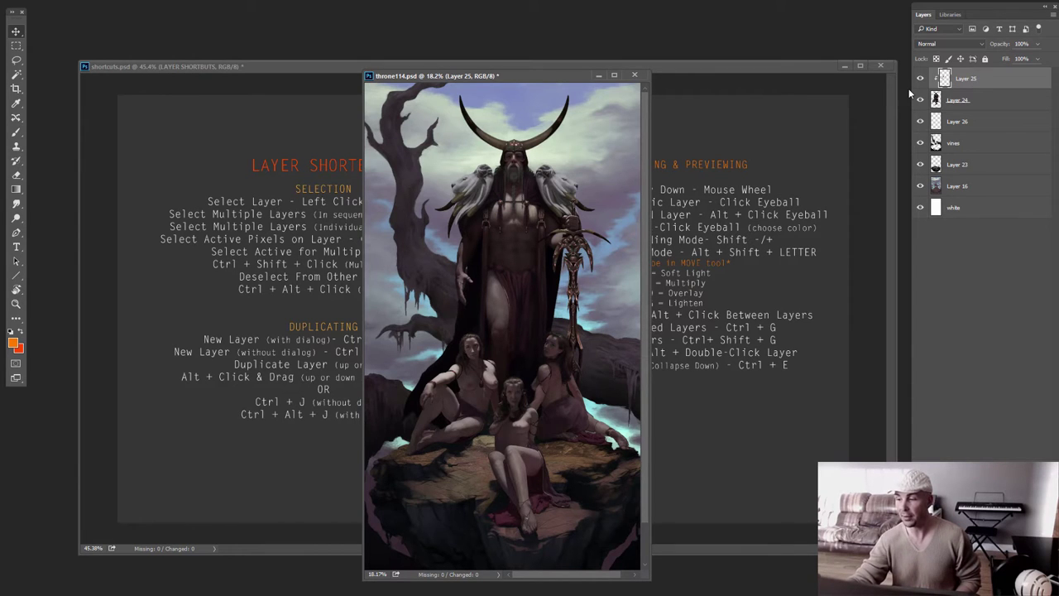
pyautogui.press('Delete')
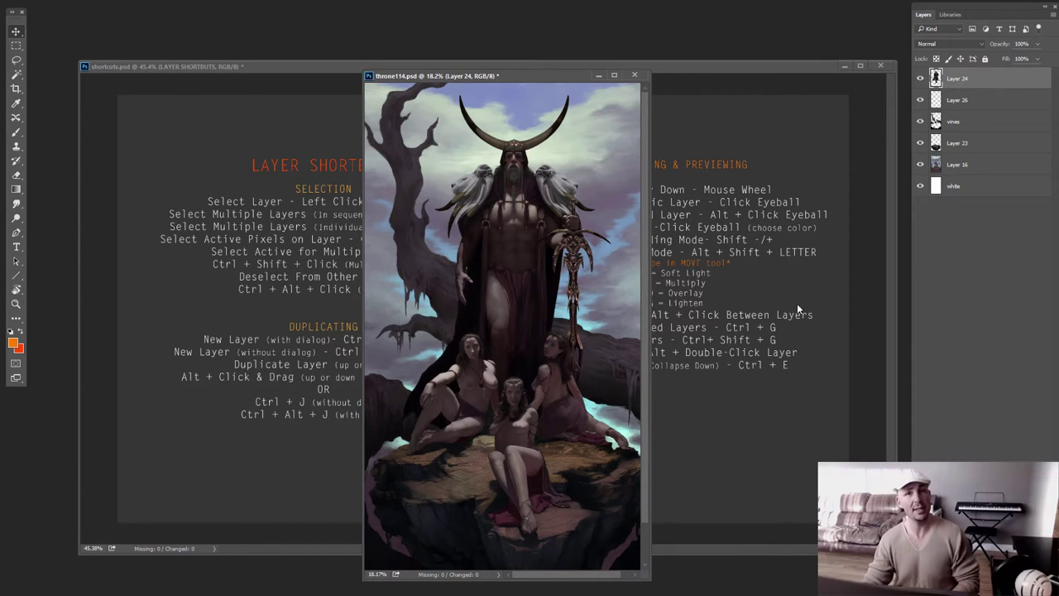
pyautogui.moveTo(575, 75); pyautogui.dragTo(552, 41)
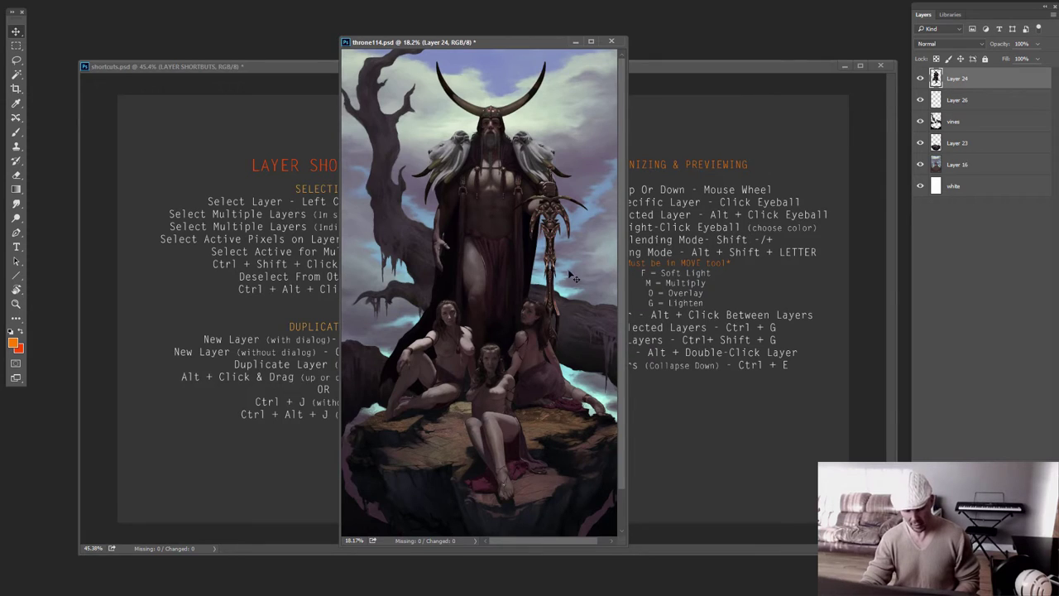
pyautogui.press('f')
pyautogui.scroll(3, 566, 362)
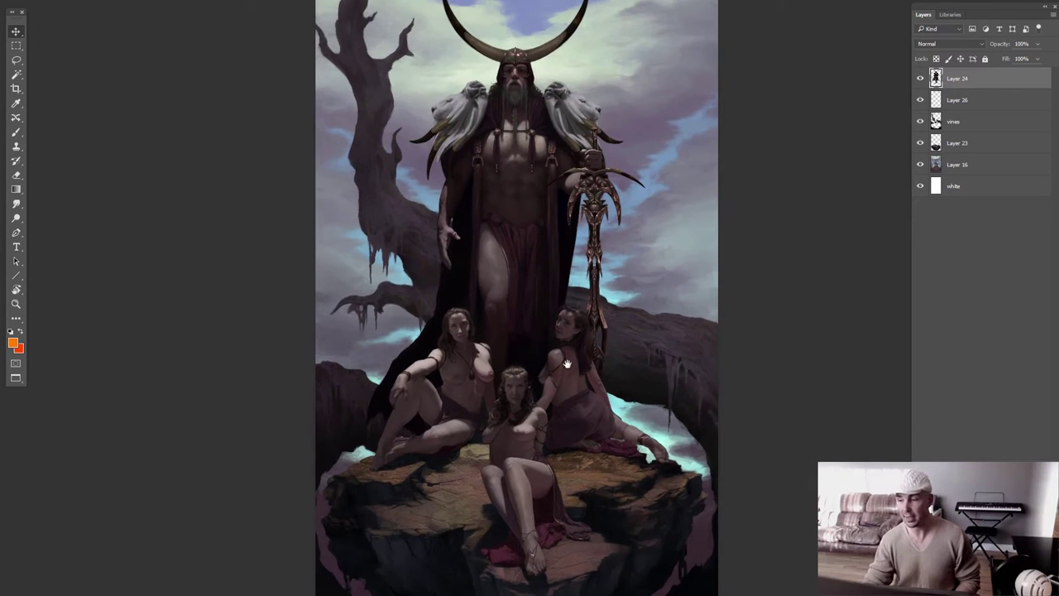
# Check Layer 24 and Layer 26 by hiding and showing them, and delete Layer 26
pyautogui.click(920, 79)
pyautogui.click(920, 79)
pyautogui.click(919, 100)
pyautogui.click(919, 100)
pyautogui.click(918, 101)
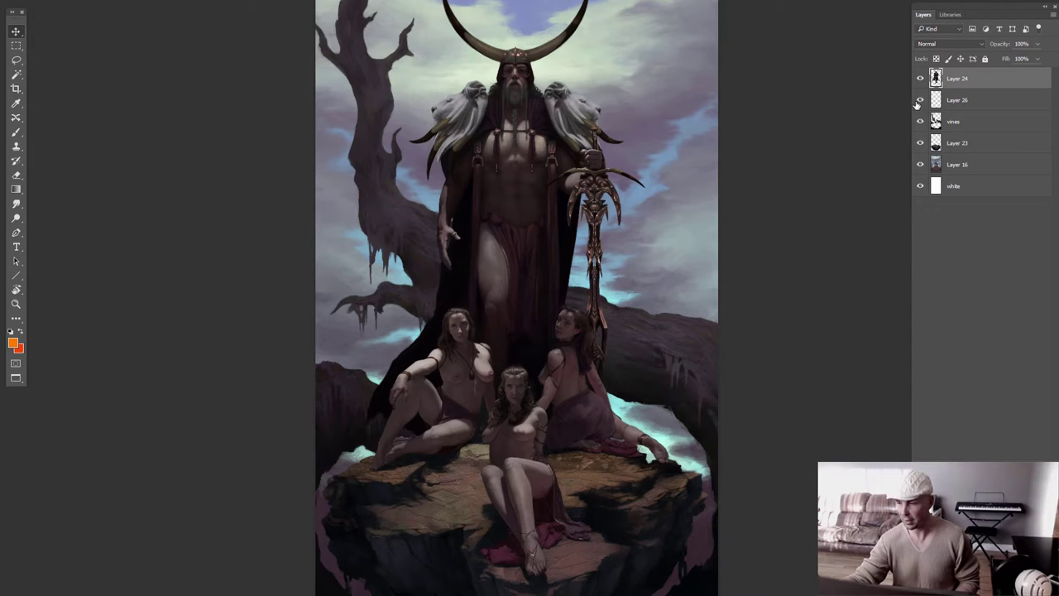
pyautogui.click(943, 100)
pyautogui.press('Delete')
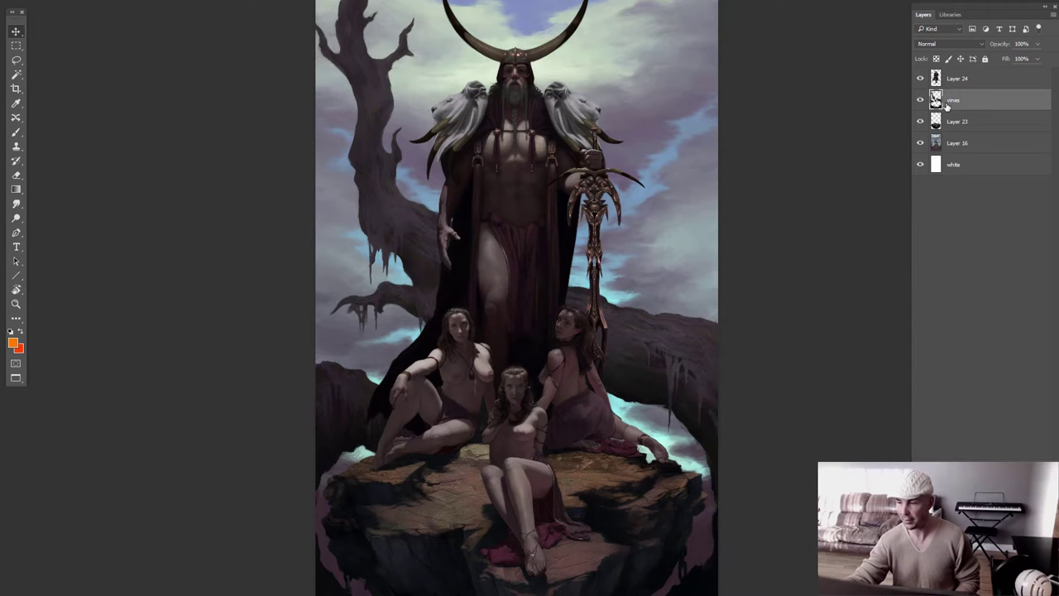
# Preview Layer 24, vines, Layer 23 and Layer 16 by toggling their visibility, including isolating Layer 16 from all other layers
pyautogui.click(920, 79)
pyautogui.click(920, 79)
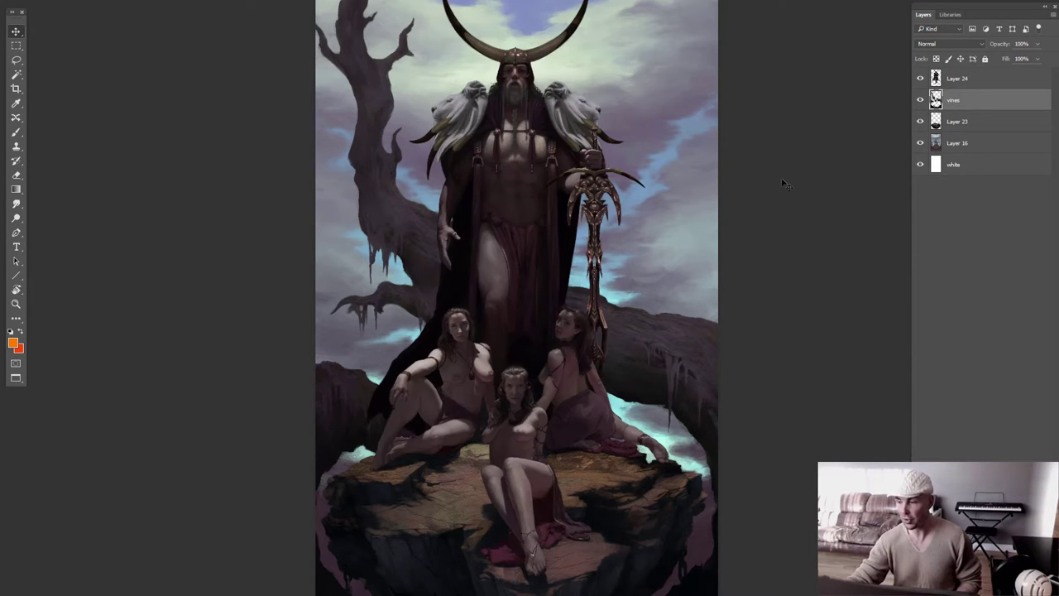
pyautogui.click(918, 100)
pyautogui.click(919, 121)
pyautogui.click(919, 121)
pyautogui.click(919, 143)
pyautogui.click(919, 144)
pyautogui.keyDown('alt'); pyautogui.click(919, 143); pyautogui.keyUp('alt')
pyautogui.keyDown('alt'); pyautogui.click(919, 143); pyautogui.keyUp('alt')
# Hide and show Layer 24 repeatedly to examine which part of the painting it holds, leaving it visible and selected
pyautogui.click(960, 78)
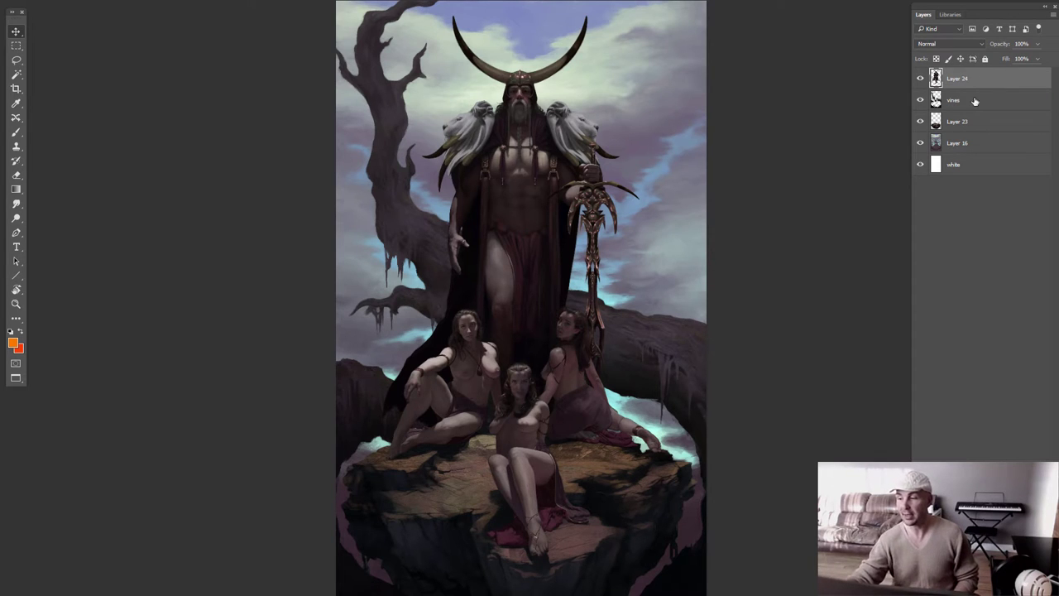
pyautogui.click(976, 128)
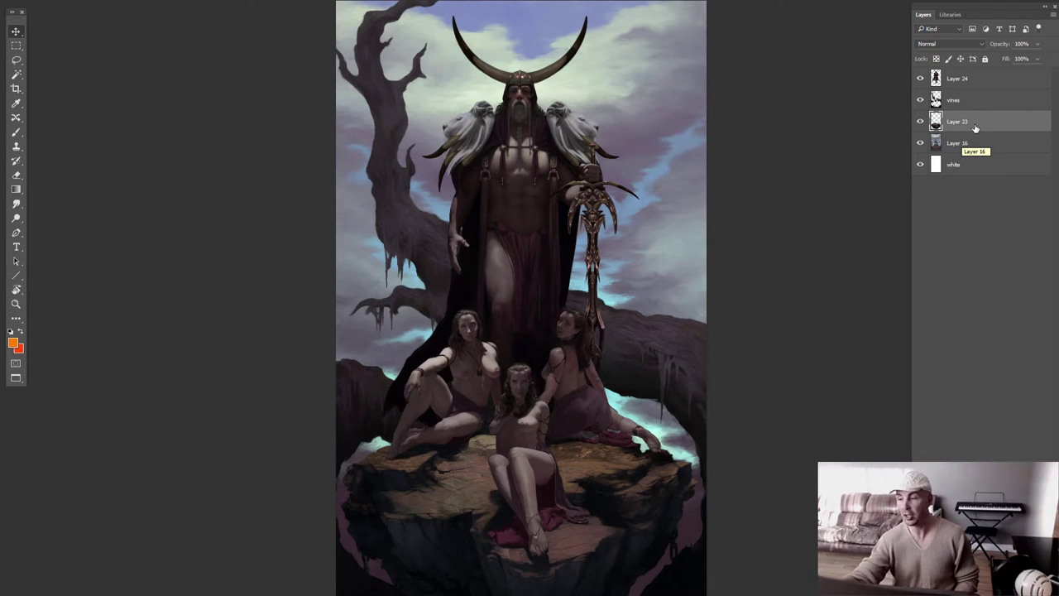
pyautogui.click(919, 78)
pyautogui.click(919, 78)
pyautogui.click(919, 78)
pyautogui.click(919, 78)
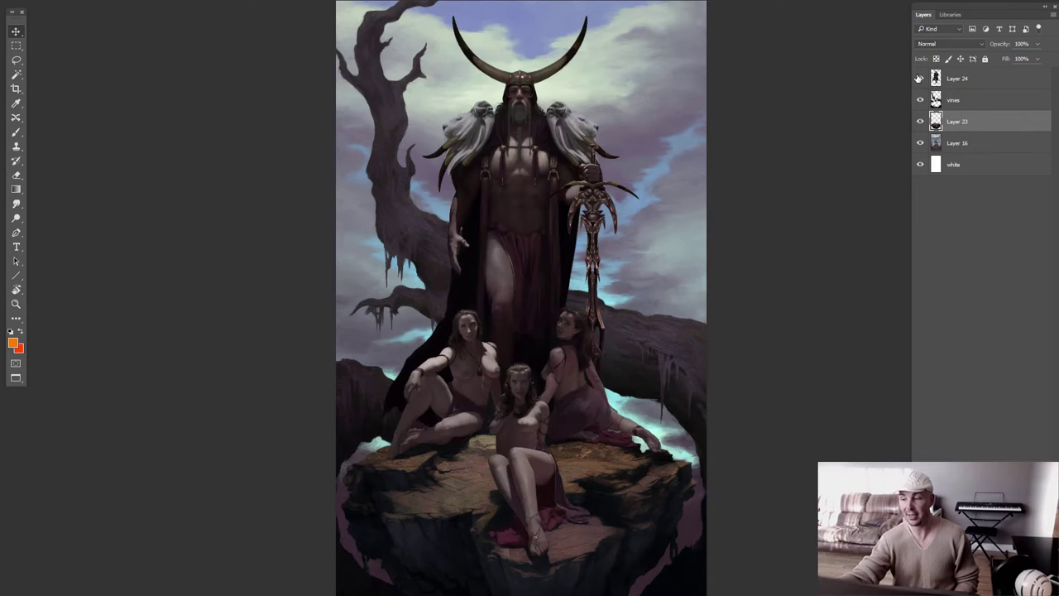
pyautogui.click(938, 81)
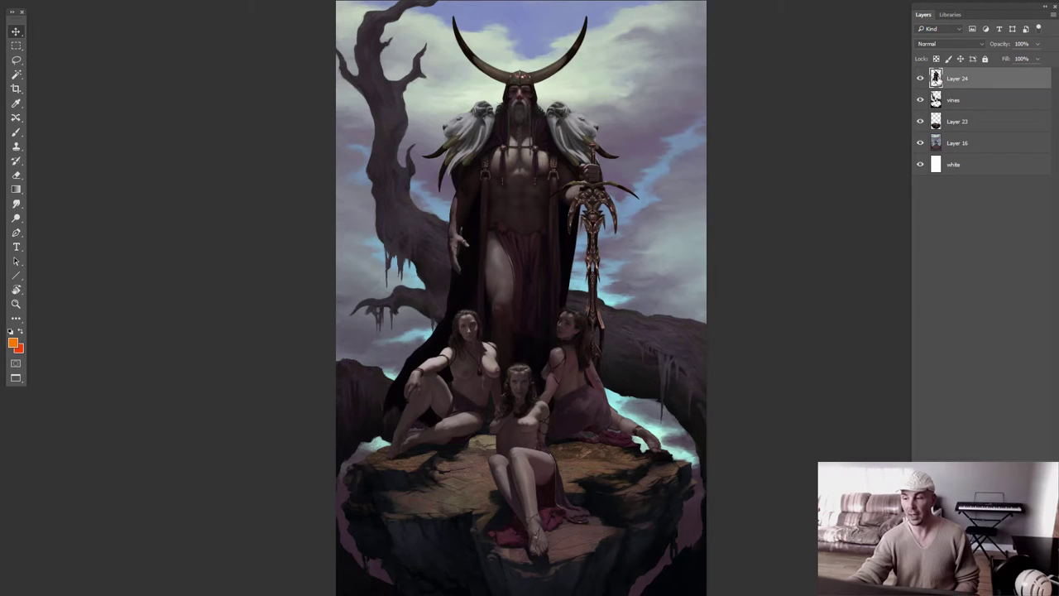
pyautogui.click(920, 78)
pyautogui.click(920, 77)
pyautogui.click(919, 78)
pyautogui.click(920, 78)
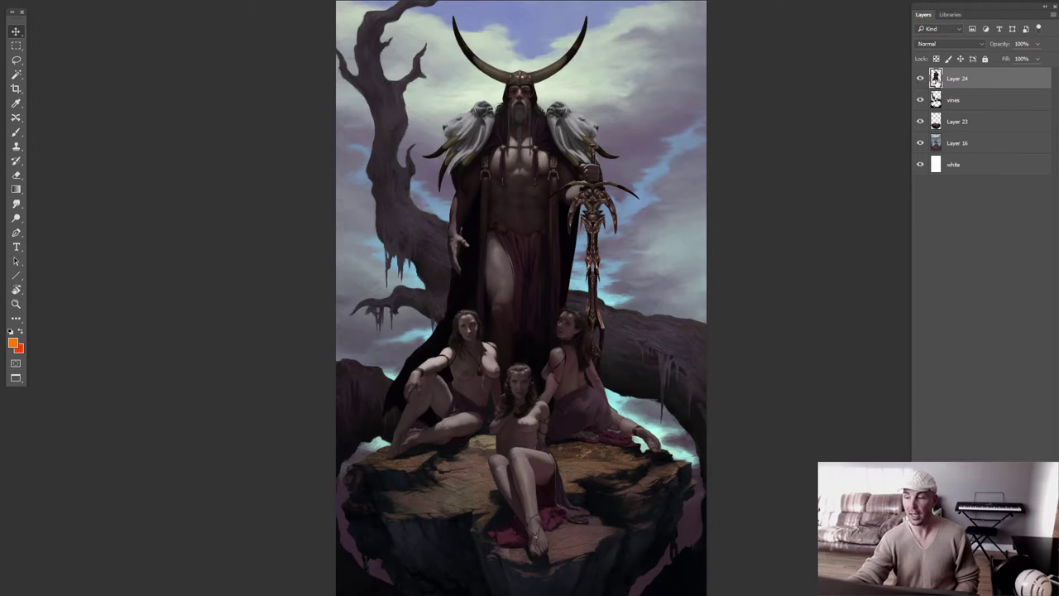
pyautogui.click(920, 78)
pyautogui.click(920, 79)
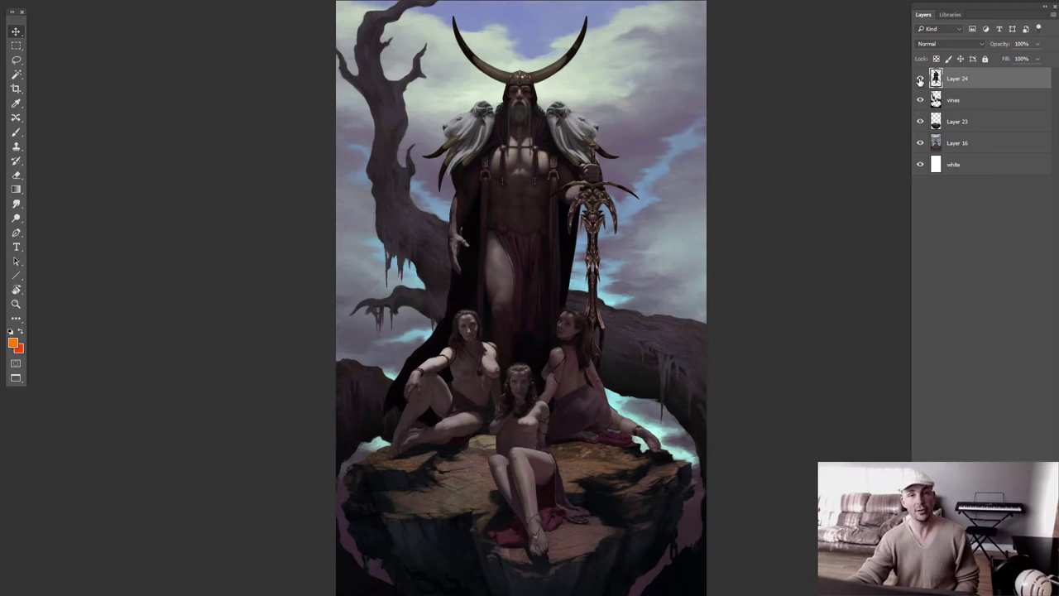
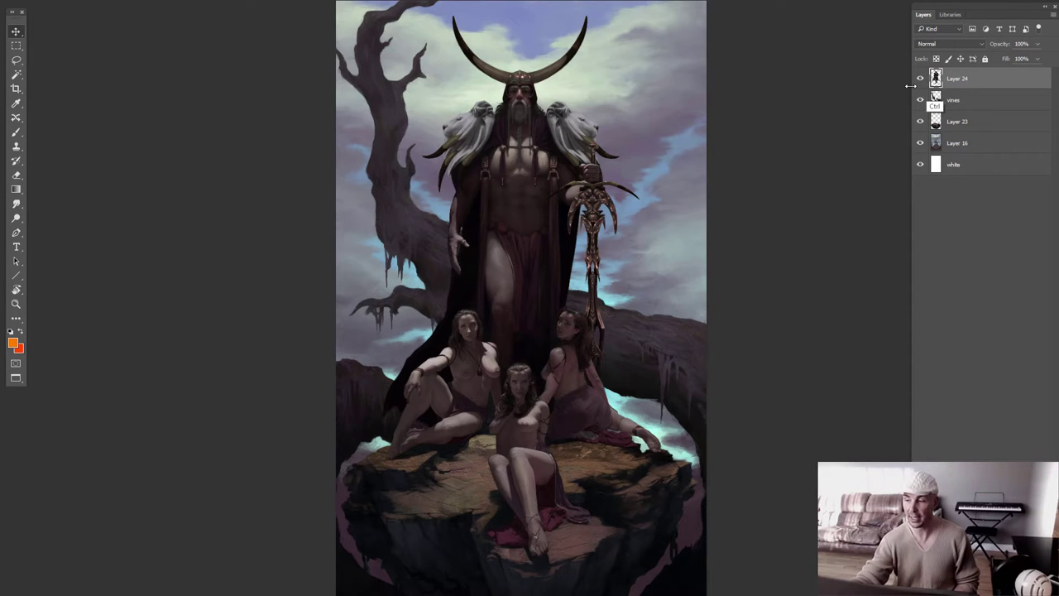
# Duplicate the active pixels of Layer 24 onto a new layer and shift the copied figures to the right
pyautogui.keyDown('ctrl'); pyautogui.click(936, 78); pyautogui.keyUp('ctrl')
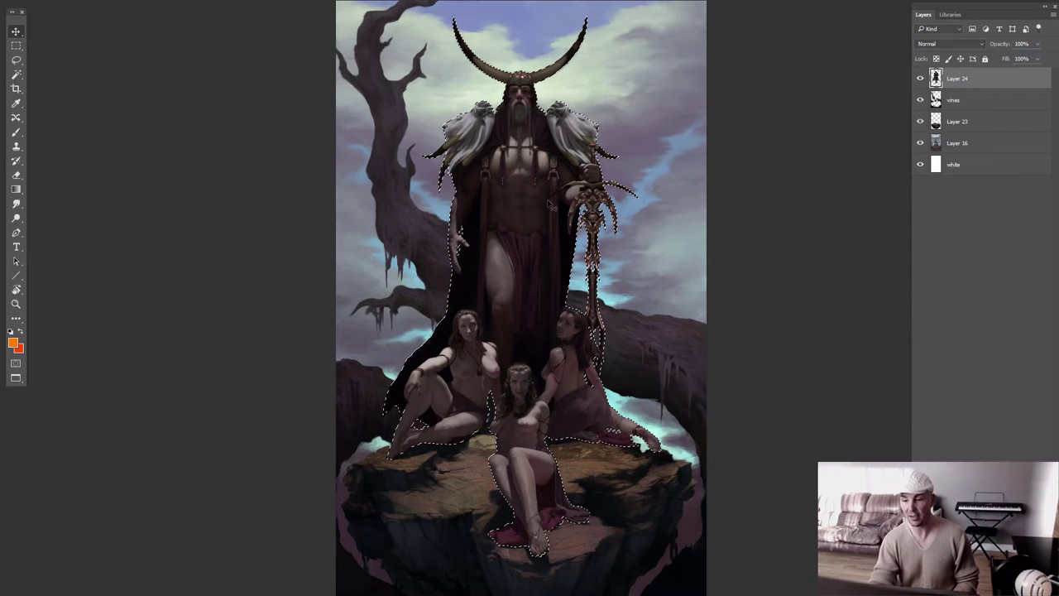
pyautogui.hotkey('ctrl', 'j')
pyautogui.moveTo(532, 343); pyautogui.dragTo(614, 333)
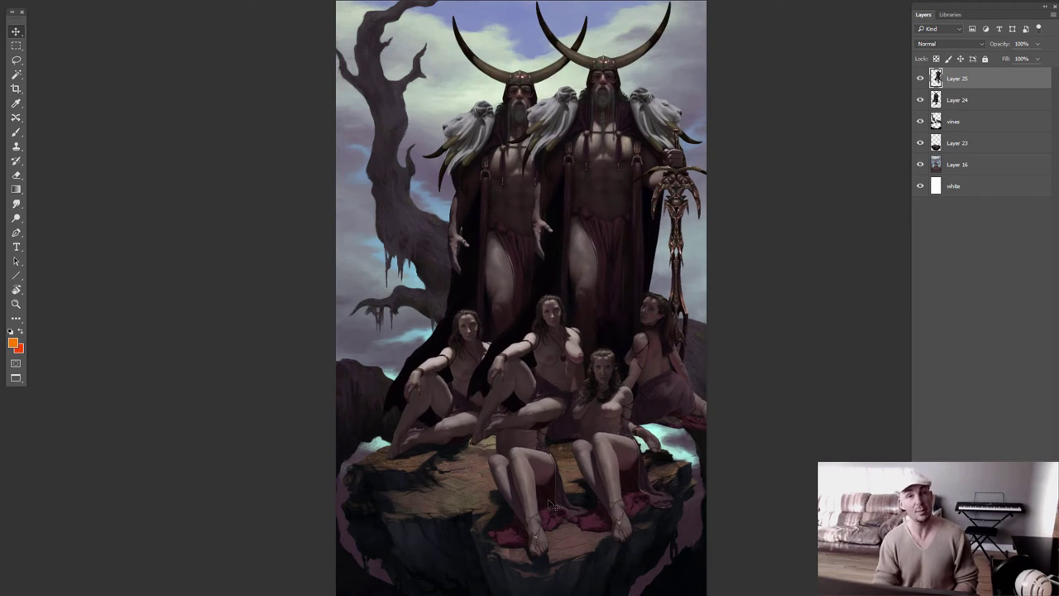
# Undo the move and duplication of Layer 24's figures, returning to the selection of its active pixels
pyautogui.hotkey('ctrl', 'alt', 'z')
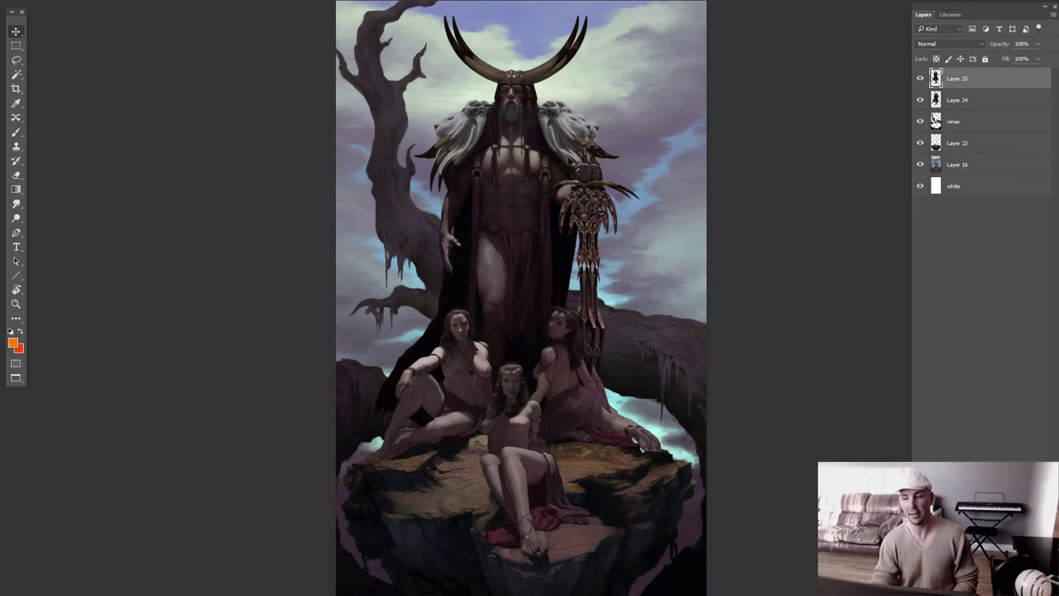
pyautogui.hotkey('ctrl', 'alt', 'z')
pyautogui.hotkey('ctrl', 'alt', 'z')
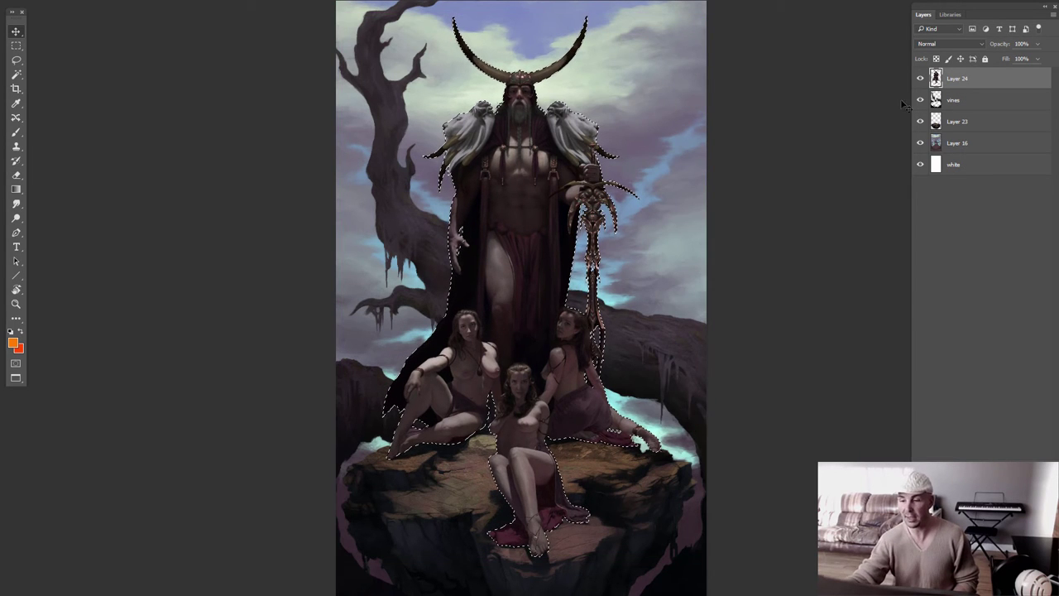
# Copy the figure-shaped selection from Layer 16 onto a new layer and shift the copied background to the right
pyautogui.click(951, 143)
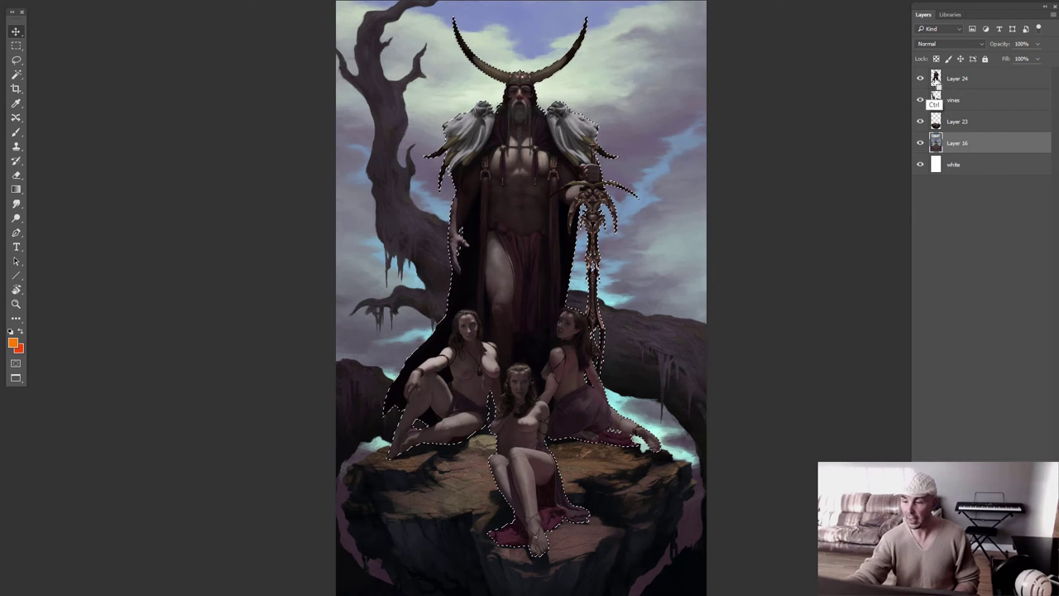
pyautogui.hotkey('ctrl', 'shift', 'z')
pyautogui.hotkey('ctrl', 'alt', 'z')
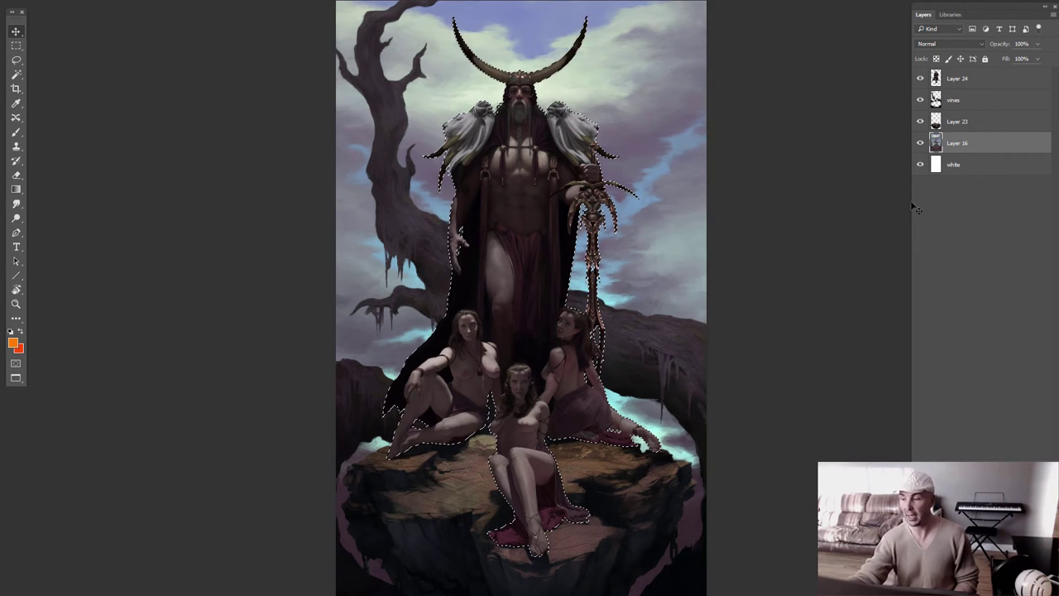
pyautogui.hotkey('ctrl', 'j')
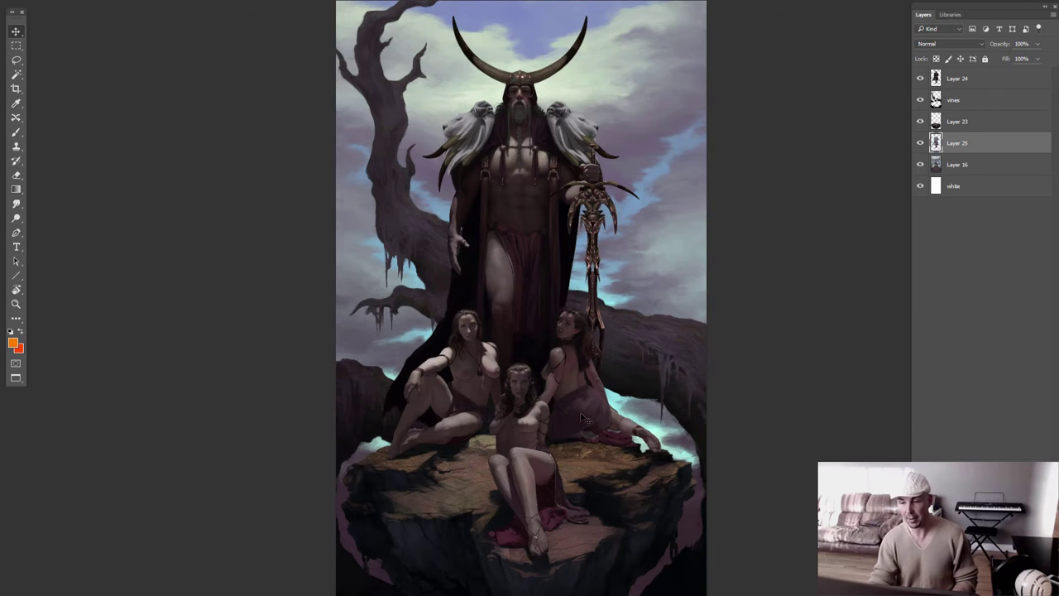
pyautogui.moveTo(534, 387); pyautogui.dragTo(604, 389)
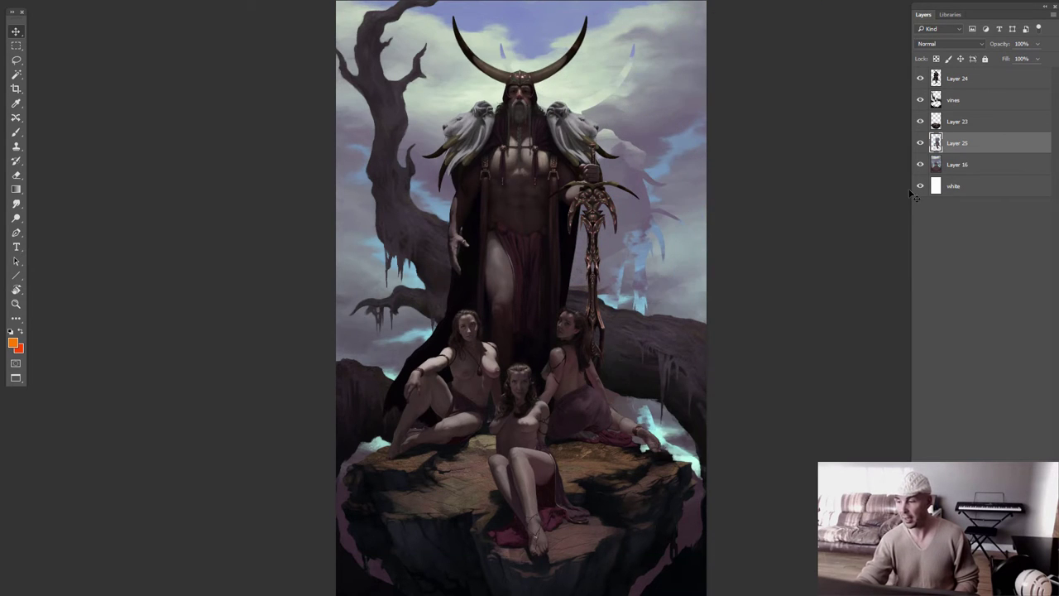
# Isolate the copied background layer to preview it, restore the other layers and delete the copy
pyautogui.keyDown('alt'); pyautogui.click(920, 143); pyautogui.keyUp('alt')
pyautogui.keyDown('alt'); pyautogui.click(920, 143); pyautogui.keyUp('alt')
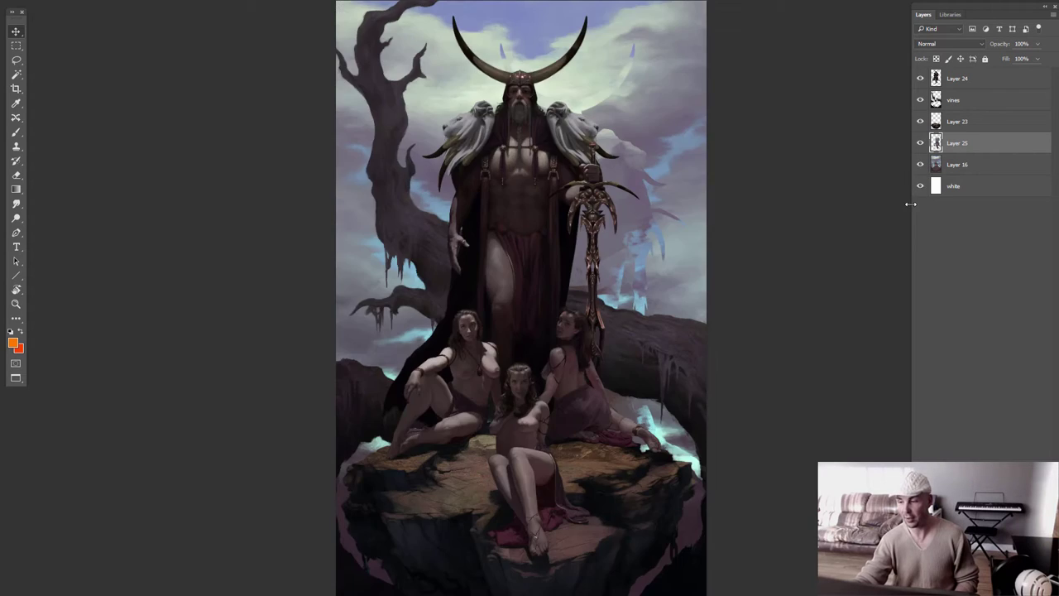
pyautogui.press('Delete')
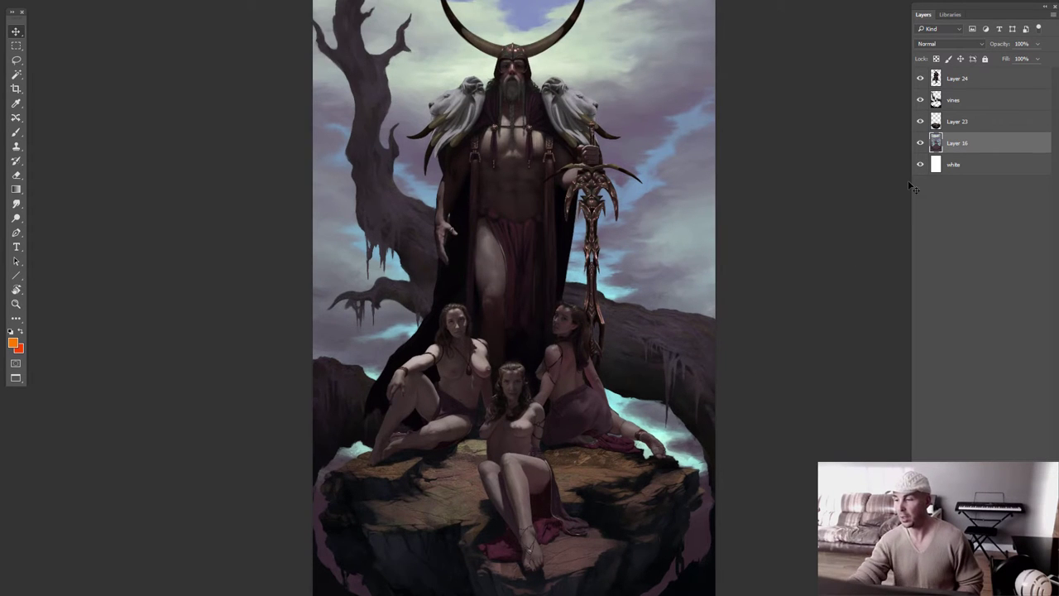
# Select Layer 24, return to the standard windowed screen mode and switch to the shortcuts.psd document
pyautogui.click(969, 79)
pyautogui.hotkey('ctrl', '-')
pyautogui.hscroll(2, 662, 336)
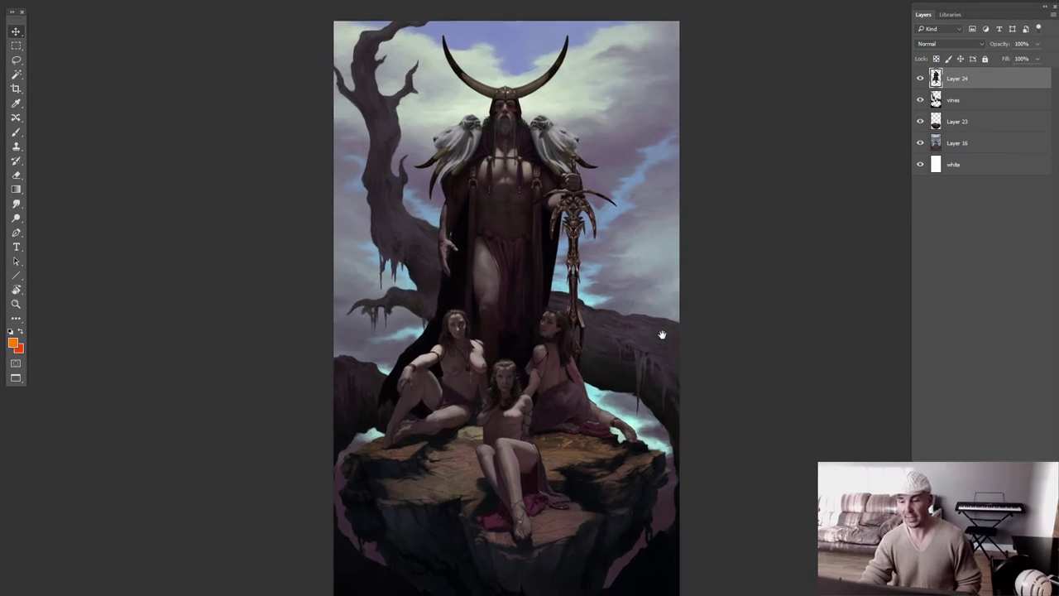
pyautogui.press('f')
pyautogui.press('f')
pyautogui.hotkey('ctrl', 'Tab')
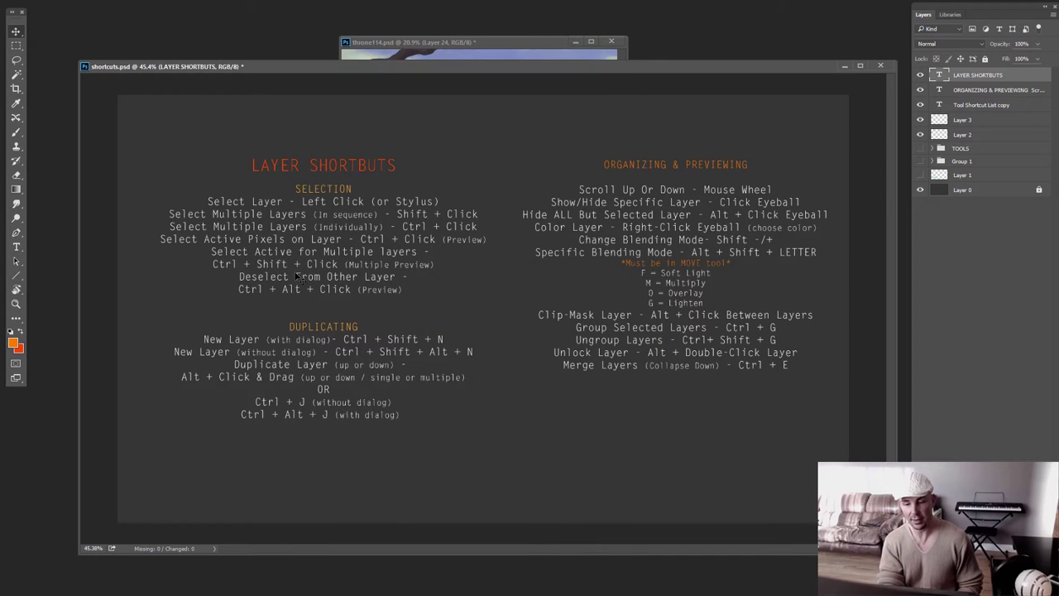
# Return to throne114.psd and step the layer selection down through vines and Layer 23, then back to Layer 24
pyautogui.hotkey('ctrl', 'Tab')
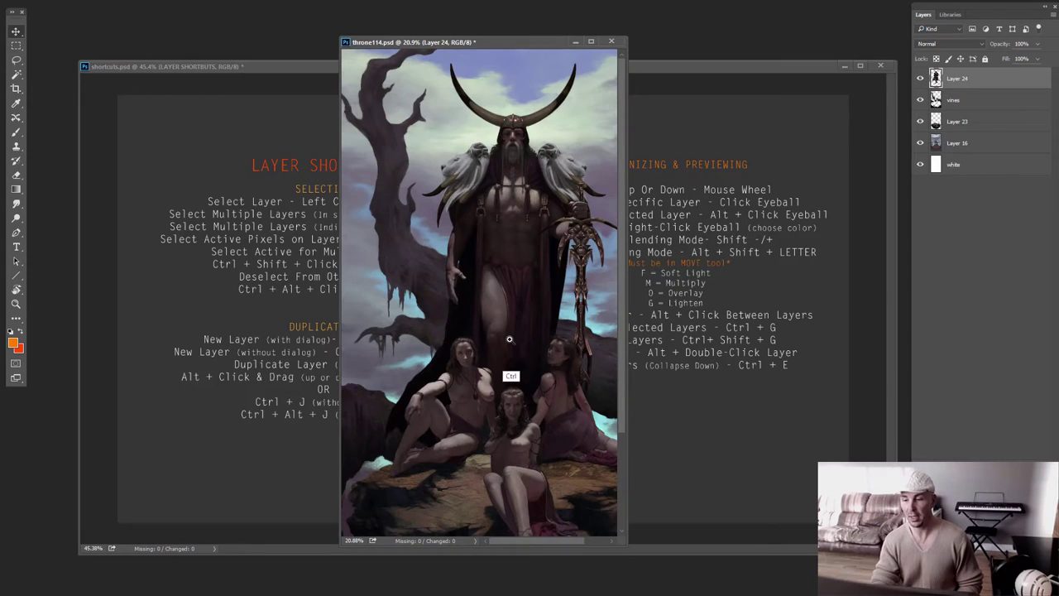
pyautogui.hotkey('alt', '[')
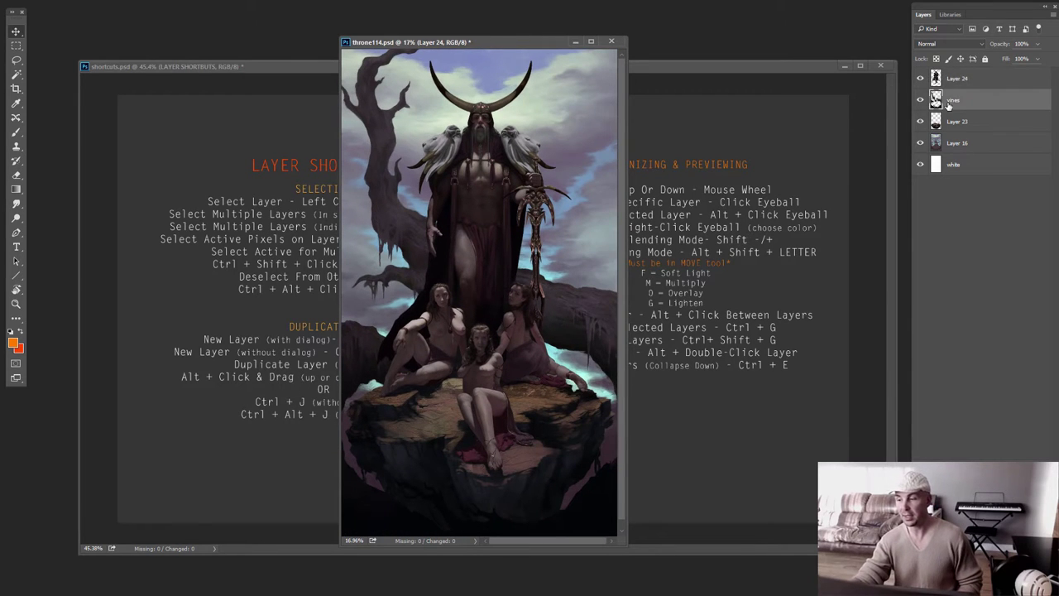
pyautogui.hotkey('alt', '[')
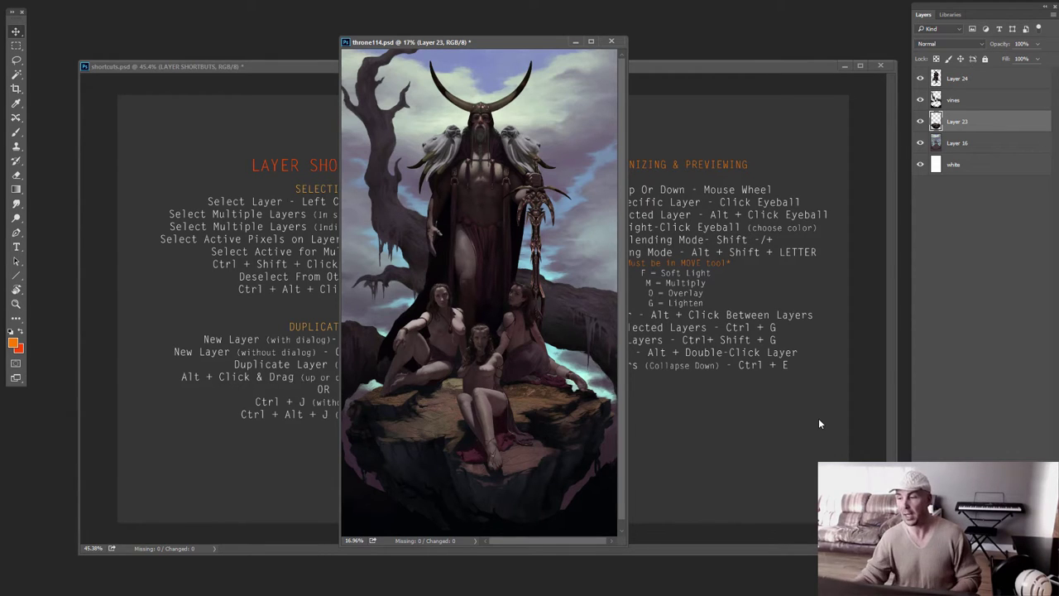
pyautogui.hotkey('alt', '.')
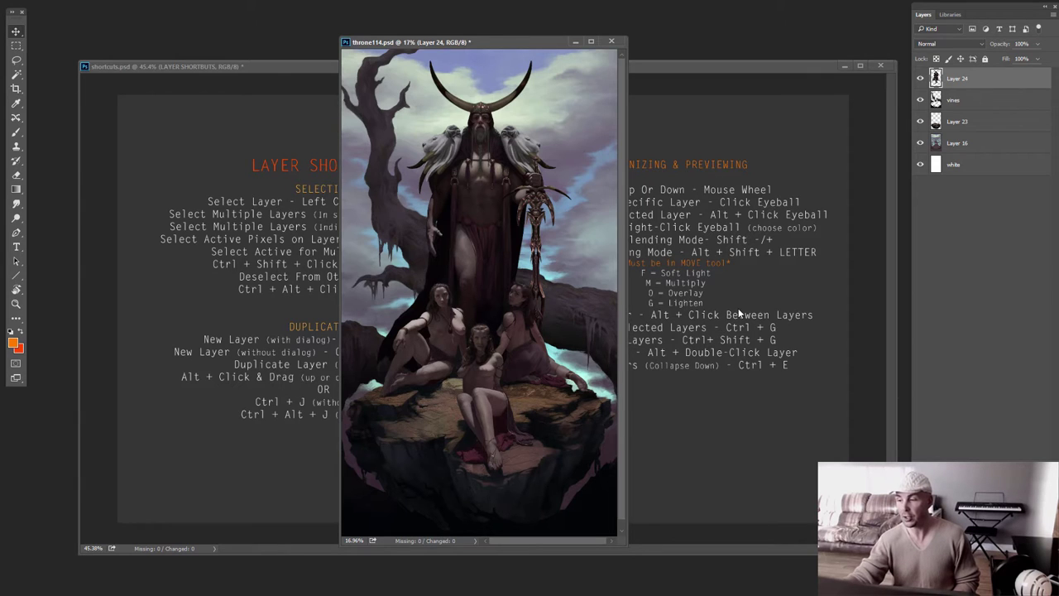
# Select the combined active pixels of Layer 24 and vines and copy them onto a new layer
pyautogui.press('ctrl')
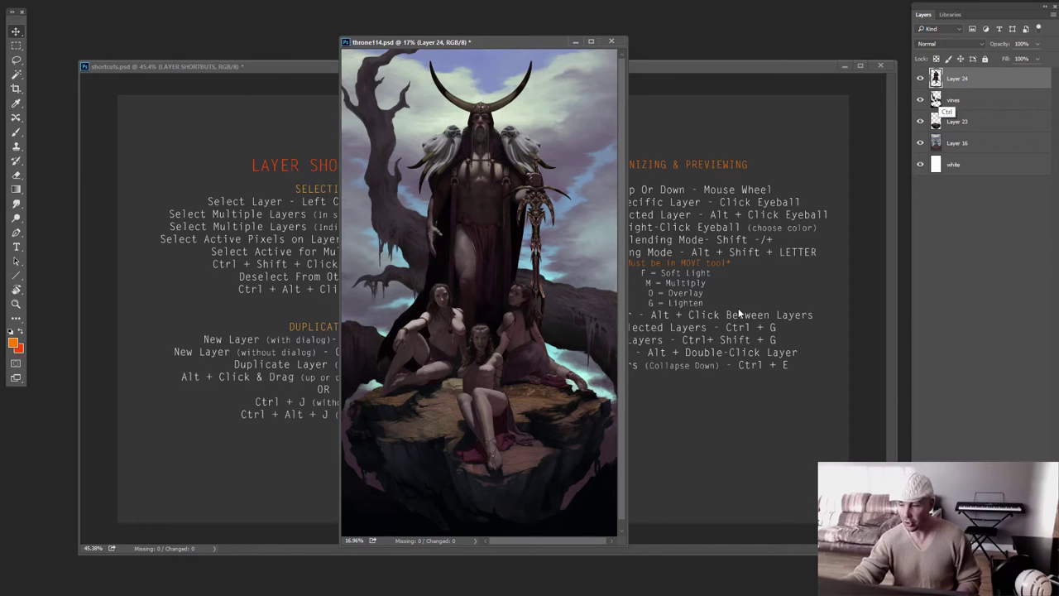
pyautogui.keyDown('ctrl'); pyautogui.click(935, 78); pyautogui.keyUp('ctrl')
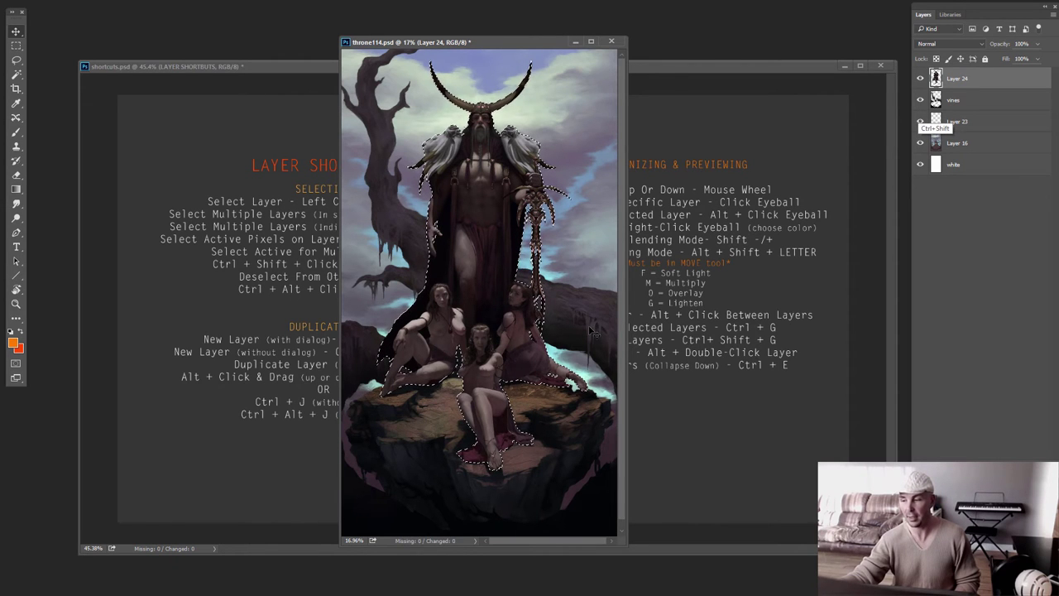
pyautogui.keyDown('ctrl'); pyautogui.keyDown('shift'); pyautogui.click(935, 121); pyautogui.keyUp('shift'); pyautogui.keyUp('ctrl')
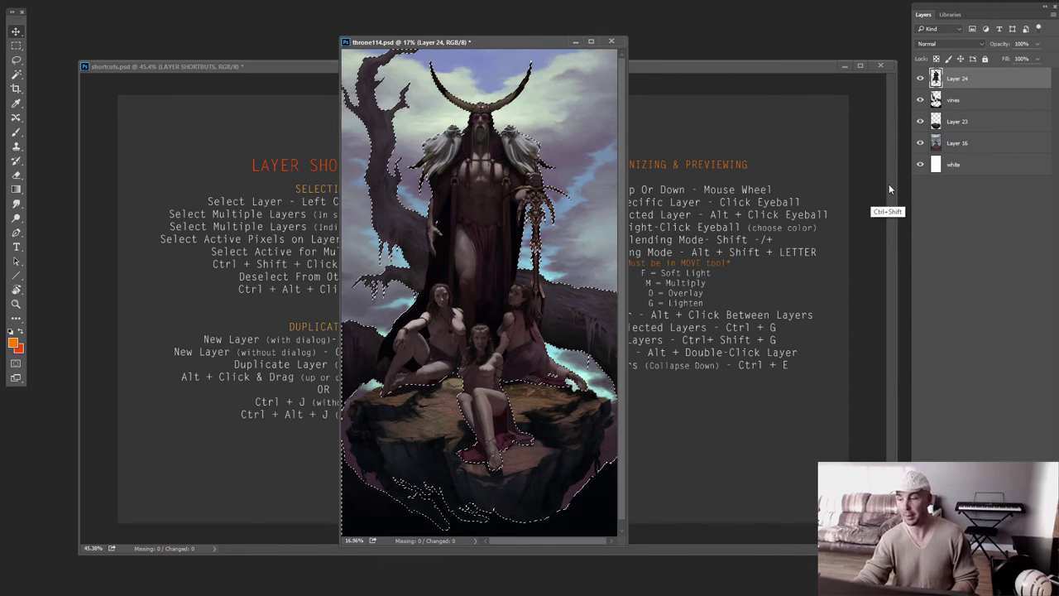
pyautogui.hotkey('ctrl', 'j')
# Preview the combined figures-and-vines copy in isolation, restore the other layers and delete the copy
pyautogui.keyDown('alt'); pyautogui.click(920, 78); pyautogui.keyUp('alt')
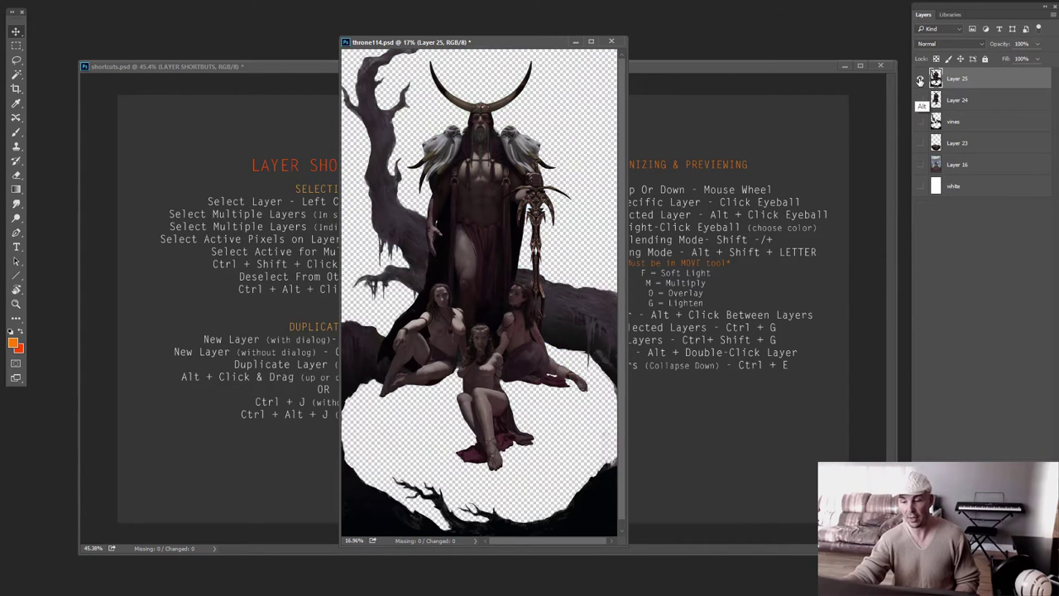
pyautogui.keyDown('alt'); pyautogui.click(920, 79); pyautogui.keyUp('alt')
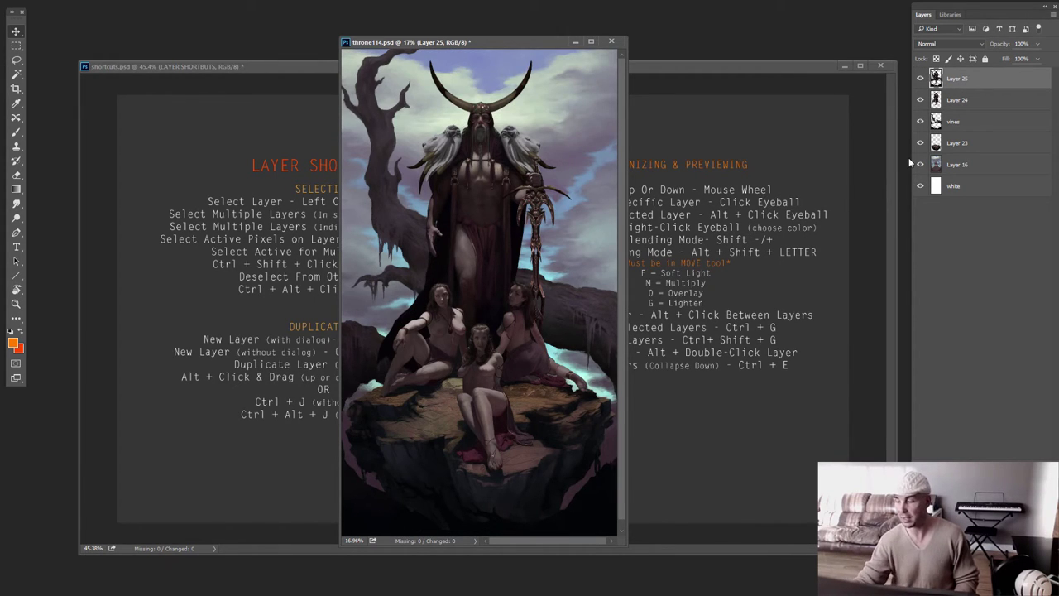
pyautogui.press('Delete')
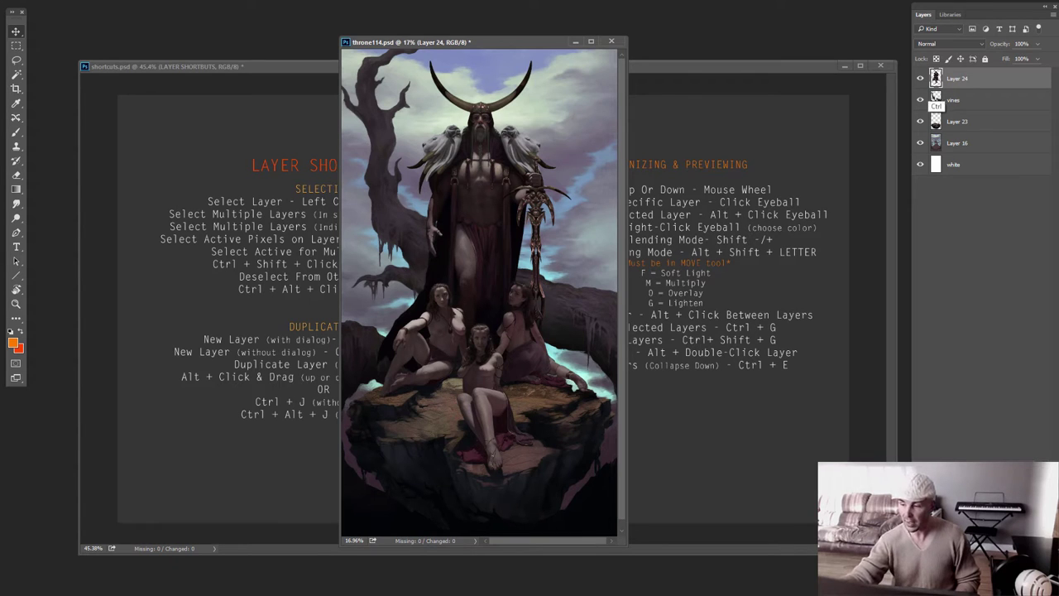
# Select the combined active pixels of Layer 24, vines and Layer 23, then clear the selection
pyautogui.keyDown('ctrl'); pyautogui.click(936, 101); pyautogui.keyUp('ctrl')
pyautogui.keyDown('ctrl'); pyautogui.keyDown('shift'); pyautogui.click(936, 123); pyautogui.keyUp('shift'); pyautogui.keyUp('ctrl')
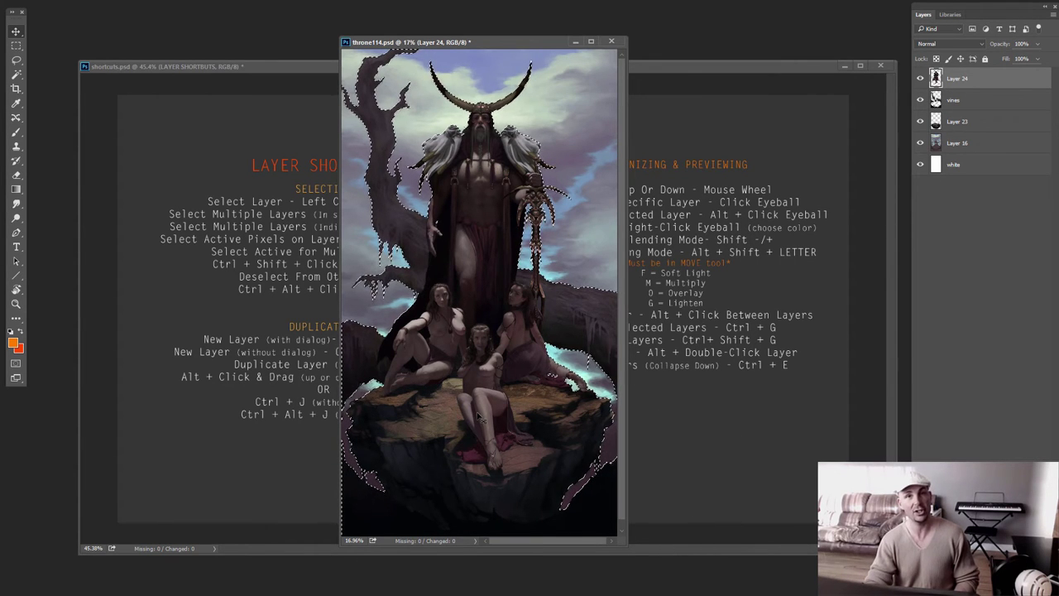
pyautogui.hotkey('ctrl', 'd')
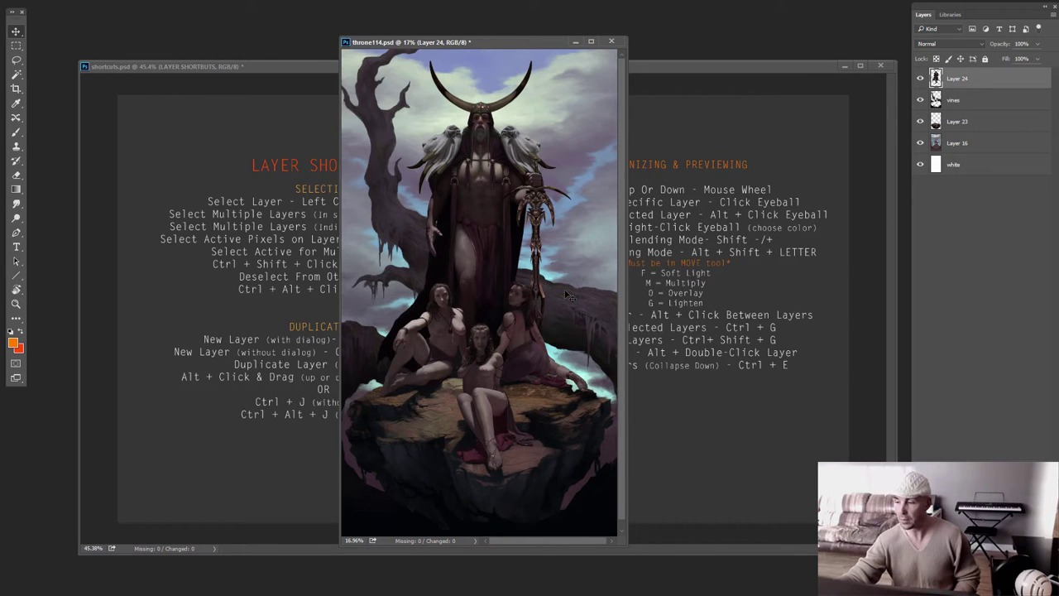
# Select Layer 24's active pixels minus those of the vines layer, and check vines by isolating and restoring it
pyautogui.keyDown('ctrl'); pyautogui.click(935, 79); pyautogui.keyUp('ctrl')
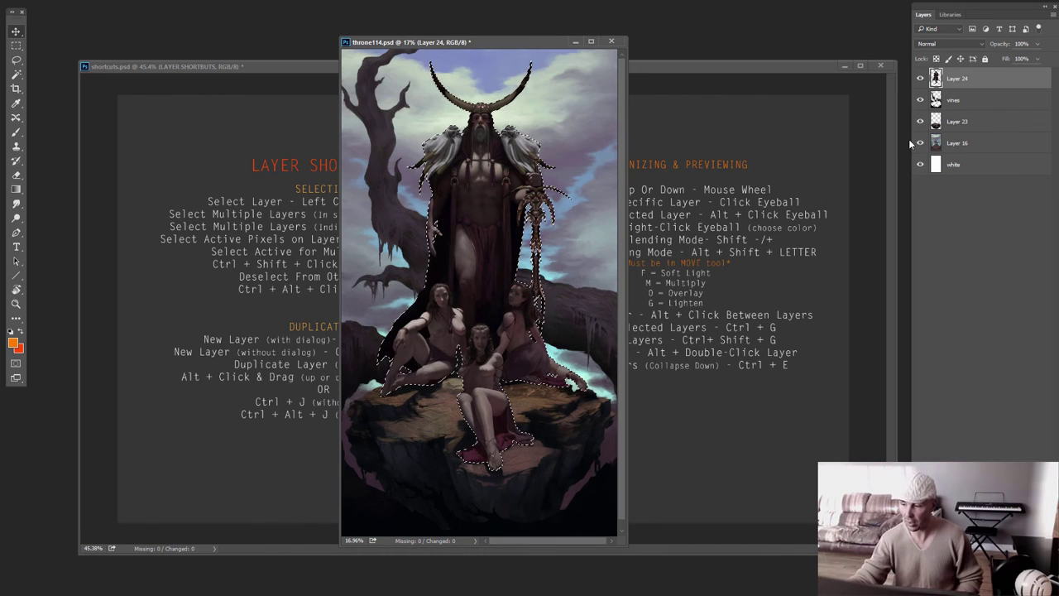
pyautogui.press('ctrl')
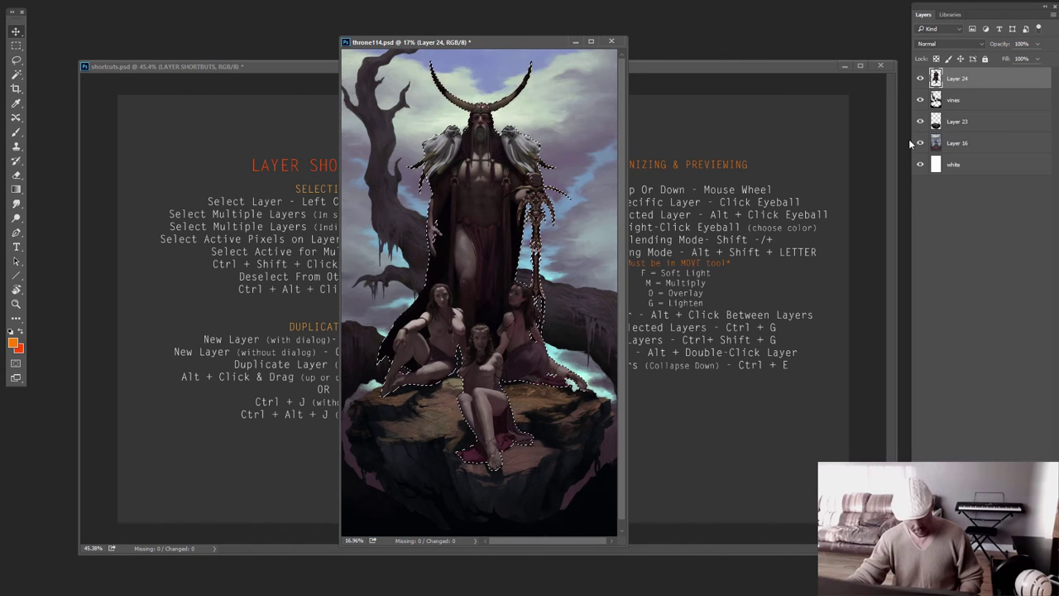
pyautogui.press('alt')
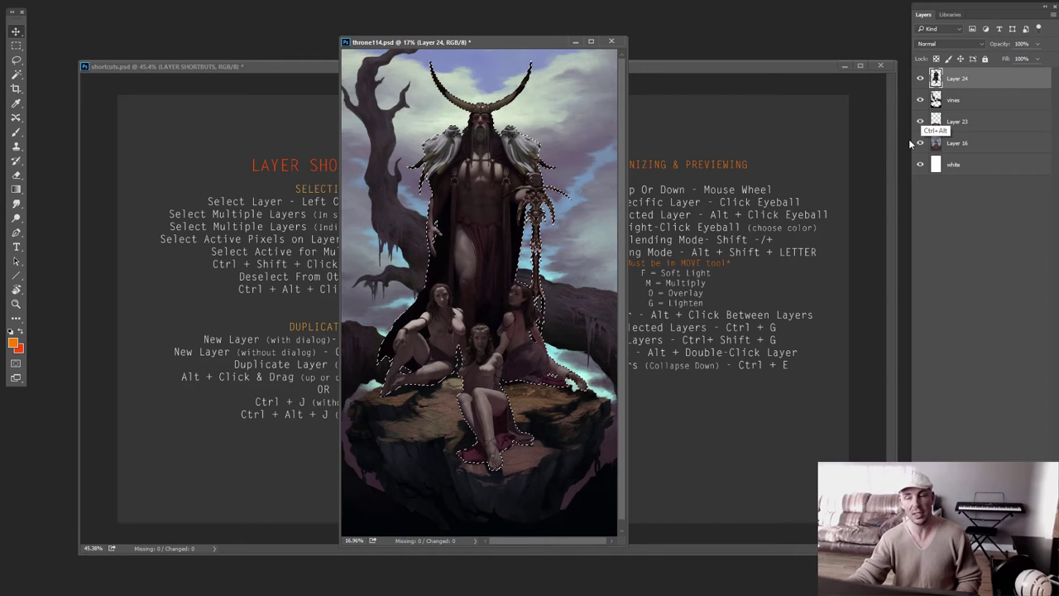
pyautogui.keyDown('ctrl'); pyautogui.keyDown('alt'); pyautogui.click(935, 99); pyautogui.keyUp('alt'); pyautogui.keyUp('ctrl')
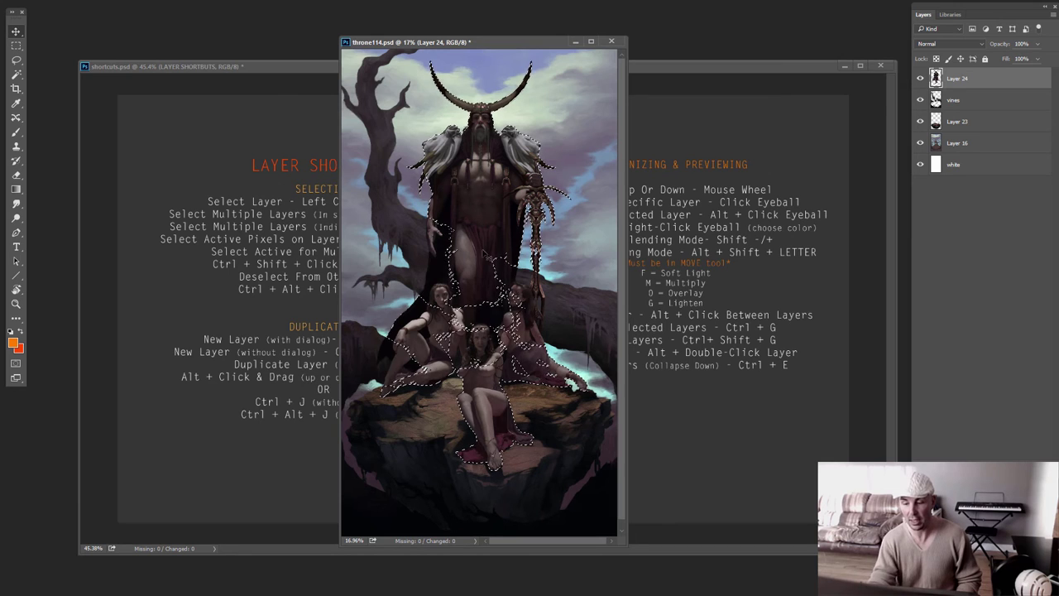
pyautogui.keyDown('alt'); pyautogui.click(920, 99); pyautogui.keyUp('alt')
pyautogui.keyDown('alt'); pyautogui.click(921, 100); pyautogui.keyUp('alt')
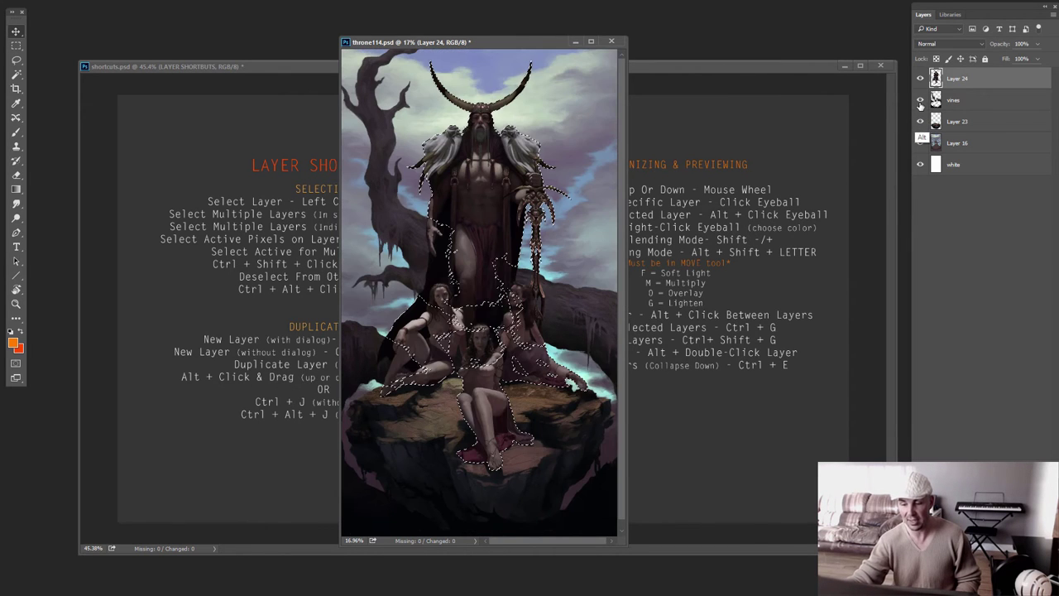
# Copy the reduced figure selection onto a new layer, shift the copy slightly down, and remove it again
pyautogui.hotkey('ctrl', 'shift', 'j')
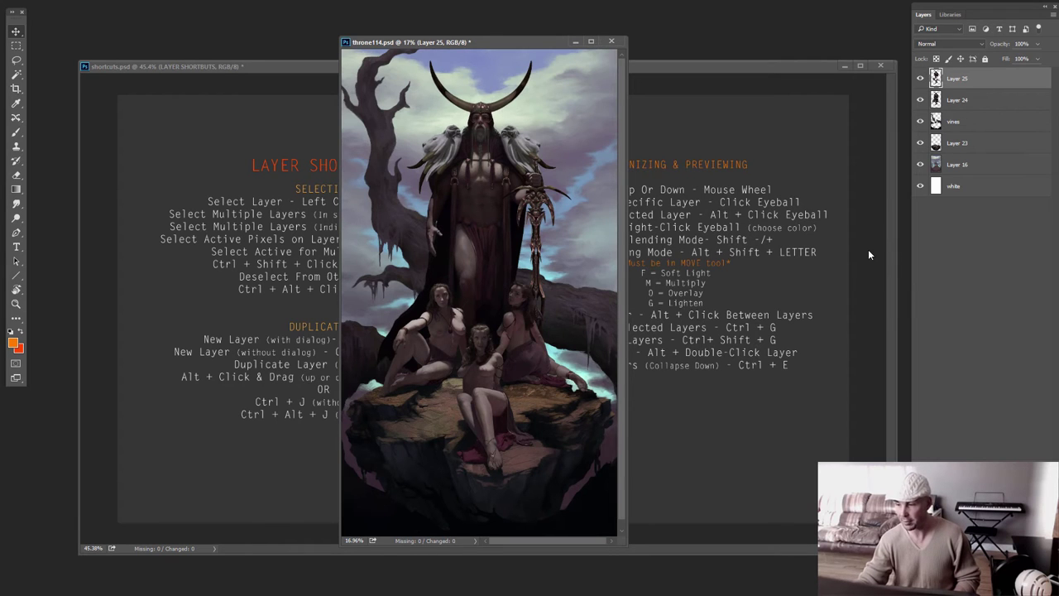
pyautogui.moveTo(502, 301)
pyautogui.mouseDown()
pyautogui.moveTo(581, 219)
pyautogui.moveTo(540, 367)
pyautogui.moveTo(455, 257)
pyautogui.moveTo(418, 178)
pyautogui.moveTo(507, 312)
pyautogui.mouseUp()
pyautogui.hotkey('ctrl', 'z')
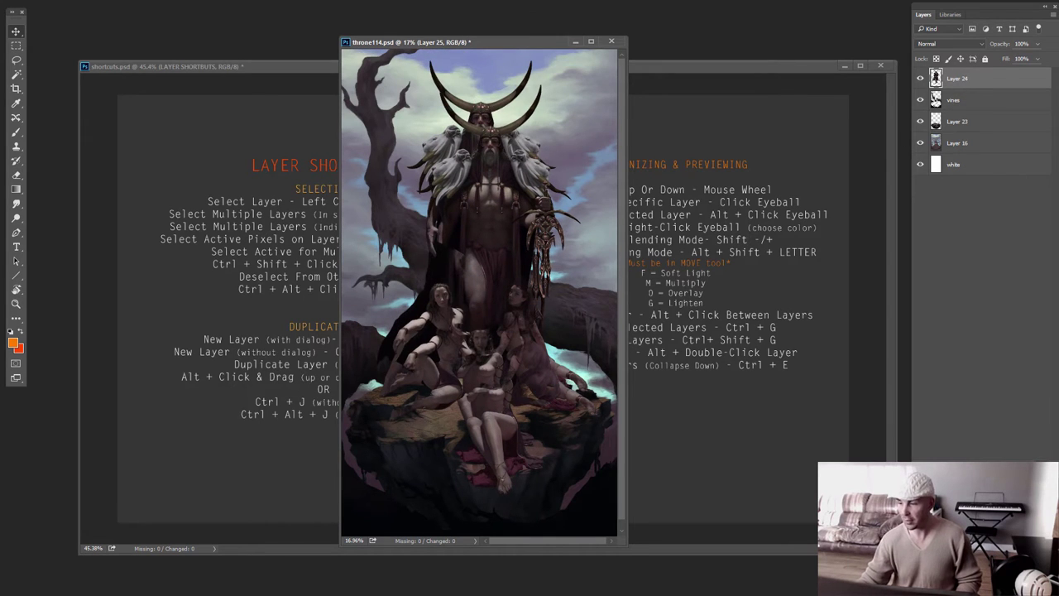
pyautogui.scroll(-1, 577, 414)
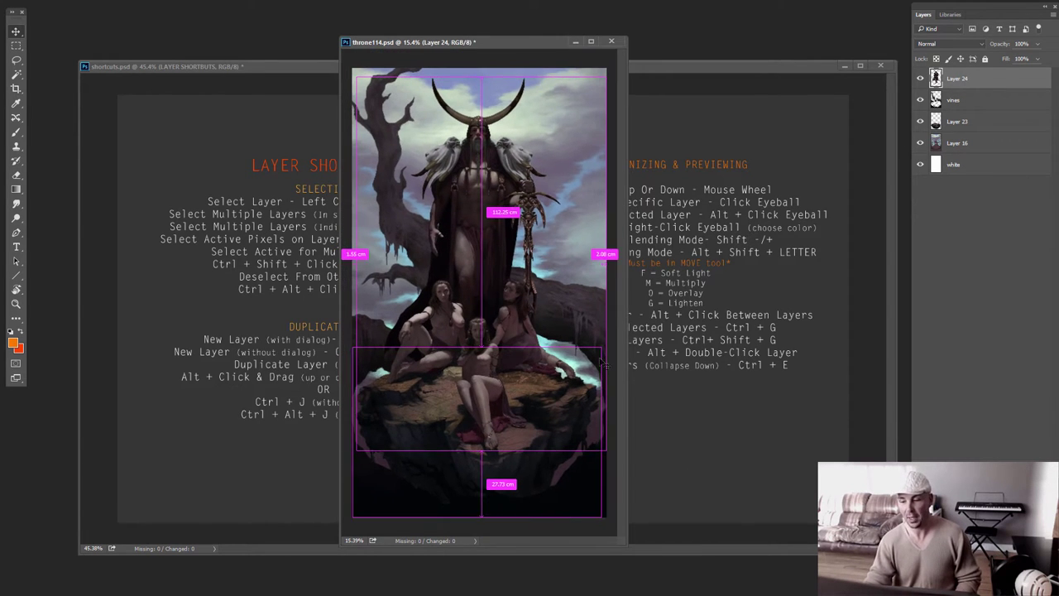
# Review the duplicating shortcuts in shortcuts.psd, then return to throne114.psd and move its window off the shortcut list
pyautogui.click(325, 66)
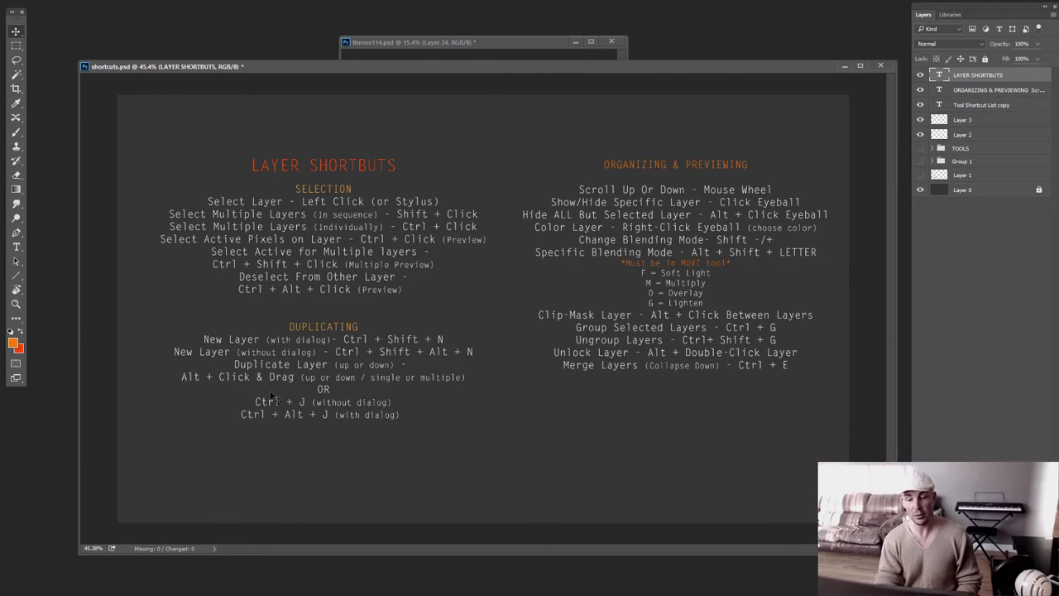
pyautogui.click(530, 46)
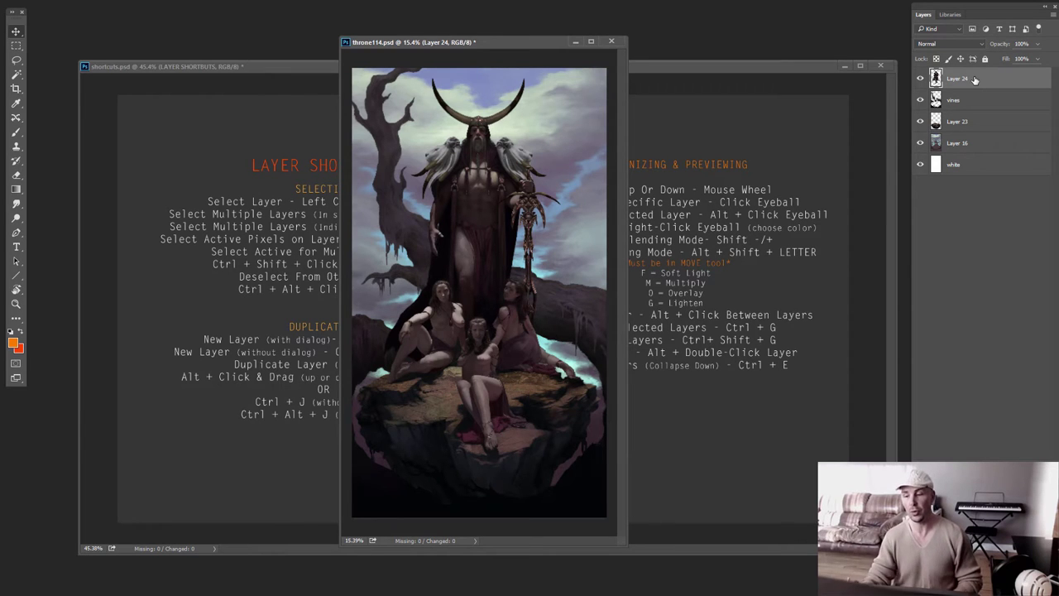
pyautogui.moveTo(527, 45); pyautogui.dragTo(568, 112)
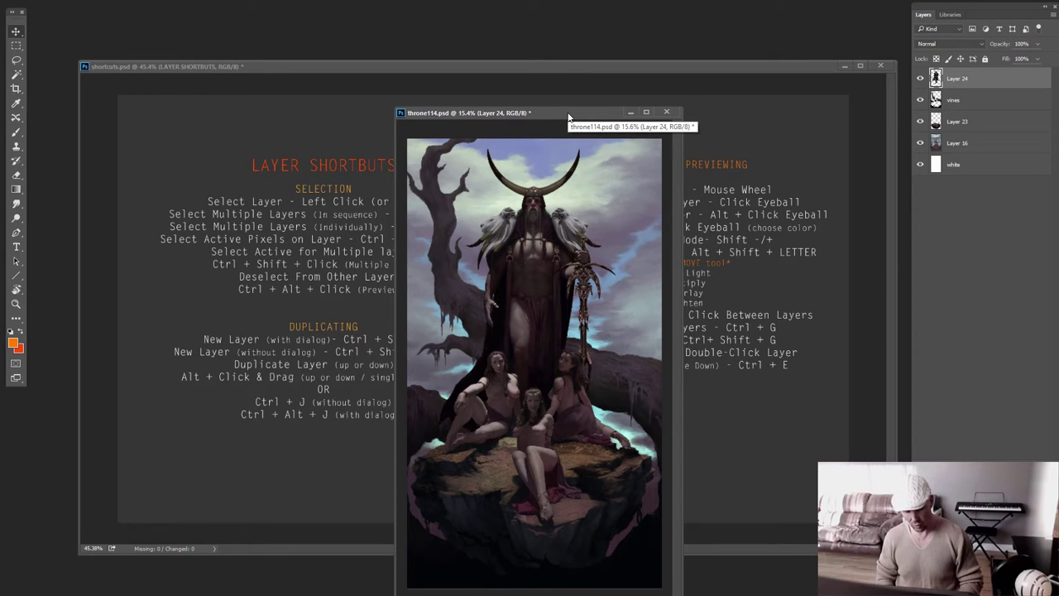
# Create a new layer named "dialog box" above Layer 24 using the New Layer dialog, and undo its creation
pyautogui.hotkey('ctrl', 'shift', 'n')
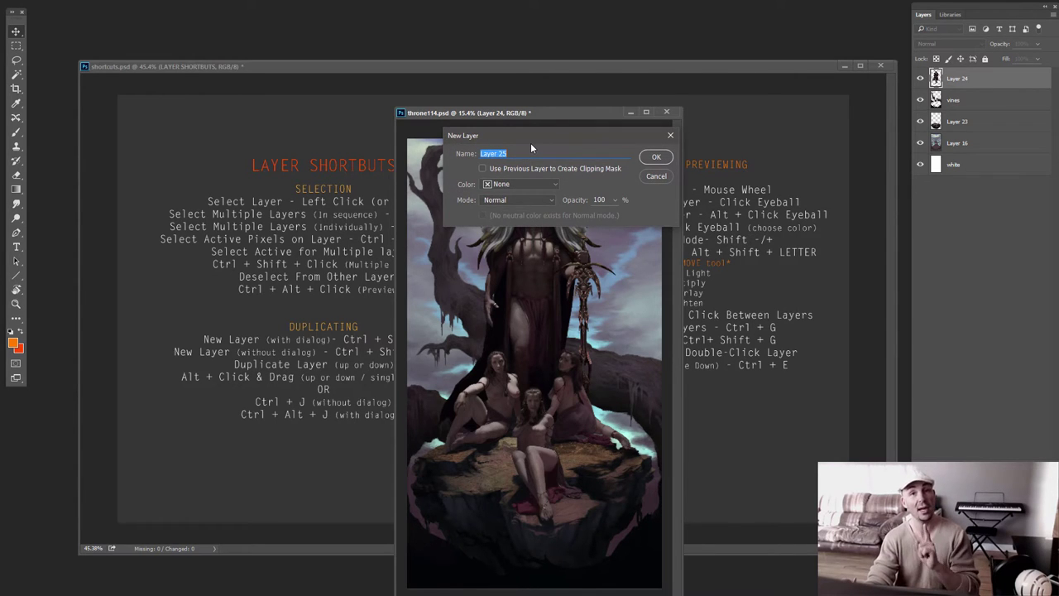
pyautogui.moveTo(501, 133); pyautogui.dragTo(452, 221)
pyautogui.click(536, 212)
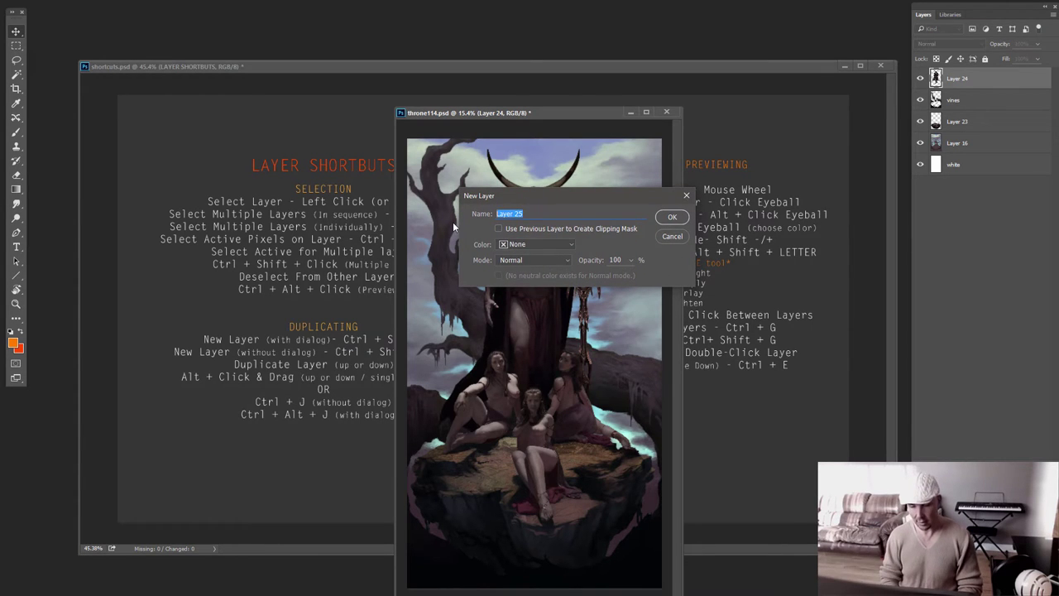
pyautogui.write('dialog box')
pyautogui.press('Return')
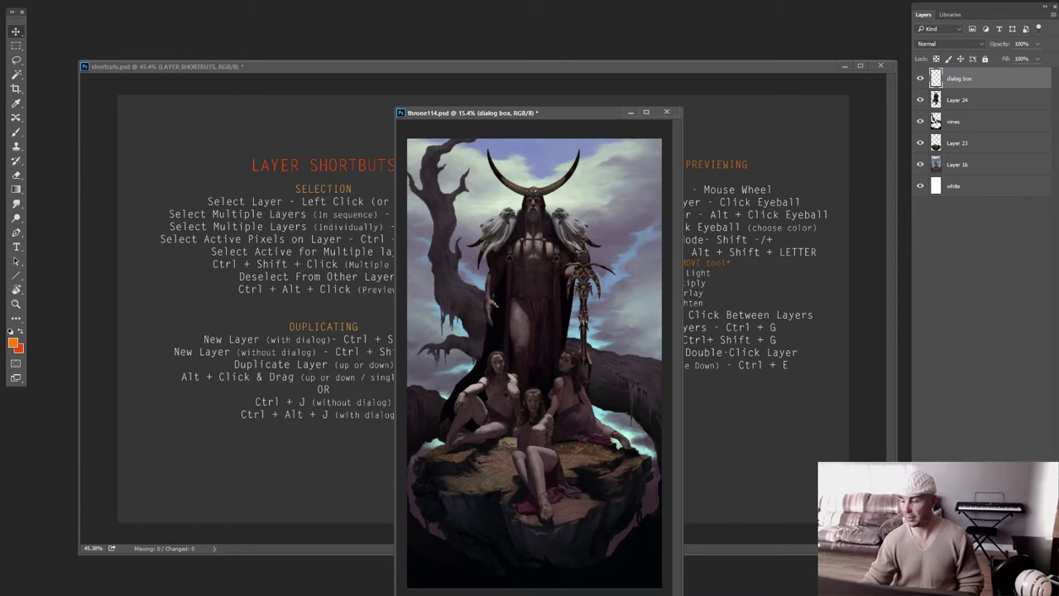
pyautogui.hotkey('ctrl', 'z')
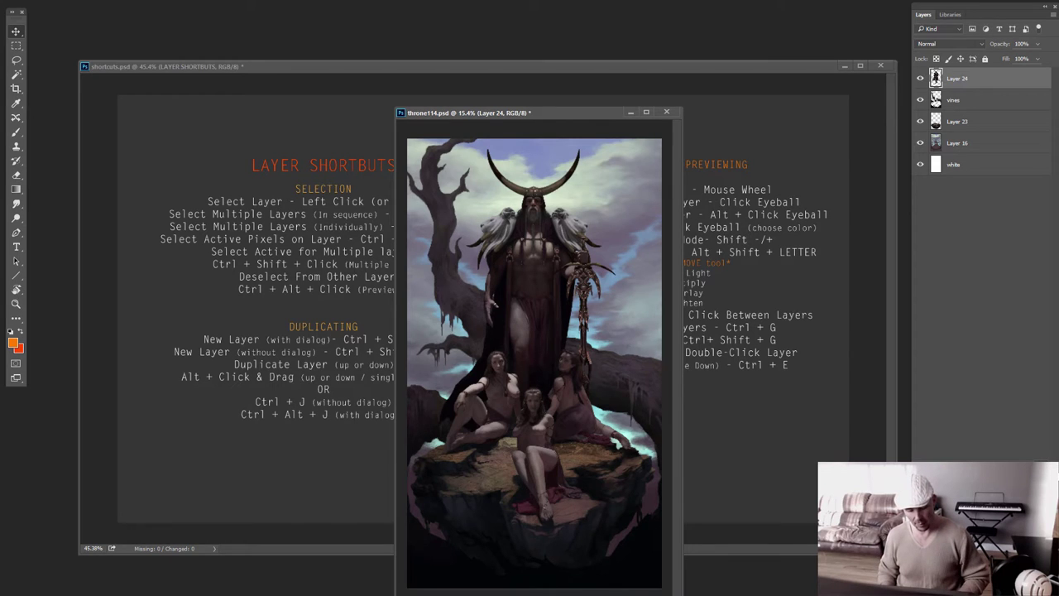
# Add six empty layers above Layer 24 without the naming dialog, and delete all six together
pyautogui.hotkey('ctrl', 'alt', 'shift', 'n')
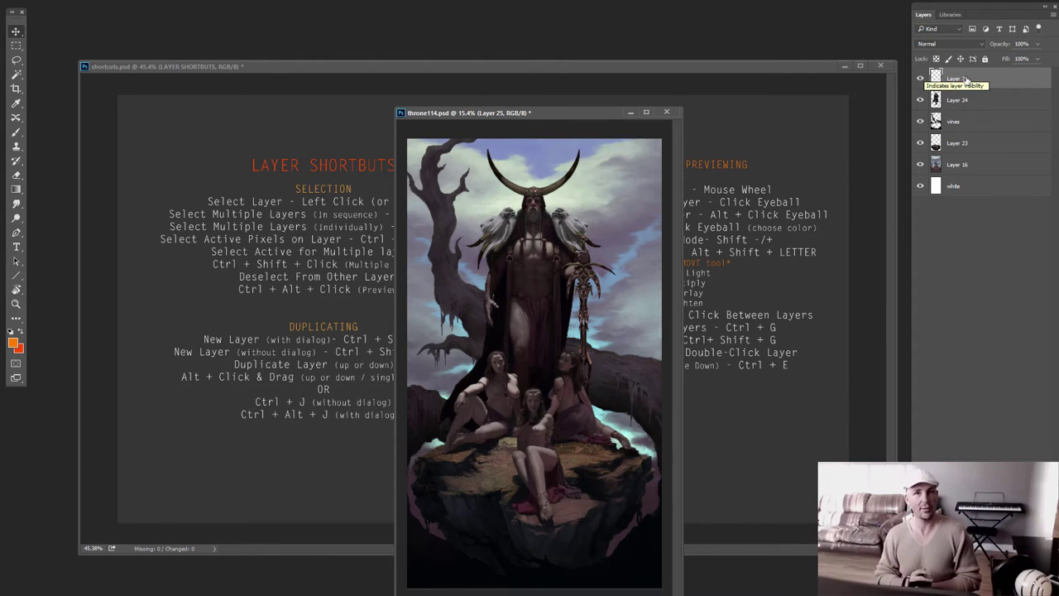
pyautogui.hotkey('ctrl', 'shift', 'alt', 'n')
pyautogui.hotkey('ctrl', 'shift', 'alt', 'n')
pyautogui.hotkey('ctrl', 'shift', 'alt', 'n')
pyautogui.hotkey('ctrl', 'shift', 'alt', 'n')
pyautogui.hotkey('ctrl', 'shift', 'alt', 'n')
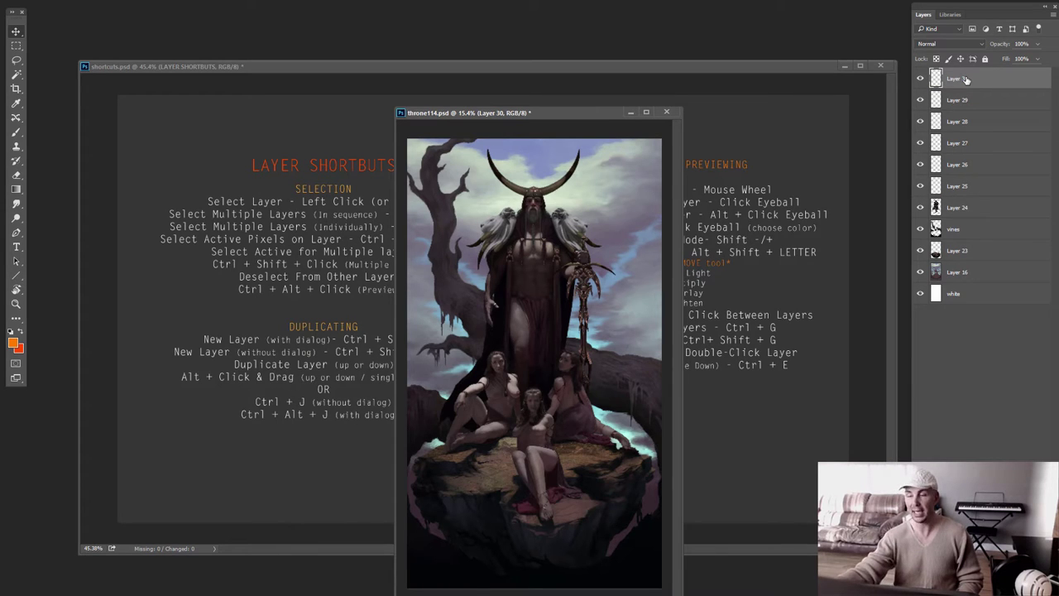
pyautogui.keyDown('shift'); pyautogui.click(984, 186); pyautogui.keyUp('shift')
pyautogui.press('Delete')
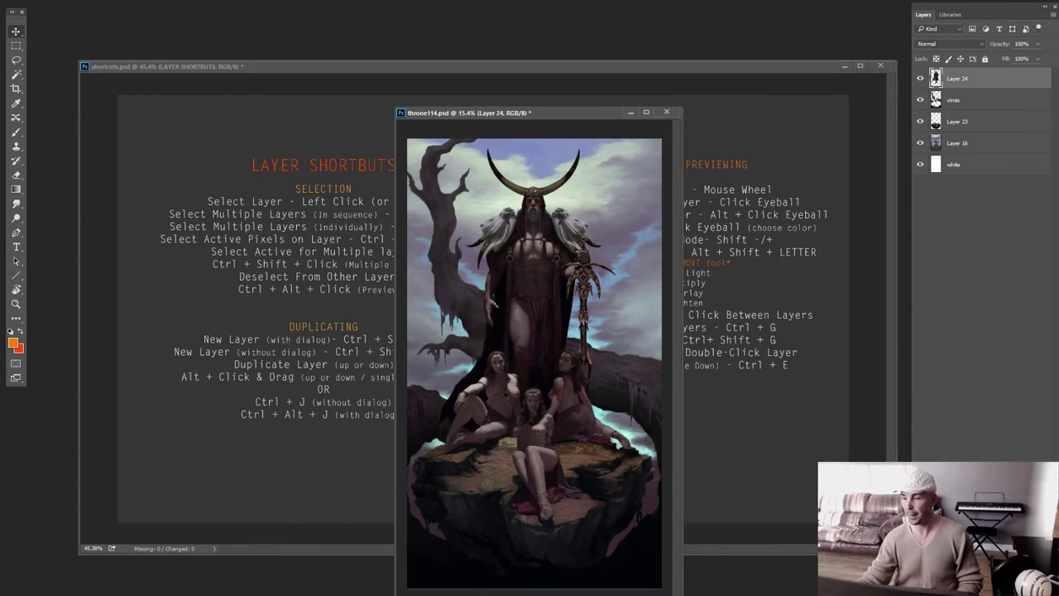
# Add and delete one more empty layer, and move the throne114.psd window up so the whole painting fits on screen
pyautogui.moveTo(612, 109); pyautogui.dragTo(615, 108)
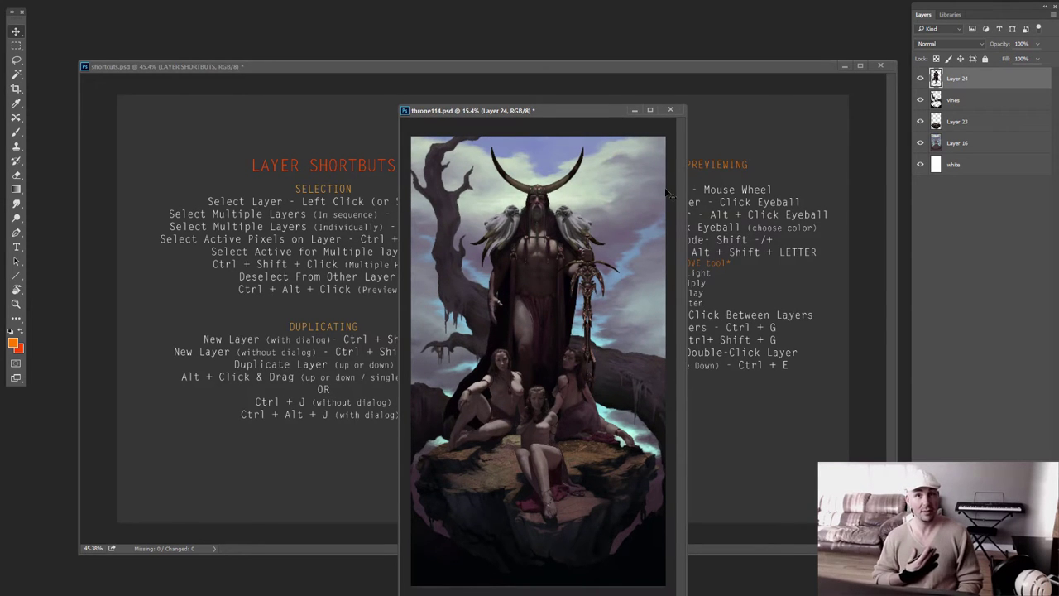
pyautogui.hotkey('ctrl', 'shift', 'alt', 'n')
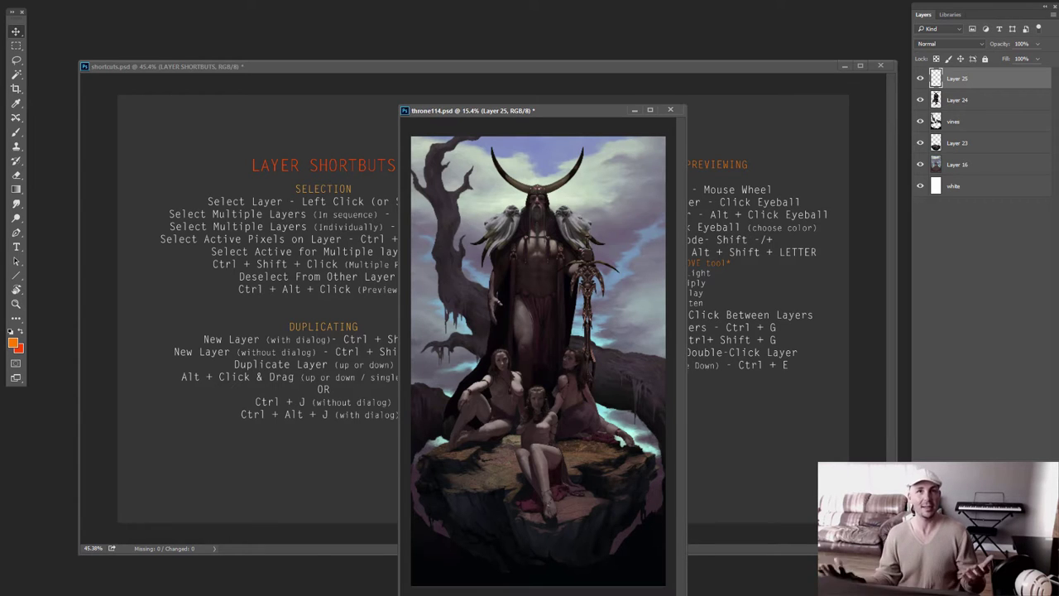
pyautogui.press('Delete')
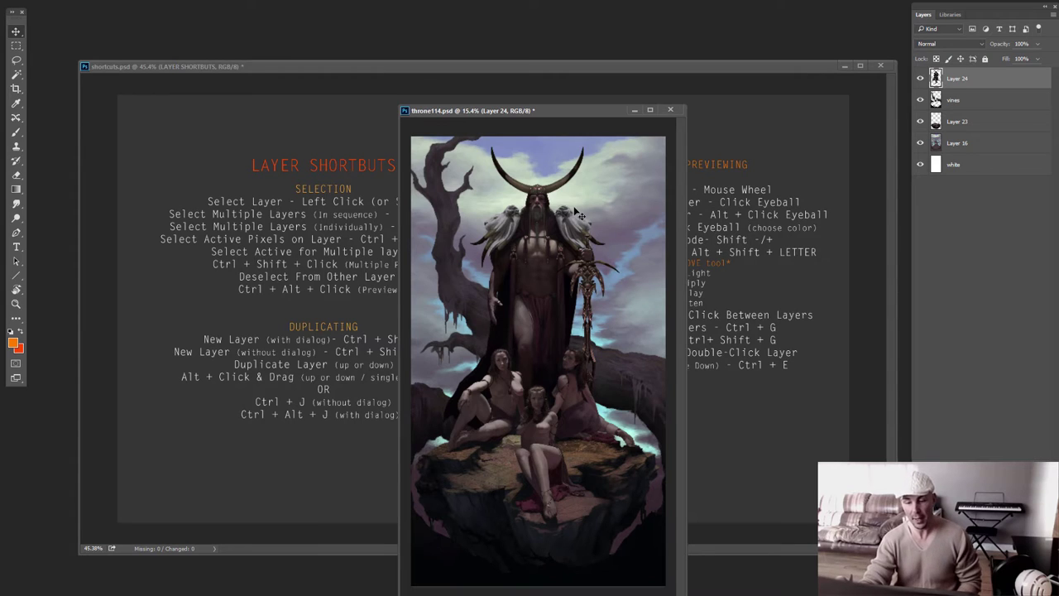
pyautogui.moveTo(581, 112); pyautogui.dragTo(645, 119)
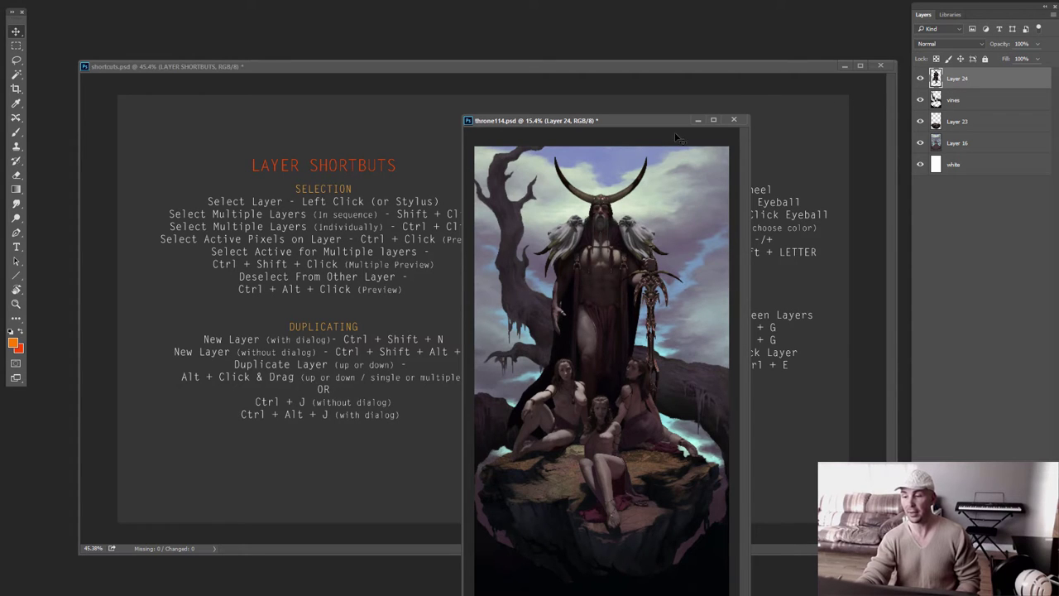
pyautogui.moveTo(641, 120); pyautogui.dragTo(563, 39)
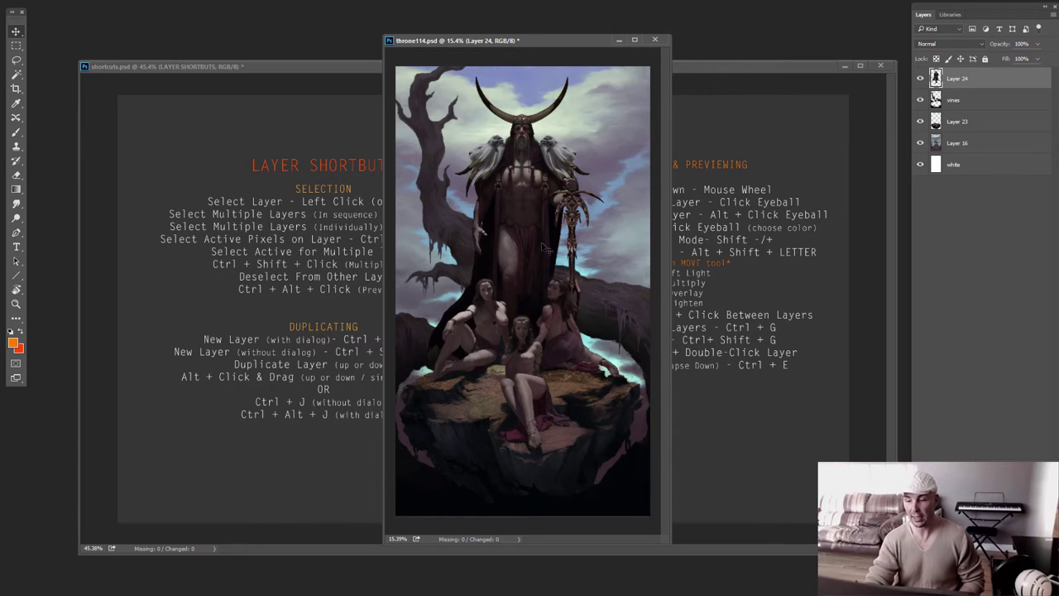
# Duplicate Layer 24 five times directly on the canvas, placing the copies around the painting, and undo the duplications
pyautogui.moveTo(544, 245); pyautogui.dragTo(493, 467)
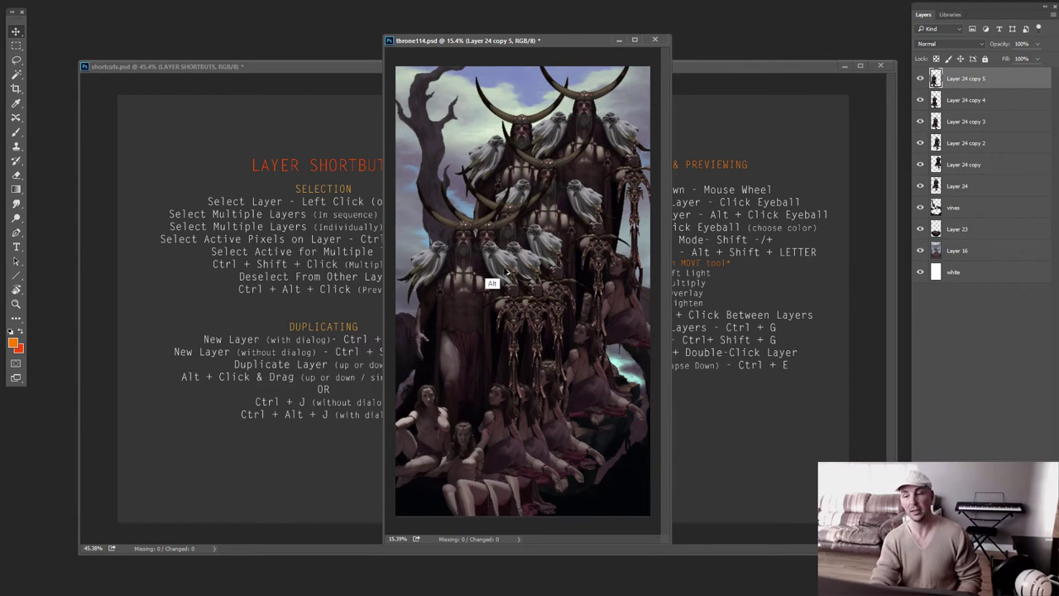
pyautogui.hotkey('ctrl', 'alt', 'z')
pyautogui.hotkey('ctrl', 'alt', 'z')
pyautogui.hotkey('ctrl', 'alt', 'z')
pyautogui.hotkey('ctrl', 'alt', 'z')
pyautogui.hotkey('ctrl', 'alt', 'z')
pyautogui.hotkey('ctrl', 'alt', 'z')
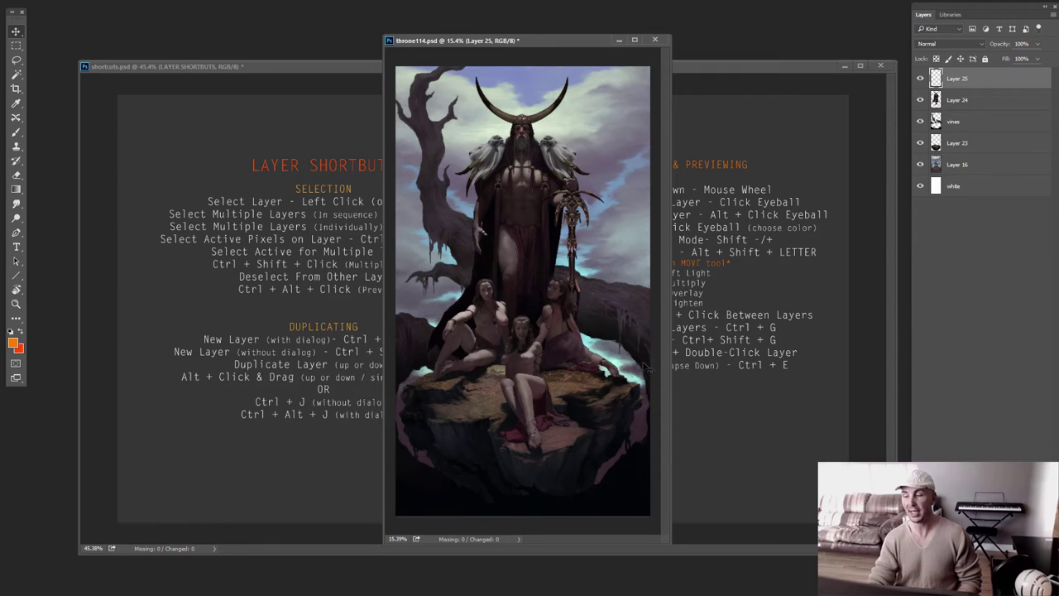
# Duplicate the empty top layer and delete both empty layers, then try duplicating Layer 24 on the canvas and delete the result
pyautogui.press('alt')
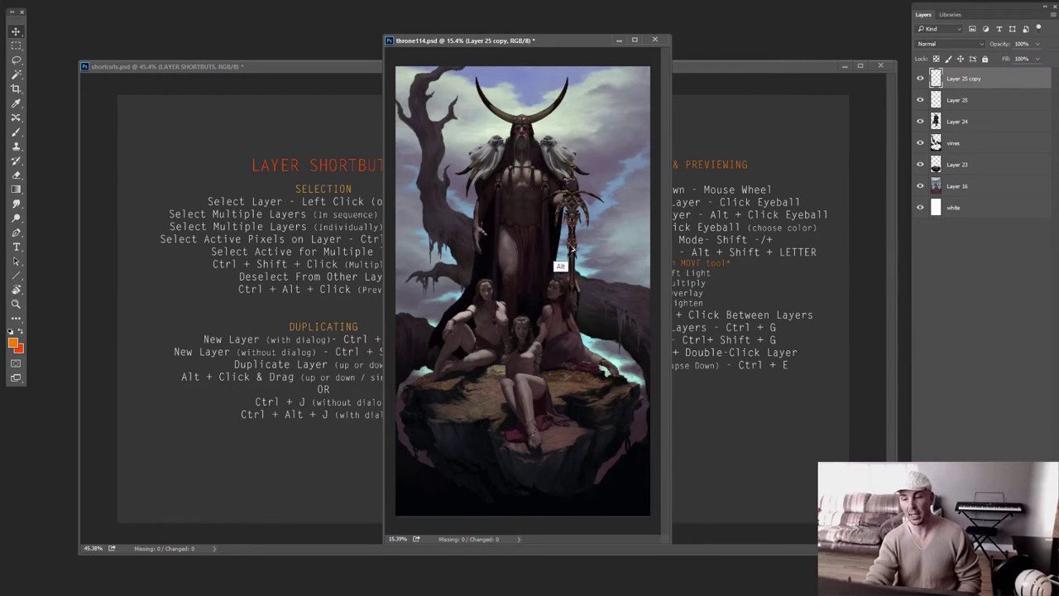
pyautogui.press('Delete')
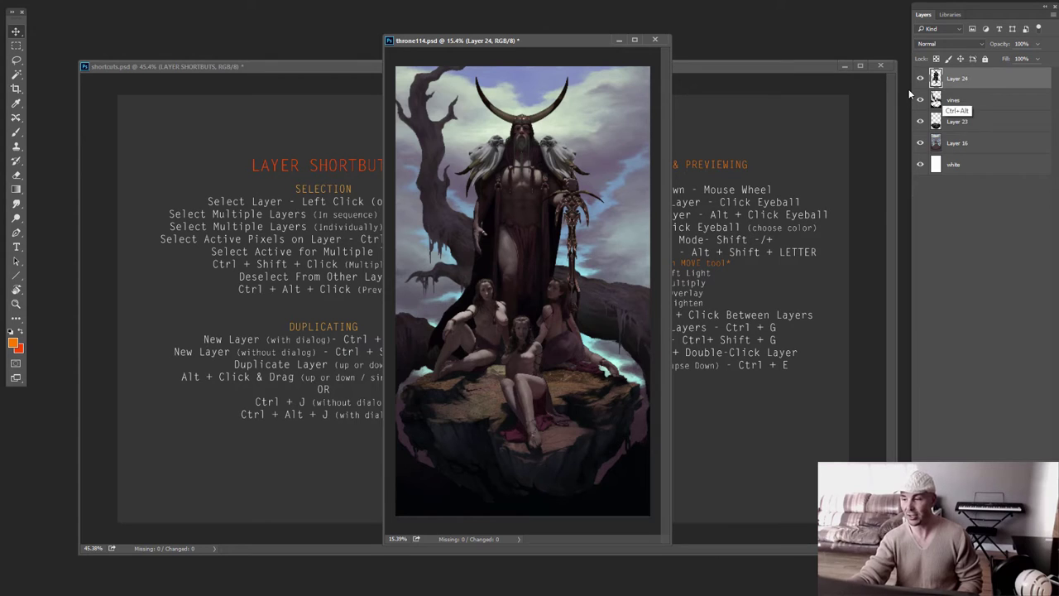
pyautogui.press('alt')
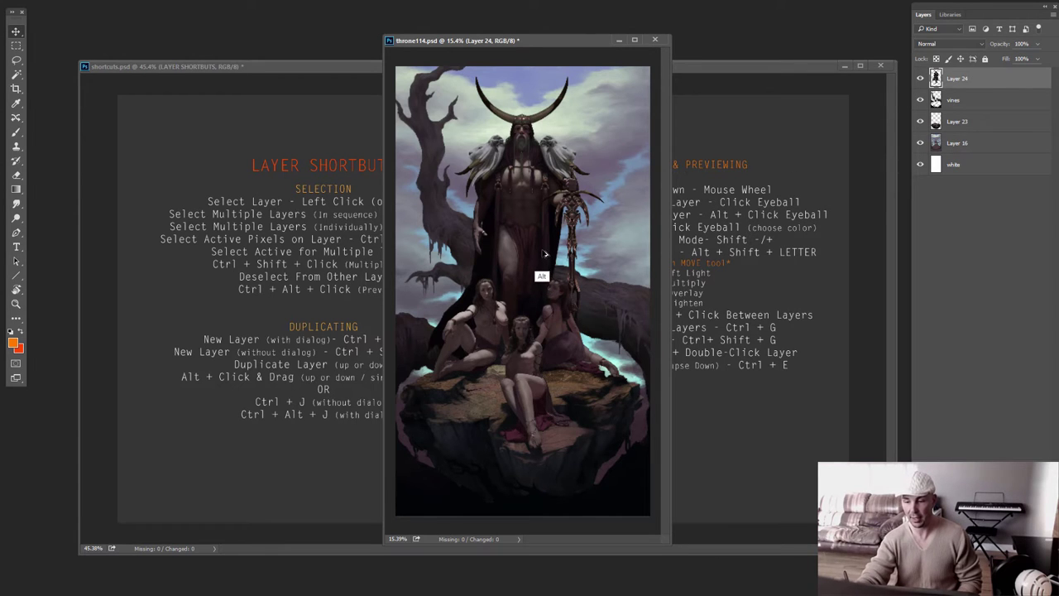
pyautogui.moveTo(548, 260); pyautogui.dragTo(550, 354)
pyautogui.press('Delete')
pyautogui.press('Delete')
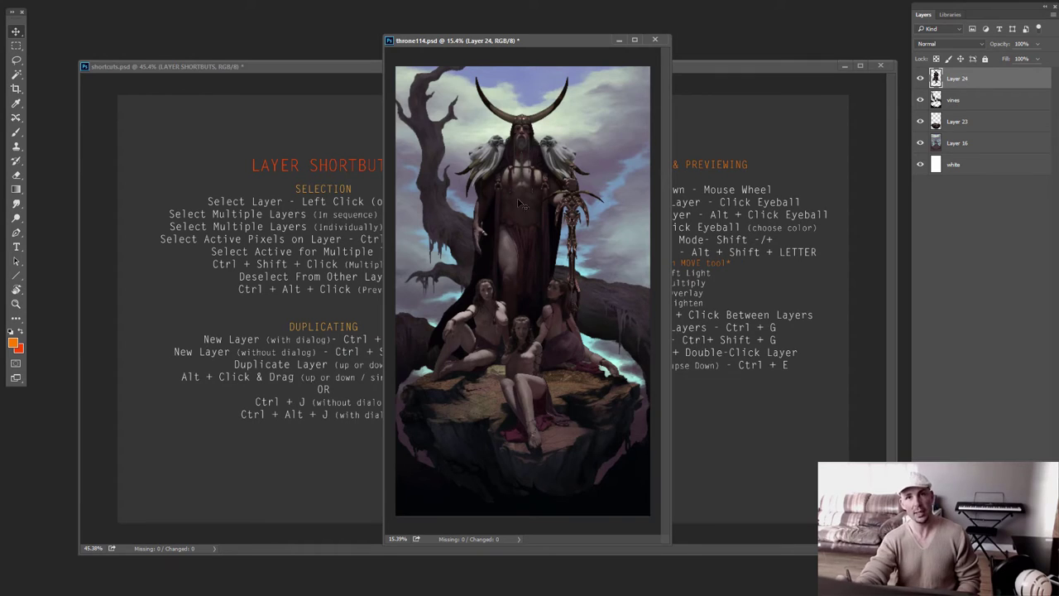
# Duplicate Layer 24 within the layer stack, placing three copies directly beneath it, and undo the copies
pyautogui.press('alt')
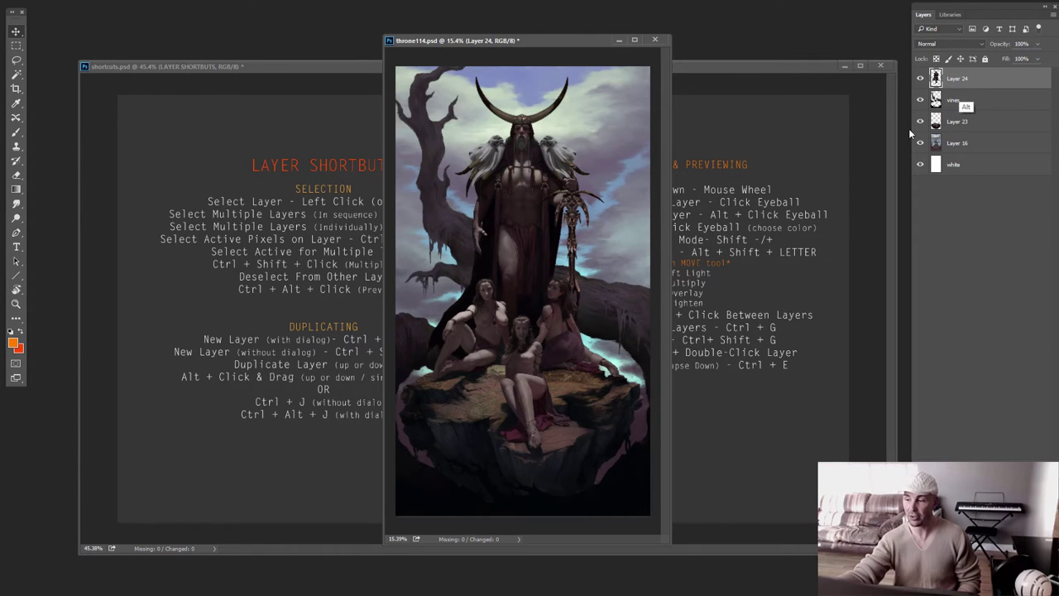
pyautogui.moveTo(966, 80)
pyautogui.mouseDown()
pyautogui.moveTo(966, 91)
pyautogui.moveTo(974, 78)
pyautogui.mouseUp()
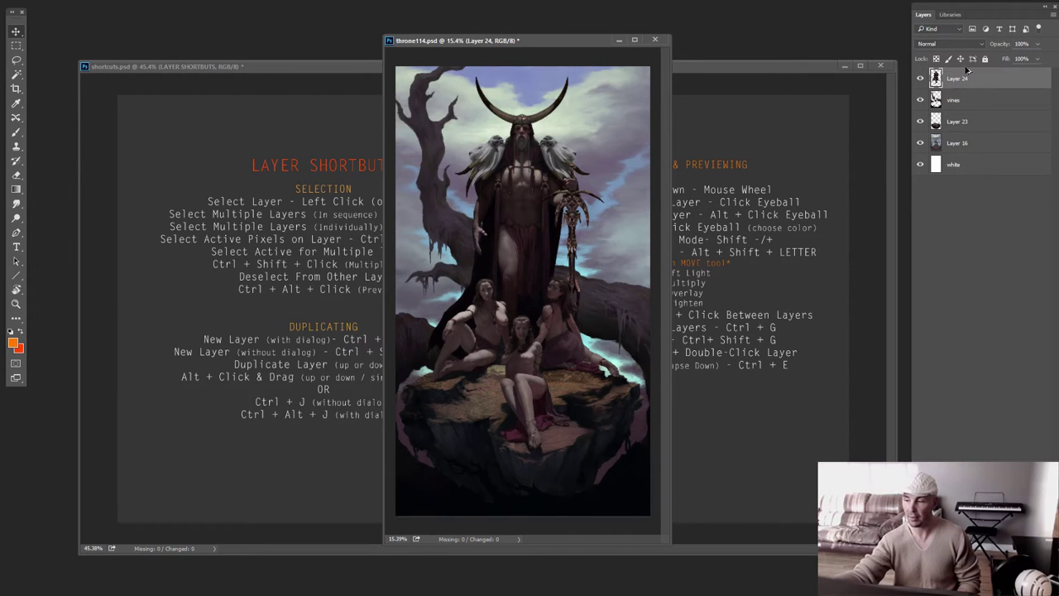
pyautogui.moveTo(962, 126); pyautogui.dragTo(965, 93)
pyautogui.hotkey('ctrl', 'z')
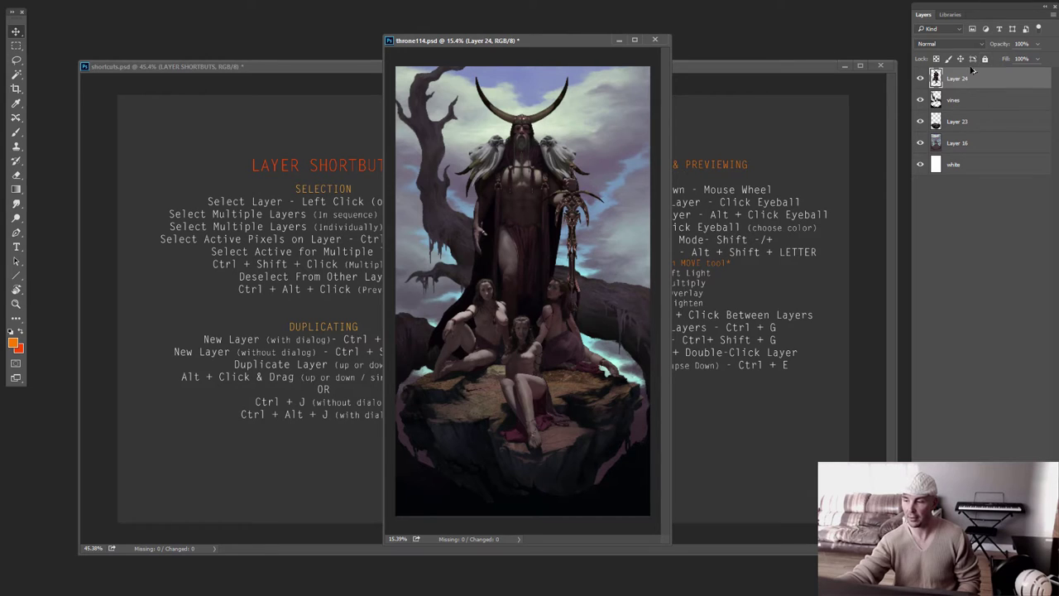
pyautogui.moveTo(971, 83); pyautogui.dragTo(963, 137)
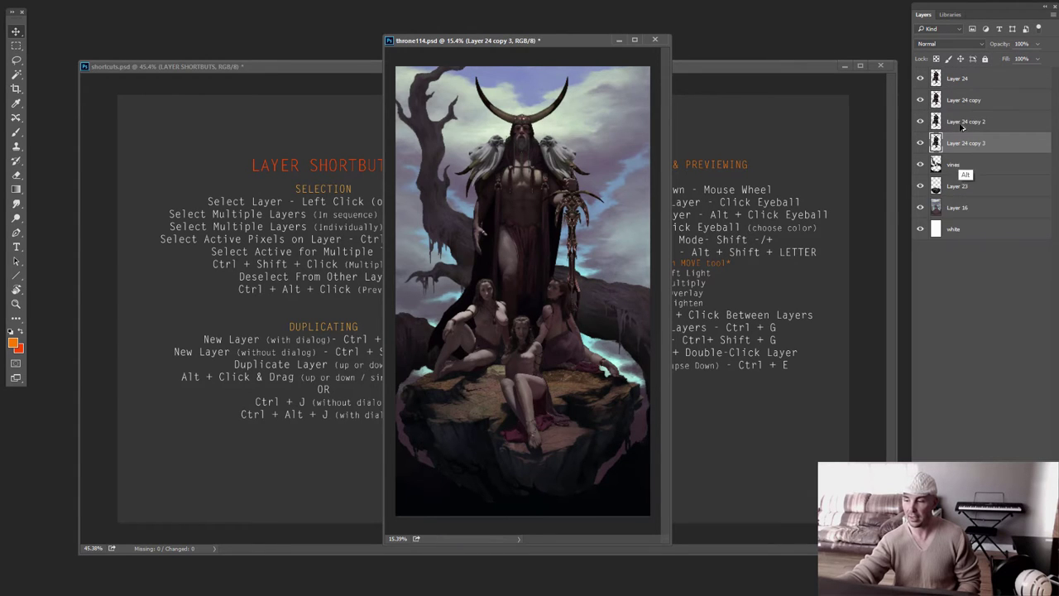
pyautogui.hotkey('ctrl', 'alt', 'z')
pyautogui.hotkey('ctrl', 'alt', 'z')
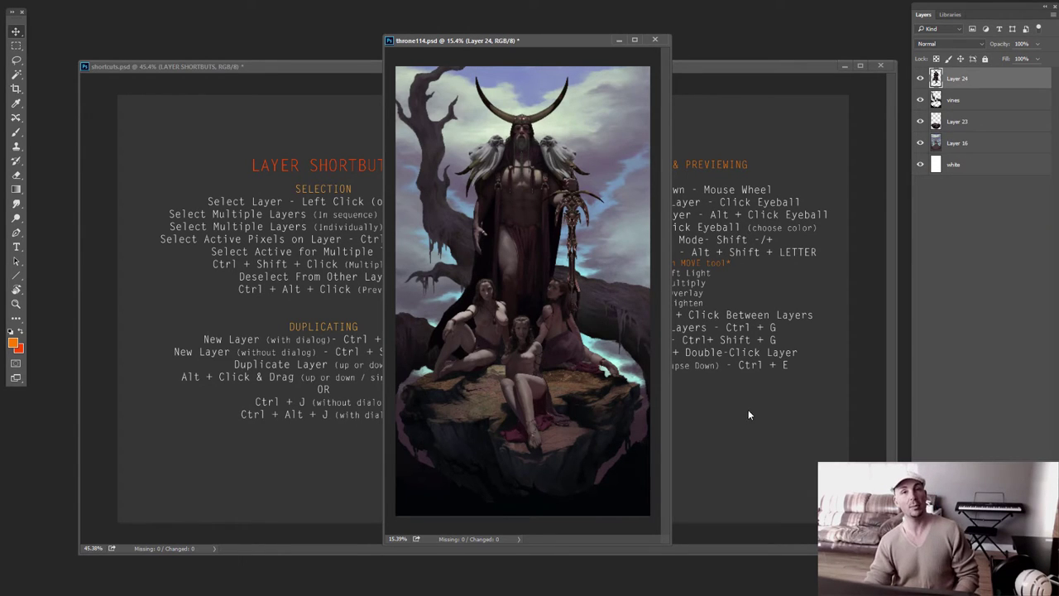
# Display the painting in full-screen mode, enlarged and centred on the figures
pyautogui.press('f')
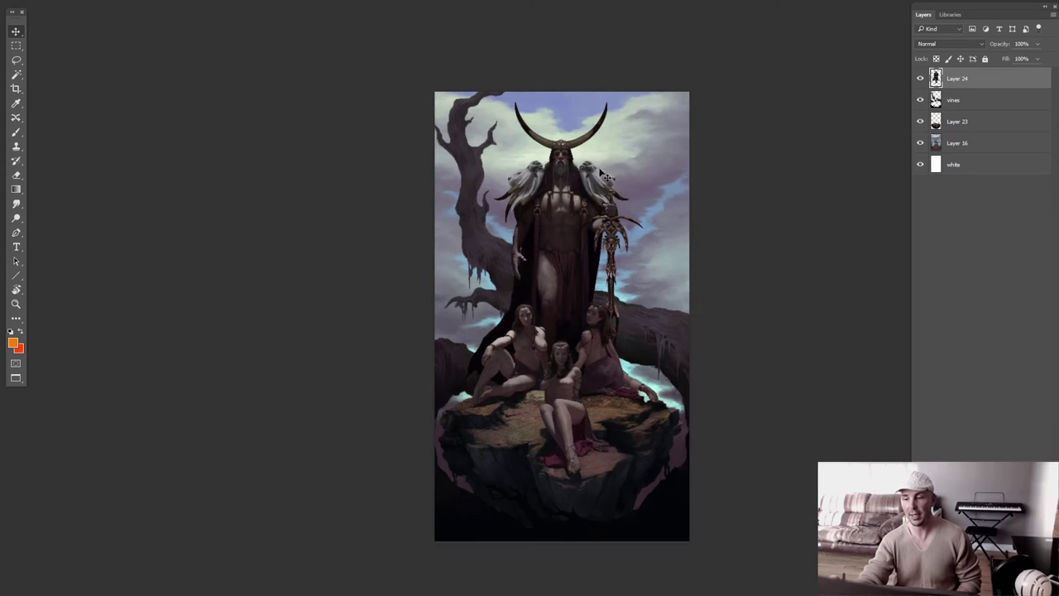
pyautogui.hotkey('ctrl', '+')
pyautogui.moveTo(622, 372)
pyautogui.mouseDown()
pyautogui.moveTo(571, 352)
pyautogui.moveTo(564, 326)
pyautogui.mouseUp()
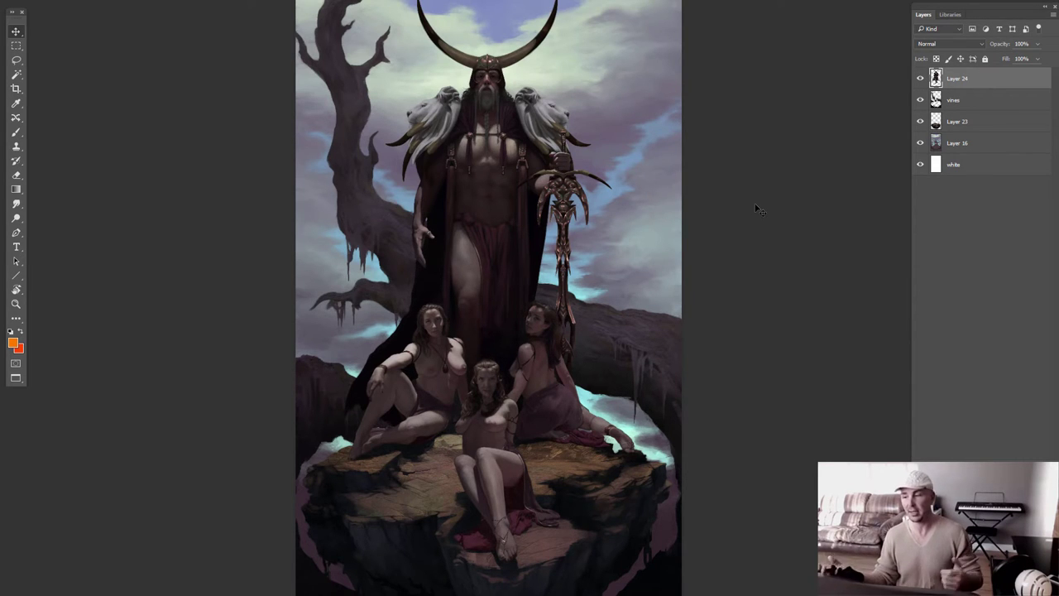
# Preview the contents of Layer 24, vines, Layer 23 and Layer 16 by hiding and reshowing each one
pyautogui.click(919, 78)
pyautogui.click(920, 78)
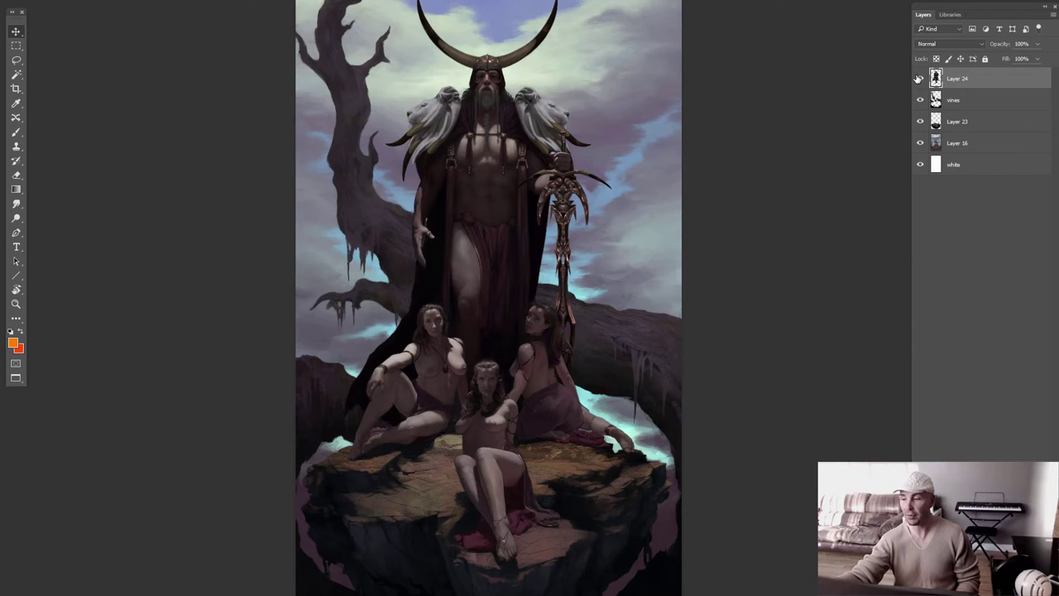
pyautogui.click(920, 99)
pyautogui.click(920, 99)
pyautogui.click(920, 78)
pyautogui.click(920, 78)
pyautogui.click(920, 99)
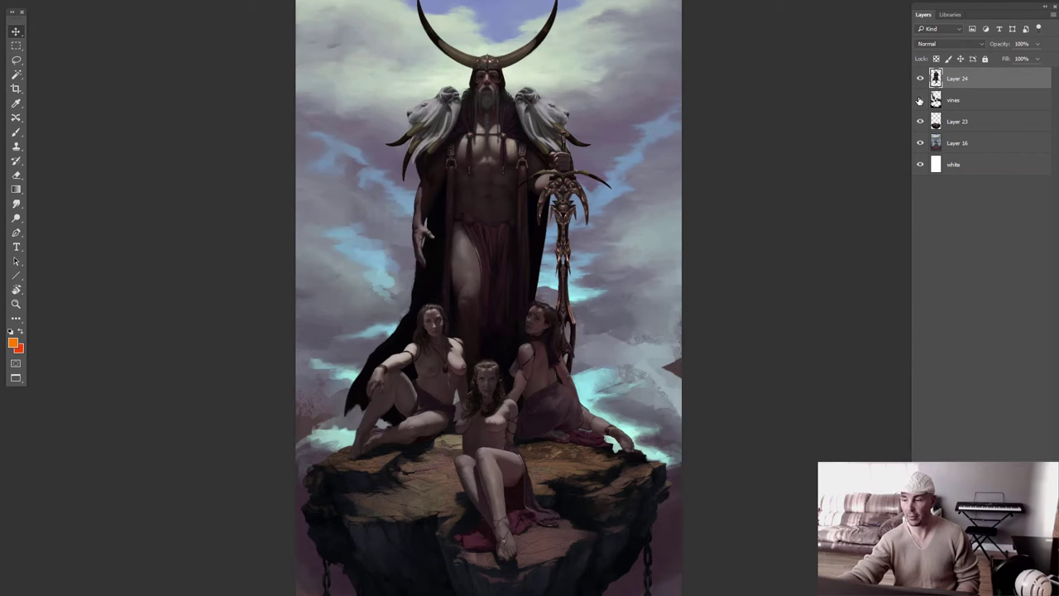
pyautogui.click(920, 99)
pyautogui.click(920, 120)
pyautogui.click(920, 121)
pyautogui.click(919, 143)
pyautogui.click(920, 143)
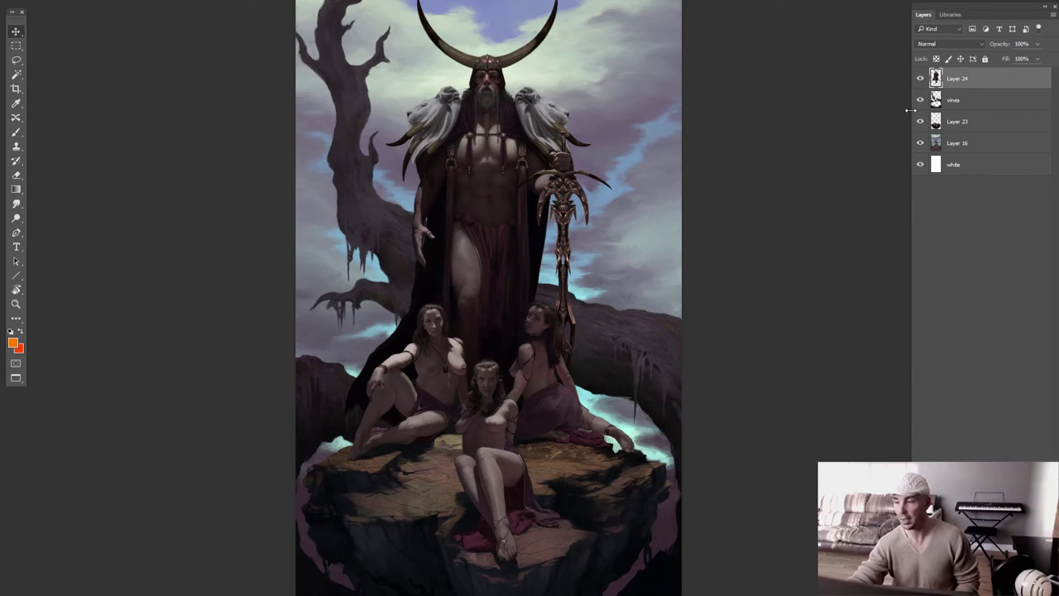
# Activate the Brush tool and sample a dark colour beside the standing figure's open-handed arm
pyautogui.press('b')
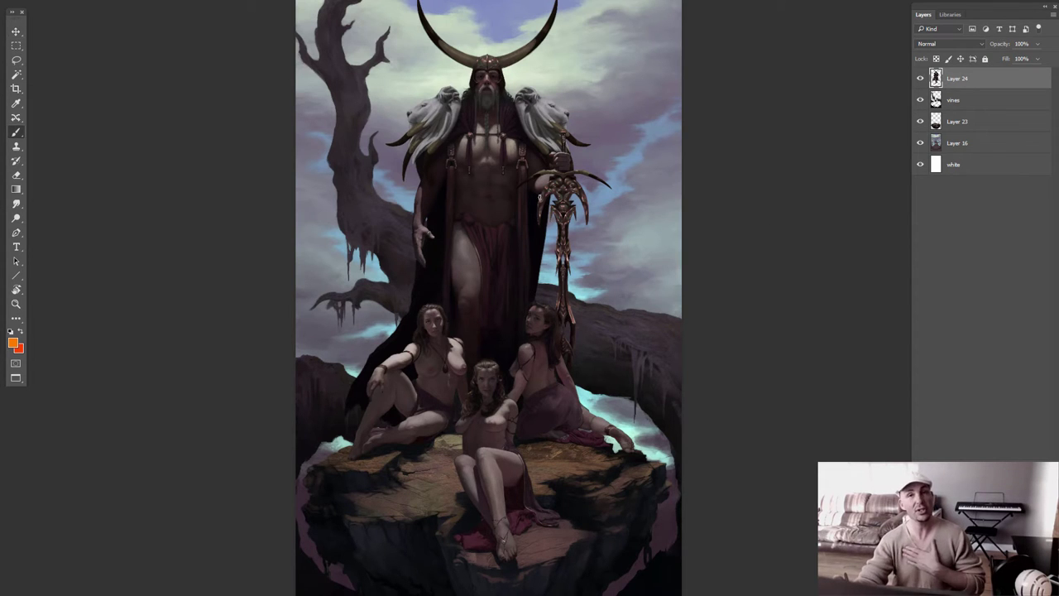
pyautogui.scroll(3, 478, 98)
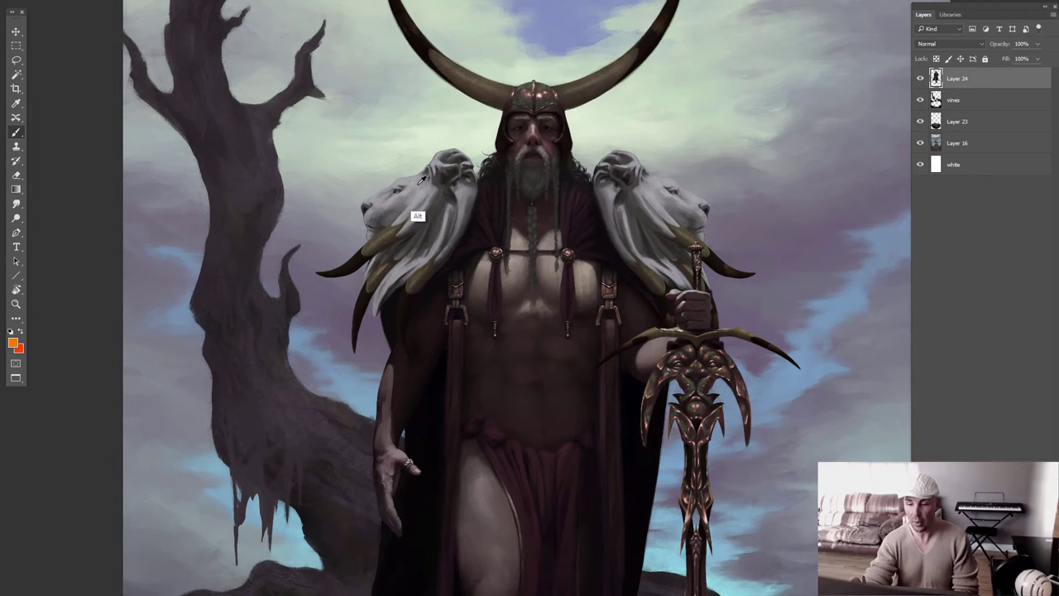
pyautogui.press('alt')
pyautogui.keyDown('alt'); pyautogui.click(391, 372); pyautogui.keyUp('alt')
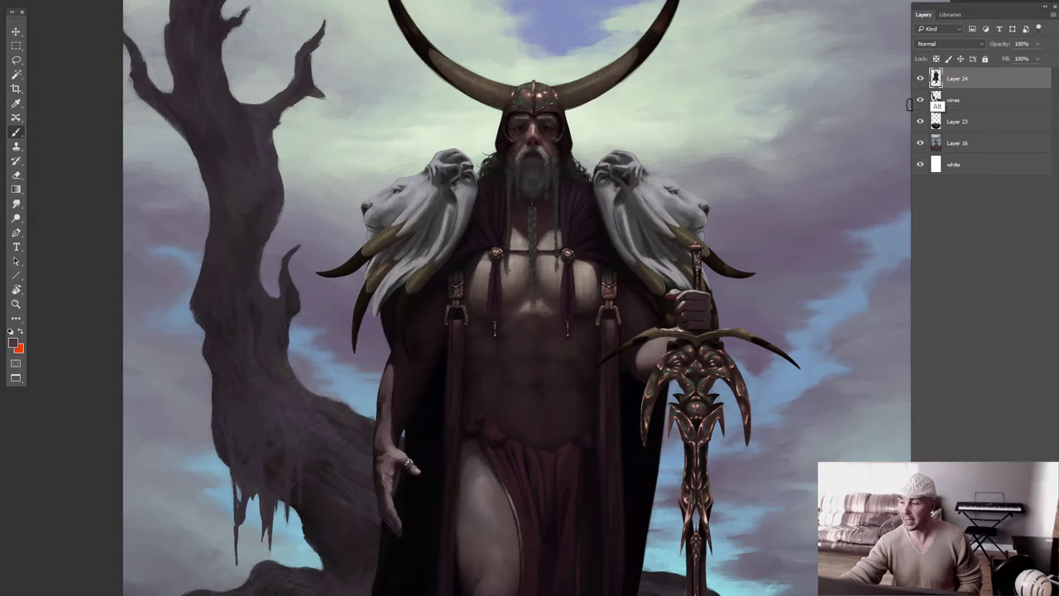
# Duplicate Layer 24 directly beneath itself, hide the copy as a backup, and make the original Layer 24 active
pyautogui.moveTo(939, 82); pyautogui.dragTo(938, 106)
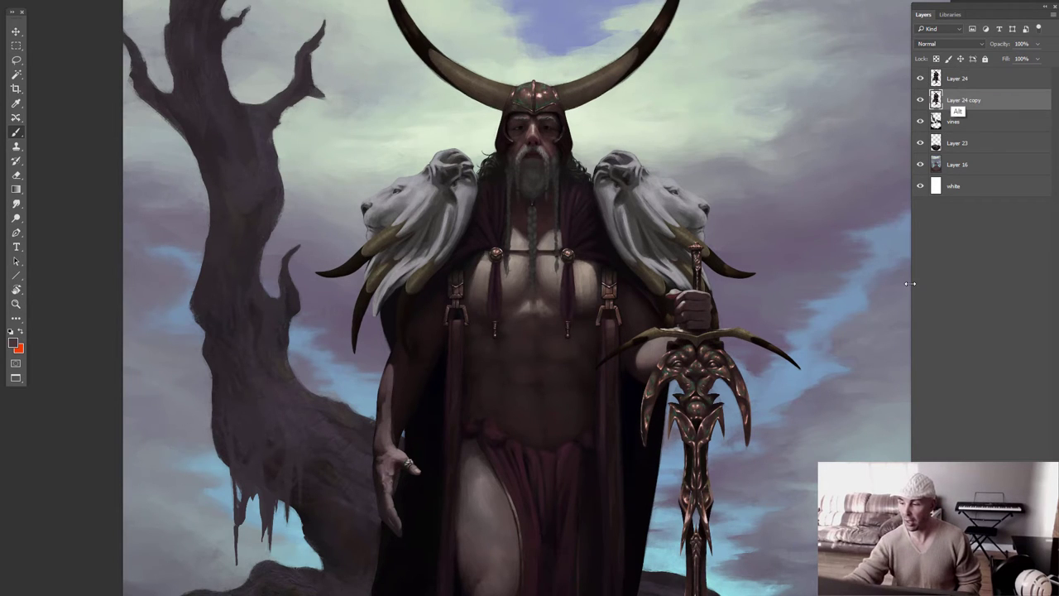
pyautogui.click(921, 100)
pyautogui.click(953, 78)
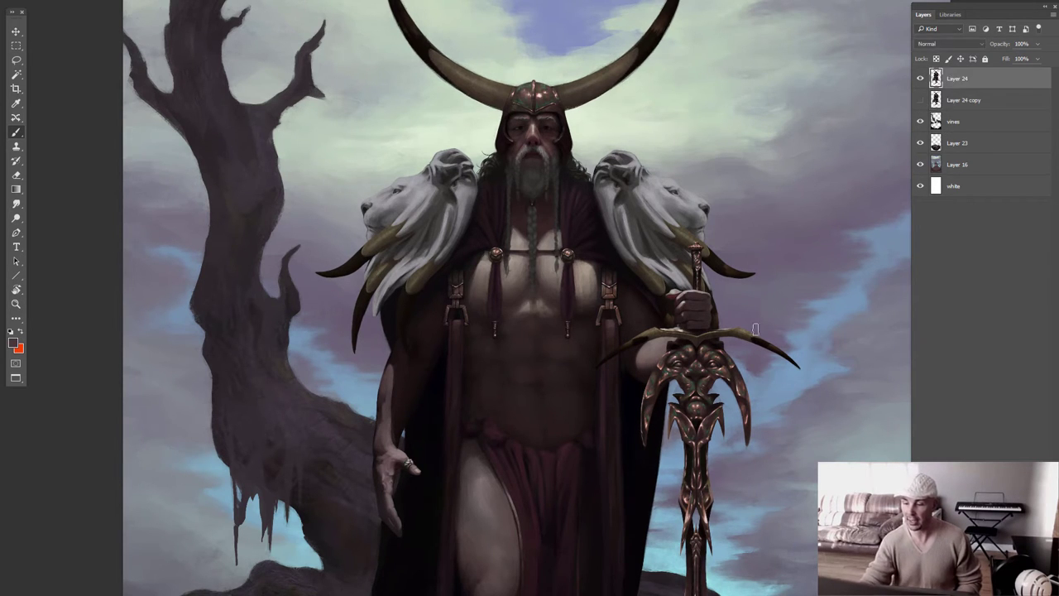
# Paint dark strokes on Layer 24 beside the standing figure's open-handed arm, sampling nearby colours between strokes
pyautogui.moveTo(370, 393)
pyautogui.mouseDown()
pyautogui.moveTo(368, 368)
pyautogui.moveTo(382, 410)
pyautogui.mouseUp()
pyautogui.keyDown('alt'); pyautogui.click(372, 405); pyautogui.keyUp('alt')
pyautogui.keyDown('alt'); pyautogui.click(377, 373); pyautogui.keyUp('alt')
pyautogui.moveTo(377, 373)
pyautogui.mouseDown()
pyautogui.moveTo(378, 394)
pyautogui.moveTo(370, 364)
pyautogui.moveTo(364, 420)
pyautogui.moveTo(361, 374)
pyautogui.moveTo(376, 339)
pyautogui.mouseUp()
pyautogui.keyDown('alt'); pyautogui.click(379, 382); pyautogui.keyUp('alt')
pyautogui.keyDown('alt'); pyautogui.click(369, 373); pyautogui.keyUp('alt')
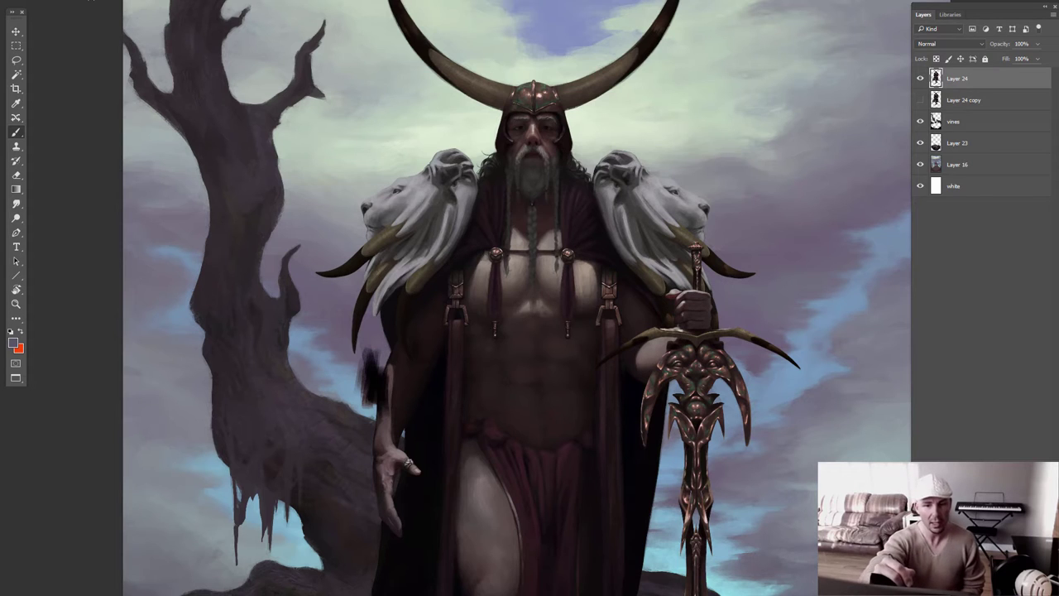
pyautogui.click(17, 0)
pyautogui.press('Escape')
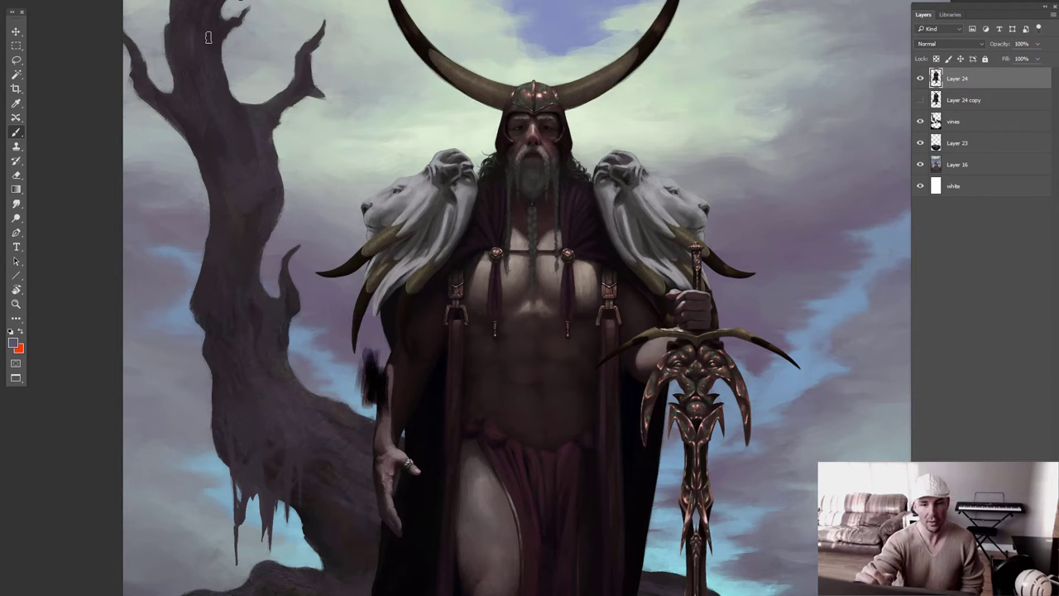
# Clear all the artwork from Layer 24, leaving the Brush tool active
pyautogui.click(15, 32)
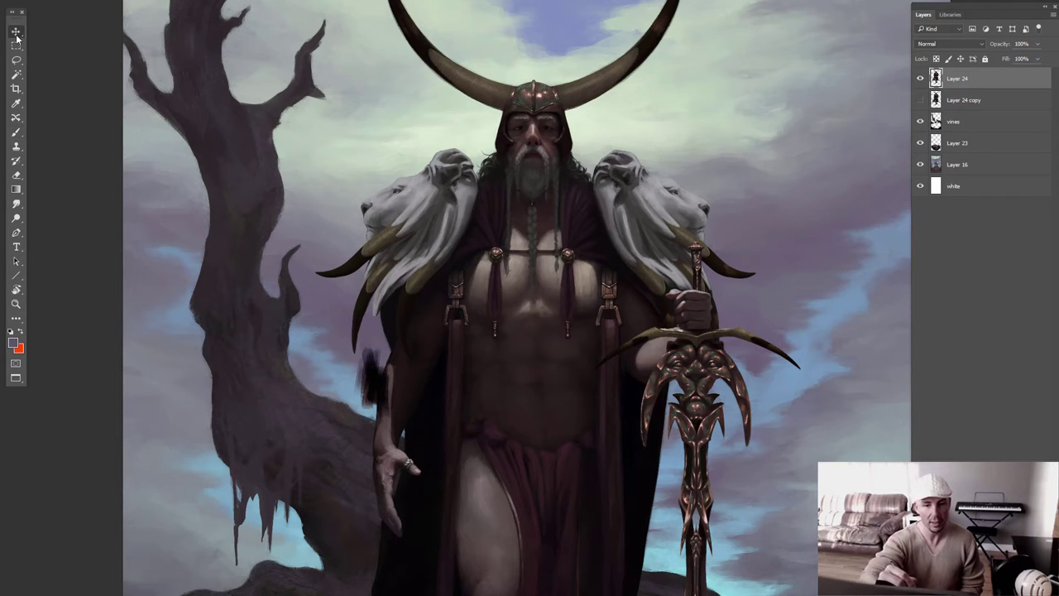
pyautogui.press('b')
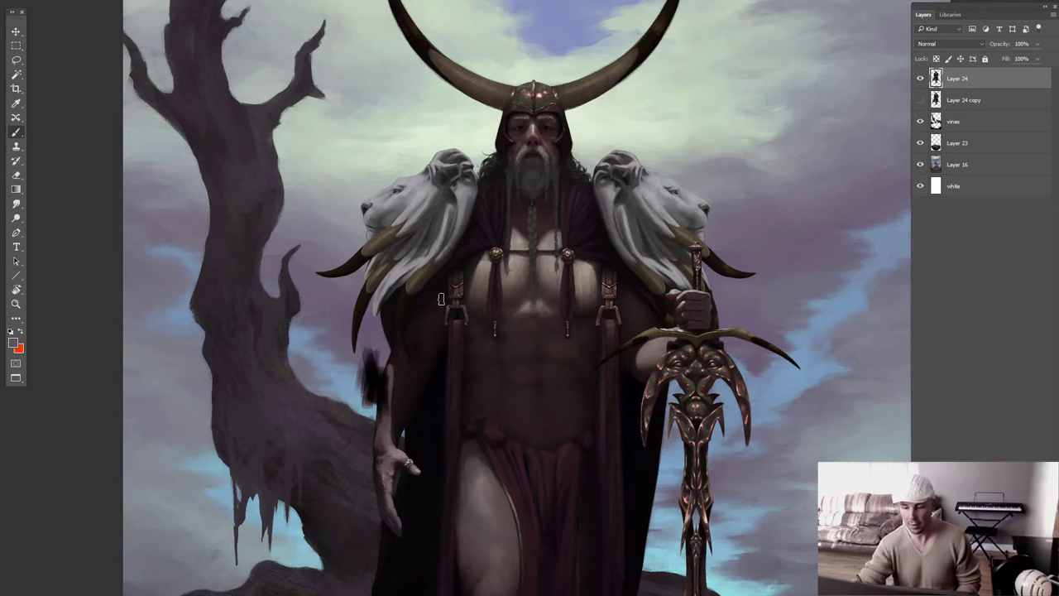
pyautogui.press('Delete')
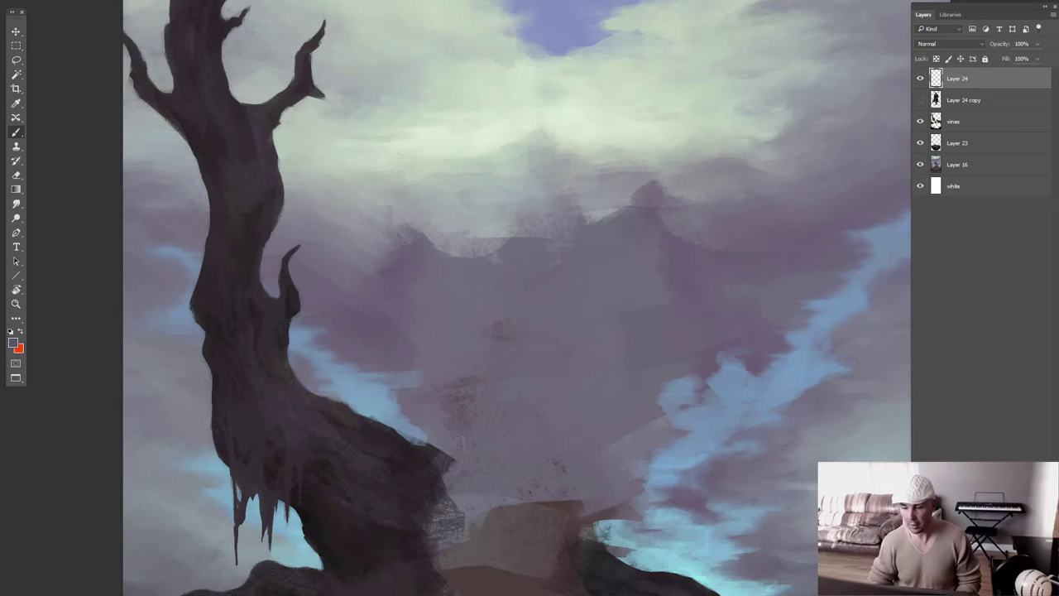
# Duplicate Layer 24 copy beneath itself as a hidden backup, make the original visible, and merge the emptied Layer 24 into it
pyautogui.moveTo(934, 100); pyautogui.dragTo(934, 103)
pyautogui.click(920, 99)
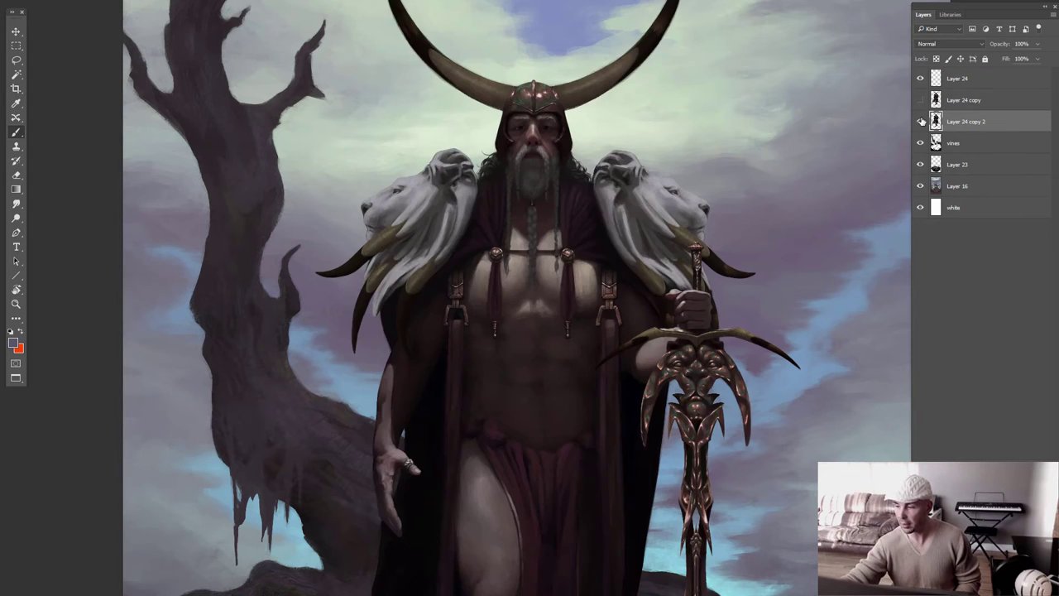
pyautogui.click(919, 99)
pyautogui.click(920, 99)
pyautogui.click(935, 79)
pyautogui.hotkey('ctrl', 'e')
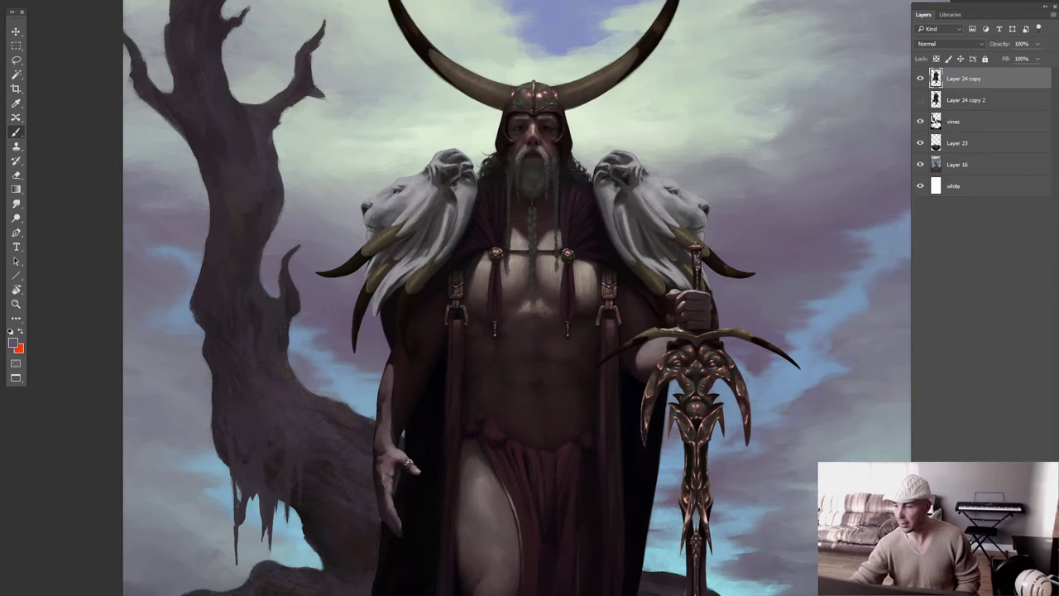
# Paint strokes beside the open-handed arm on Layer 24 copy with sampled nearby colours, adding another hidden duplicate beneath it between strokes
pyautogui.moveTo(379, 368)
pyautogui.mouseDown()
pyautogui.moveTo(369, 402)
pyautogui.moveTo(380, 355)
pyautogui.moveTo(364, 401)
pyautogui.moveTo(371, 349)
pyautogui.moveTo(358, 368)
pyautogui.moveTo(378, 382)
pyautogui.moveTo(376, 359)
pyautogui.moveTo(378, 402)
pyautogui.moveTo(382, 365)
pyautogui.moveTo(356, 388)
pyautogui.mouseUp()
pyautogui.keyDown('alt'); pyautogui.click(379, 353); pyautogui.keyUp('alt')
pyautogui.keyDown('alt'); pyautogui.click(383, 416); pyautogui.keyUp('alt')
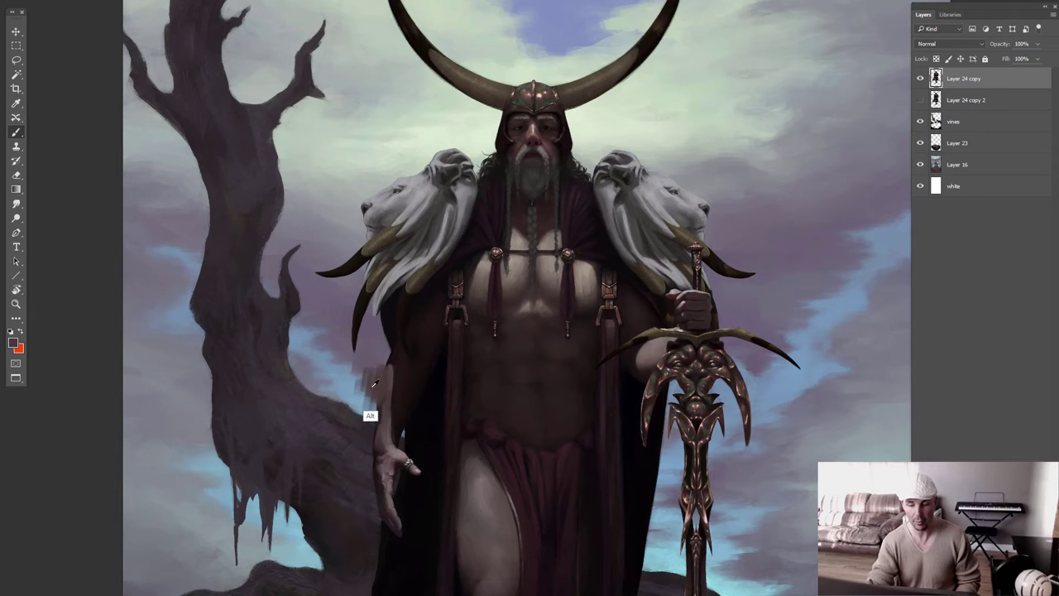
pyautogui.moveTo(363, 395); pyautogui.dragTo(349, 369)
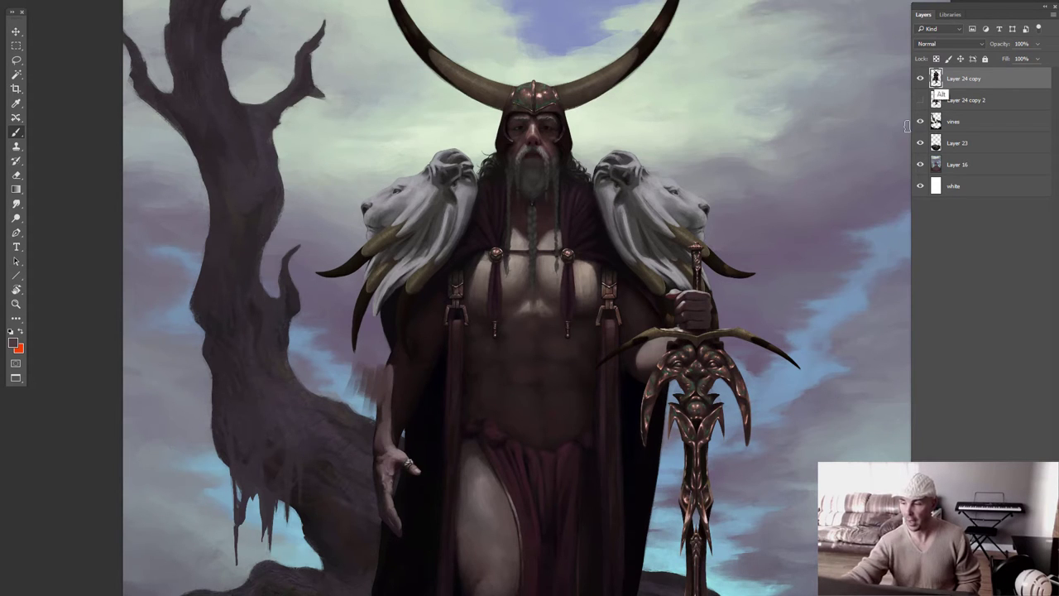
pyautogui.hotkey('ctrl', 'j')
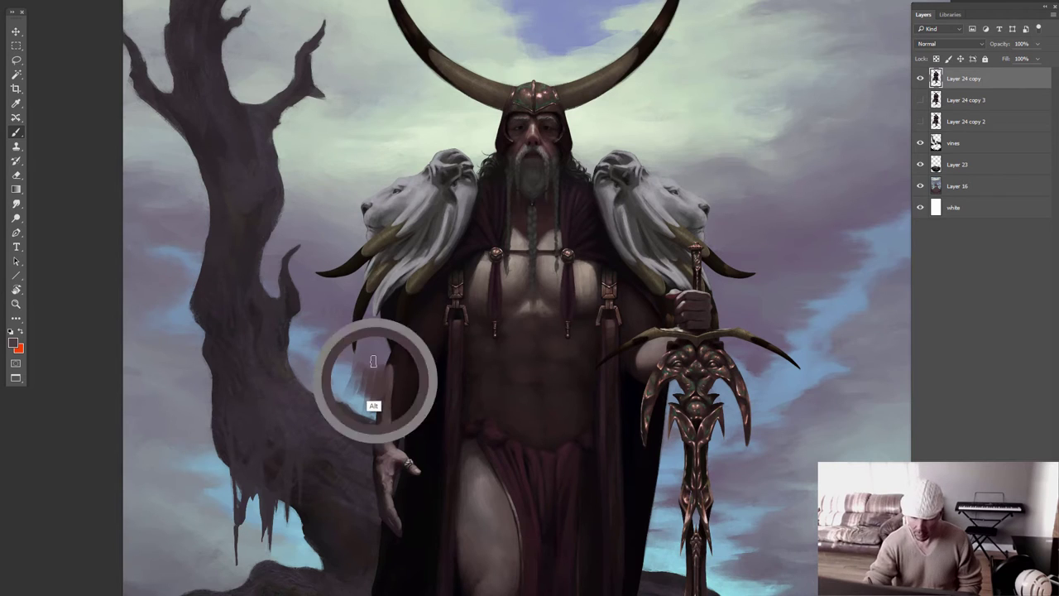
pyautogui.moveTo(358, 364); pyautogui.dragTo(334, 383)
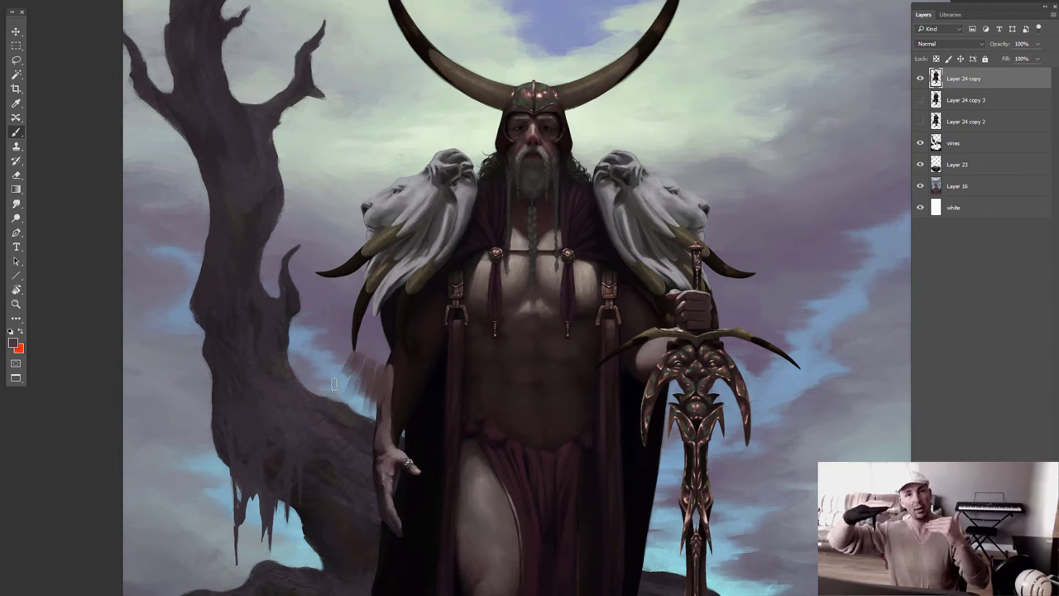
# Delete the two hidden backups beneath Layer 24 copy, and undo back to before the second backup was made
pyautogui.click(972, 144)
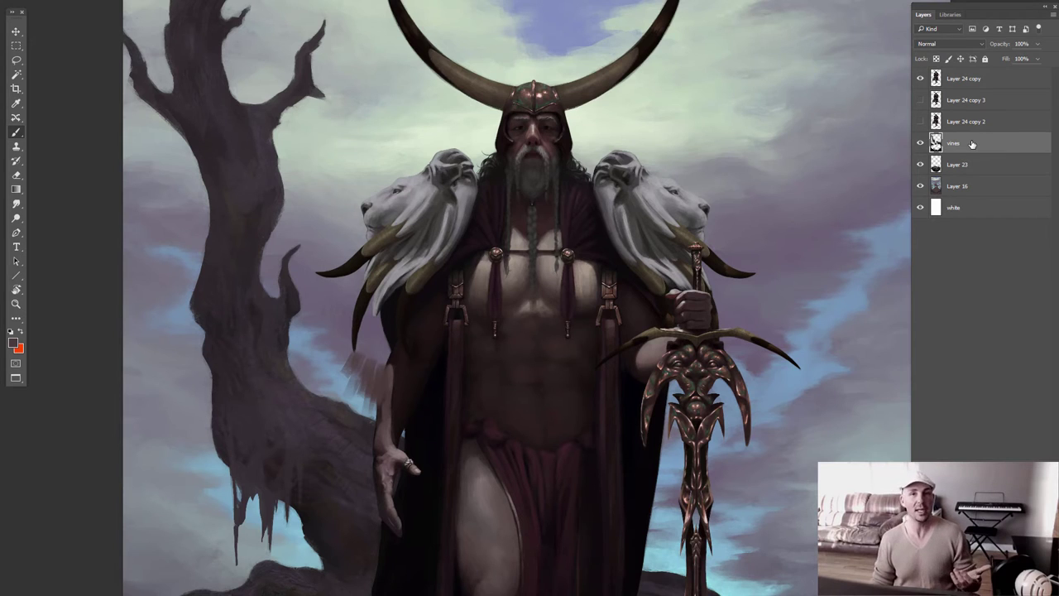
pyautogui.click(987, 101)
pyautogui.click(980, 122)
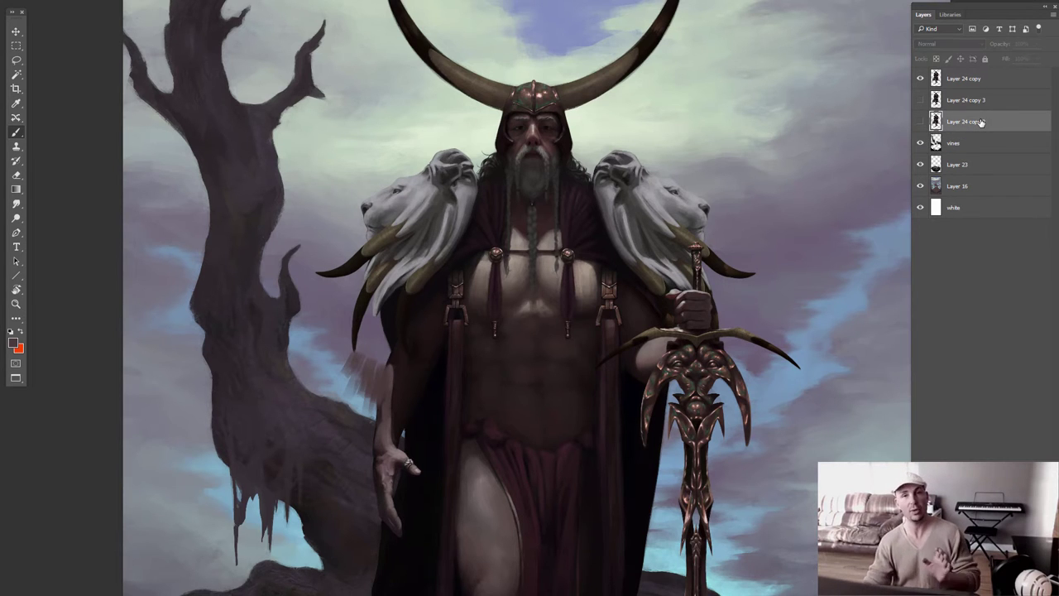
pyautogui.keyDown('shift'); pyautogui.click(972, 101); pyautogui.keyUp('shift')
pyautogui.press('Delete')
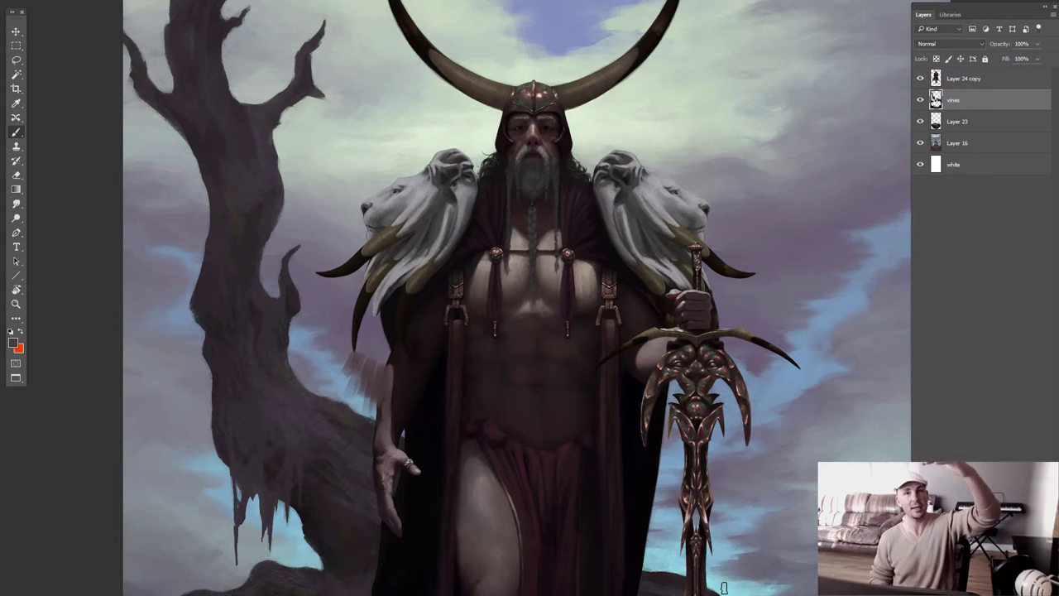
pyautogui.hotkey('ctrl', 'alt', 'z')
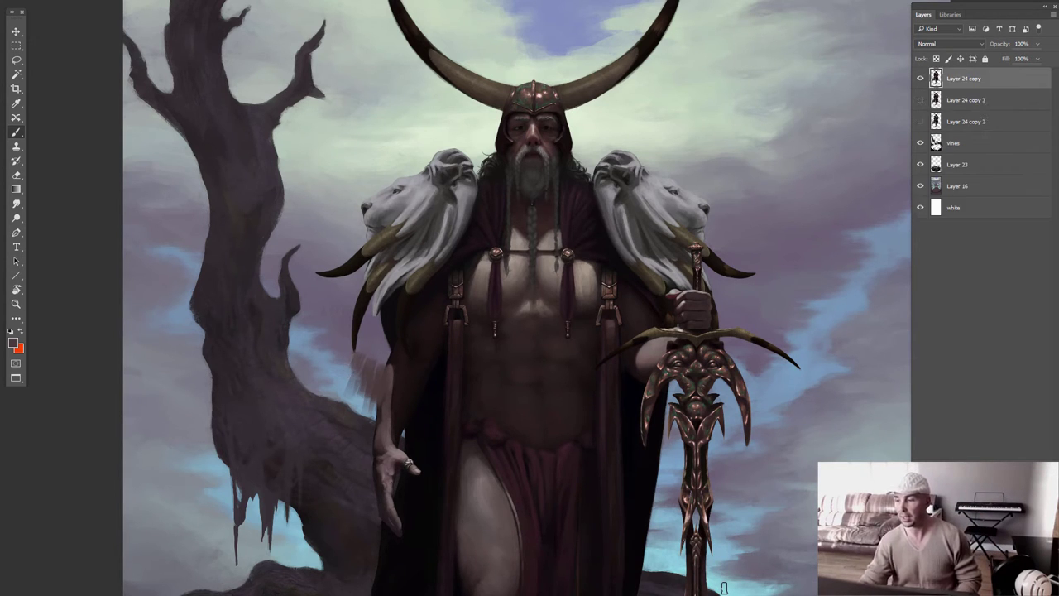
pyautogui.hotkey('ctrl', 'alt', 'z')
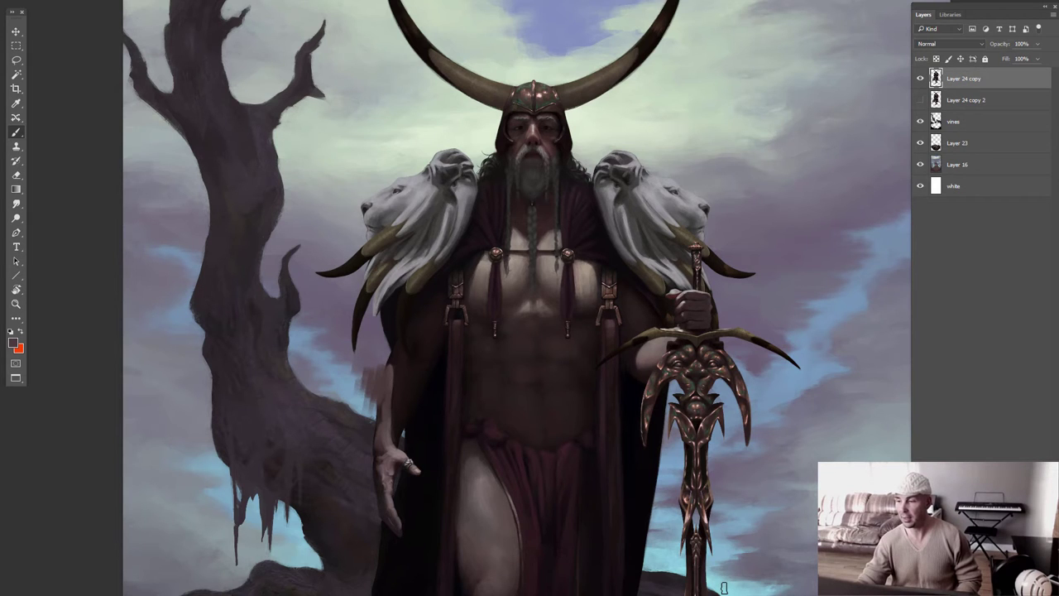
# Hide the painted Layer 24 copy, show its backup Layer 24 copy 2, and delete Layer 24 copy
pyautogui.click(920, 77)
pyautogui.click(918, 99)
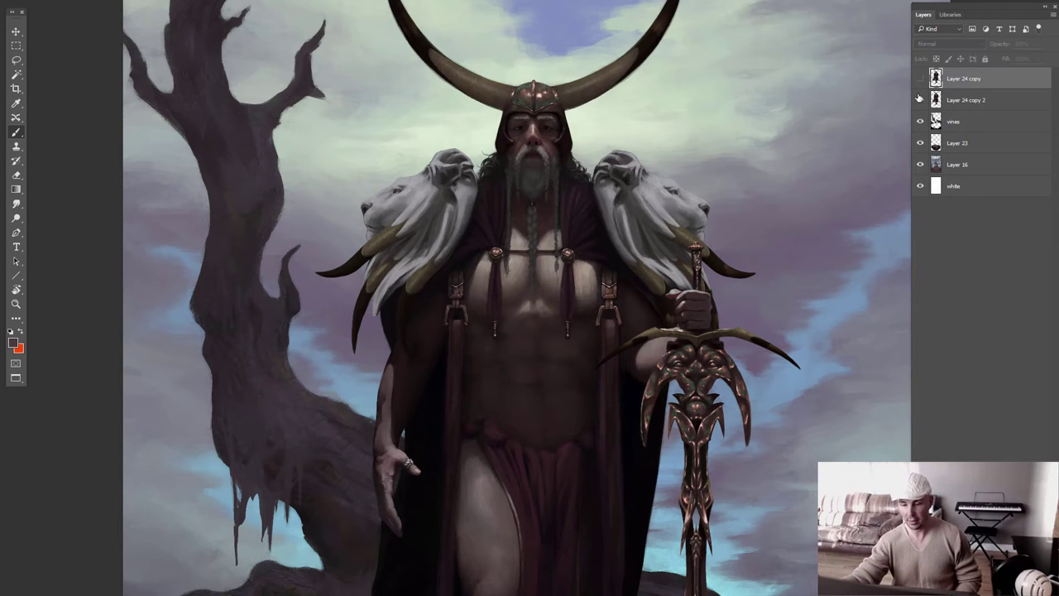
pyautogui.press('Delete')
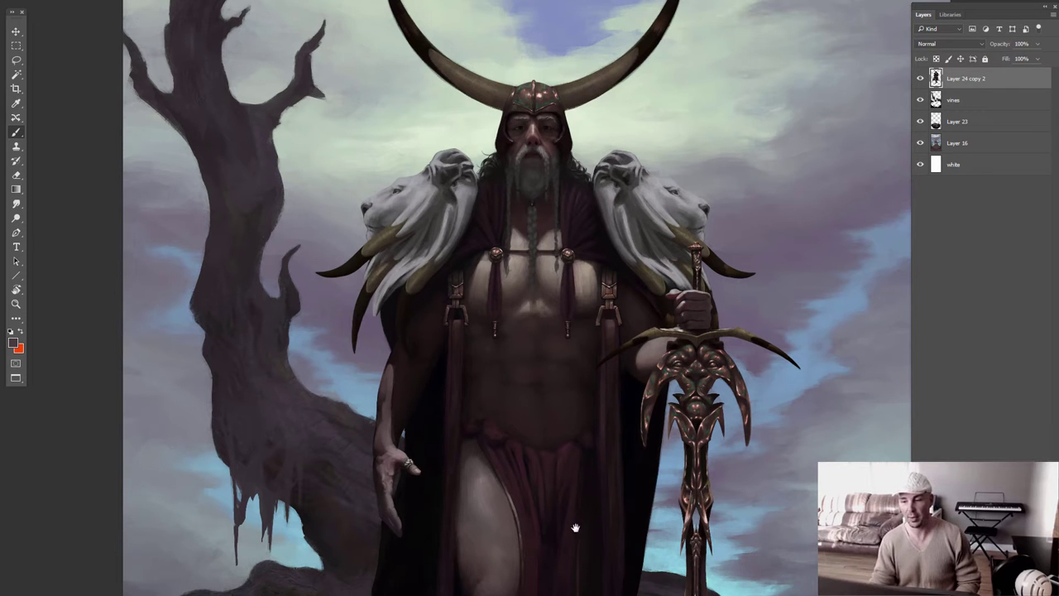
# Duplicate Layer 24 copy 2 directly beneath itself, compare the two by toggling the upper one's visibility, and delete the upper one
pyautogui.hotkey('ctrl', '-')
pyautogui.moveTo(574, 503); pyautogui.dragTo(514, 354)
pyautogui.keyDown('ctrl'); pyautogui.click(514, 355); pyautogui.keyUp('ctrl')
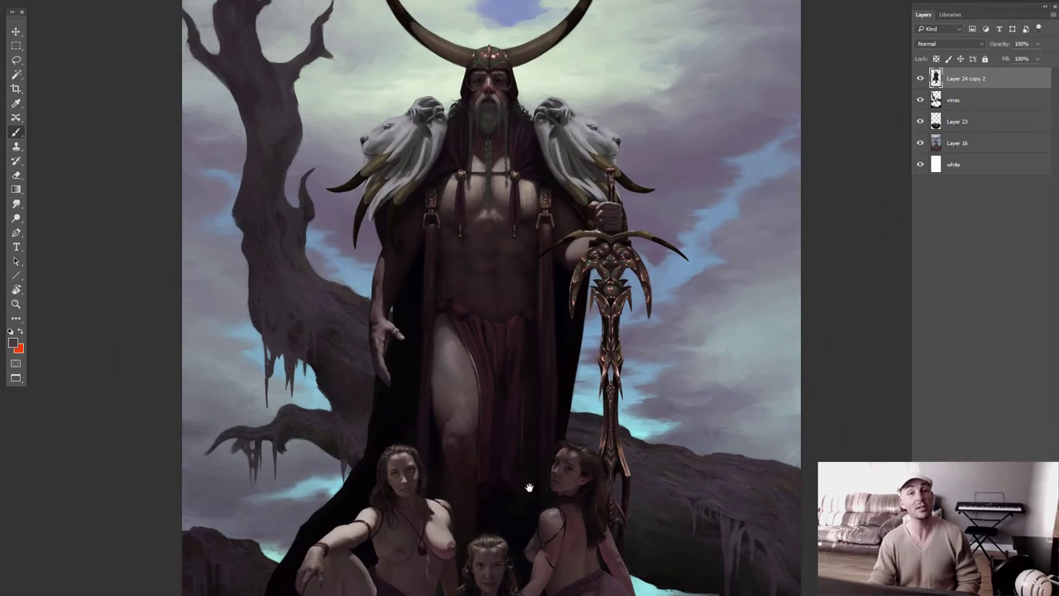
pyautogui.keyDown('ctrl'); pyautogui.click(524, 512); pyautogui.keyUp('ctrl')
pyautogui.keyDown('ctrl'); pyautogui.click(524, 512); pyautogui.keyUp('ctrl')
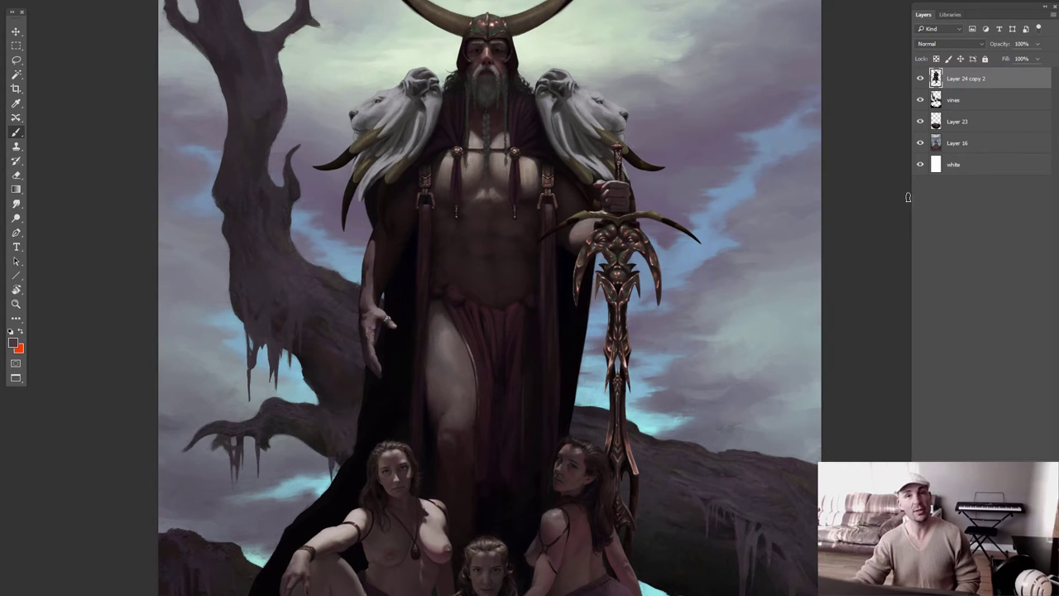
pyautogui.moveTo(961, 81); pyautogui.dragTo(958, 91)
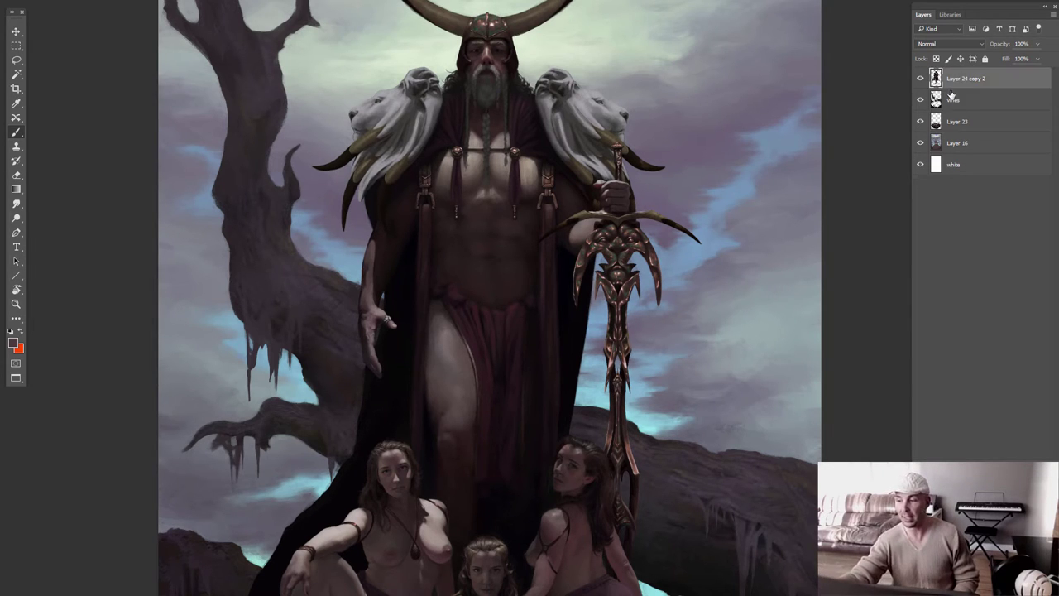
pyautogui.click(921, 79)
pyautogui.click(922, 81)
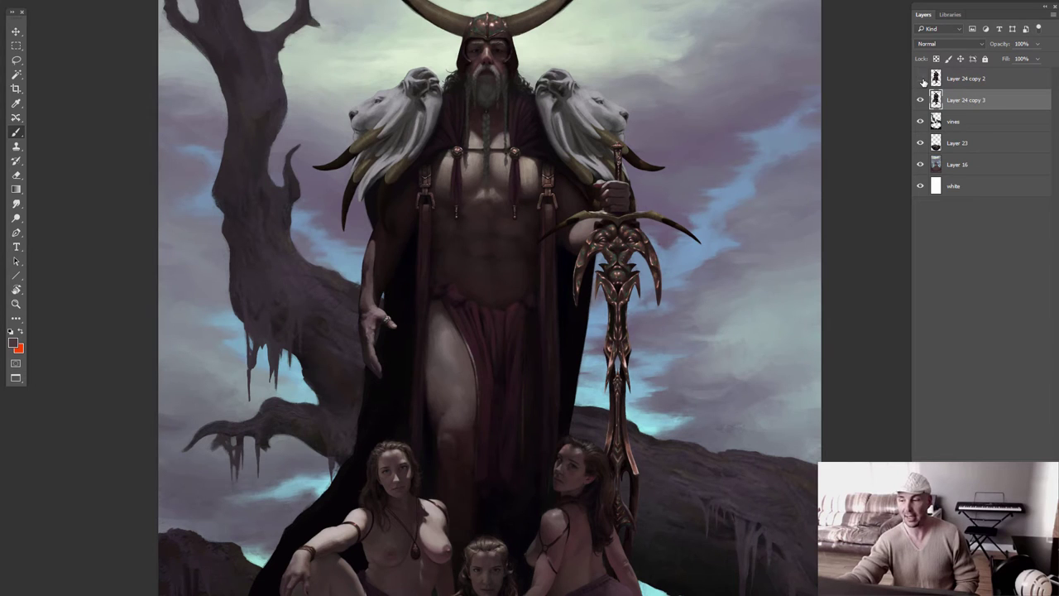
pyautogui.click(921, 79)
pyautogui.click(972, 80)
pyautogui.press('Delete')
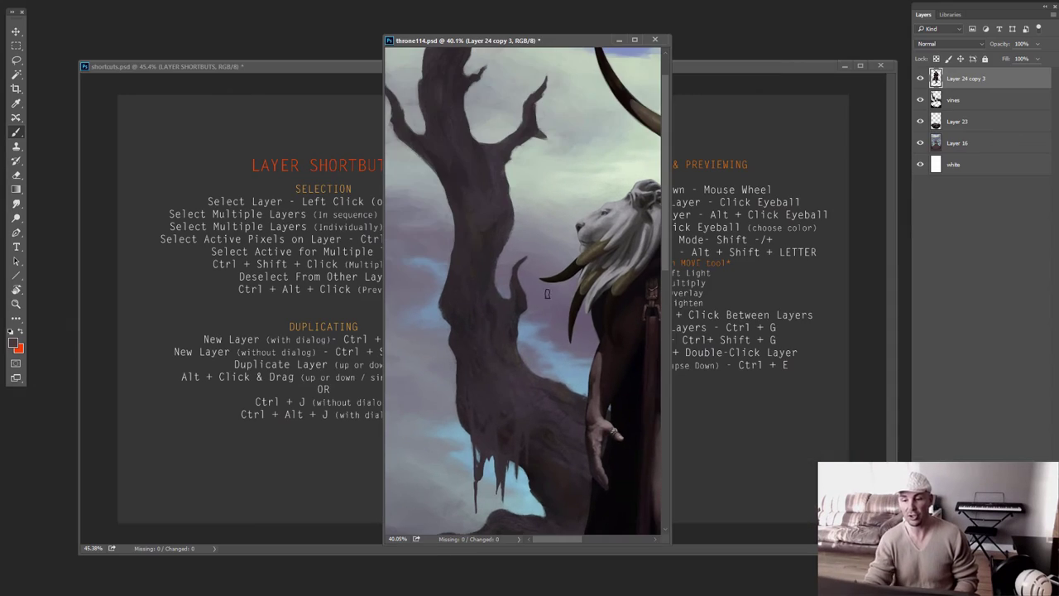
# Bring shortcuts.psd to the front, decline rasterizing its type layer, and activate the Move tool
pyautogui.click(763, 86)
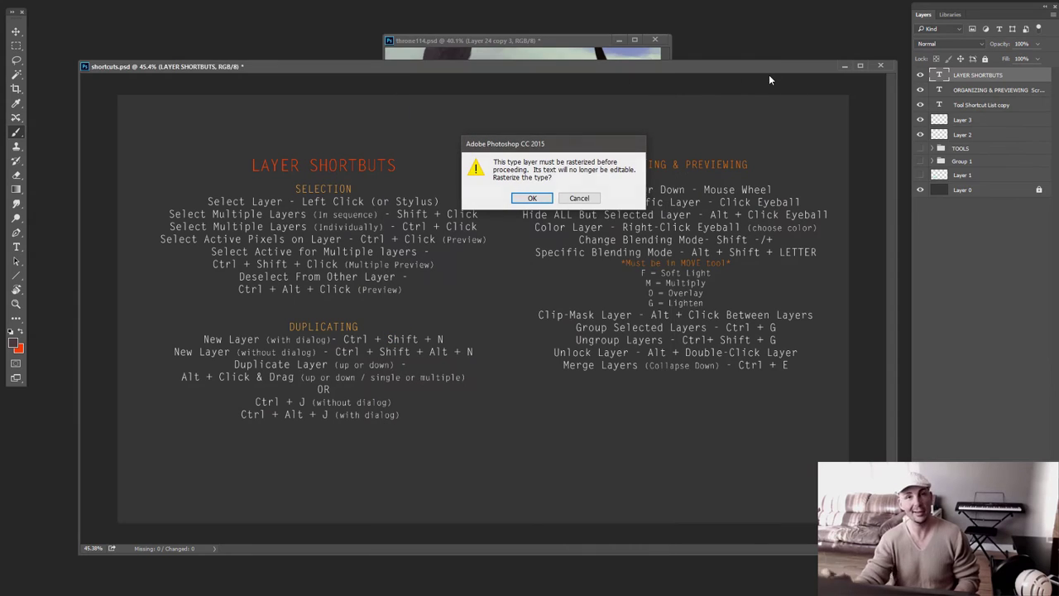
pyautogui.click(579, 198)
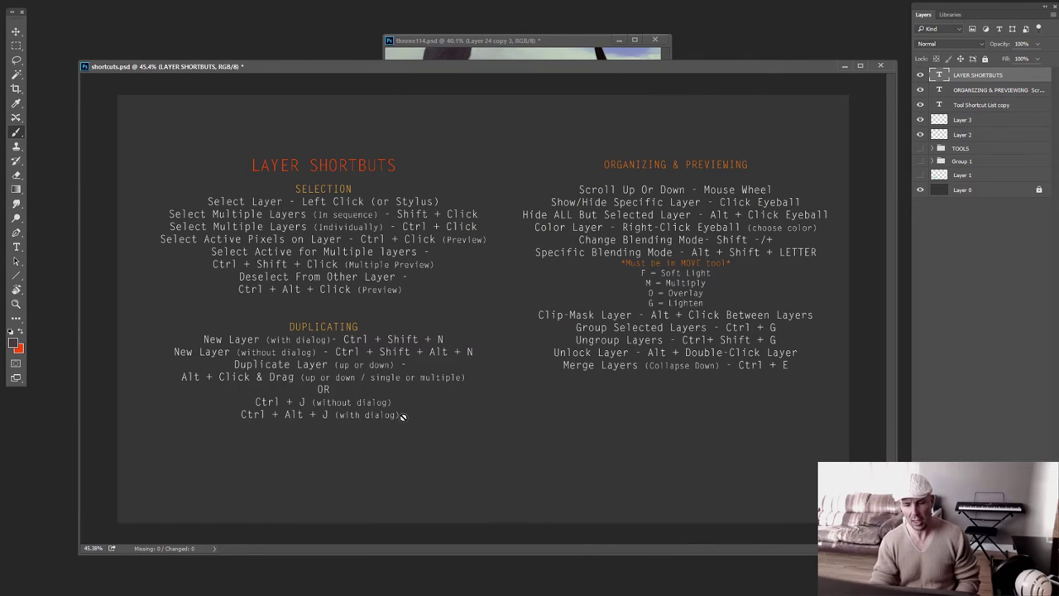
pyautogui.press('v')
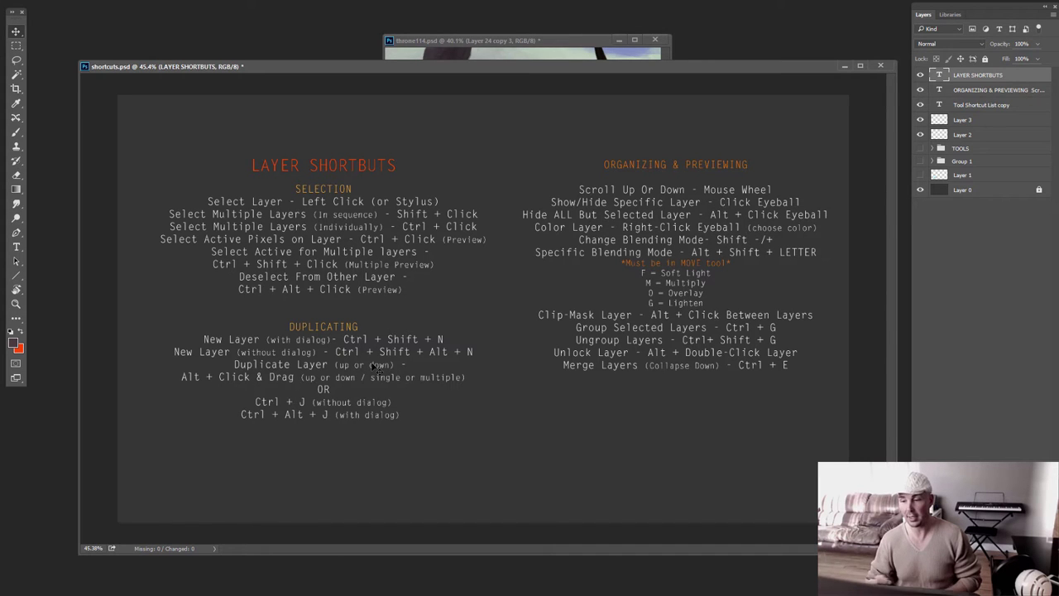
# Return to throne114.psd, zoom out to the whole painting, and widen its document window
pyautogui.hotkey('ctrl', 'Tab')
pyautogui.scroll(-5, 560, 239)
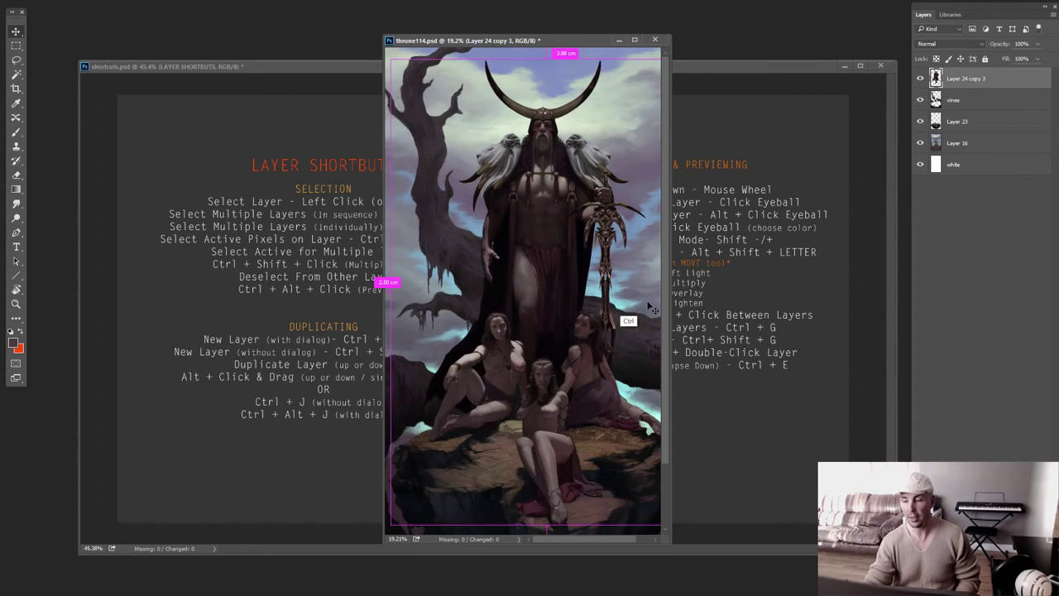
pyautogui.moveTo(670, 332); pyautogui.dragTo(811, 335)
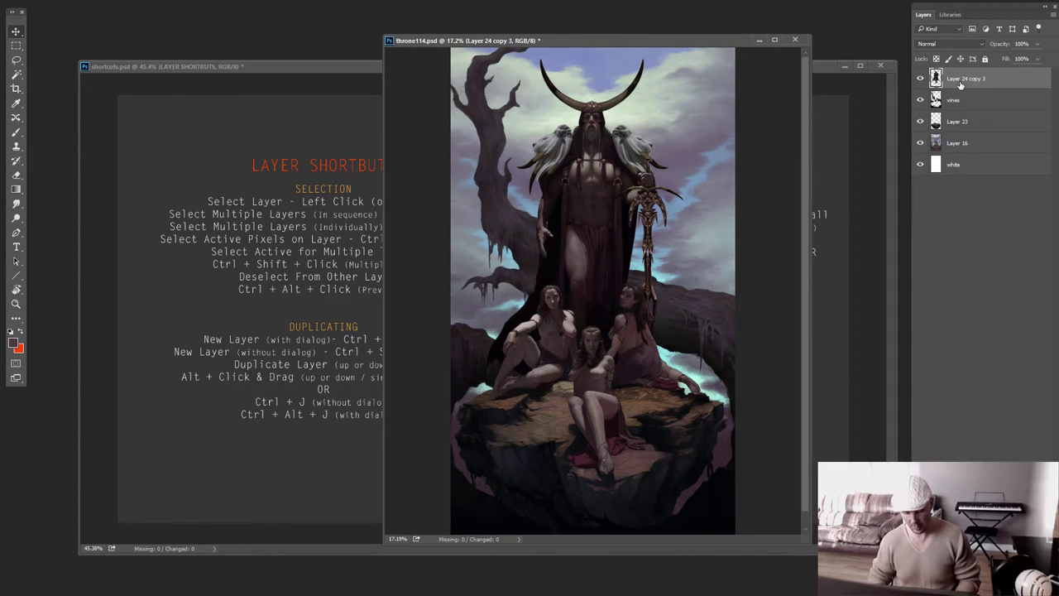
# Duplicate Layer 24 copy 3, move the duplicate below the original and back above it, and delete the duplicate
pyautogui.hotkey('ctrl', 'j')
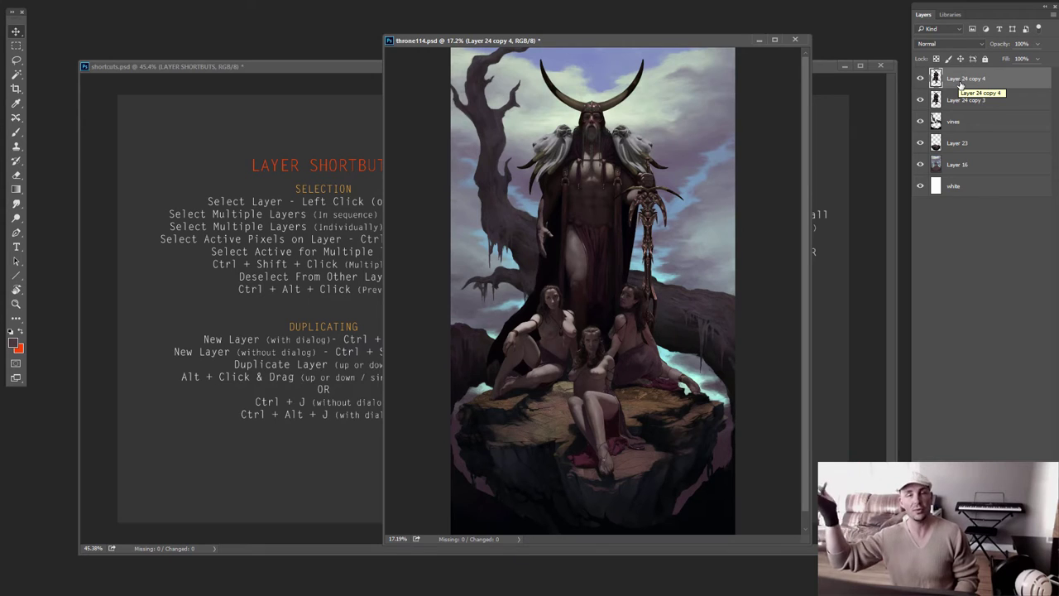
pyautogui.moveTo(959, 84); pyautogui.dragTo(979, 105)
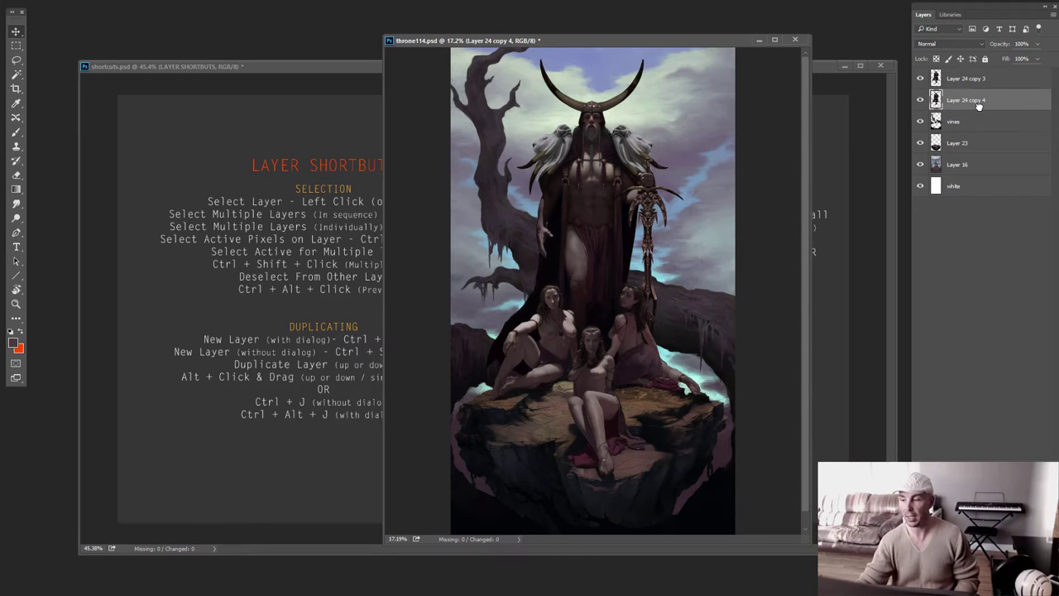
pyautogui.hotkey('ctrl', ']')
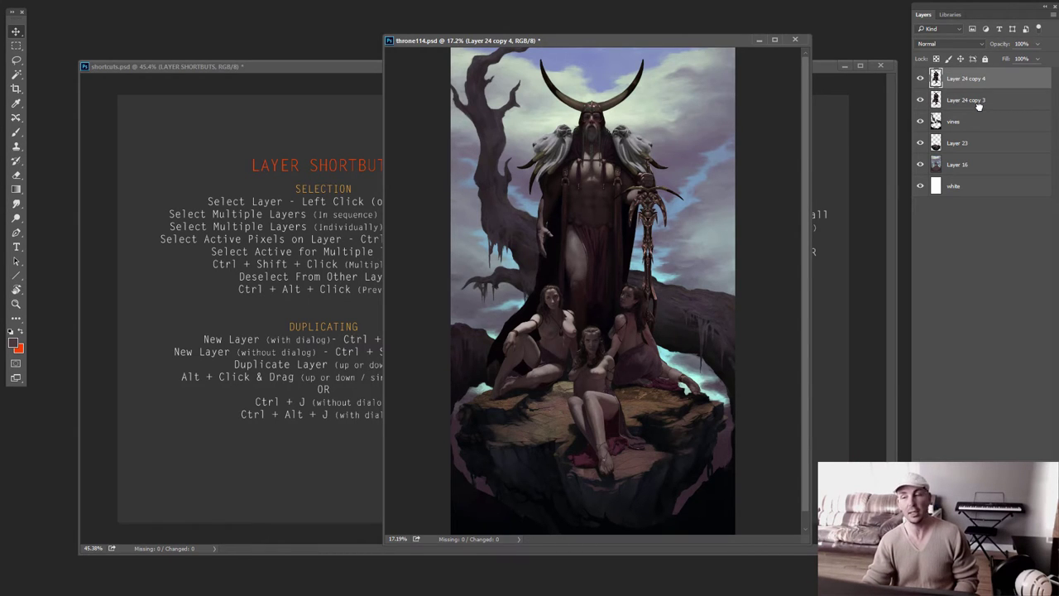
pyautogui.press('Delete')
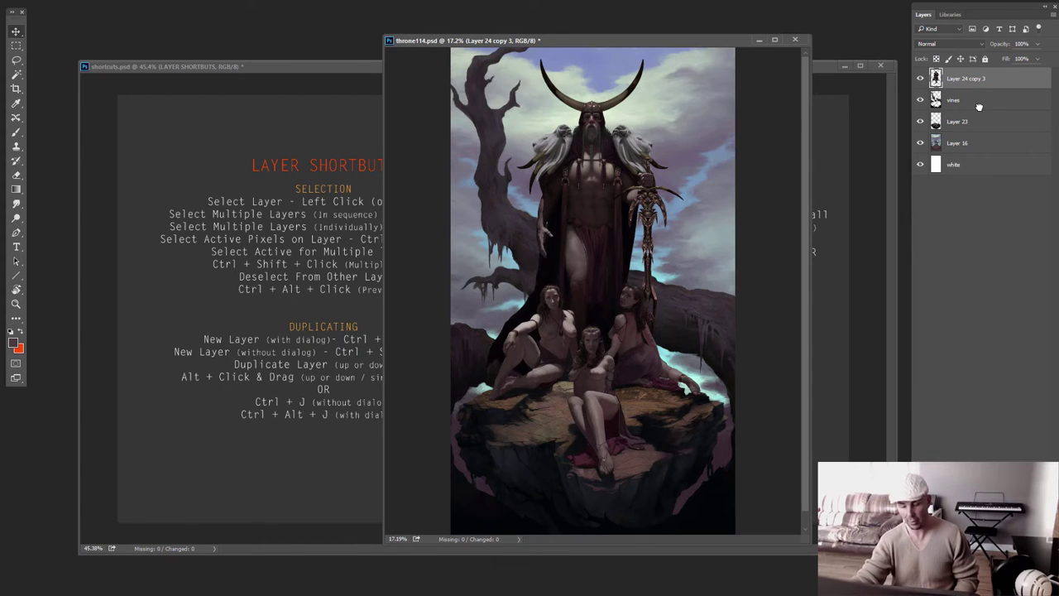
# Duplicate Layer 24 copy 3 with the naming dialog, calling the duplicate asdf, and undo the duplication
pyautogui.hotkey('ctrl', 'alt')
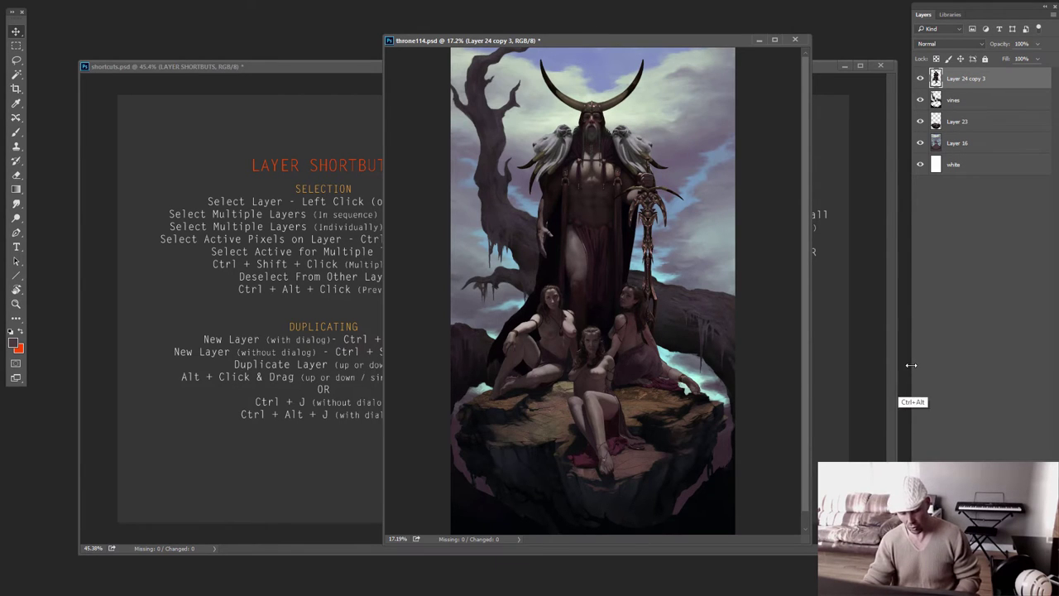
pyautogui.hotkey('ctrl', 'alt', 'j')
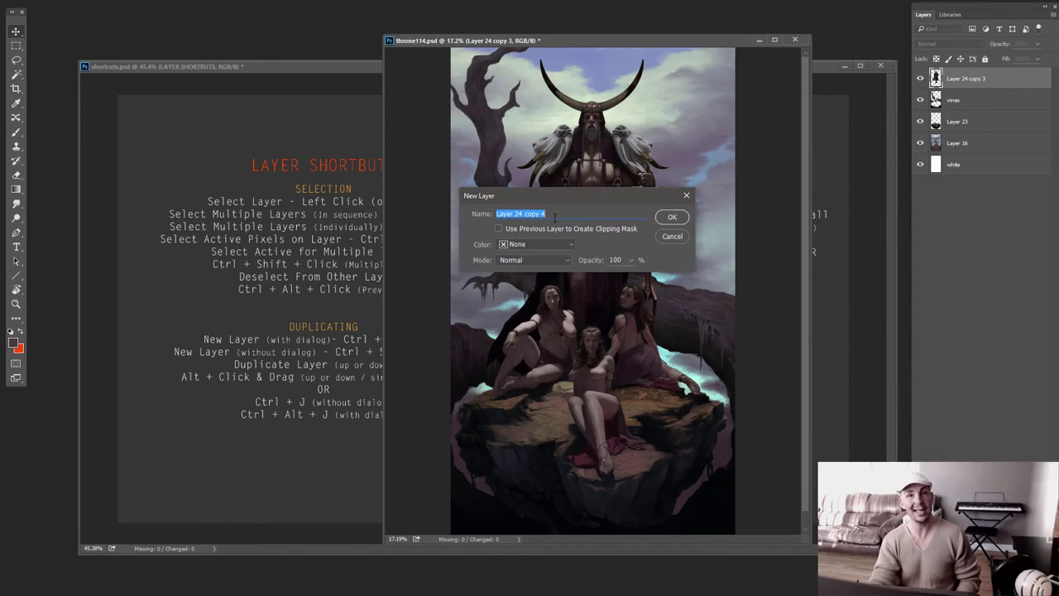
pyautogui.write('asdf')
pyautogui.press('Return')
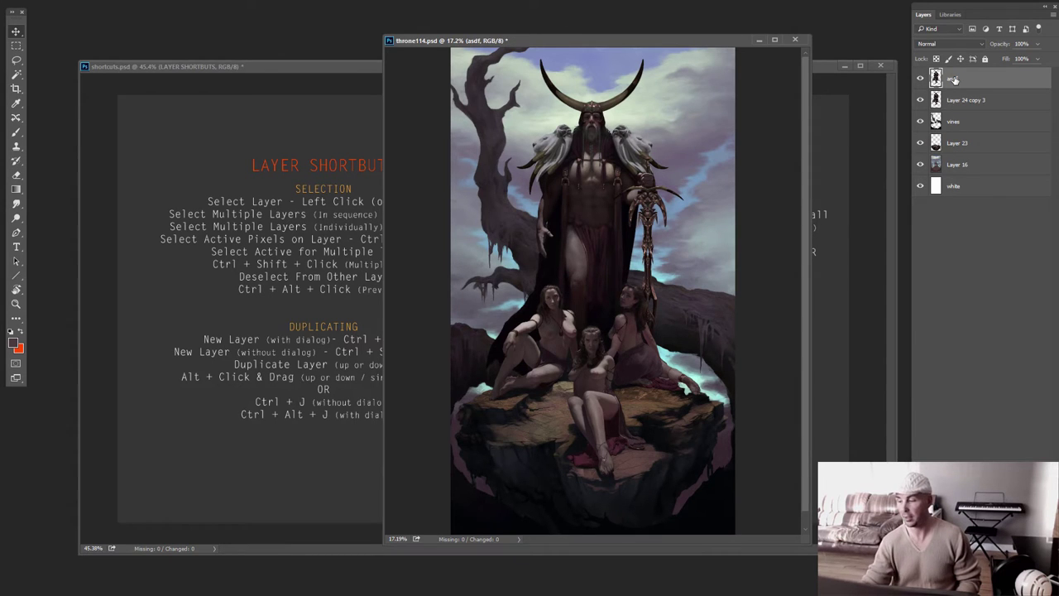
pyautogui.hotkey('ctrl', 'z')
# Check the organizing and previewing shortcuts in shortcuts.psd and return to the throne114.psd painting
pyautogui.click(351, 69)
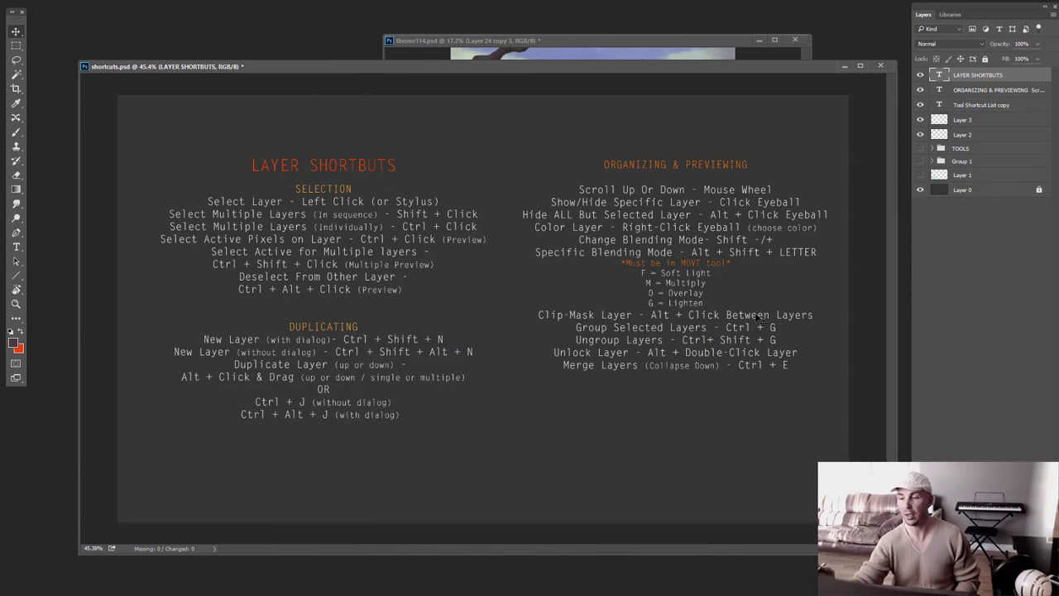
pyautogui.click(736, 38)
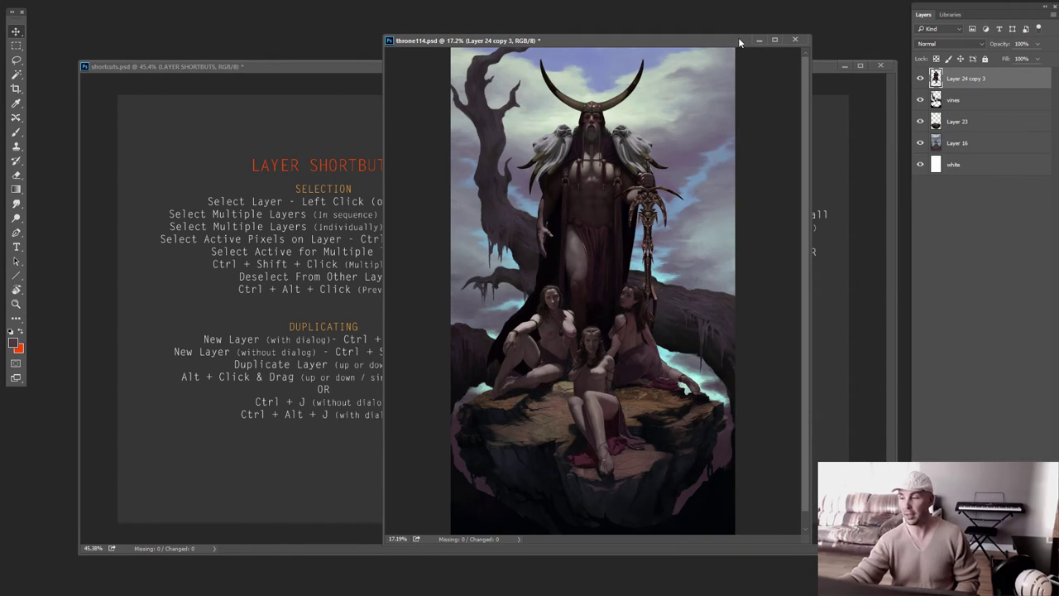
# Duplicate Layer 24 copy 3 directly below the original and select the original layer again
pyautogui.moveTo(961, 79)
pyautogui.mouseDown()
pyautogui.moveTo(959, 104)
pyautogui.moveTo(961, 83)
pyautogui.mouseUp()
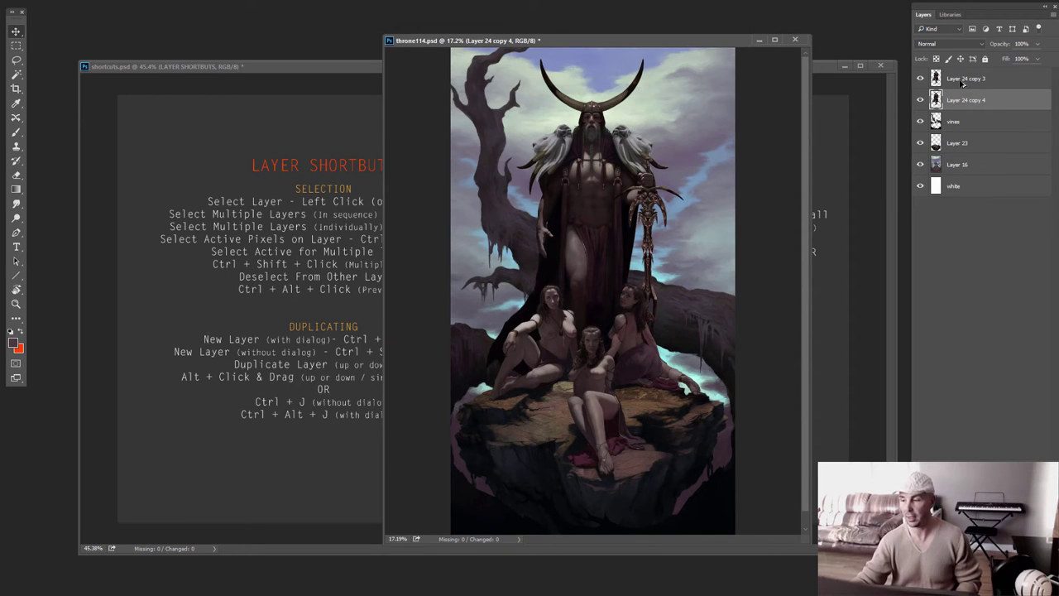
pyautogui.click(961, 80)
# Check the organizing and previewing shortcuts in shortcuts.psd, return to throne114.psd, and reposition its document window
pyautogui.click(364, 69)
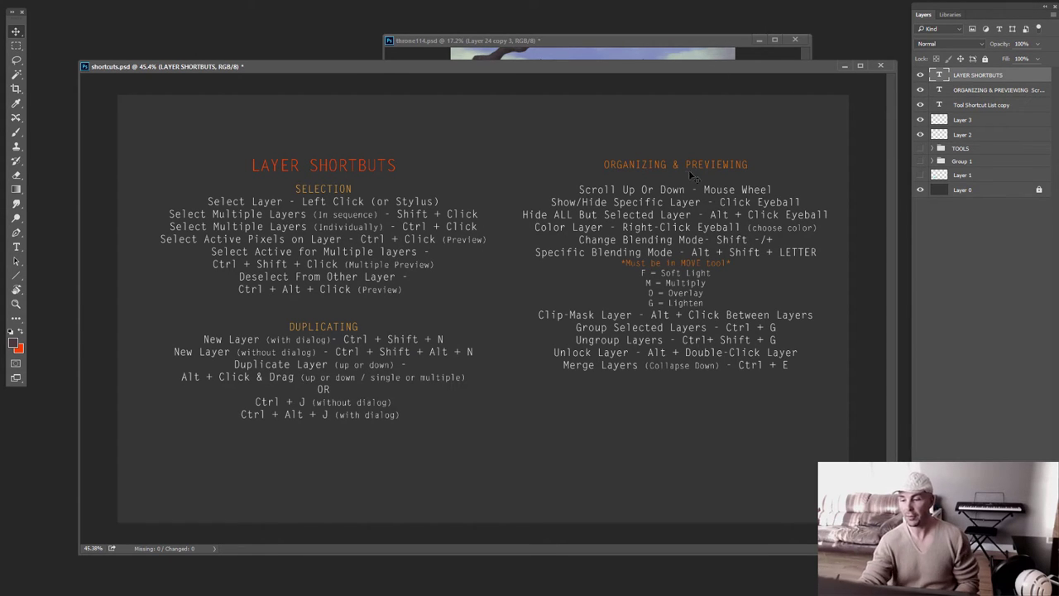
pyautogui.click(687, 40)
pyautogui.moveTo(686, 40); pyautogui.dragTo(649, 48)
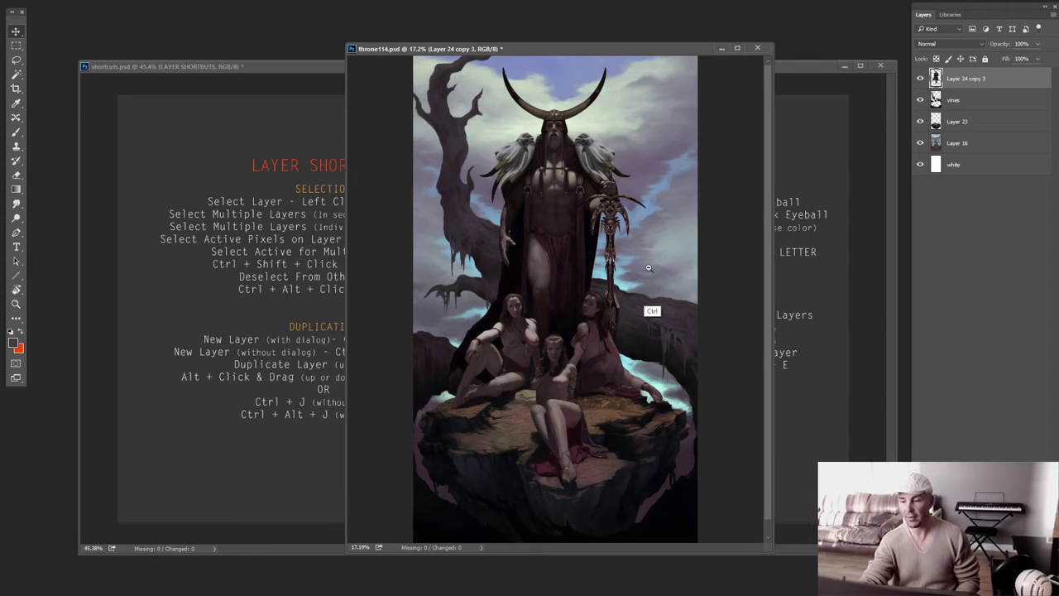
# Add 22 new empty layers above Layer 24 copy 3 without the naming dialog
pyautogui.scroll(-2, 649, 267)
pyautogui.hotkey('ctrl', 'shift', 'alt', 'n')
pyautogui.hotkey('ctrl', 'shift', 'alt', 'n')
pyautogui.hotkey('ctrl', 'shift', 'alt', 'n')
pyautogui.hotkey('ctrl', 'shift', 'alt', 'n')
pyautogui.hotkey('ctrl', 'shift', 'alt', 'n')
pyautogui.hotkey('ctrl', 'shift', 'alt', 'n')
pyautogui.hotkey('ctrl', 'shift', 'alt', 'n')
pyautogui.hotkey('ctrl', 'shift', 'alt', 'n')
pyautogui.hotkey('ctrl', 'shift', 'alt', 'n')
pyautogui.hotkey('ctrl', 'shift', 'alt', 'n')
pyautogui.hotkey('ctrl', 'shift', 'alt', 'n')
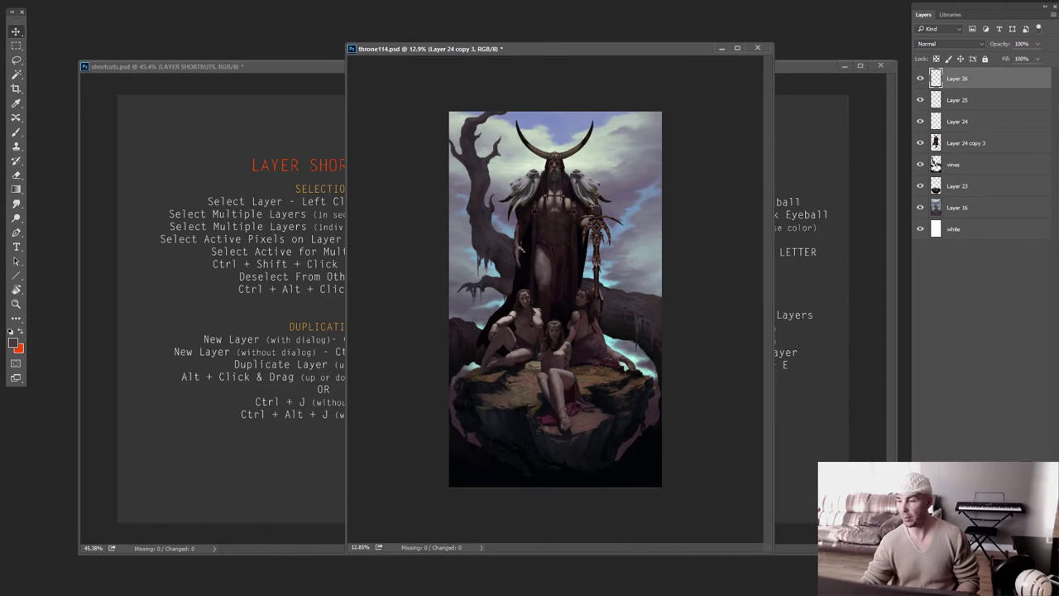
pyautogui.hotkey('ctrl', 'shift', 'alt', 'n')
pyautogui.hotkey('ctrl', 'shift', 'alt', 'n')
pyautogui.hotkey('ctrl', 'shift', 'alt', 'n')
pyautogui.hotkey('ctrl', 'shift', 'alt', 'n')
pyautogui.hotkey('ctrl', 'shift', 'alt', 'n')
pyautogui.hotkey('ctrl', 'shift', 'alt', 'n')
pyautogui.hotkey('ctrl', 'shift', 'alt', 'n')
pyautogui.hotkey('ctrl', 'shift', 'alt', 'n')
pyautogui.hotkey('ctrl', 'shift', 'alt', 'n')
pyautogui.hotkey('ctrl', 'shift', 'alt', 'n')
pyautogui.hotkey('ctrl', 'shift', 'alt', 'n')
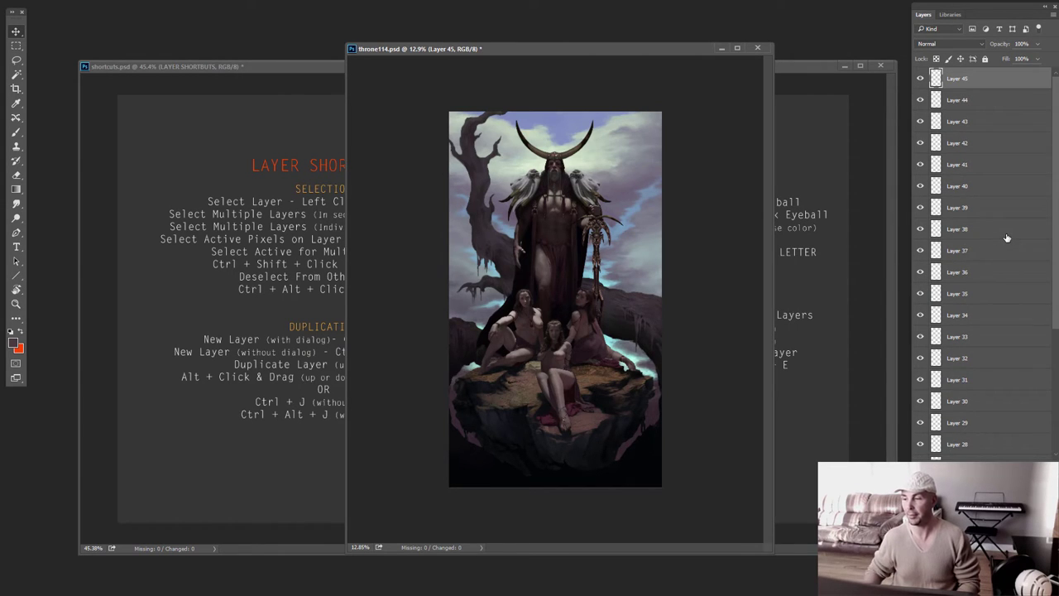
# Delete all the empty layers stacked above Layer 24 copy 3
pyautogui.scroll(-4, 1049, 244)
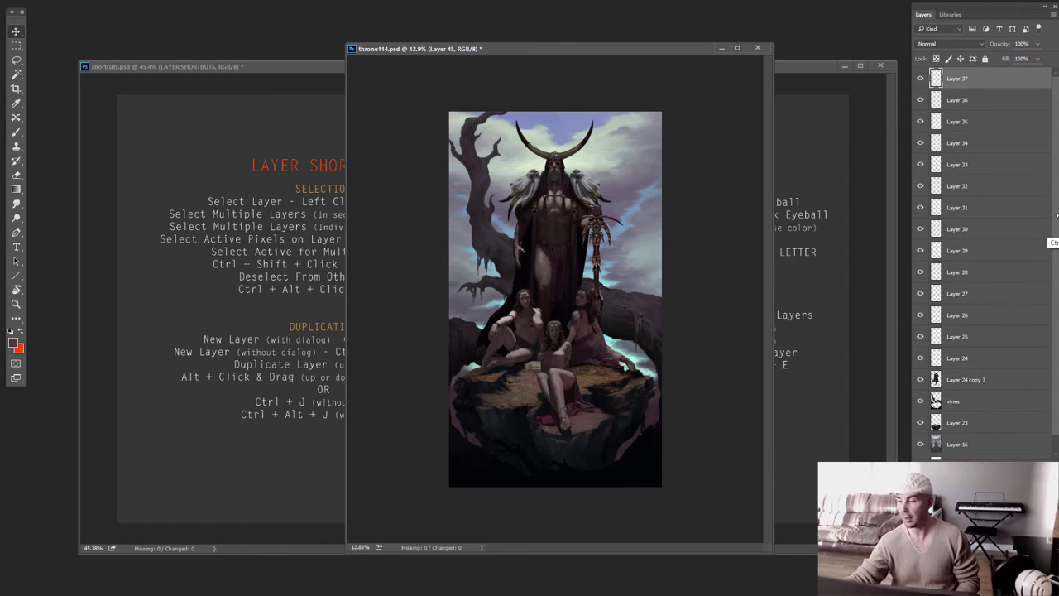
pyautogui.press('Delete')
pyautogui.press('Delete')
pyautogui.press('Delete')
pyautogui.press('Delete')
pyautogui.press('Delete')
pyautogui.press('Delete')
pyautogui.press('Delete')
pyautogui.press('Delete')
pyautogui.press('Delete')
pyautogui.press('Delete')
pyautogui.press('Delete')
pyautogui.press('Delete')
pyautogui.press('Delete')
pyautogui.press('Delete')
pyautogui.press('Delete')
pyautogui.press('Delete')
pyautogui.press('Delete')
pyautogui.press('Delete')
pyautogui.press('Delete')
pyautogui.press('Delete')
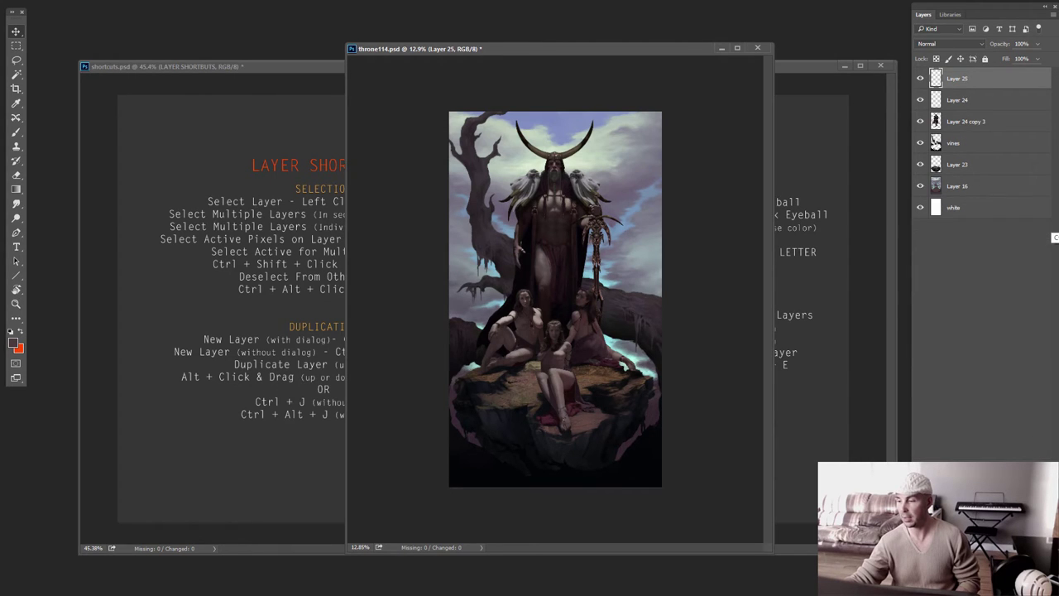
pyautogui.press('Delete')
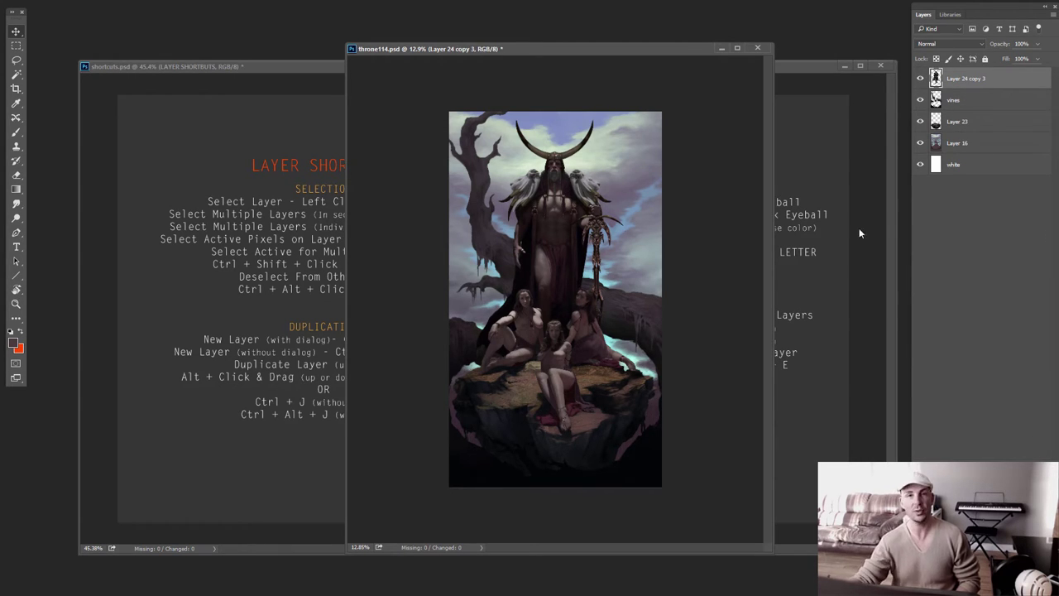
# Consult the shortcut list in shortcuts.psd, return to throne114.psd, and show the painting in full-screen mode
pyautogui.click(805, 69)
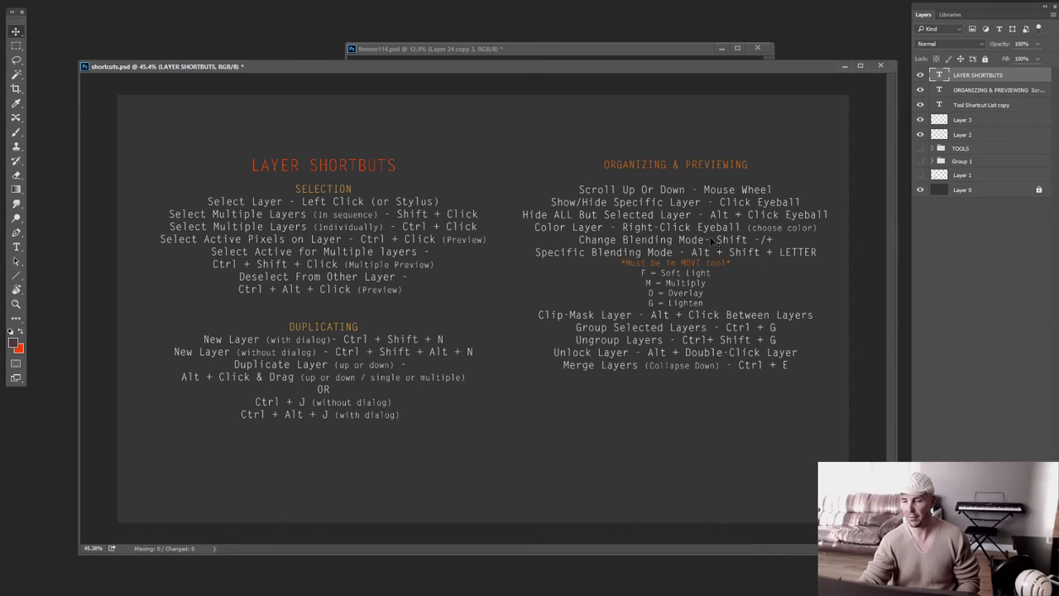
pyautogui.click(699, 48)
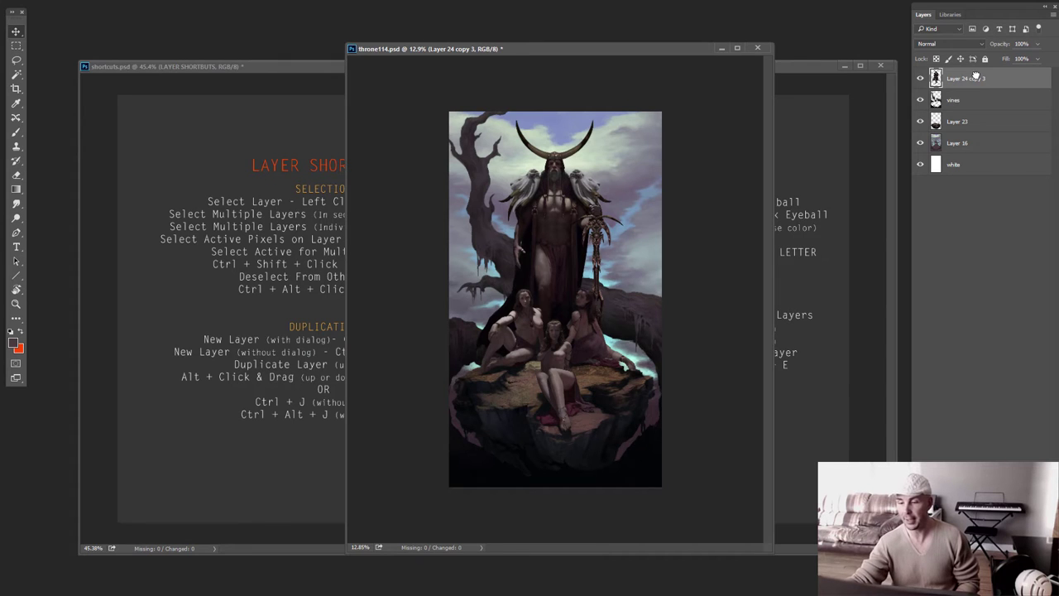
pyautogui.hotkey('ctrl', '0')
pyautogui.press('f')
pyautogui.scroll(2, 609, 338)
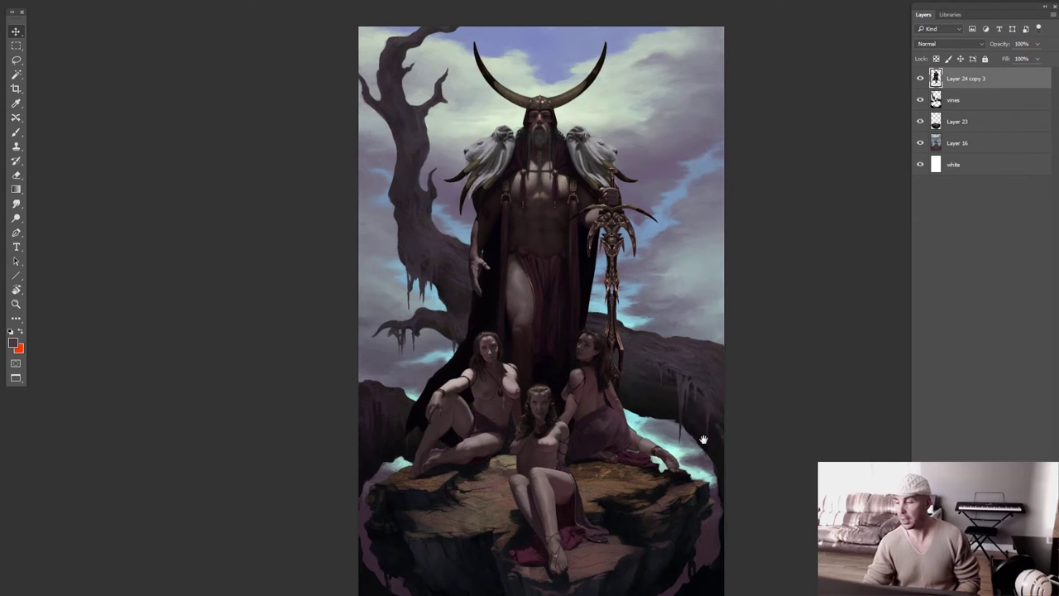
# Add an empty layer on top and brush a short orange-red stroke between the horned figure's beard and shoulder
pyautogui.hotkey('ctrl', 'shift', 'alt', 'n')
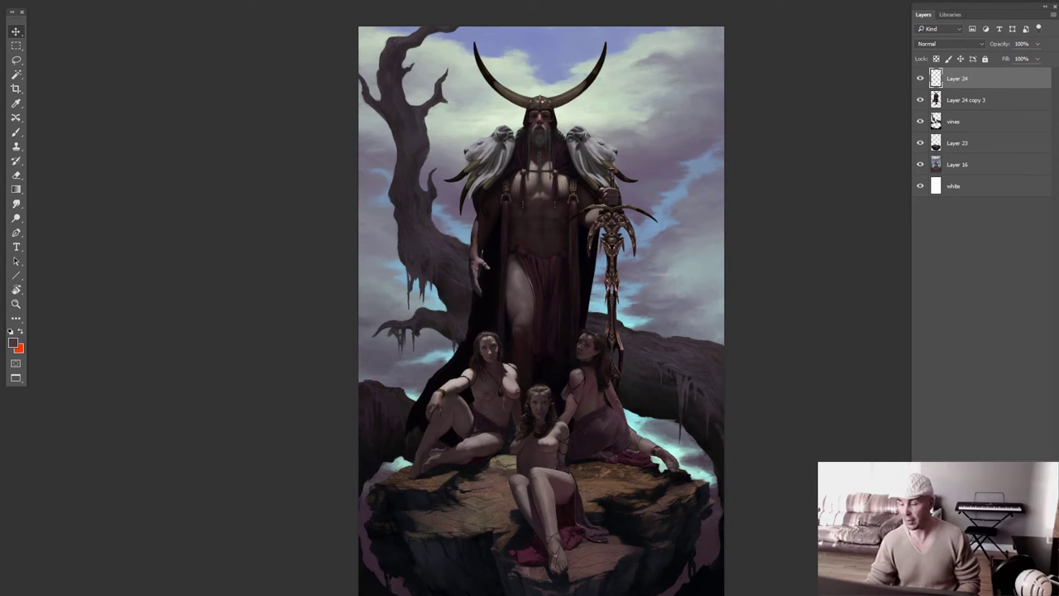
pyautogui.press('x')
pyautogui.press('b')
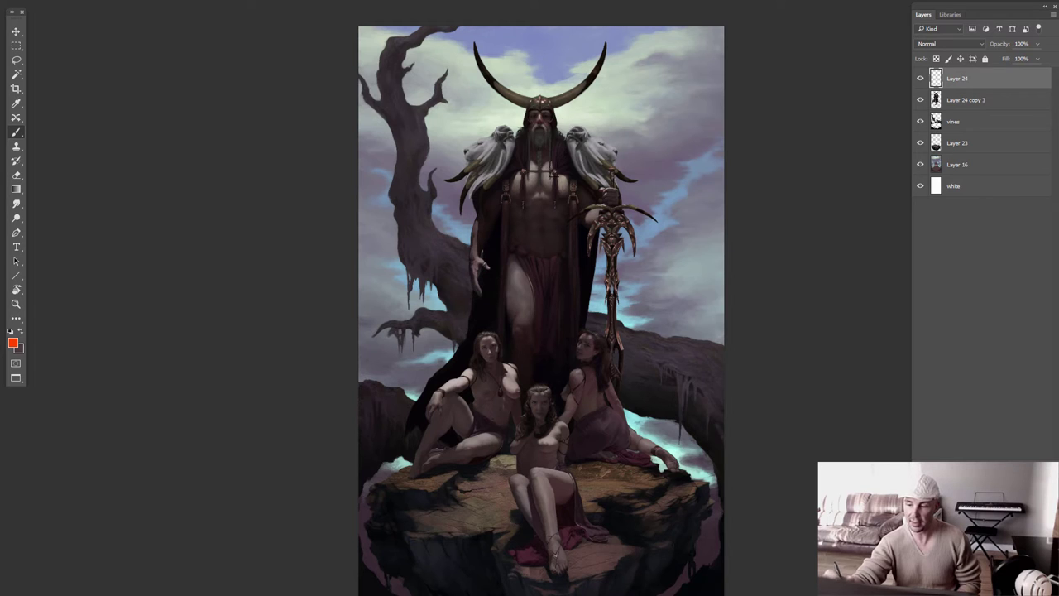
pyautogui.moveTo(566, 128); pyautogui.dragTo(556, 162)
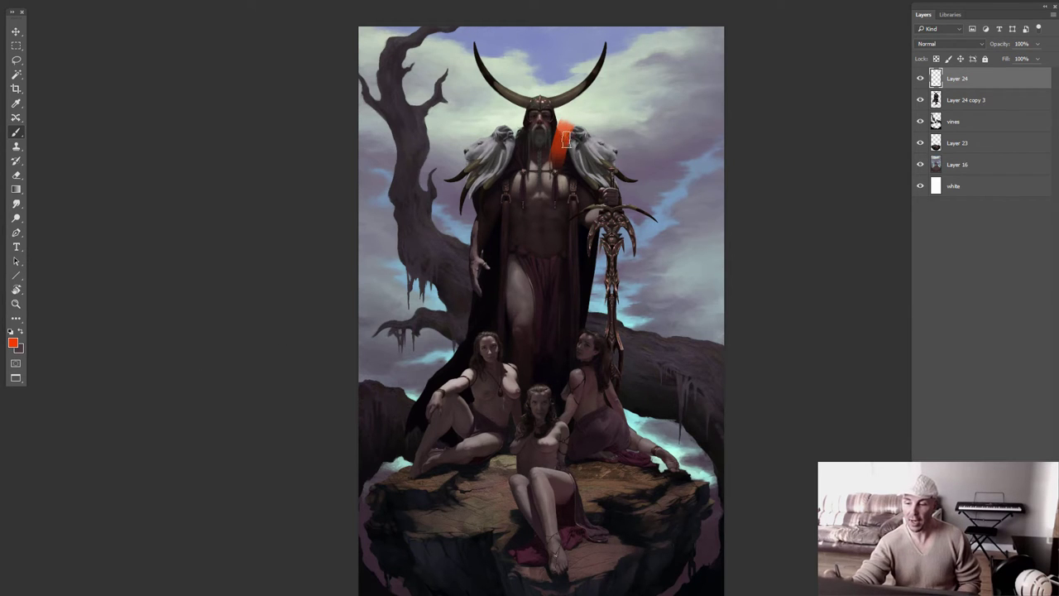
# Sample the orange stroke's color, paint two more strokes over the horned figure's shoulder feathers, and undo both strokes
pyautogui.press('alt')
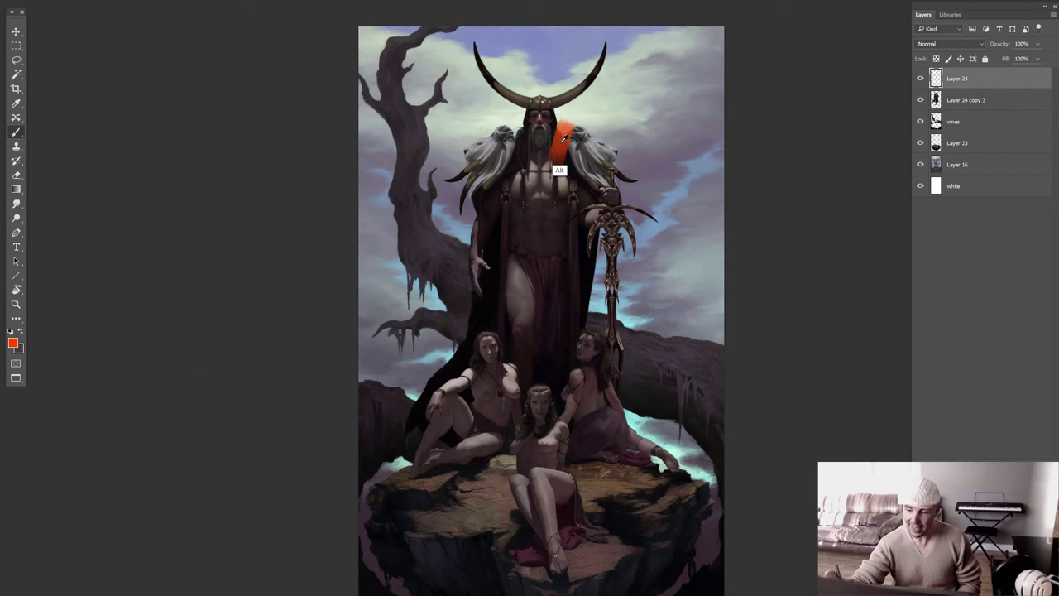
pyautogui.keyDown('alt'); pyautogui.click(561, 137); pyautogui.keyUp('alt')
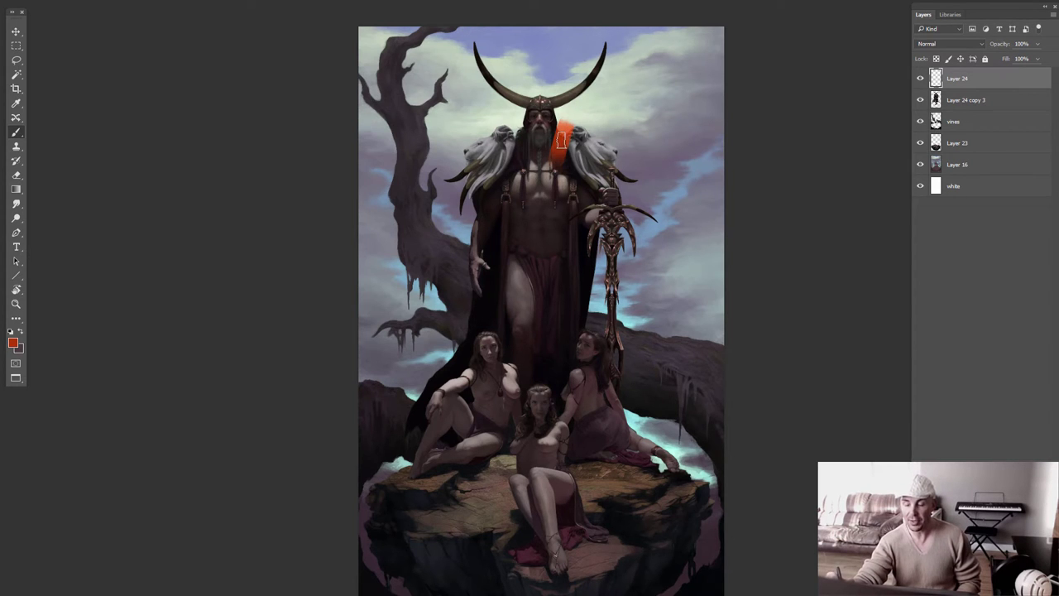
pyautogui.press('v')
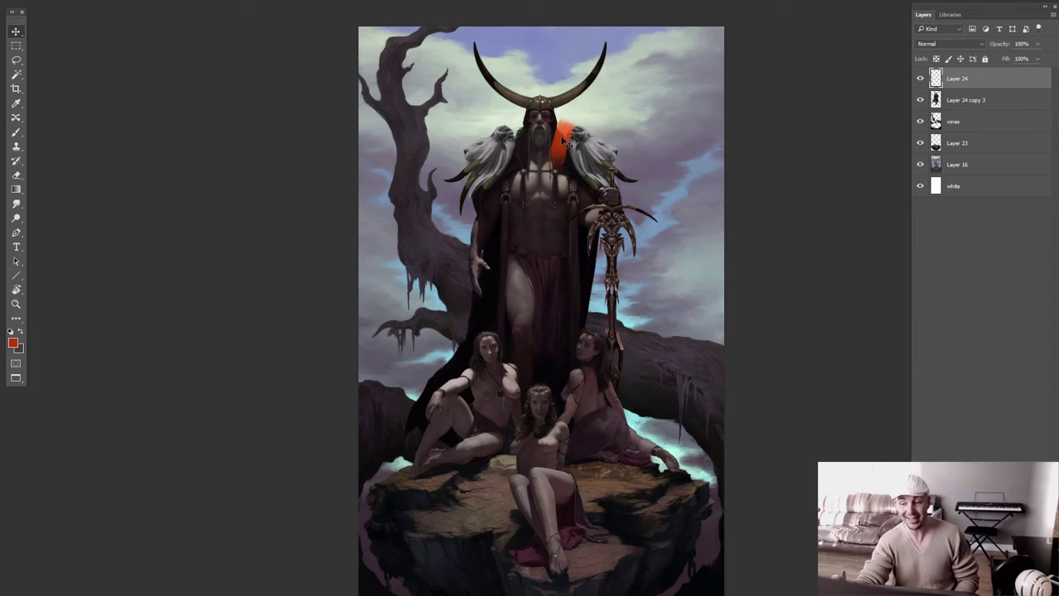
pyautogui.press('b')
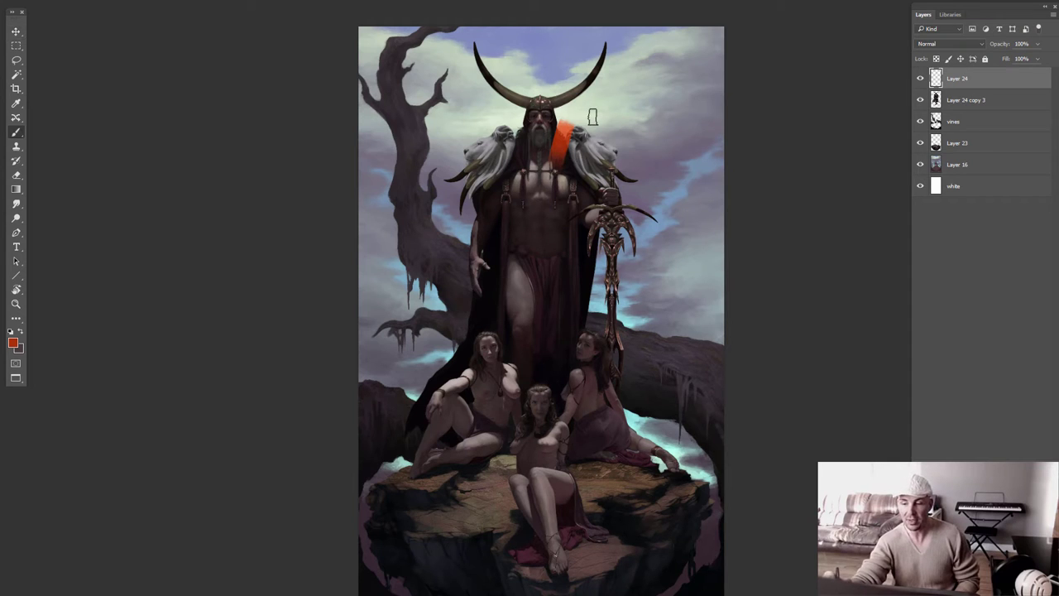
pyautogui.moveTo(582, 142); pyautogui.dragTo(601, 126)
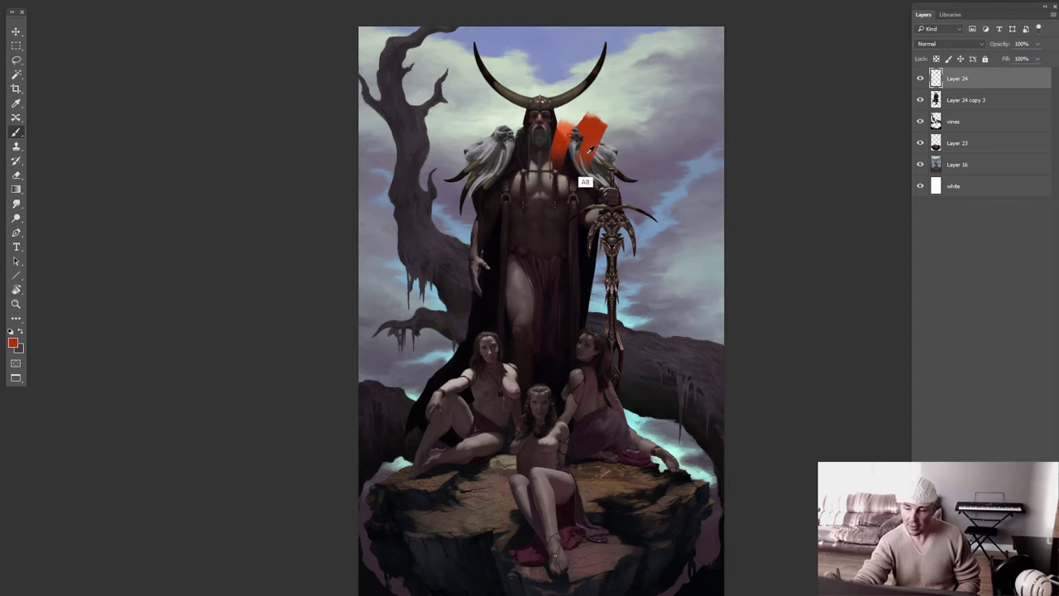
pyautogui.moveTo(602, 145); pyautogui.dragTo(611, 175)
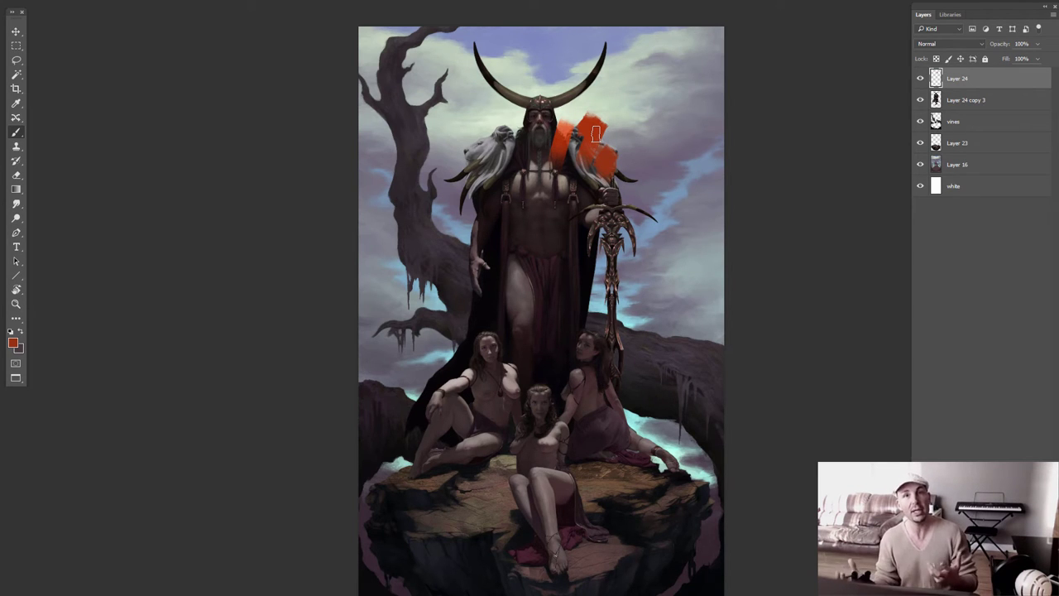
pyautogui.hotkey('ctrl', 'z')
pyautogui.hotkey('ctrl', 'z')
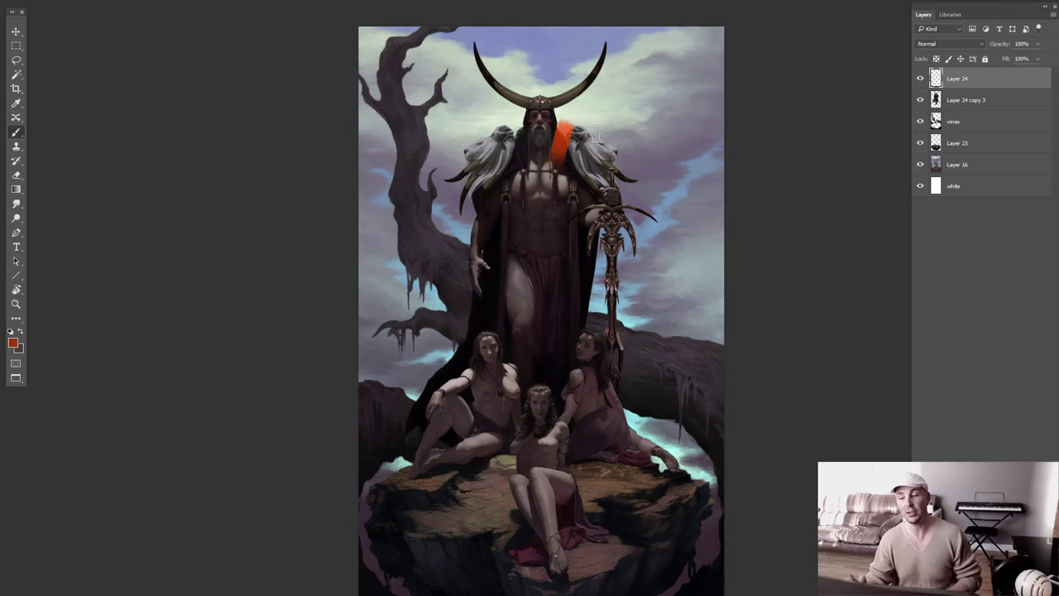
# Hide every layer below Layer 24 and sample the pure orange-red from the isolated brush stroke
pyautogui.press('v')
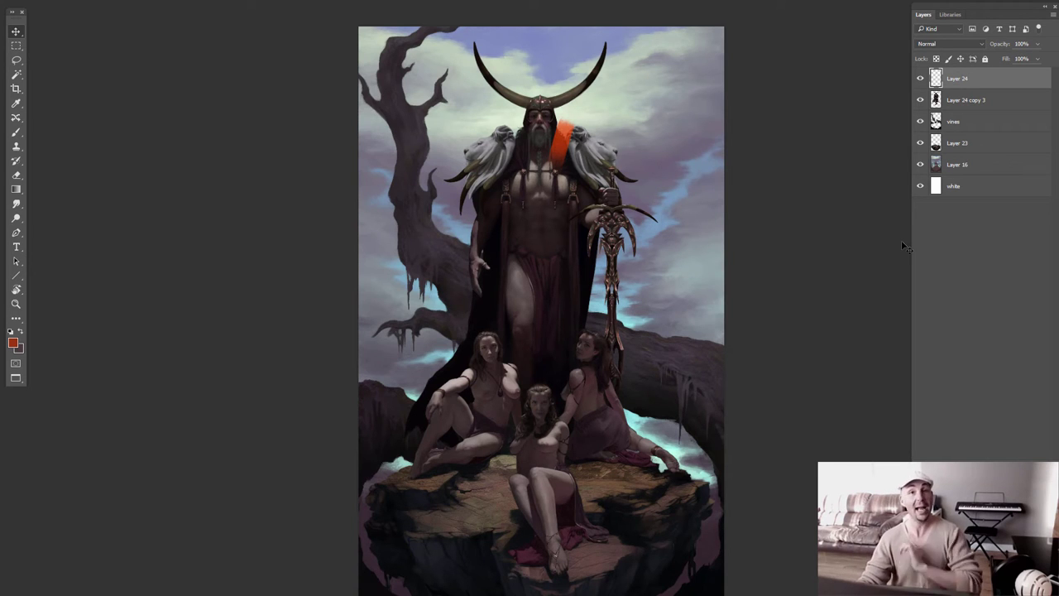
pyautogui.moveTo(920, 99); pyautogui.dragTo(920, 166)
pyautogui.press('b')
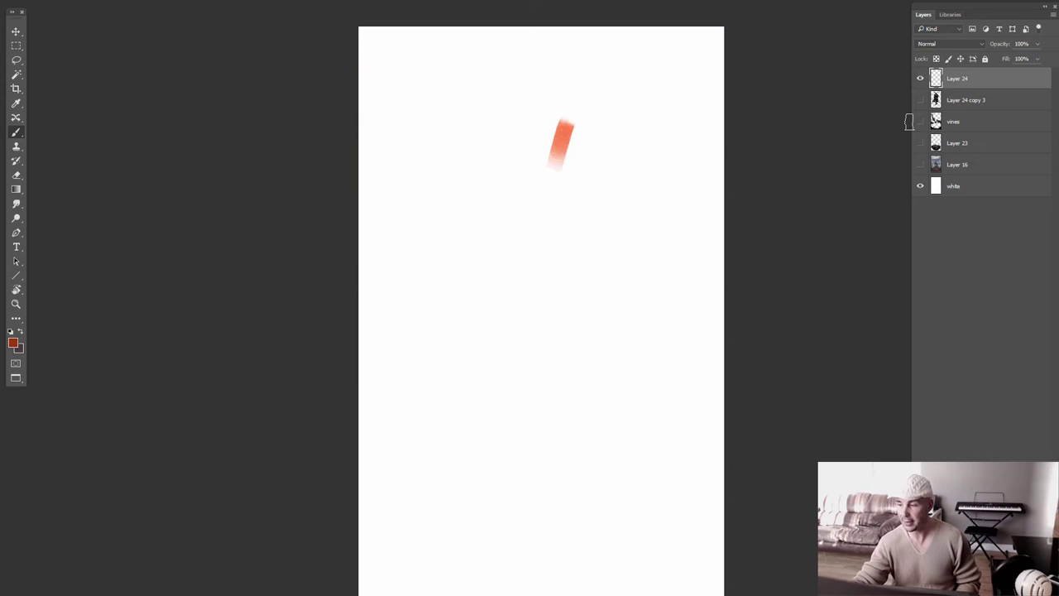
pyautogui.click(920, 185)
pyautogui.keyDown('alt'); pyautogui.click(566, 135); pyautogui.keyUp('alt')
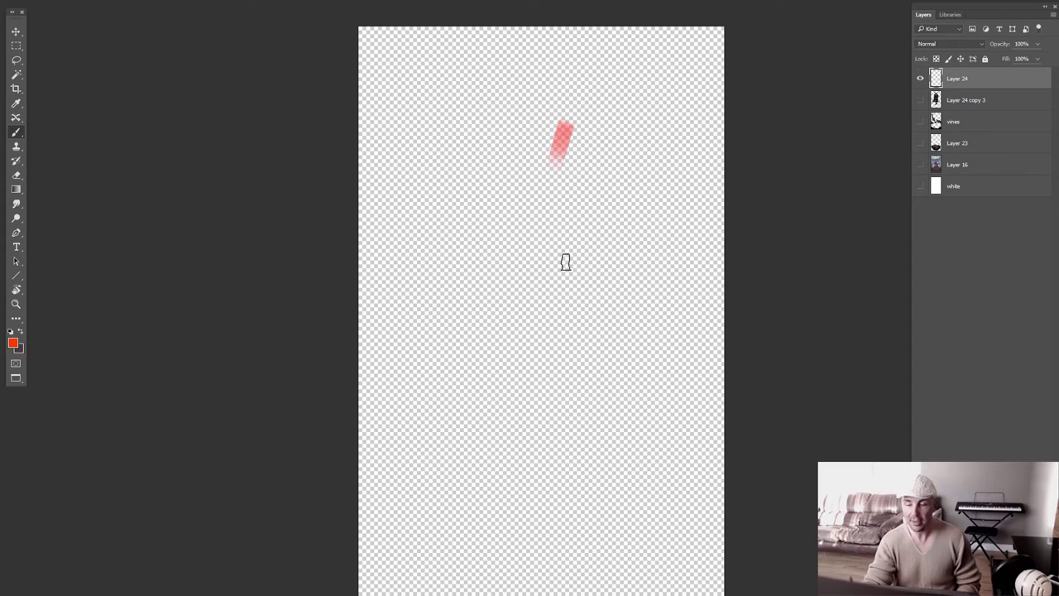
# Show all the hidden layers again and extend the orange-red stroke down the horned figure's chest
pyautogui.moveTo(920, 100); pyautogui.dragTo(920, 190)
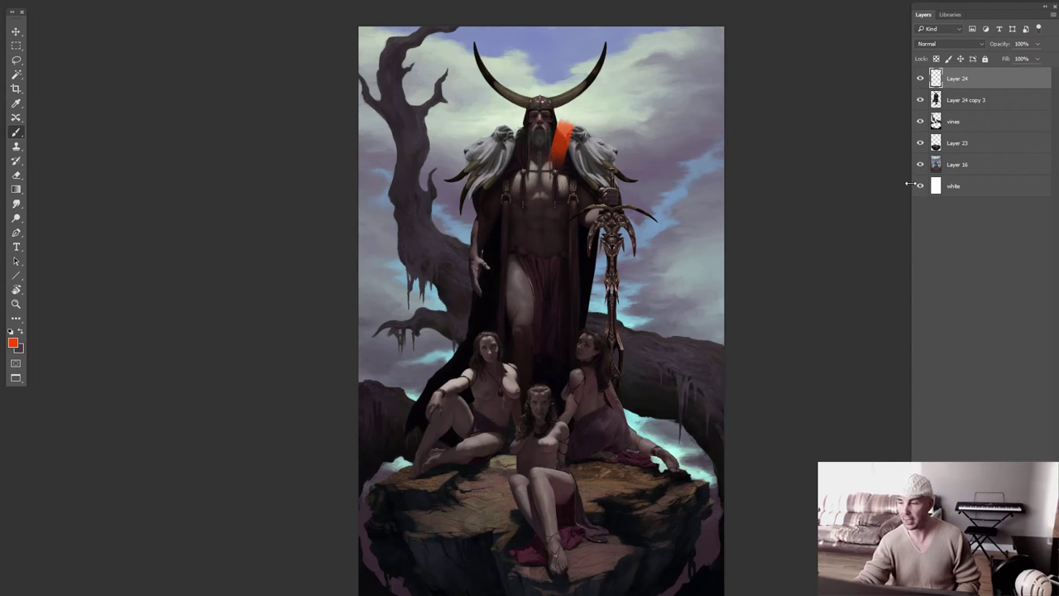
pyautogui.moveTo(559, 191)
pyautogui.mouseDown()
pyautogui.moveTo(568, 139)
pyautogui.moveTo(554, 193)
pyautogui.mouseUp()
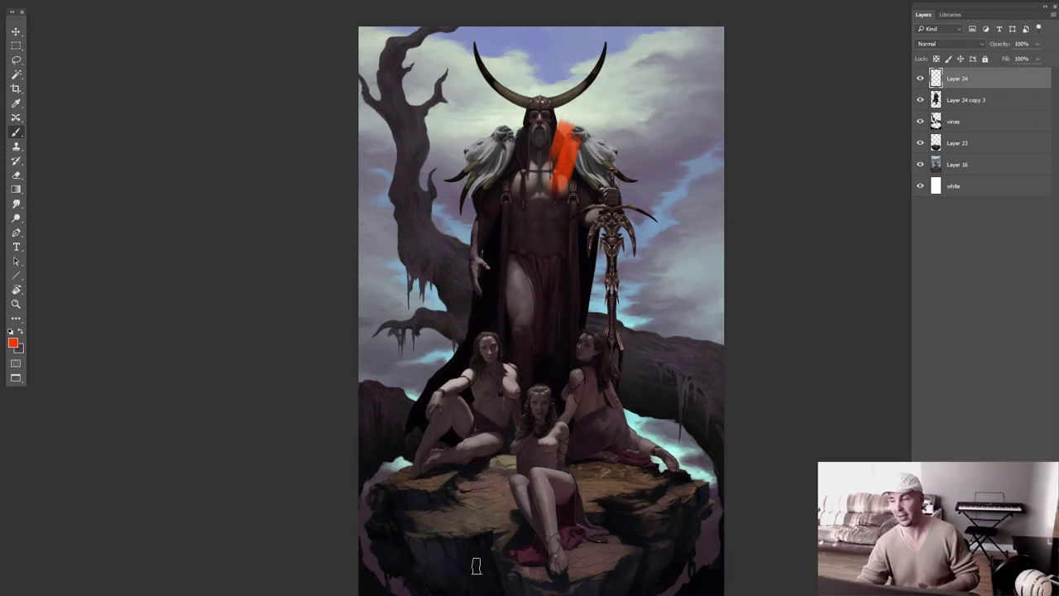
# Add two empty layers directly below Layer 24, hide them, and delete both together
pyautogui.hotkey('ctrl', 'shift', 'alt', 'n')
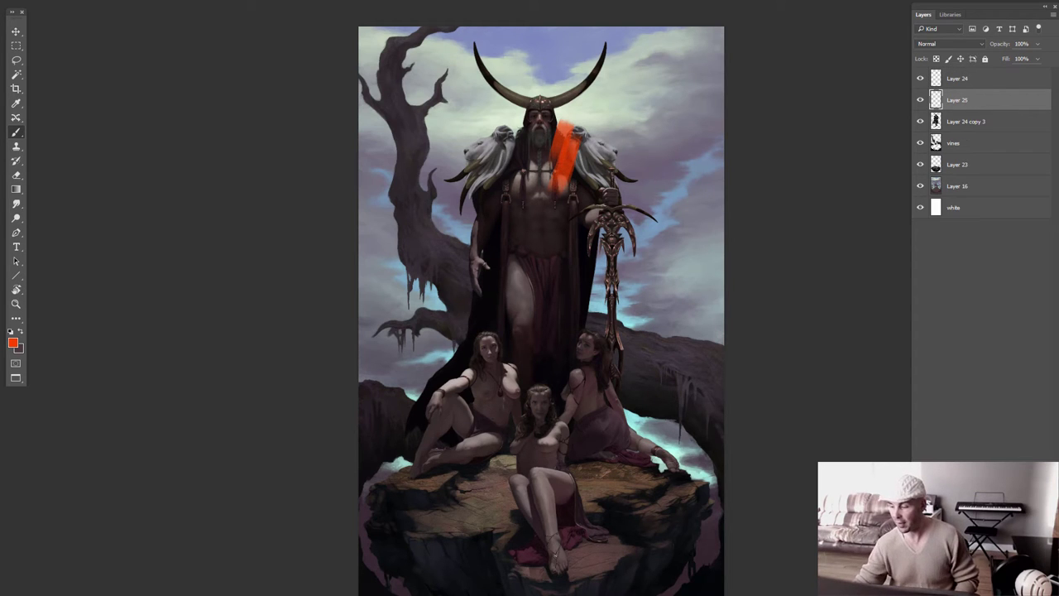
pyautogui.hotkey('ctrl', 'shift', 'alt', 'n')
pyautogui.click(920, 100)
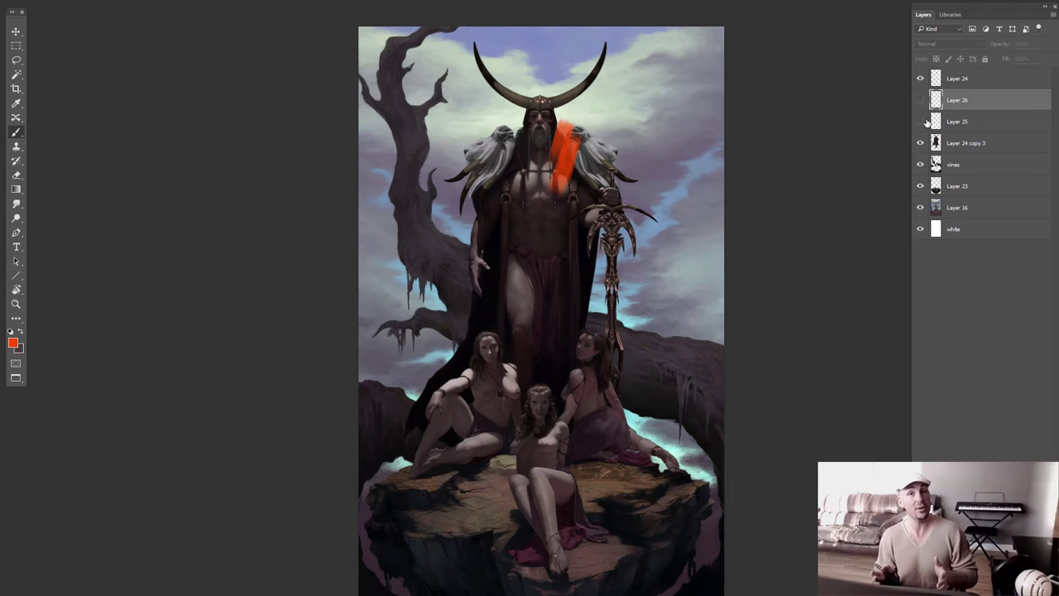
pyautogui.keyDown('shift'); pyautogui.click(985, 122); pyautogui.keyUp('shift')
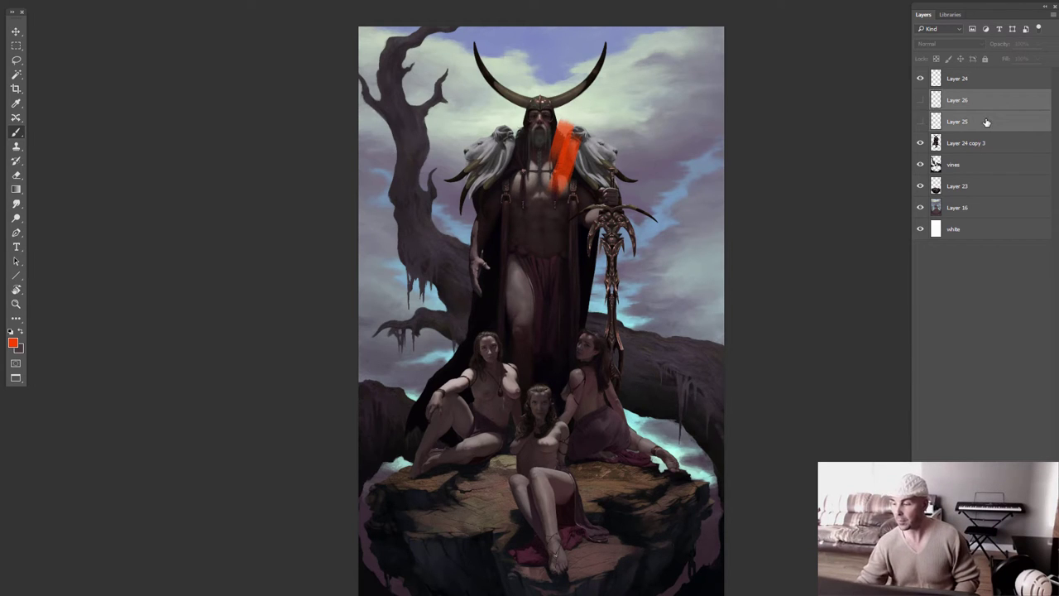
pyautogui.press('Delete')
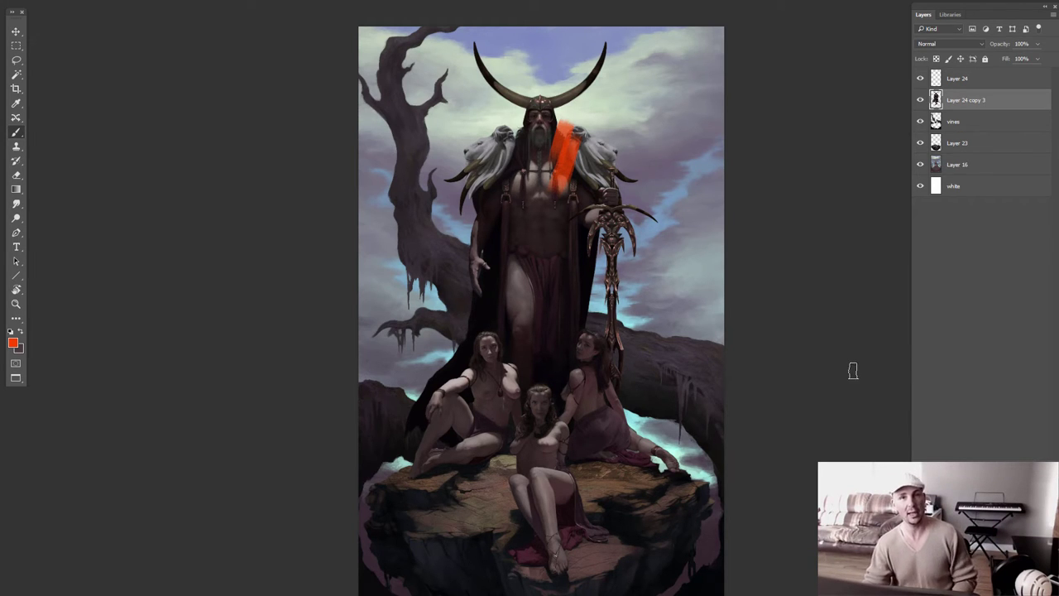
# Select Layer 24 and toggle its visibility off and on to preview the orange-red stroke
pyautogui.click(955, 80)
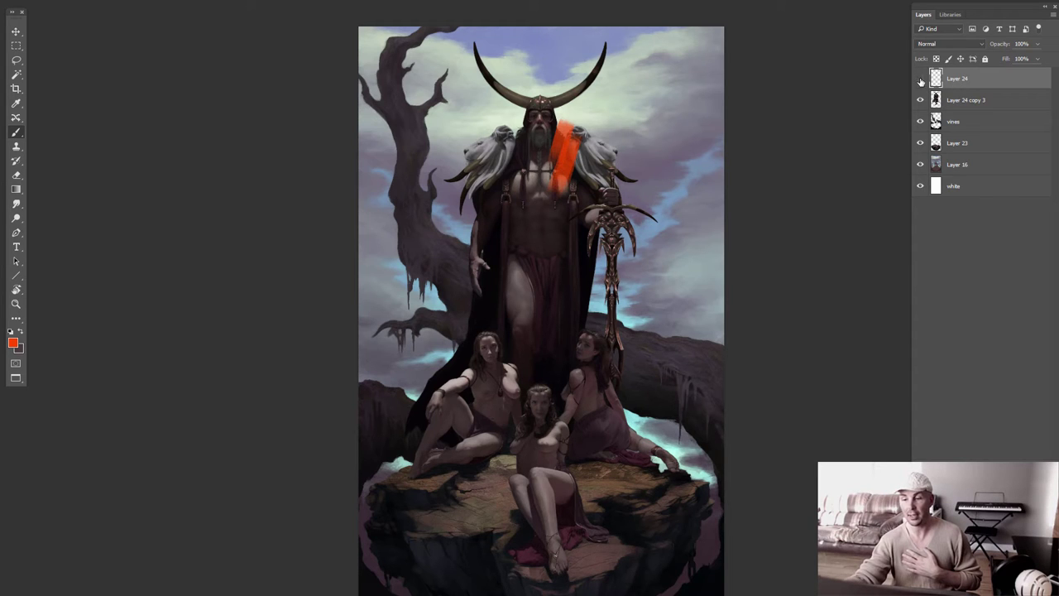
pyautogui.click(920, 78)
pyautogui.click(920, 78)
pyautogui.click(920, 78)
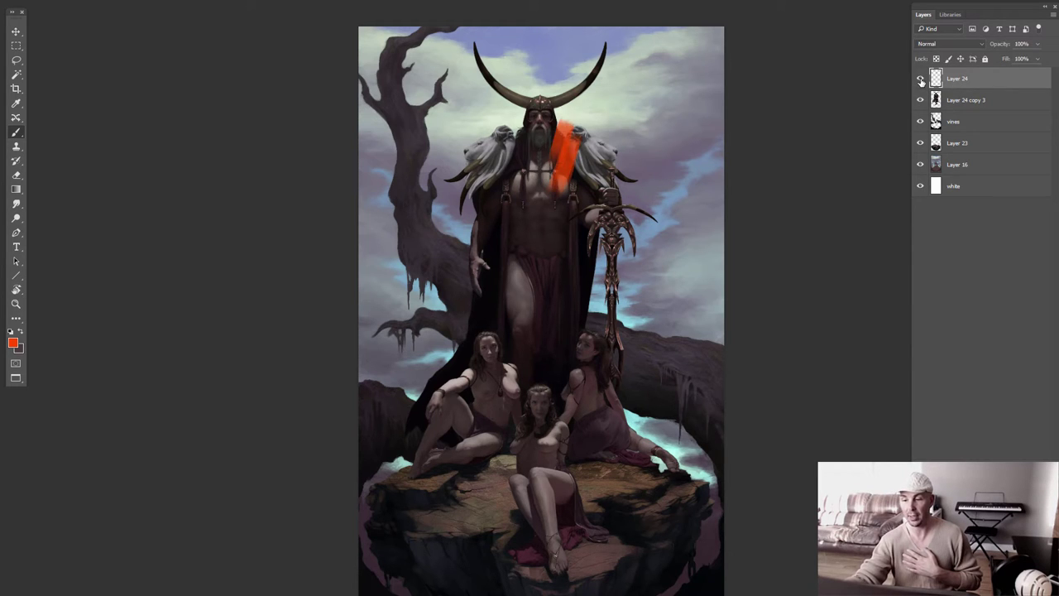
pyautogui.click(920, 77)
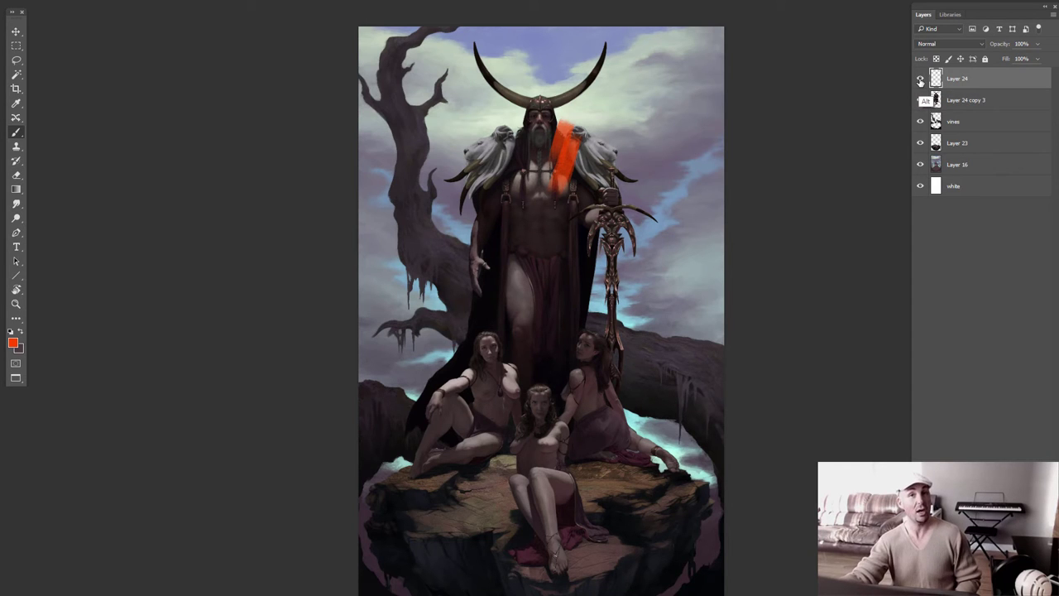
# Isolate Layer 24 by hiding all other layers at once, and restore their visibility
pyautogui.keyDown('alt'); pyautogui.click(919, 78); pyautogui.keyUp('alt')
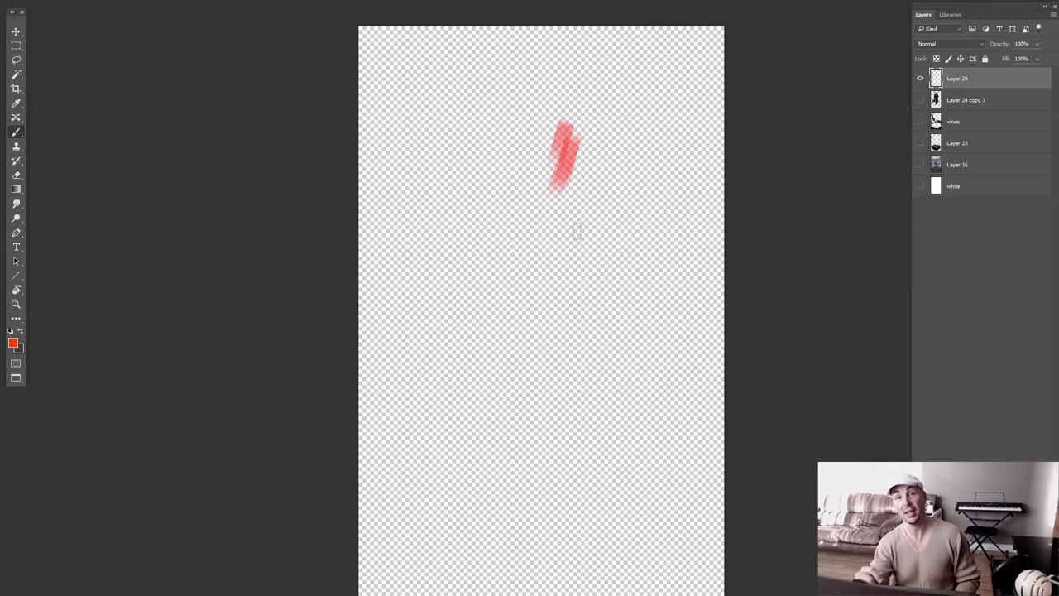
pyautogui.keyDown('alt'); pyautogui.click(920, 79); pyautogui.keyUp('alt')
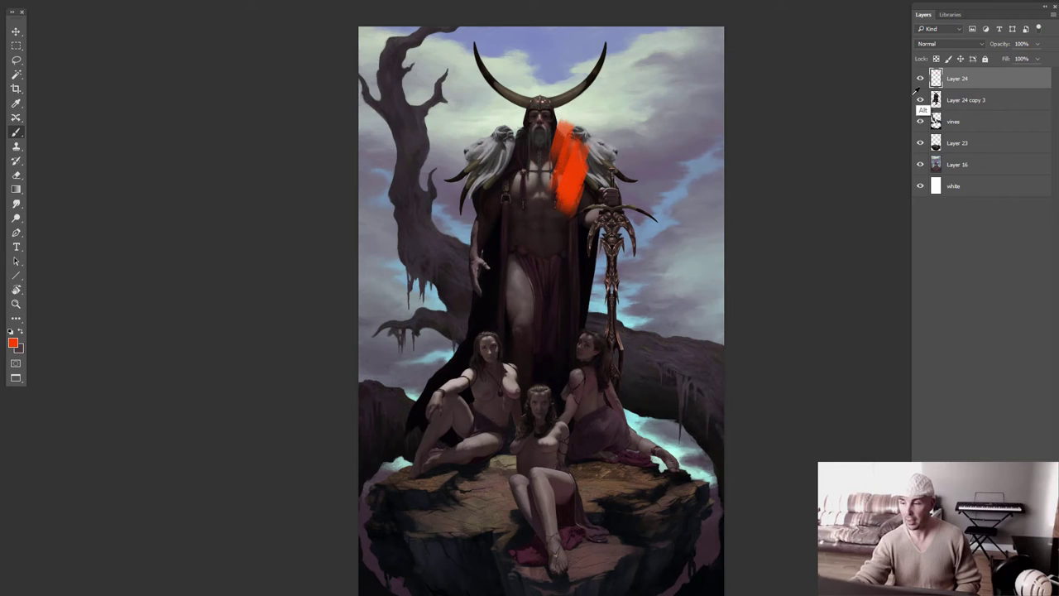
# Isolate Layer 24 and restore the other layers repeatedly, extending the orange-red stroke from the figure's chest toward the sword hilt
pyautogui.keyDown('alt'); pyautogui.click(920, 78); pyautogui.keyUp('alt')
pyautogui.keyDown('alt'); pyautogui.click(919, 78); pyautogui.keyUp('alt')
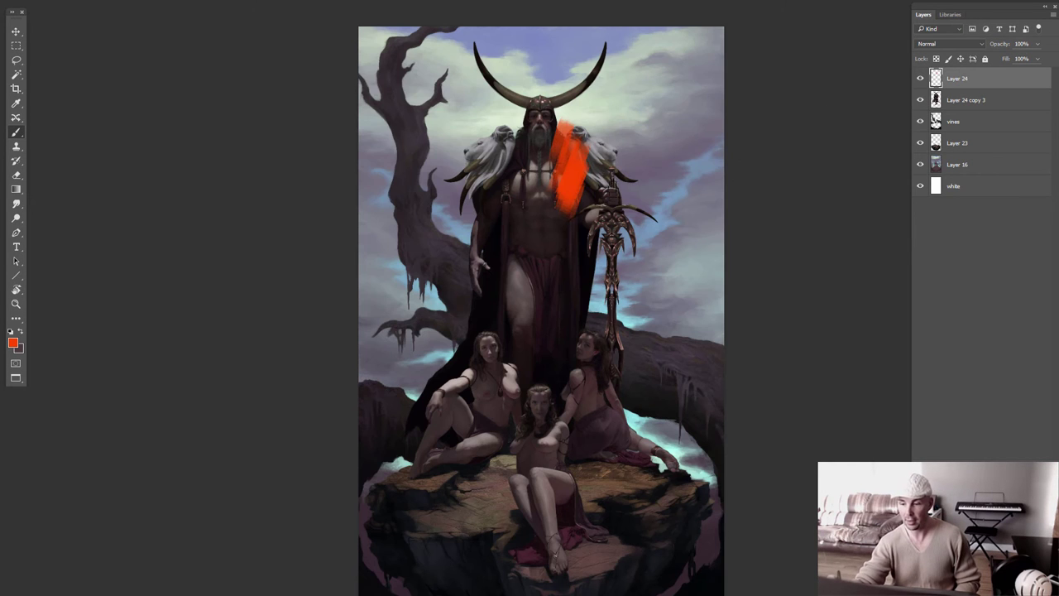
pyautogui.moveTo(595, 161)
pyautogui.mouseDown()
pyautogui.moveTo(575, 203)
pyautogui.moveTo(583, 221)
pyautogui.mouseUp()
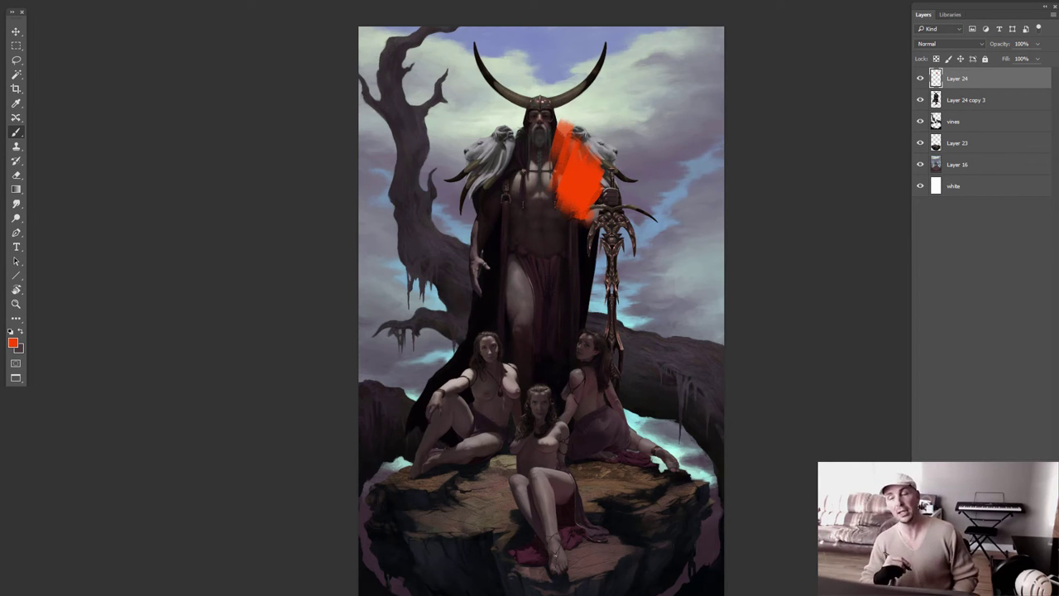
pyautogui.keyDown('alt'); pyautogui.click(920, 78); pyautogui.keyUp('alt')
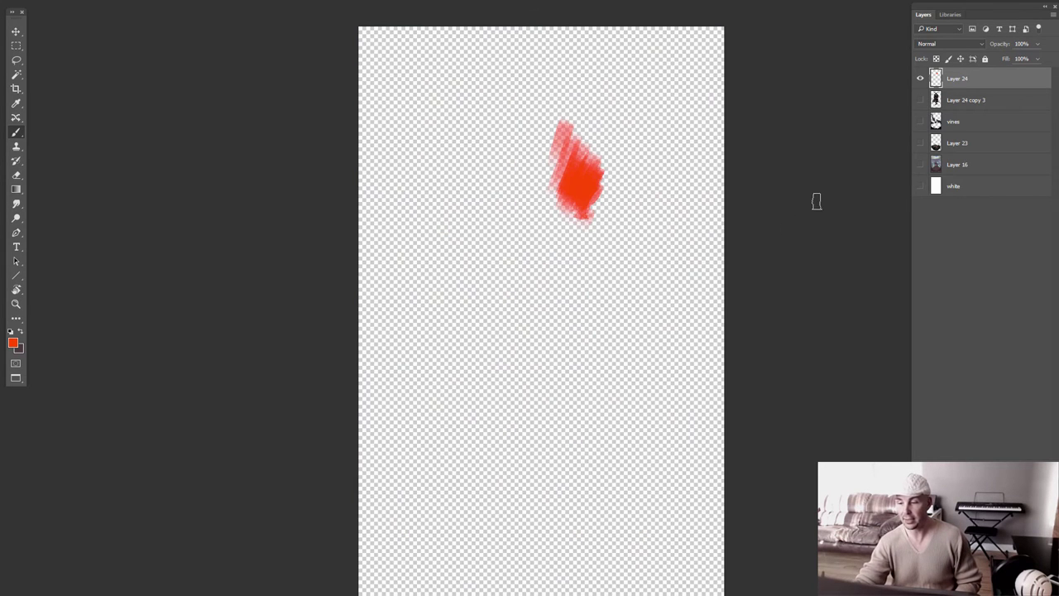
pyautogui.keyDown('alt'); pyautogui.click(920, 80); pyautogui.keyUp('alt')
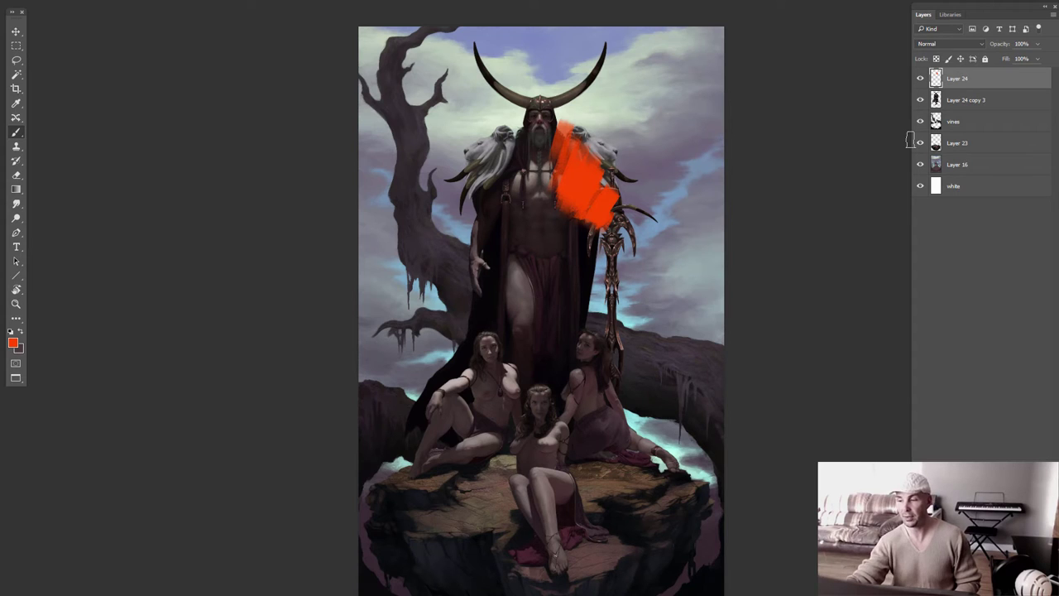
# Isolate Layer 24 and Layer 24 copy 3 in turn to preview them, restoring the visibility of all layers
pyautogui.keyDown('alt'); pyautogui.click(920, 80); pyautogui.keyUp('alt')
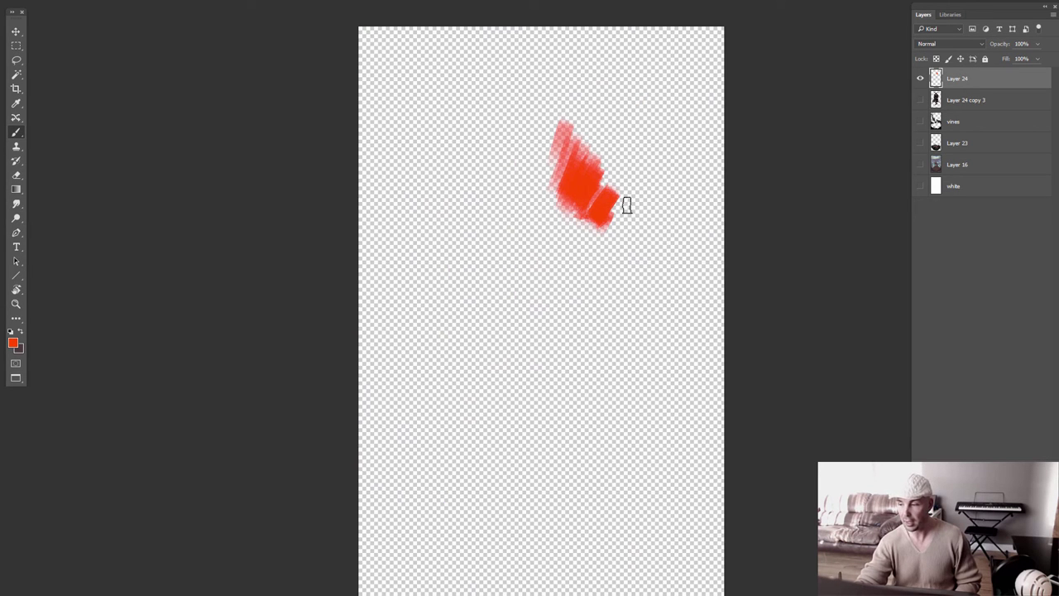
pyautogui.click(920, 101)
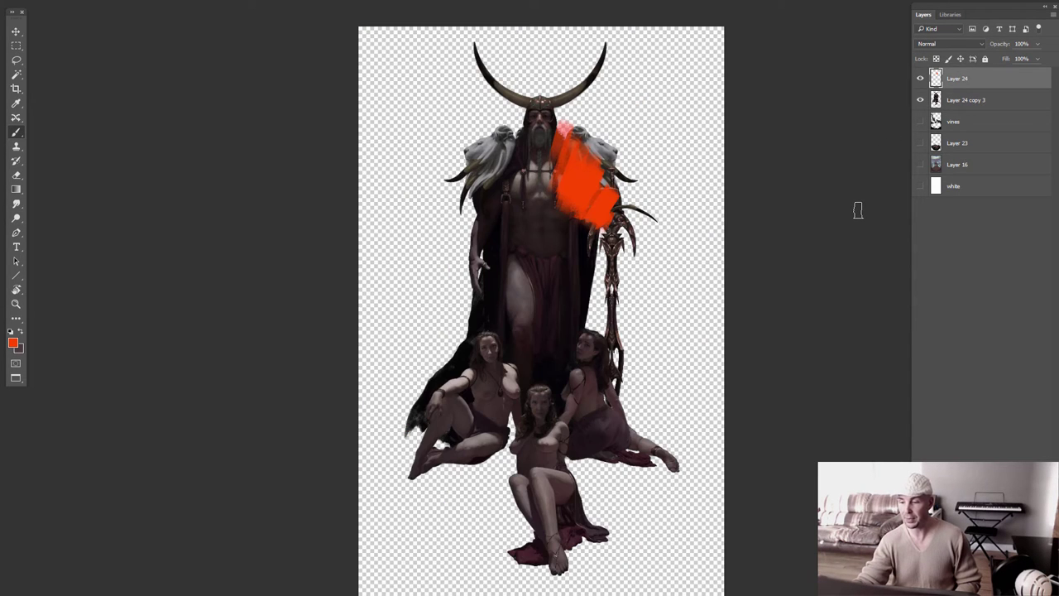
pyautogui.keyDown('alt'); pyautogui.click(920, 101); pyautogui.keyUp('alt')
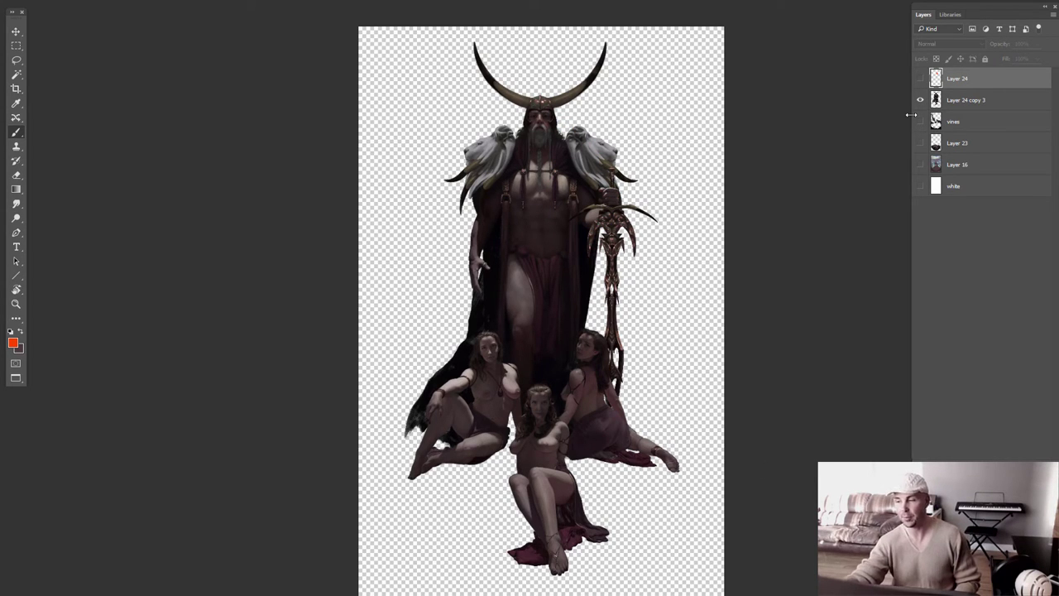
pyautogui.moveTo(920, 78); pyautogui.dragTo(914, 205)
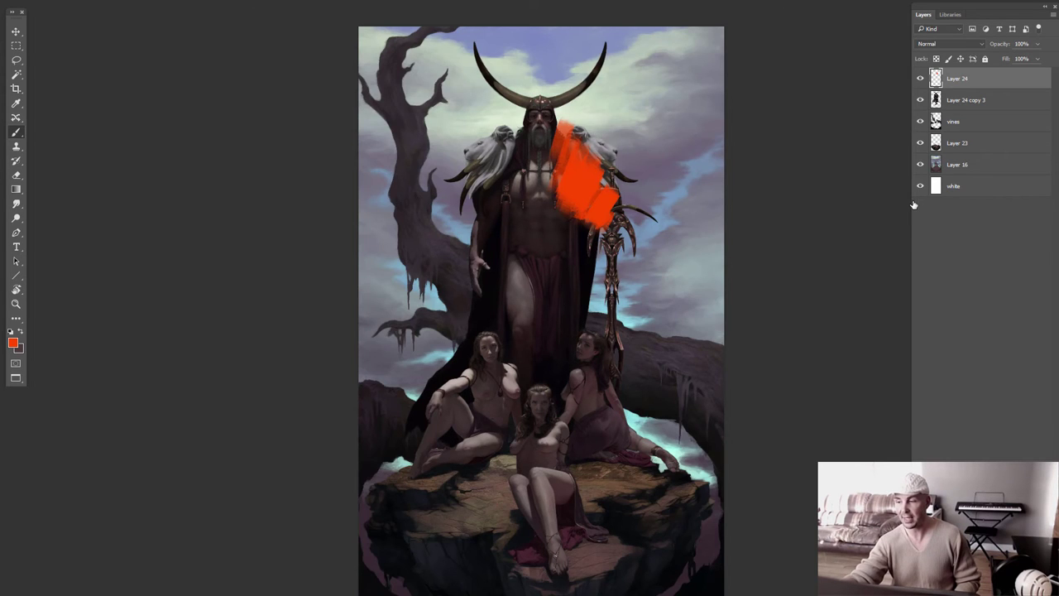
pyautogui.keyDown('alt'); pyautogui.click(920, 77); pyautogui.keyUp('alt')
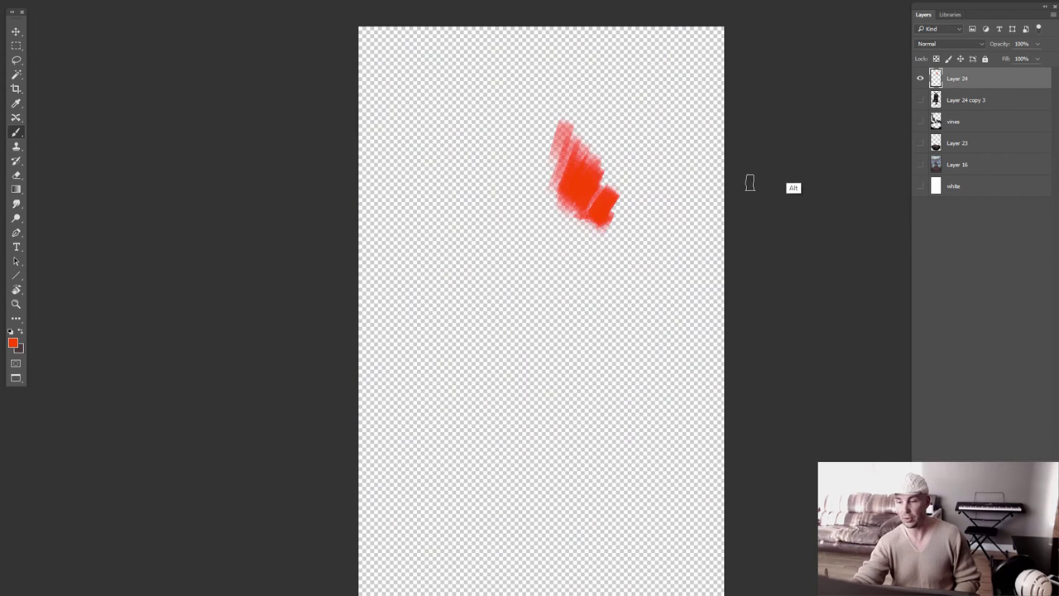
pyautogui.keyDown('alt'); pyautogui.click(920, 78); pyautogui.keyUp('alt')
# Extend the orange-red stroke down along the sword and delete Layer 24
pyautogui.moveTo(641, 199); pyautogui.dragTo(588, 327)
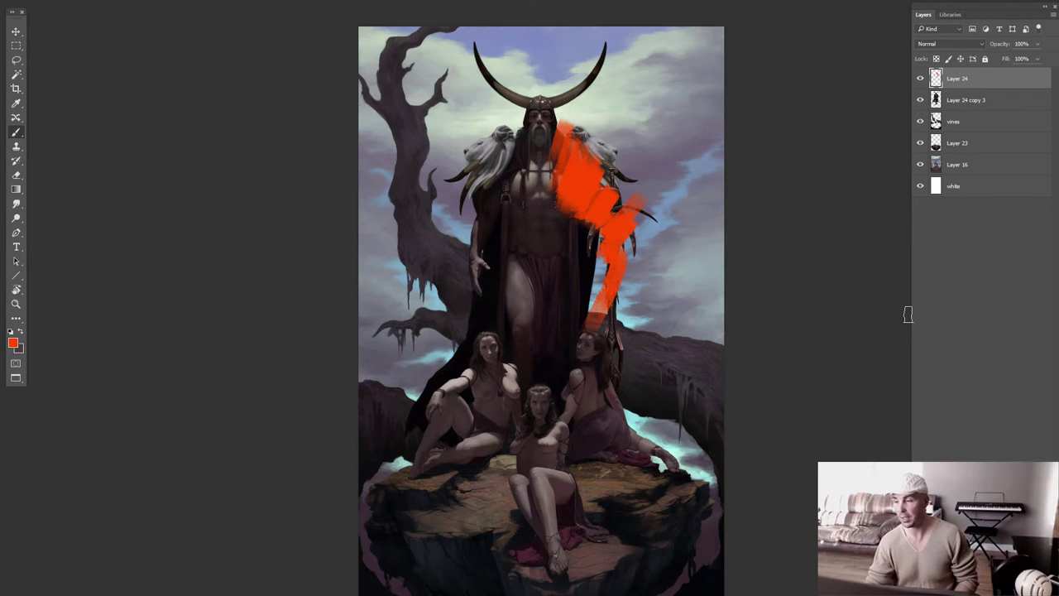
pyautogui.press('Delete')
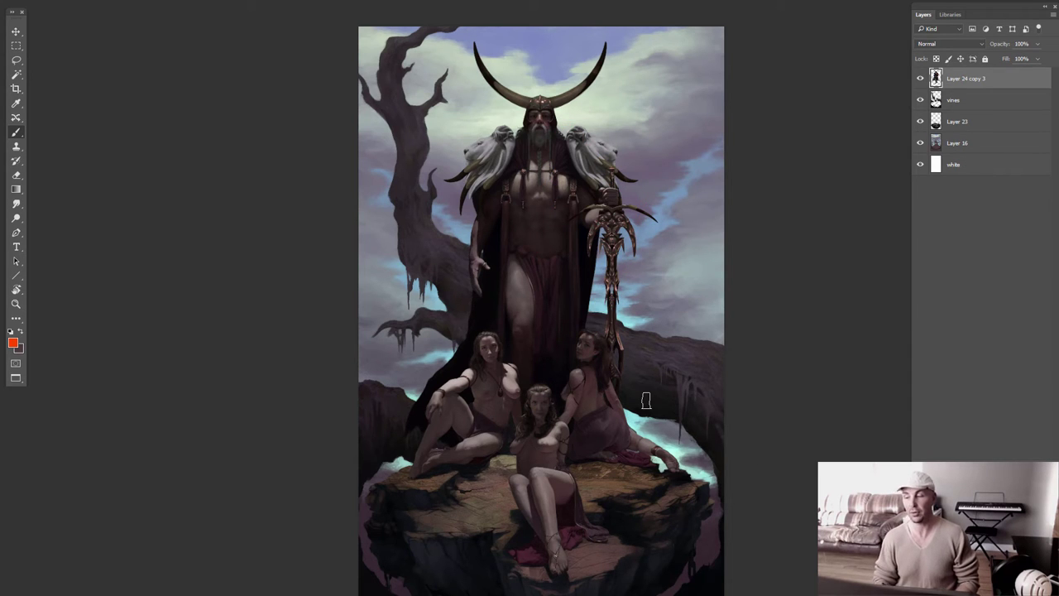
# Check the layer shortcut list in shortcuts.psd behind the painting, and return the painting to full-screen view
pyautogui.press('f')
pyautogui.press('f')
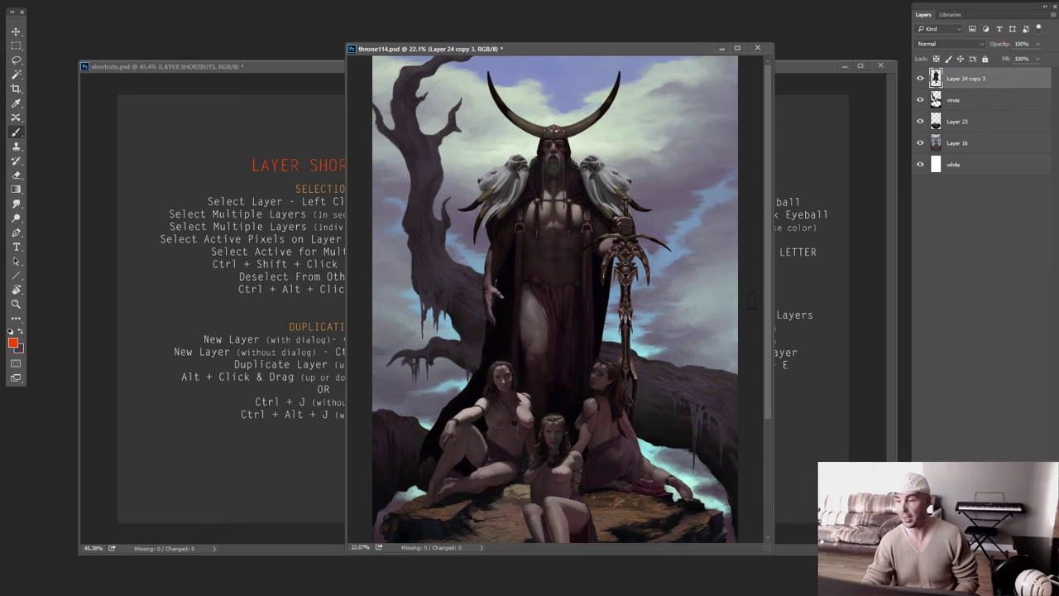
pyautogui.hotkey('ctrl', '-')
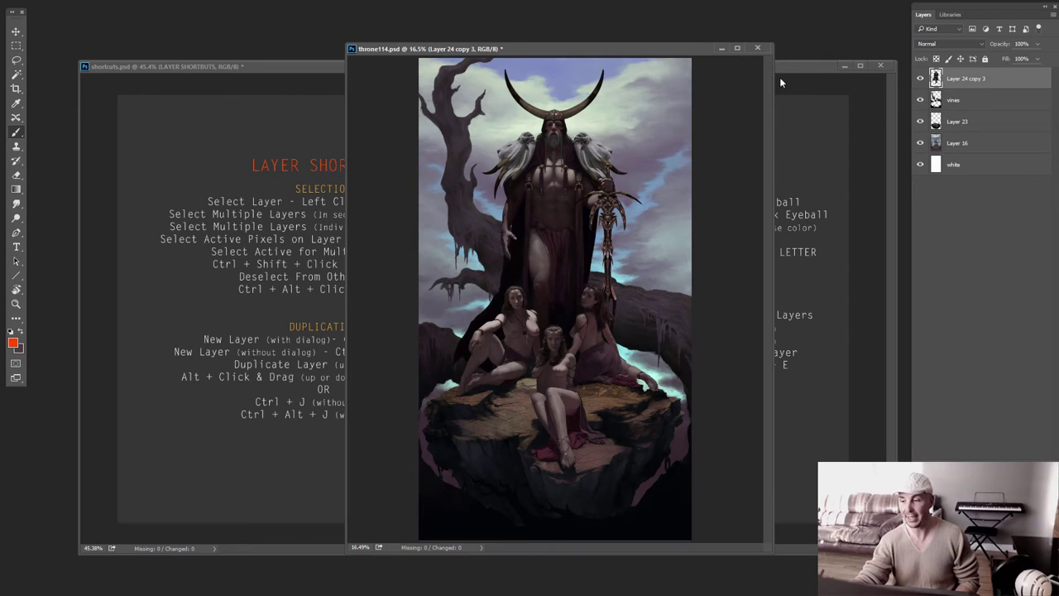
pyautogui.moveTo(682, 51); pyautogui.dragTo(621, 29)
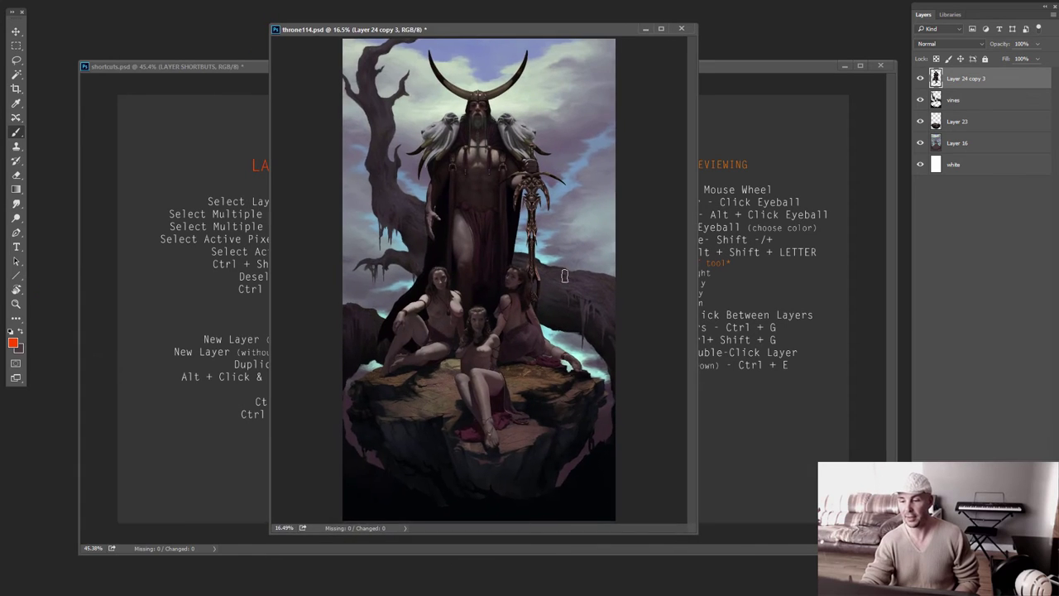
pyautogui.scroll(1, 580, 292)
pyautogui.press('f')
pyautogui.scroll(3, 580, 292)
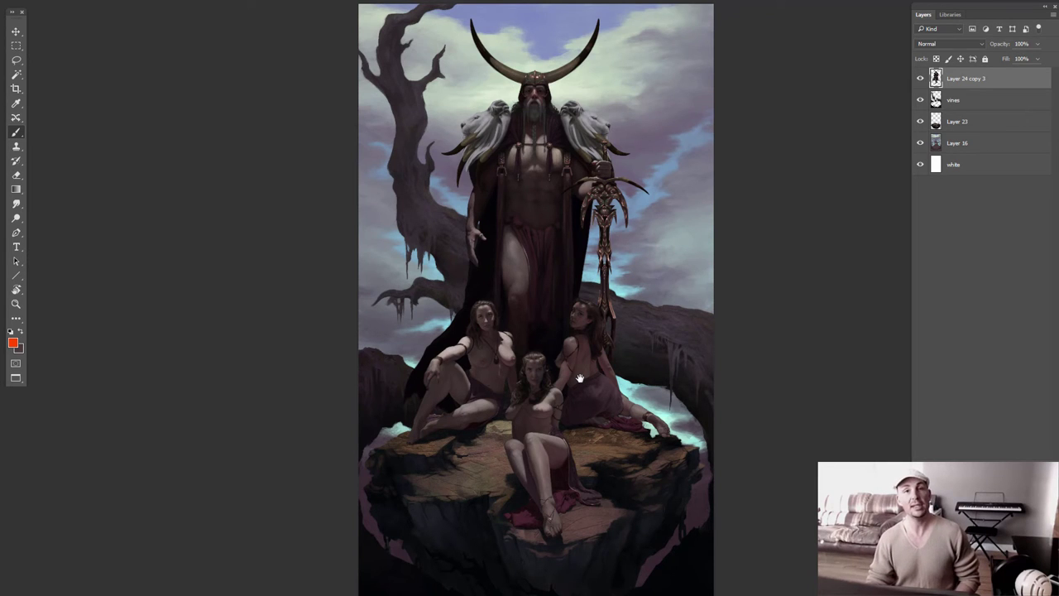
# Add an empty layer above Layer 24 copy 3 and undo a trial orange-red stroke across the horned figure
pyautogui.hotkey('ctrl', 'z')
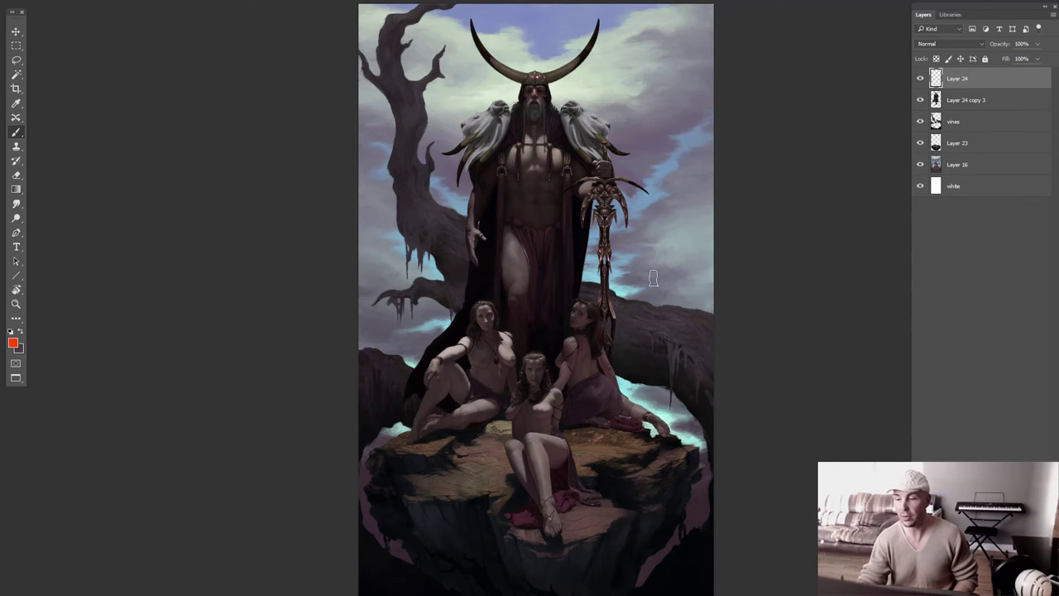
pyautogui.moveTo(625, 104); pyautogui.dragTo(572, 236)
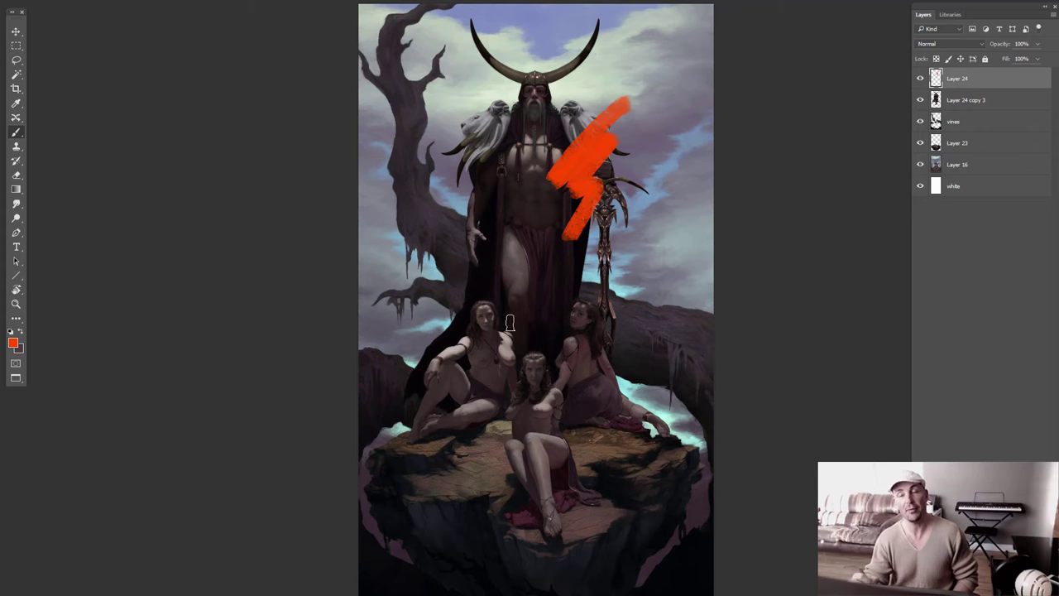
pyautogui.hotkey('ctrl', 'z')
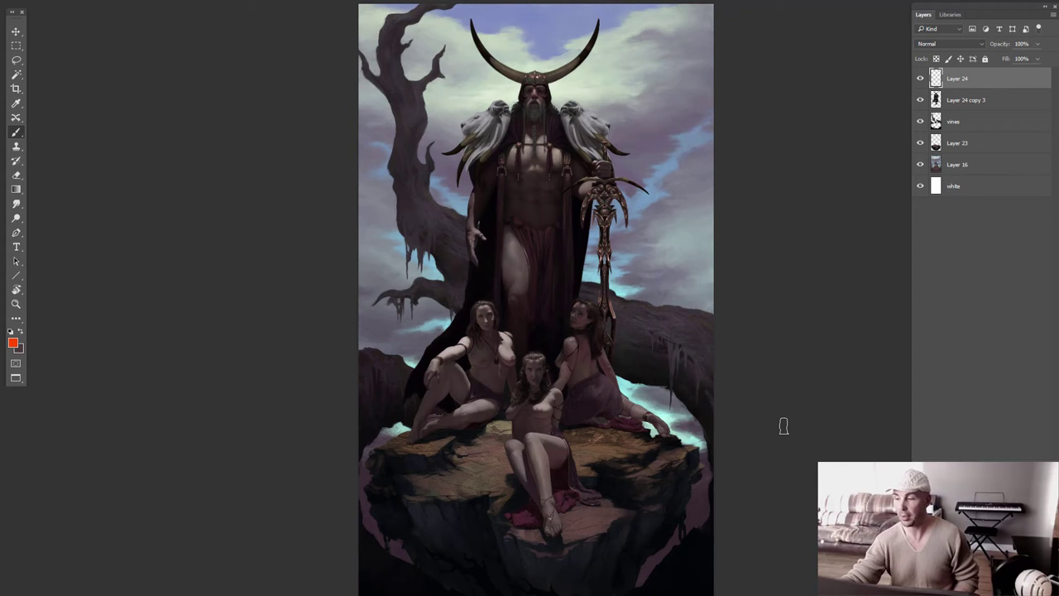
# Give Layer 24 a red color label and paint an orange-red stroke on it beside the sword
pyautogui.rightClick(920, 78)
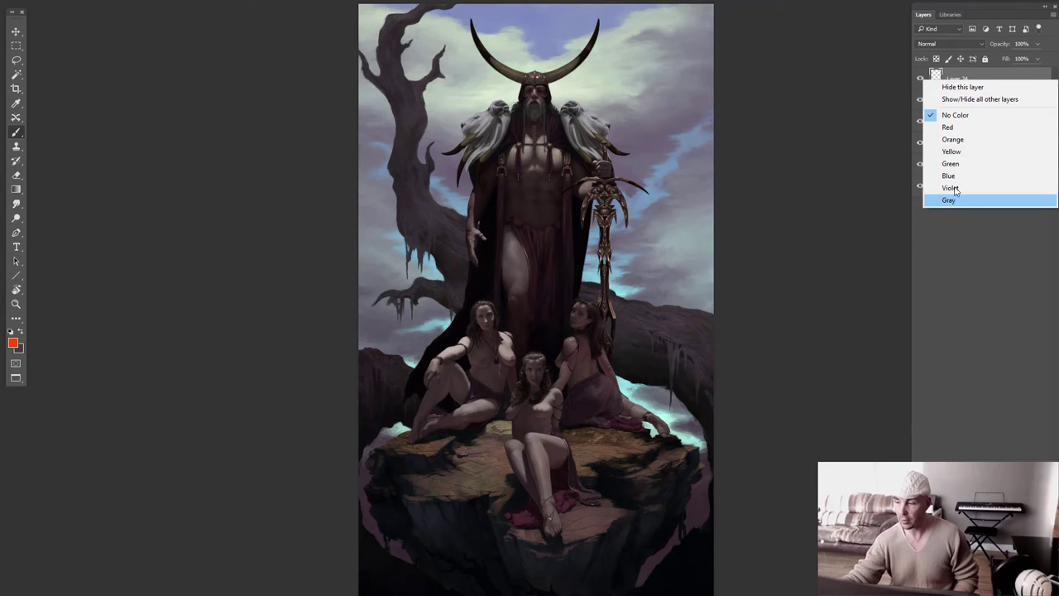
pyautogui.click(953, 130)
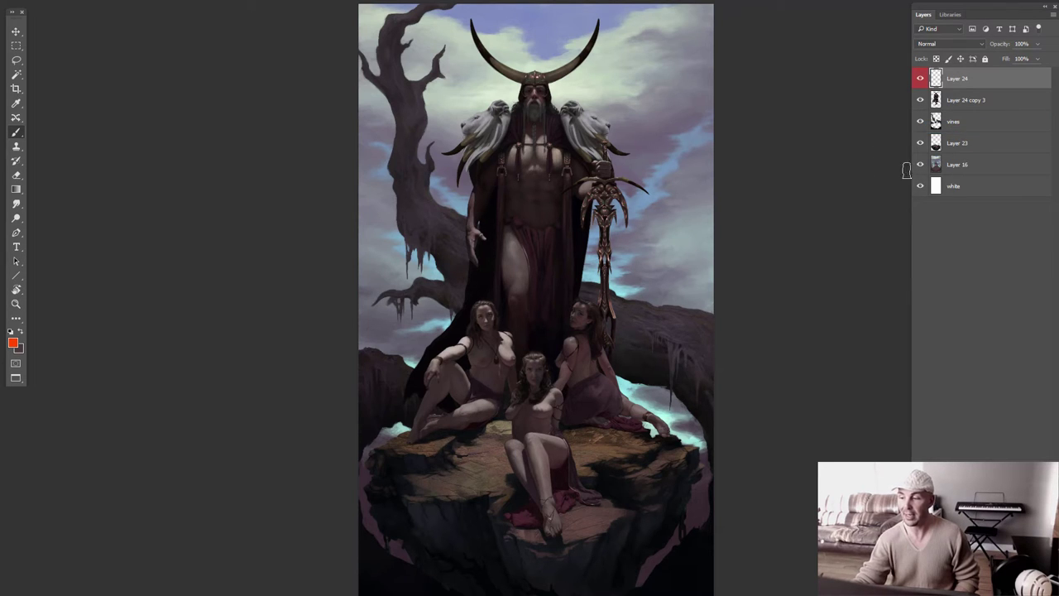
pyautogui.moveTo(650, 187)
pyautogui.mouseDown()
pyautogui.moveTo(626, 263)
pyautogui.moveTo(629, 339)
pyautogui.mouseUp()
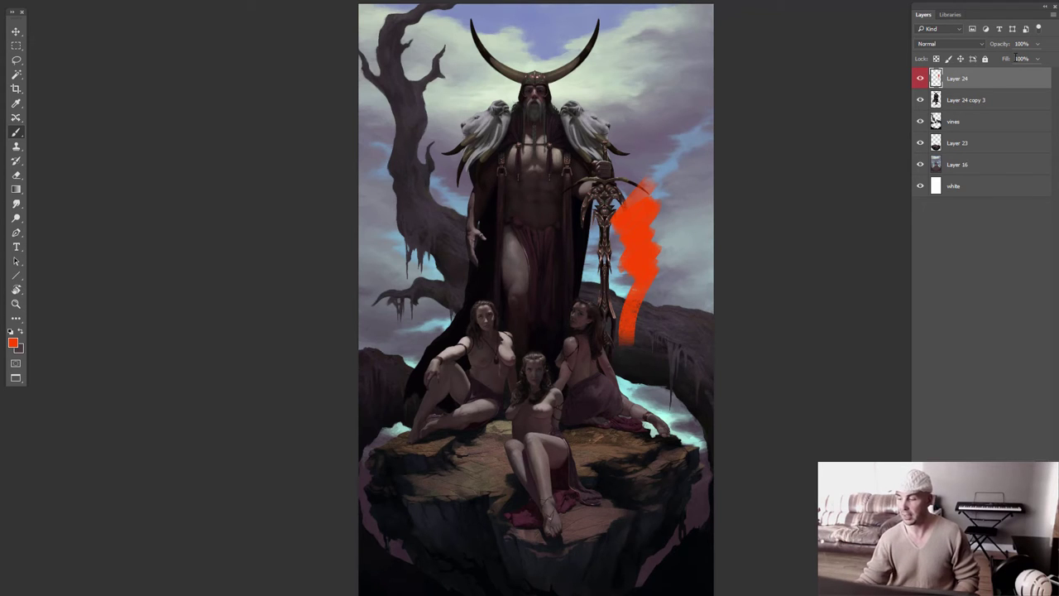
pyautogui.press('Delete')
pyautogui.hotkey('ctrl', 'z')
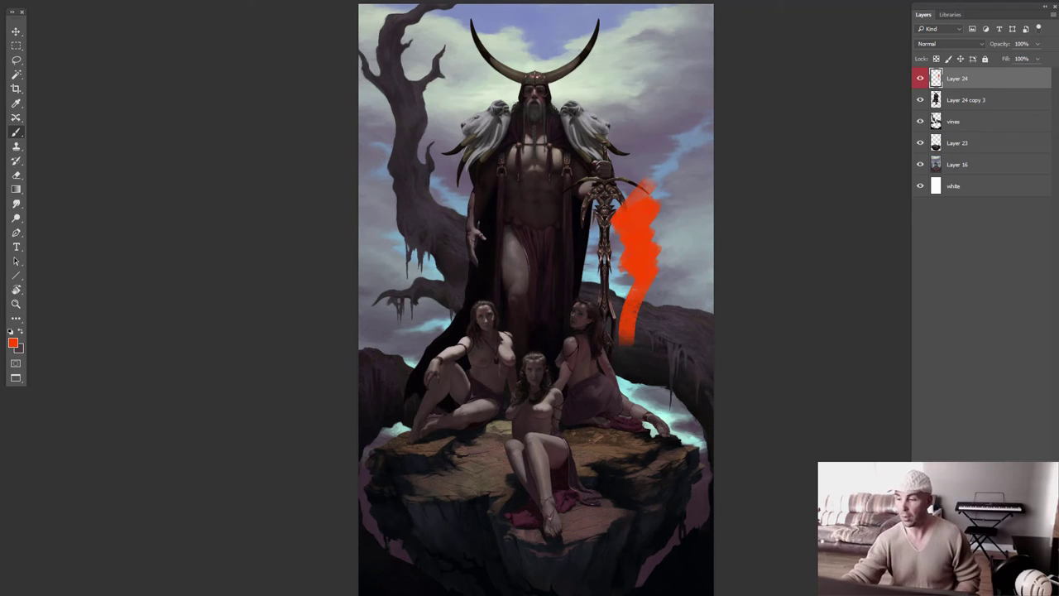
# Hide the red-labelled Layer 24 and rename it sample
pyautogui.click(920, 79)
pyautogui.doubleClick(960, 78)
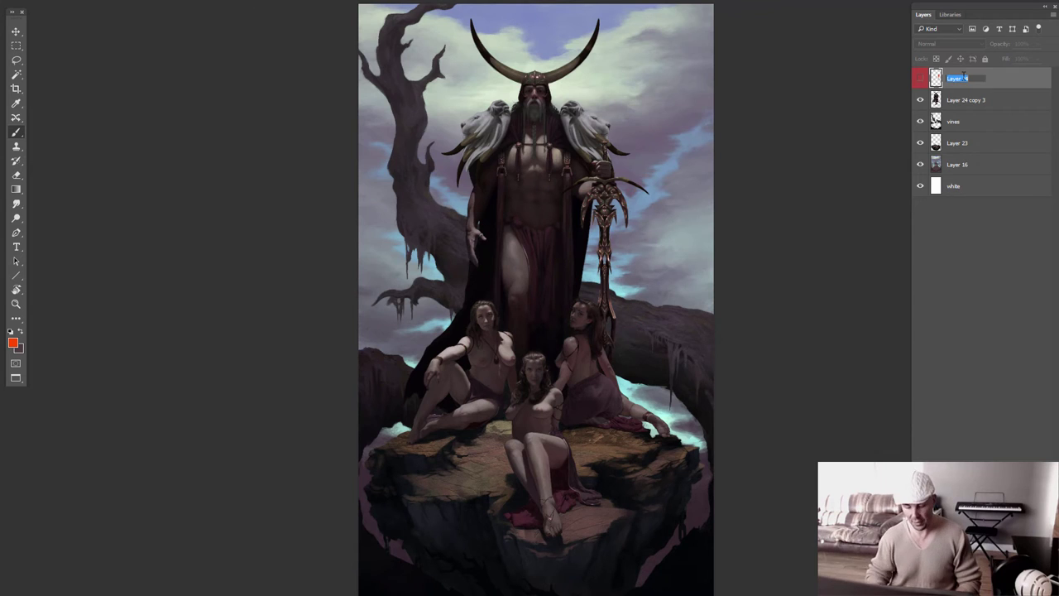
pyautogui.write('st')
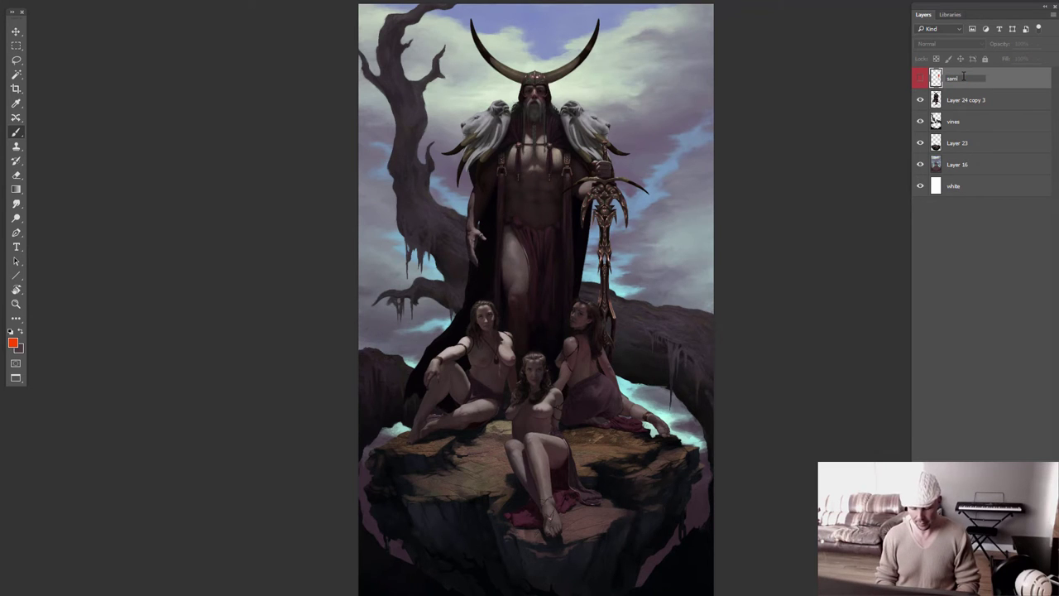
pyautogui.write('mple')
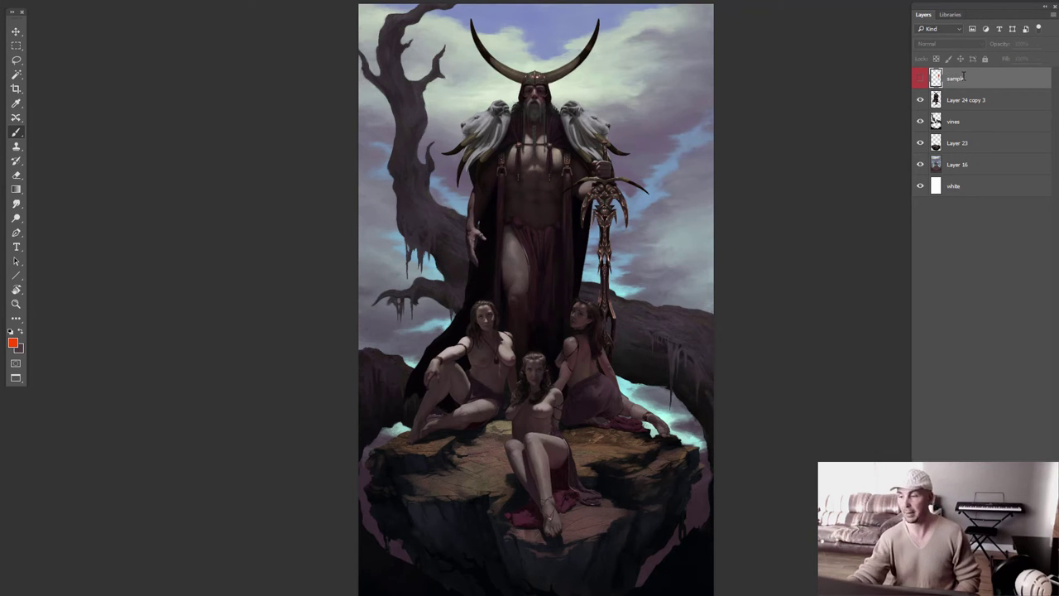
pyautogui.press('Return')
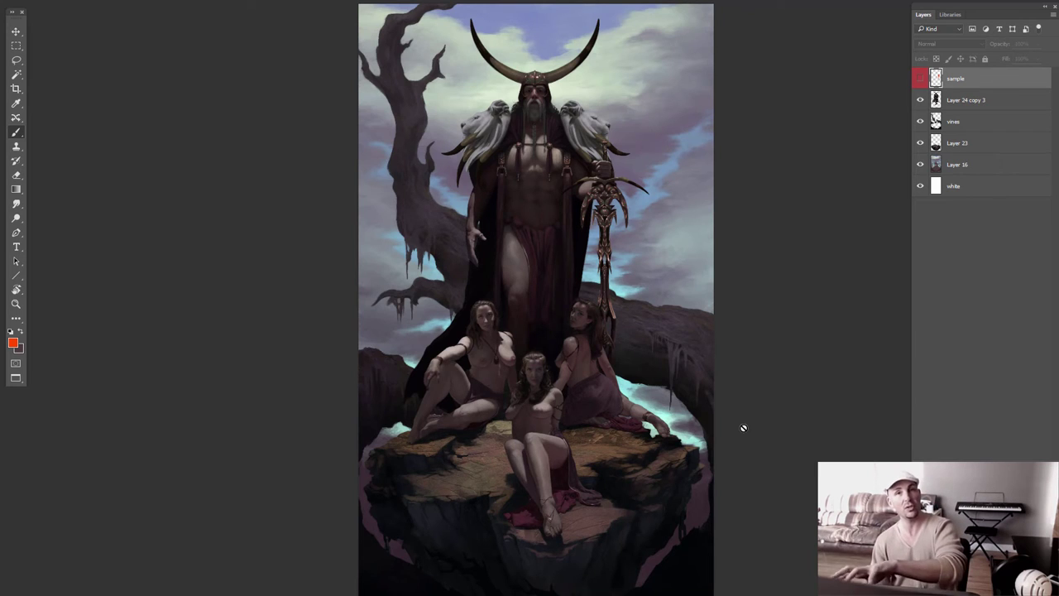
# Toggle the sample layer's visibility on and off, and delete the layer
pyautogui.hotkey('ctrl', ',')
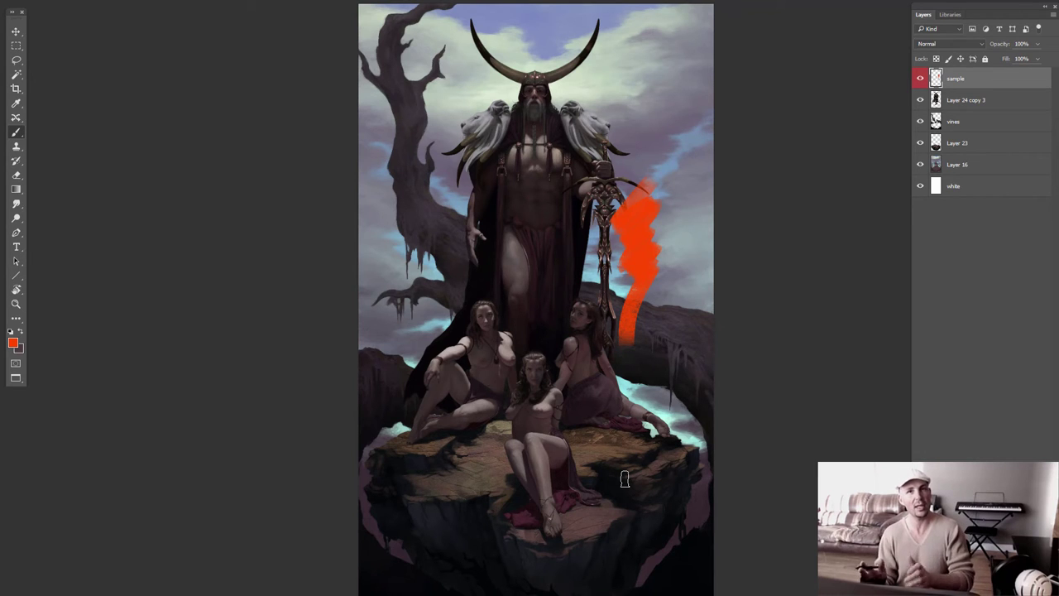
pyautogui.click(918, 79)
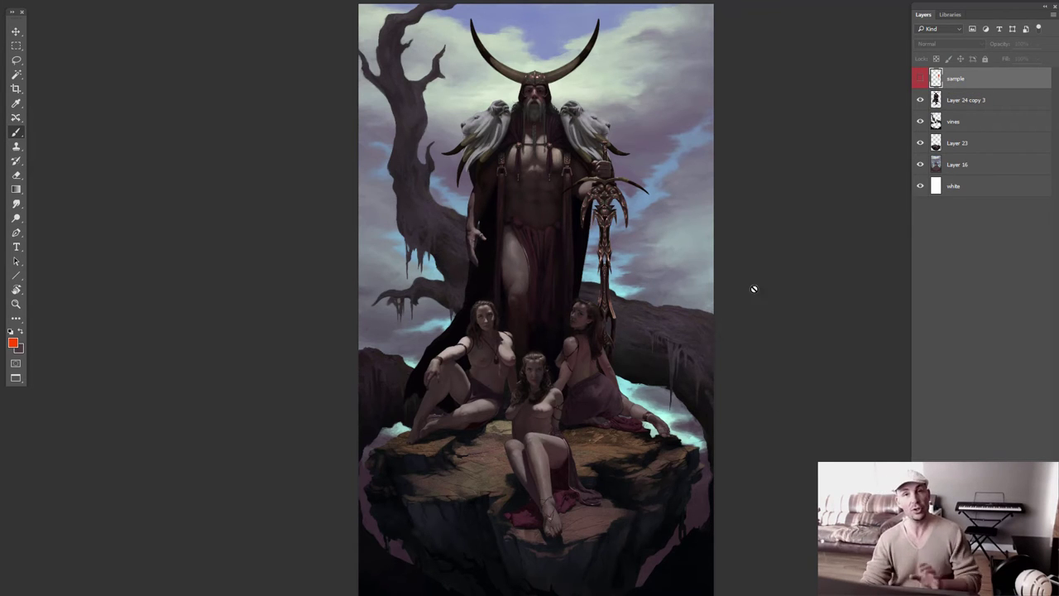
pyautogui.press('Delete')
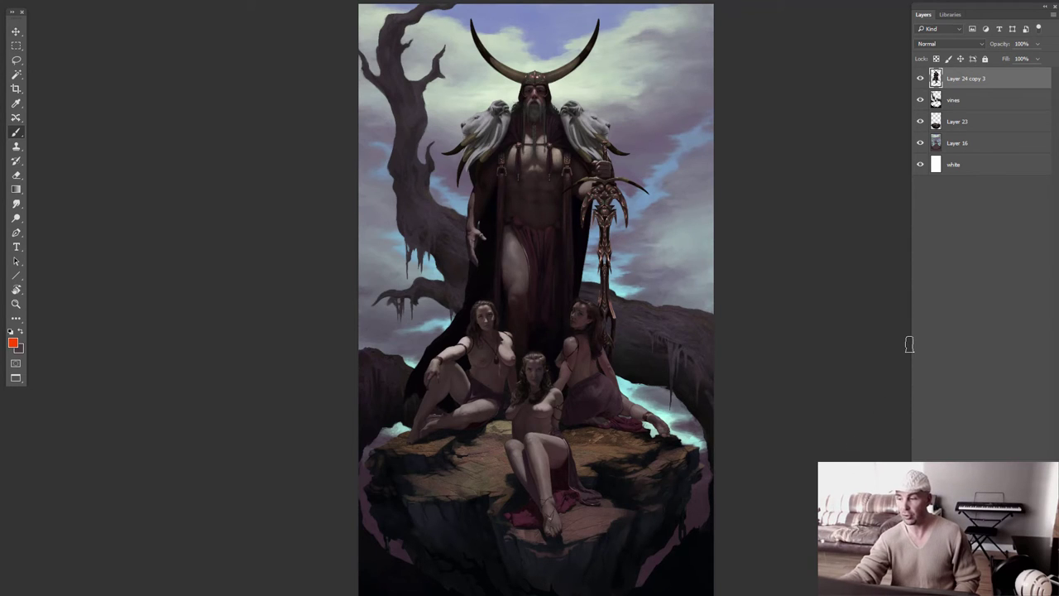
# Group Layer 24 copy 3, vines and Layer 23, expand the group to show its contents, and ungroup it
pyautogui.keyDown('shift'); pyautogui.click(971, 100); pyautogui.keyUp('shift')
pyautogui.keyDown('shift'); pyautogui.click(979, 121); pyautogui.keyUp('shift')
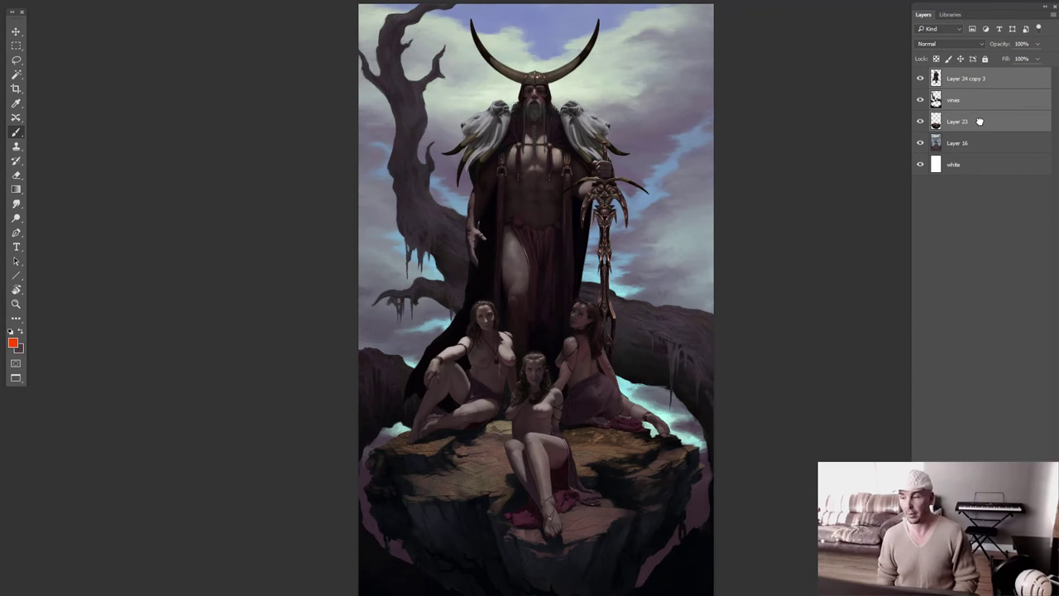
pyautogui.hotkey('ctrl', 'g')
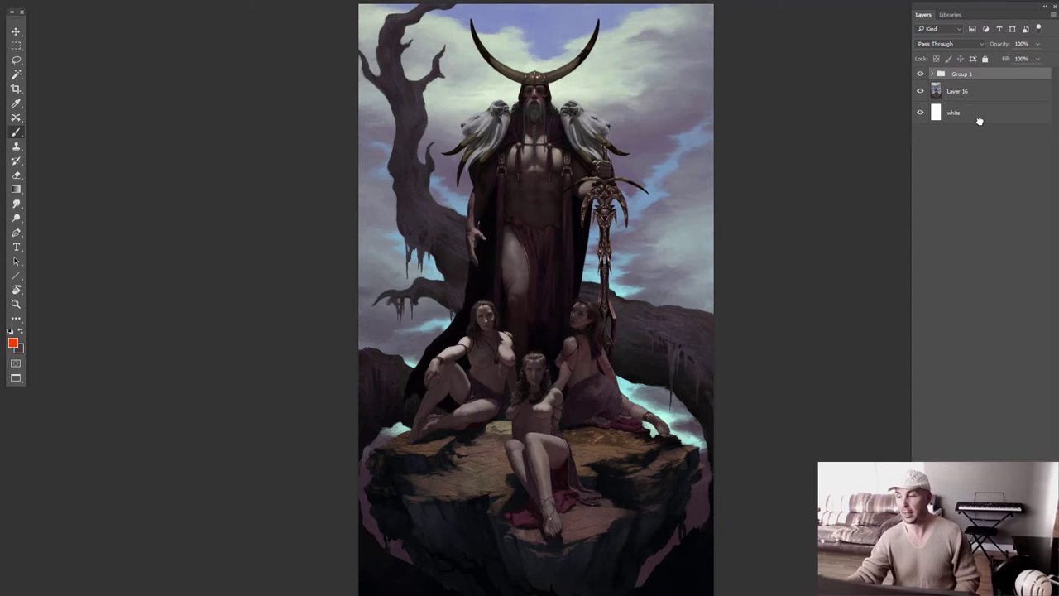
pyautogui.click(932, 74)
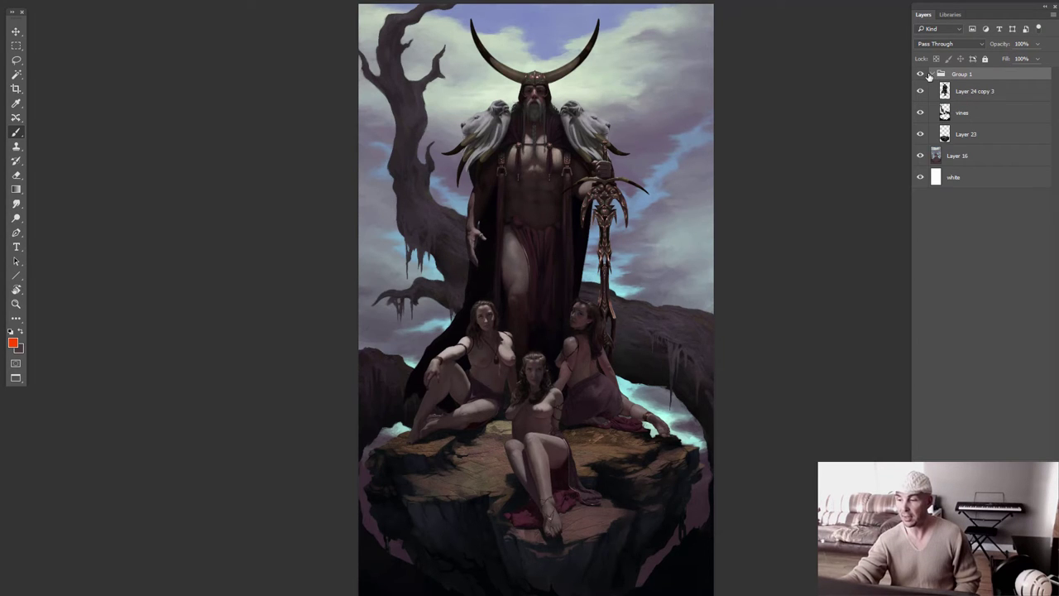
pyautogui.hotkey('ctrl', 'shift', 'g')
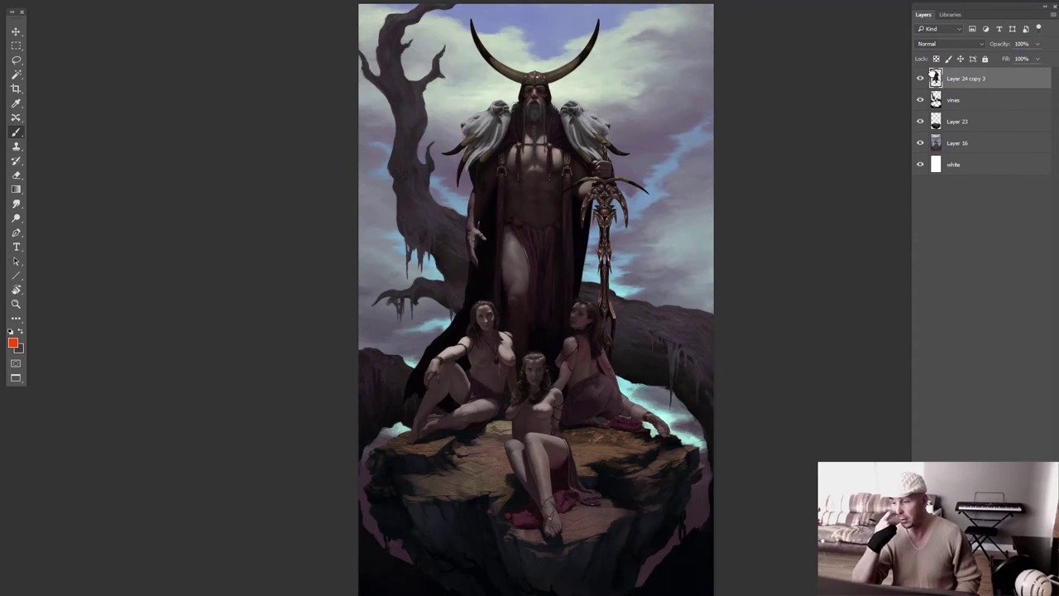
# Group the non-adjacent layers Layer 24 copy 3, Layer 23 and Layer 16 without vines, and undo the grouping
pyautogui.keyDown('ctrl'); pyautogui.click(977, 122); pyautogui.keyUp('ctrl')
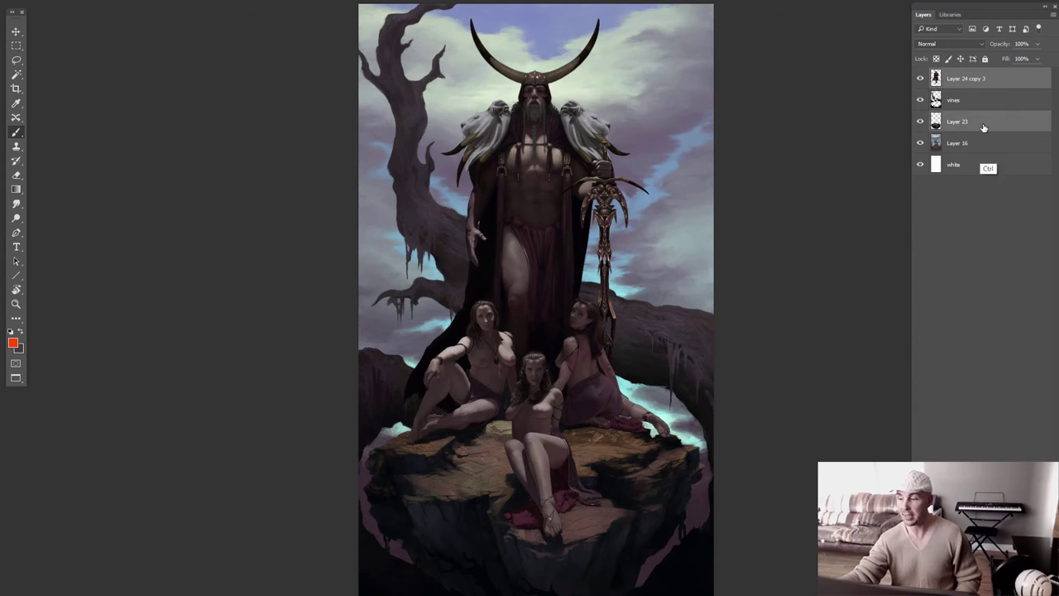
pyautogui.keyDown('ctrl'); pyautogui.click(976, 143); pyautogui.keyUp('ctrl')
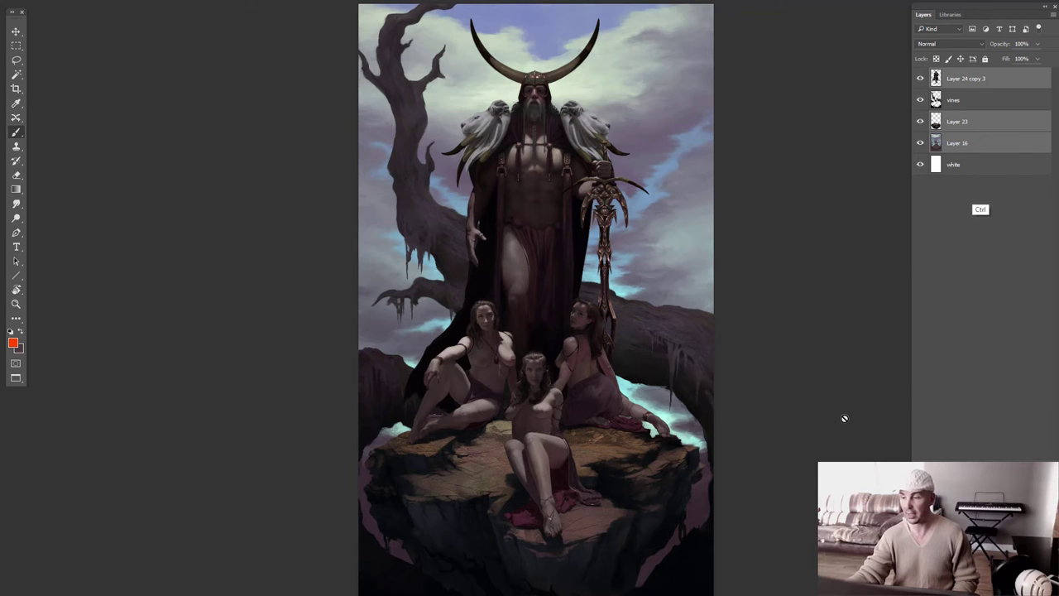
pyautogui.hotkey('ctrl', 'g')
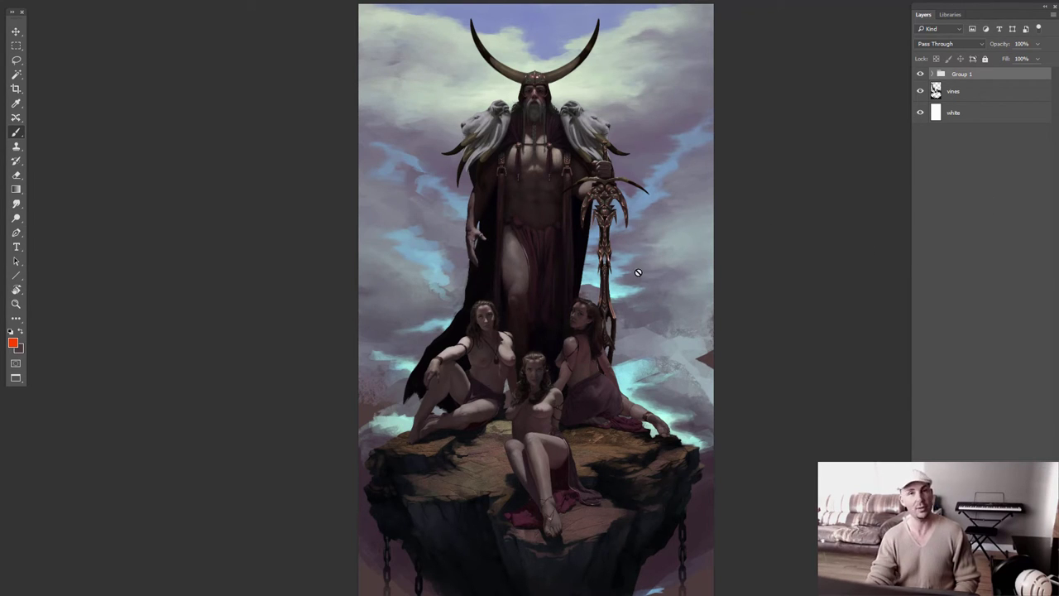
pyautogui.hotkey('ctrl', 'z')
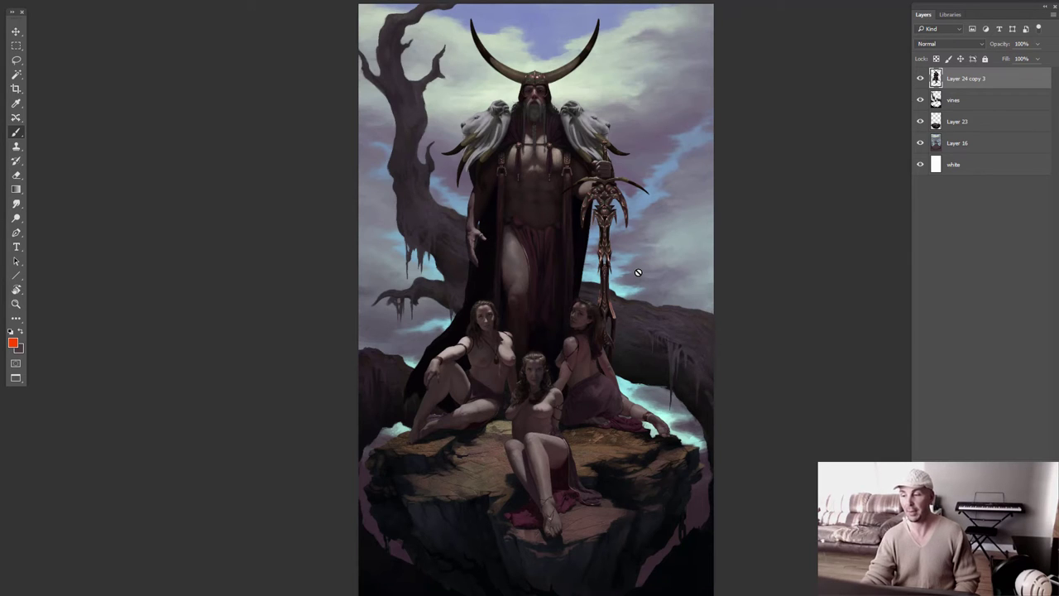
# Group the consecutive layers from Layer 24 copy 3 down to Layer 23, ungroup them, and select only Layer 23
pyautogui.keyDown('shift'); pyautogui.click(961, 124); pyautogui.keyUp('shift')
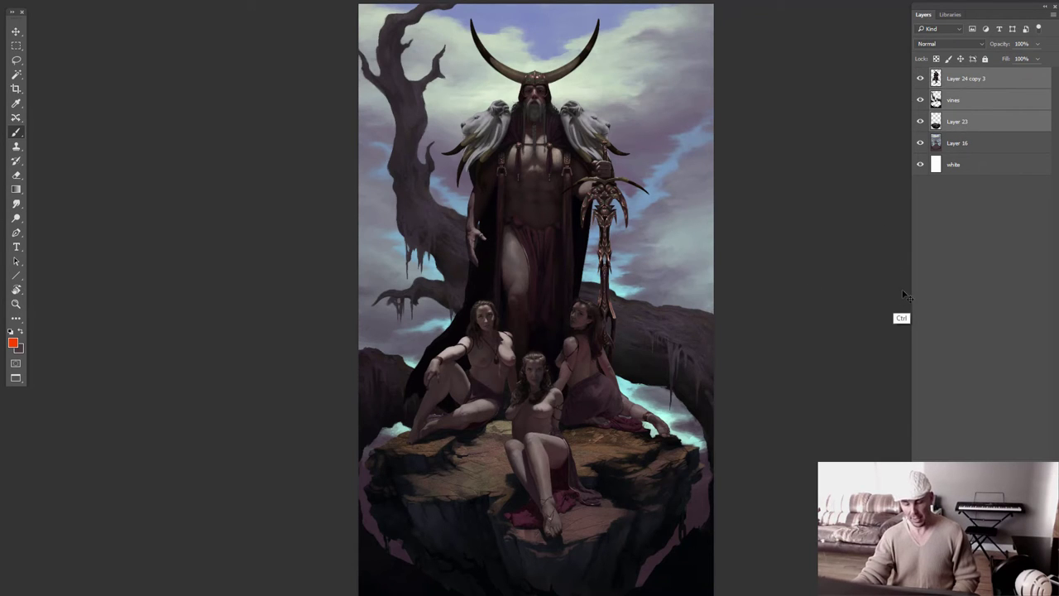
pyautogui.hotkey('ctrl', 'g')
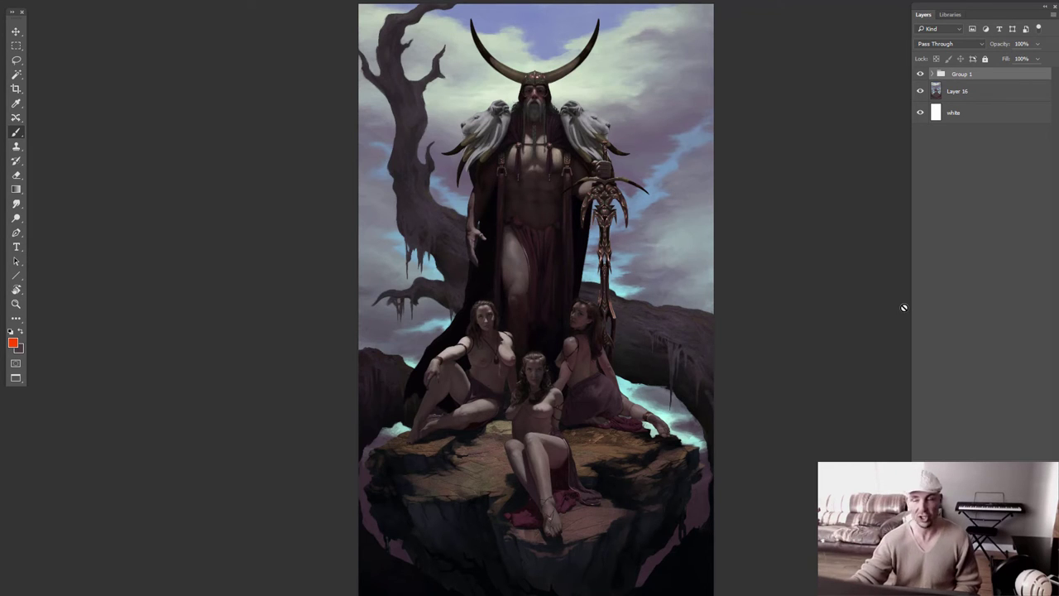
pyautogui.hotkey('ctrl', 'shift', 'g')
pyautogui.click(966, 123)
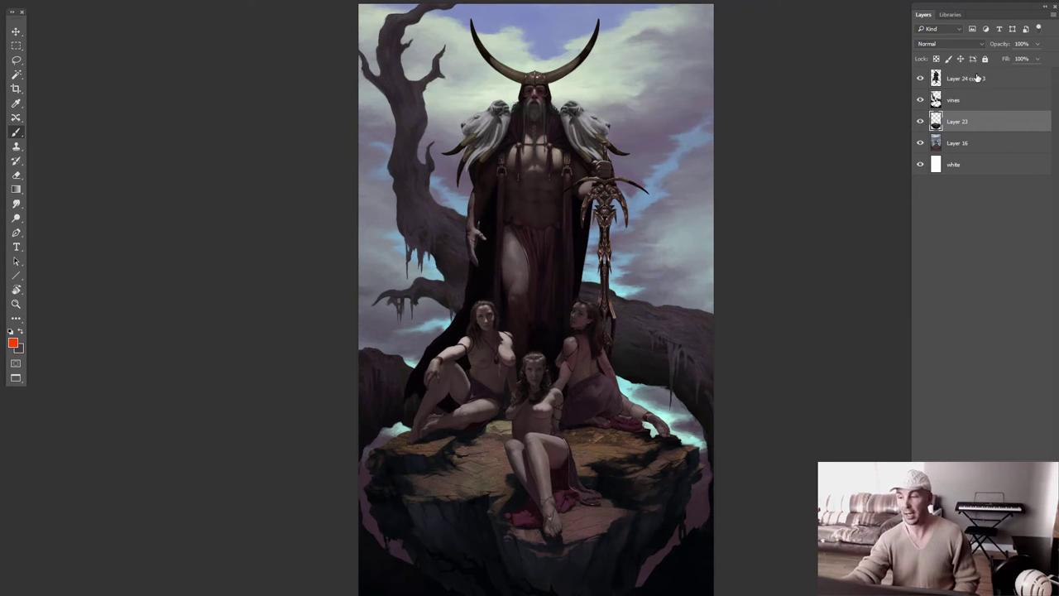
# Add eight new empty layers above Layer 24 copy 3
pyautogui.click(979, 80)
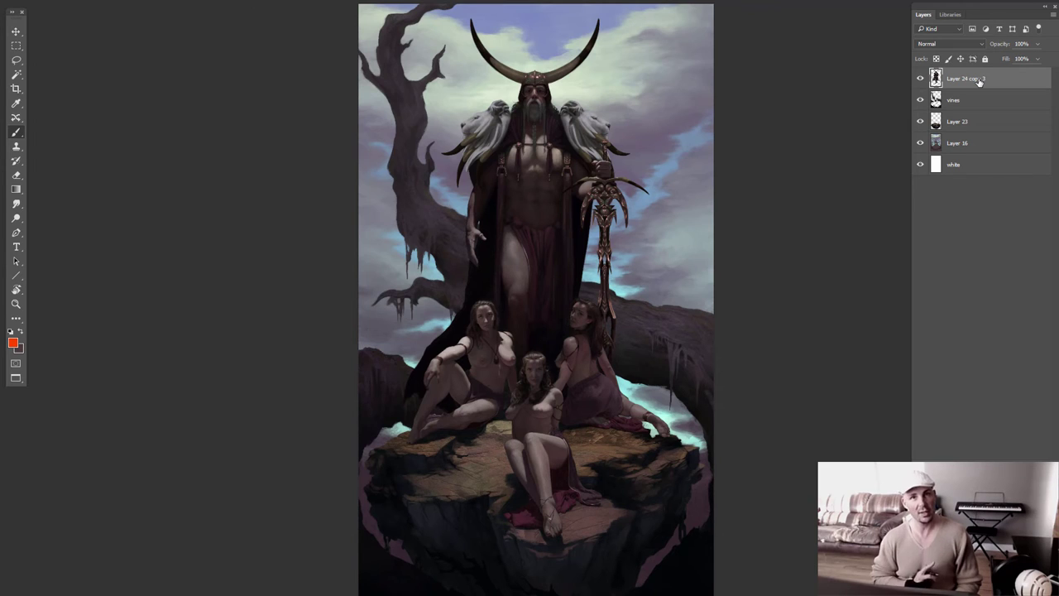
pyautogui.hotkey('ctrl', 'alt', 'shift', 'n')
pyautogui.hotkey('ctrl', 'alt', 'shift', 'n')
pyautogui.hotkey('ctrl', 'alt', 'shift', 'n')
pyautogui.hotkey('ctrl', 'alt', 'shift', 'n')
pyautogui.hotkey('ctrl', 'alt', 'shift', 'n')
pyautogui.hotkey('ctrl', 'alt', 'shift', 'n')
pyautogui.hotkey('ctrl', 'alt', 'shift', 'n')
pyautogui.hotkey('ctrl', 'alt', 'shift', 'n')
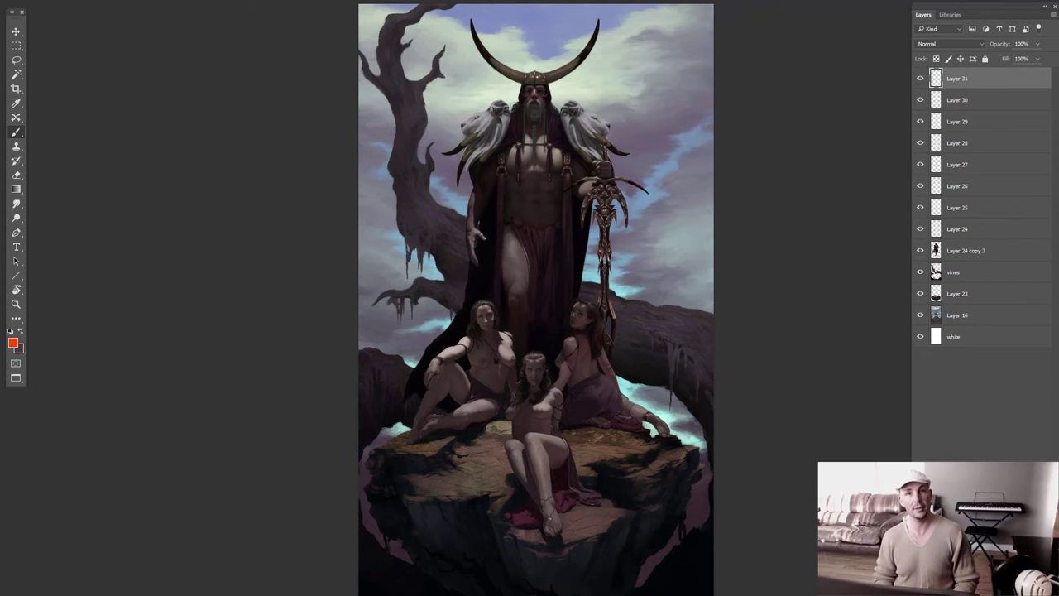
# Group all layers from the topmost empty layer down to vines, and toggle the group's visibility off and on
pyautogui.keyDown('shift'); pyautogui.click(982, 272); pyautogui.keyUp('shift')
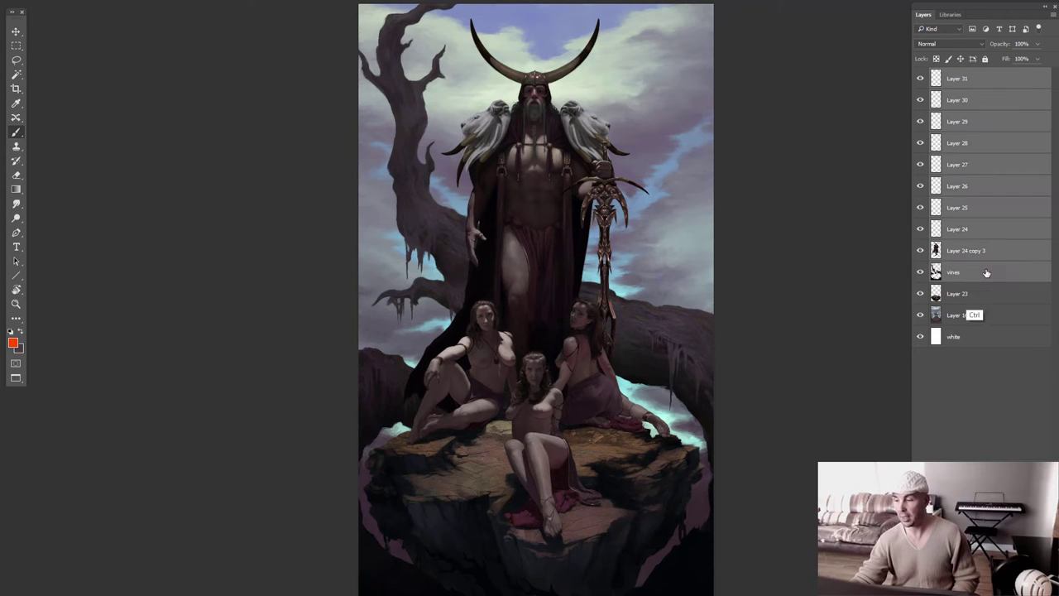
pyautogui.hotkey('ctrl', 'g')
pyautogui.click(920, 74)
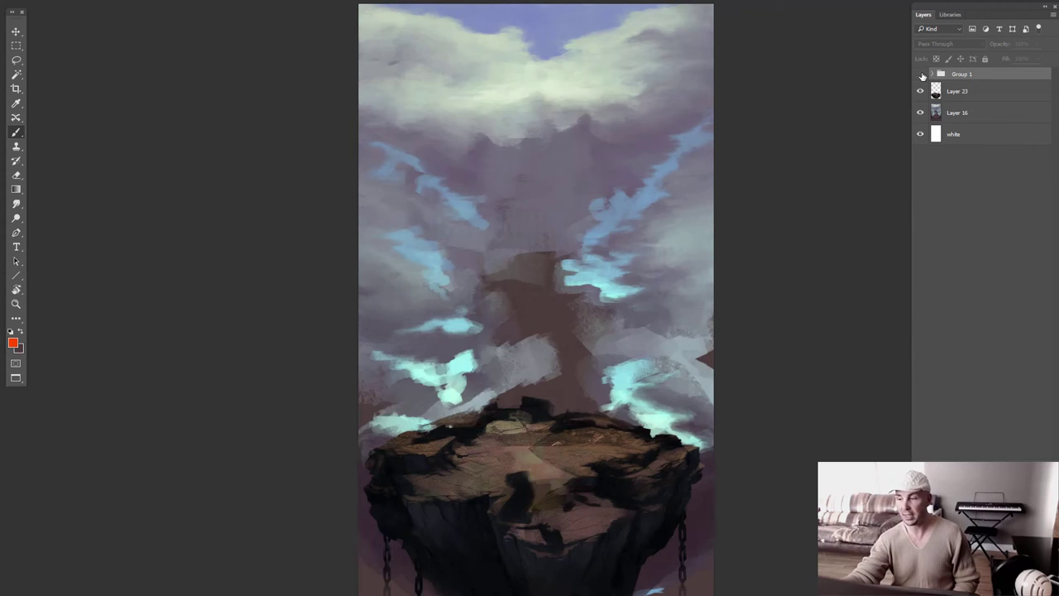
pyautogui.click(920, 73)
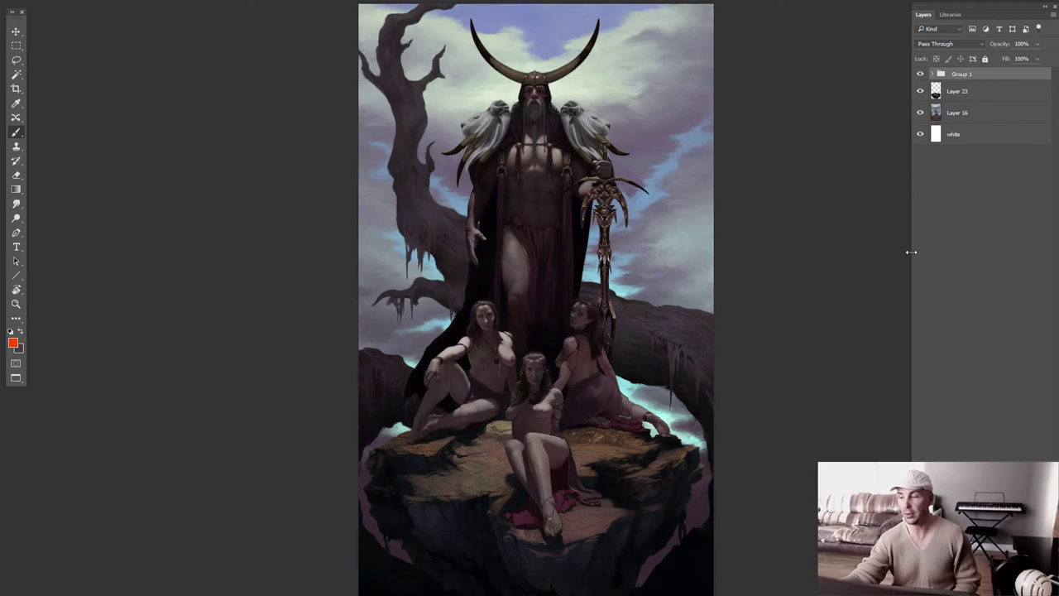
# Assign a red color label to Group 1
pyautogui.rightClick(920, 73)
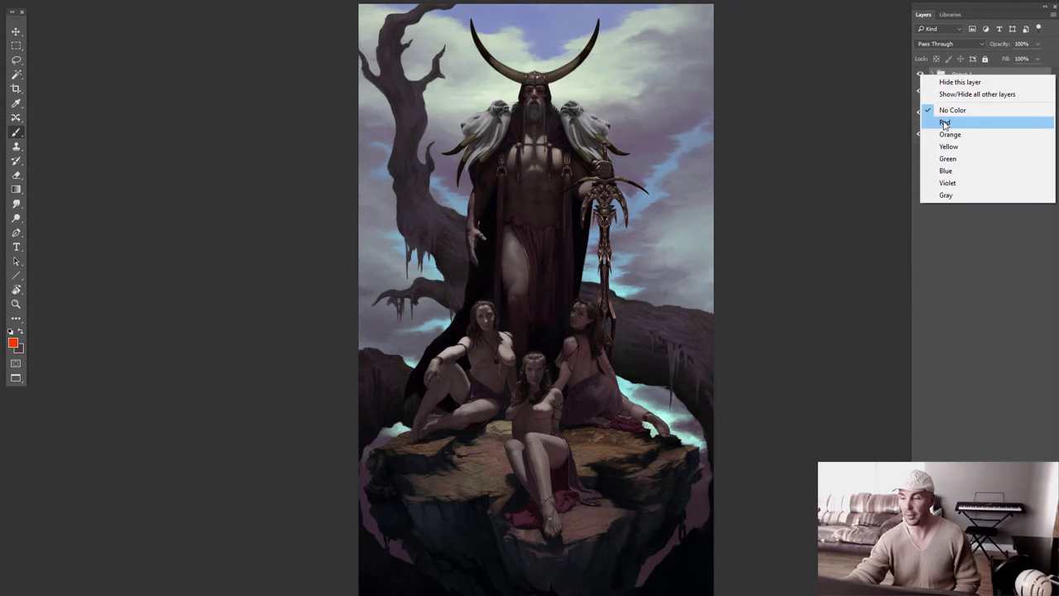
pyautogui.press('Escape')
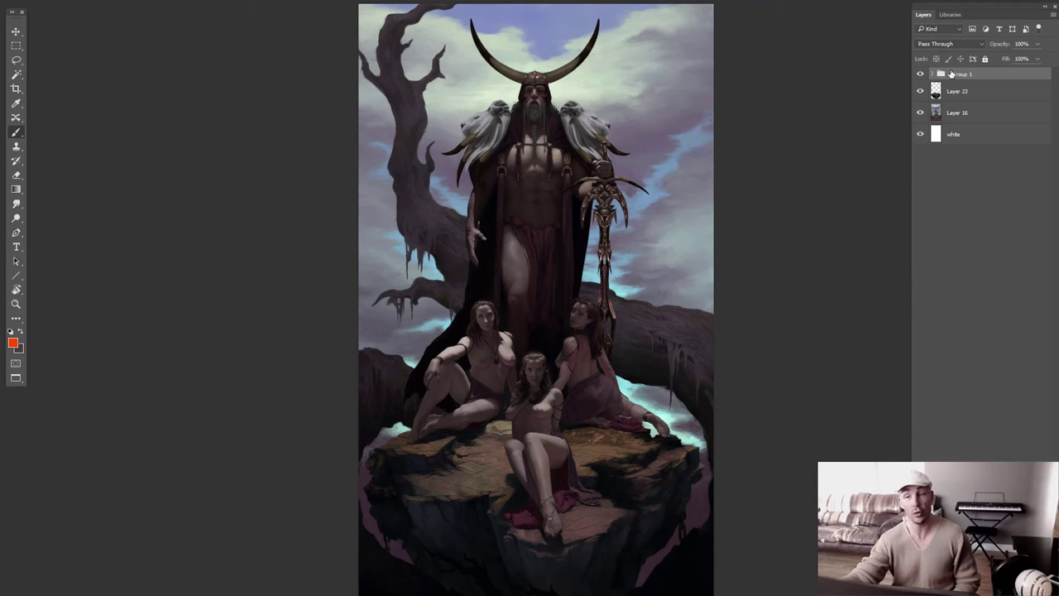
pyautogui.rightClick(920, 74)
pyautogui.click(943, 122)
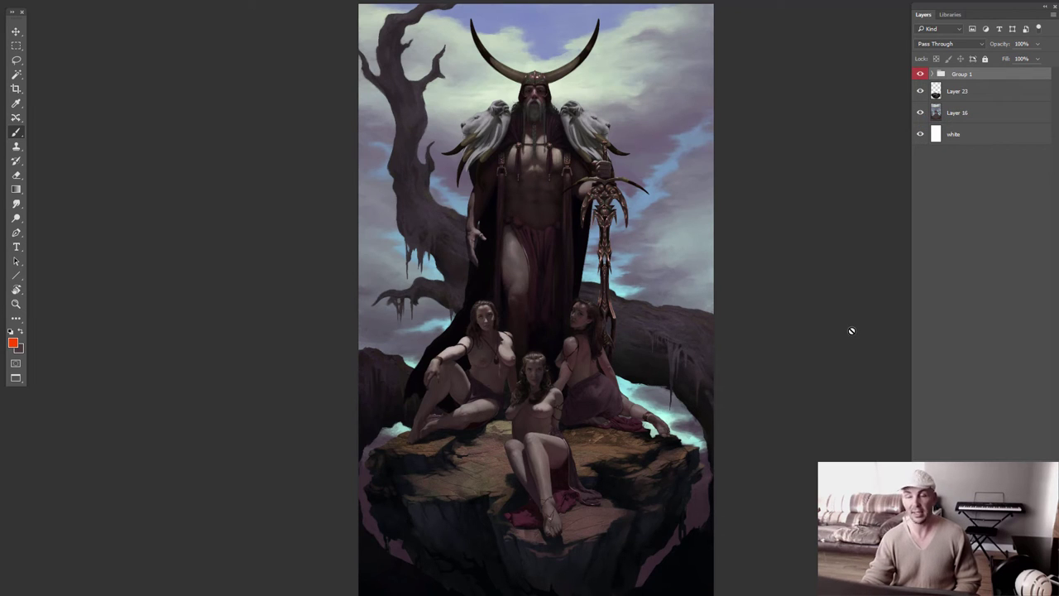
# Expand Group 1 to check the layers inside it, and ungroup it
pyautogui.click(932, 73)
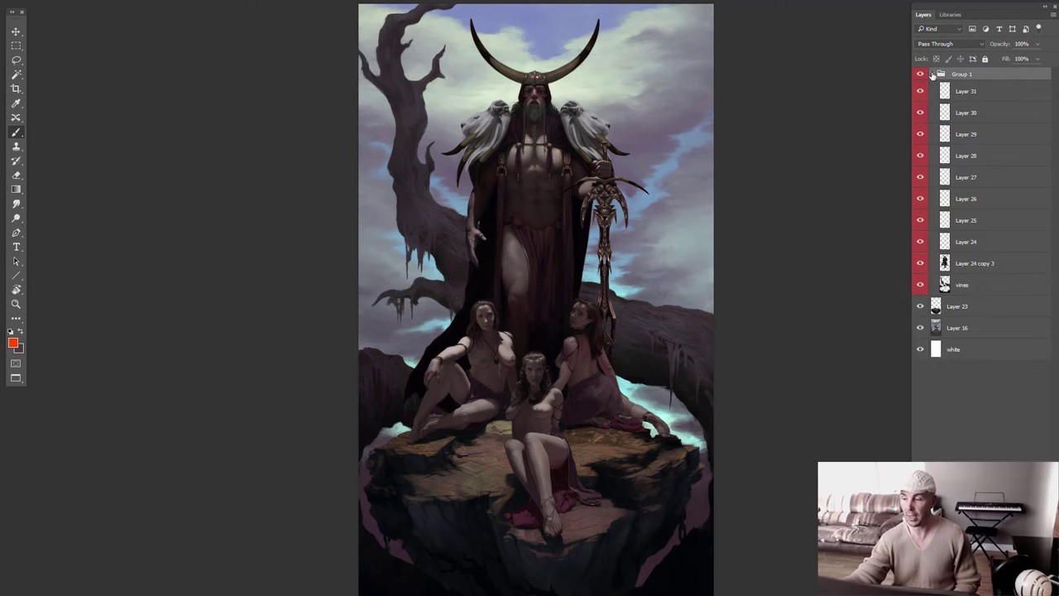
pyautogui.click(932, 73)
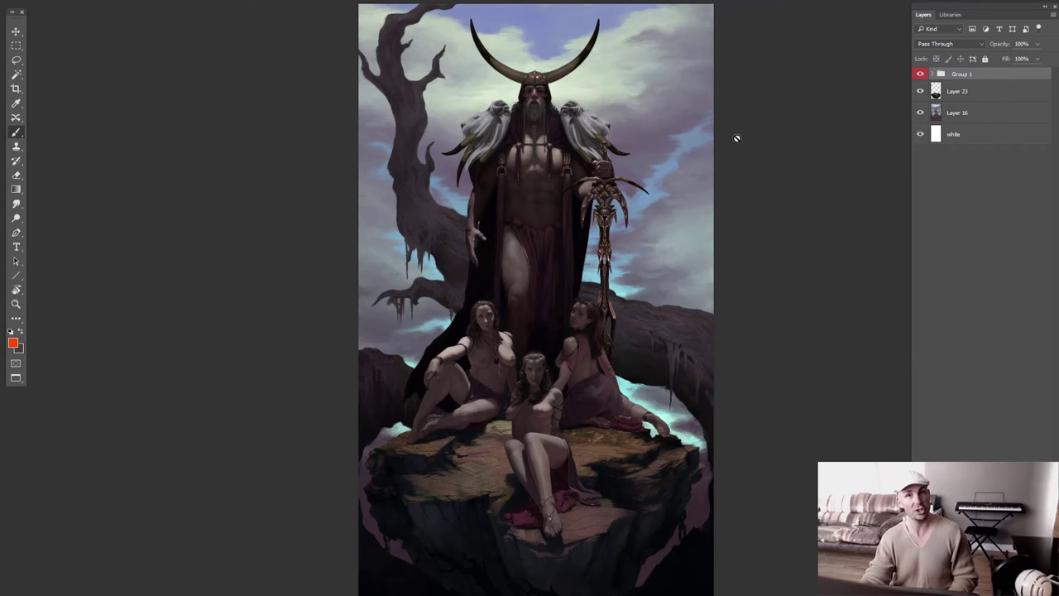
pyautogui.hotkey('ctrl', 'shift', 'g')
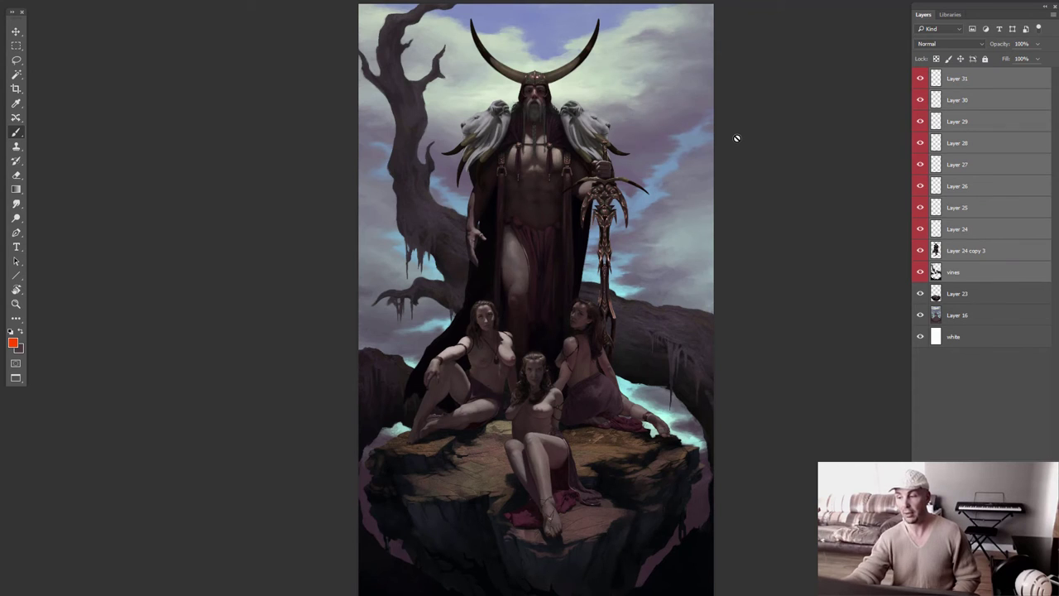
# Paint rough orange-red strokes over the torso and sword on Layer 26 and on a new layer directly above it
pyautogui.click(958, 186)
pyautogui.moveTo(629, 212)
pyautogui.mouseDown()
pyautogui.moveTo(579, 260)
pyautogui.moveTo(542, 175)
pyautogui.mouseUp()
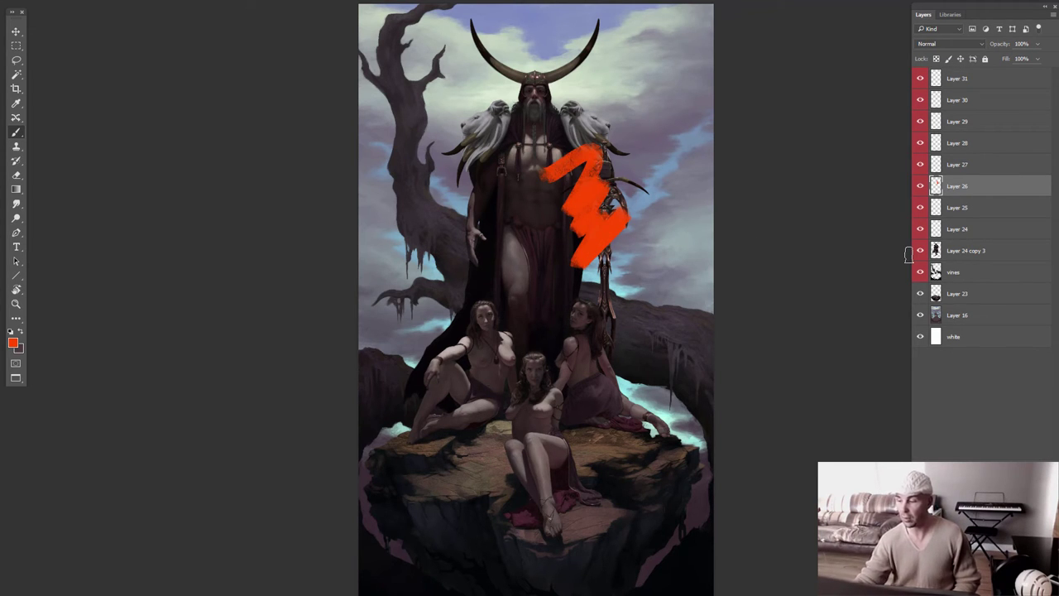
pyautogui.hotkey('ctrl', 'shift', 'alt', 'n')
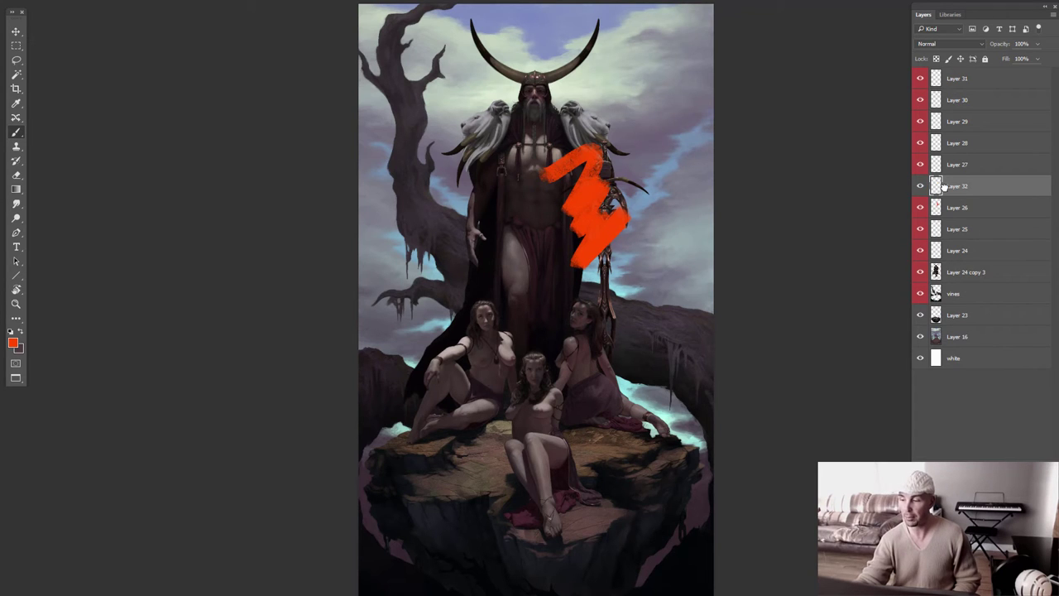
pyautogui.moveTo(634, 212)
pyautogui.mouseDown()
pyautogui.moveTo(632, 223)
pyautogui.moveTo(604, 157)
pyautogui.moveTo(566, 227)
pyautogui.mouseUp()
# Group all layers from Layer 31 down to vines and expand the group to compare the unlabeled layer with the red ones
pyautogui.click(960, 79)
pyautogui.keyDown('shift'); pyautogui.click(962, 81); pyautogui.keyUp('shift')
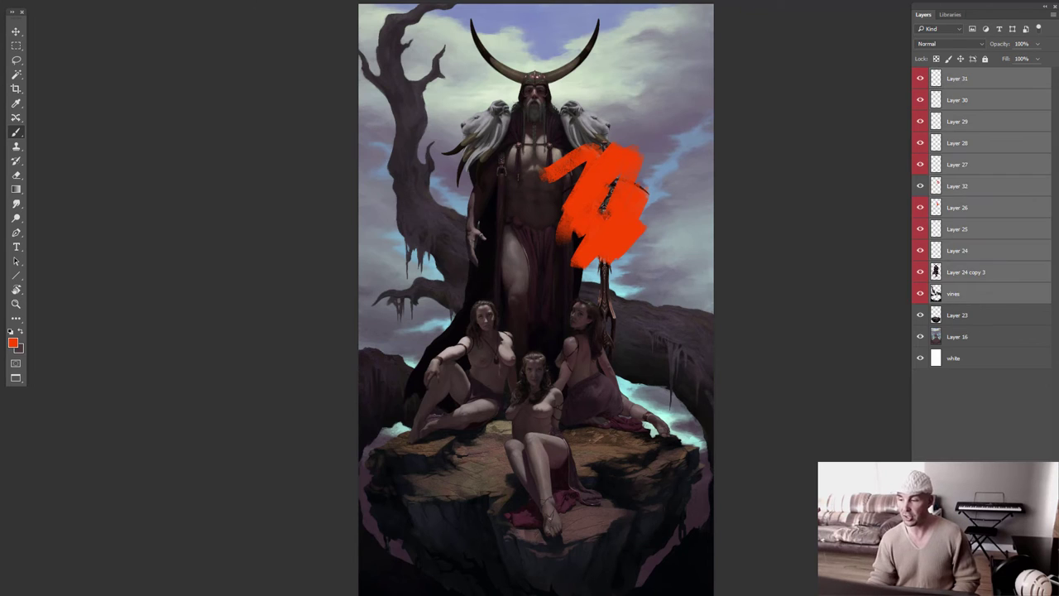
pyautogui.hotkey('ctrl', 'g')
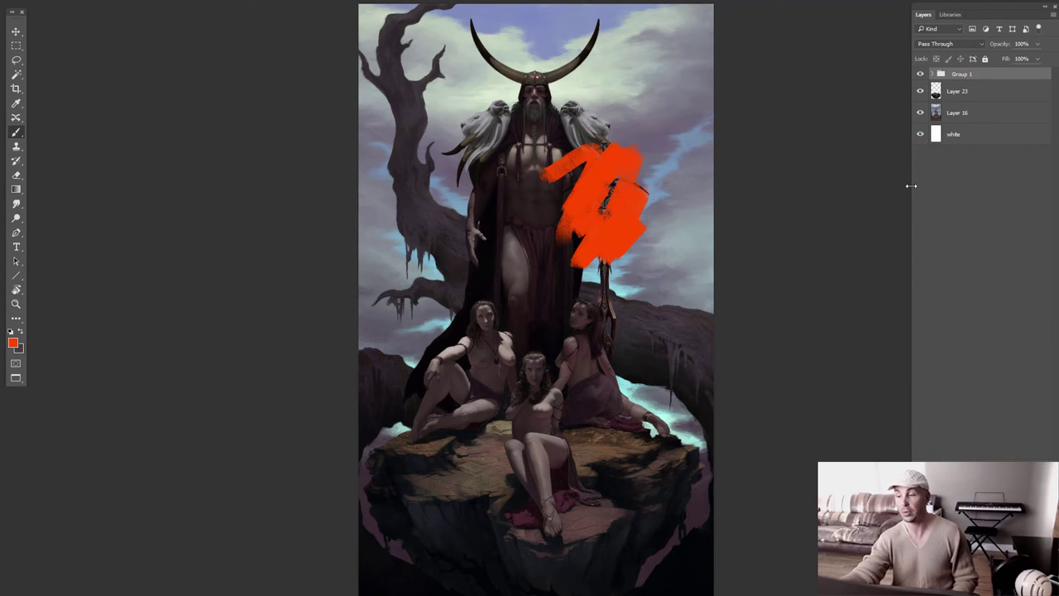
pyautogui.click(932, 74)
pyautogui.click(960, 199)
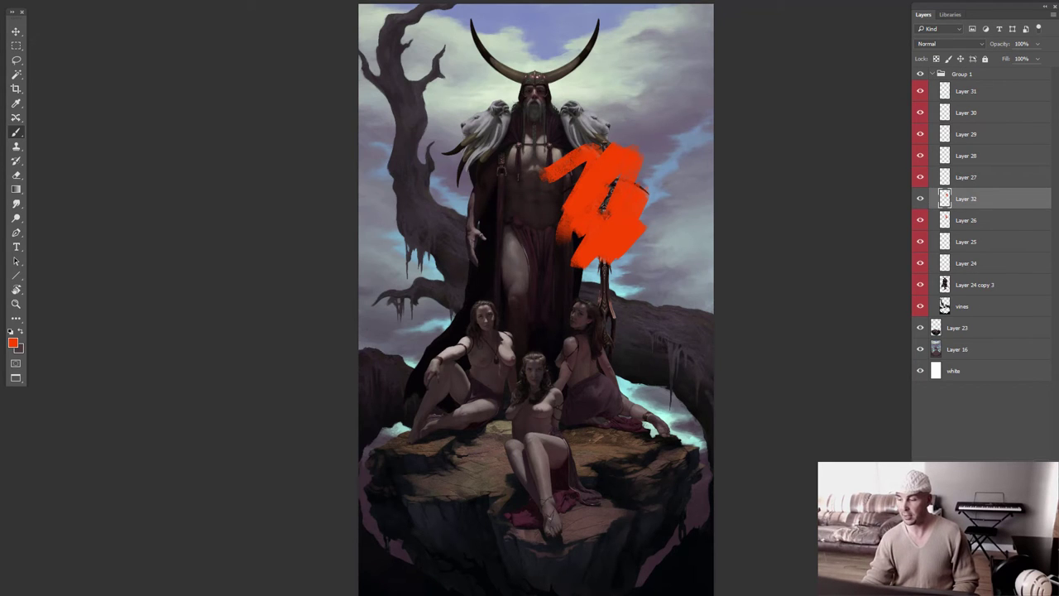
pyautogui.click(933, 73)
# Toggle the visibility of Group 1 off and on, and ungroup it
pyautogui.click(955, 75)
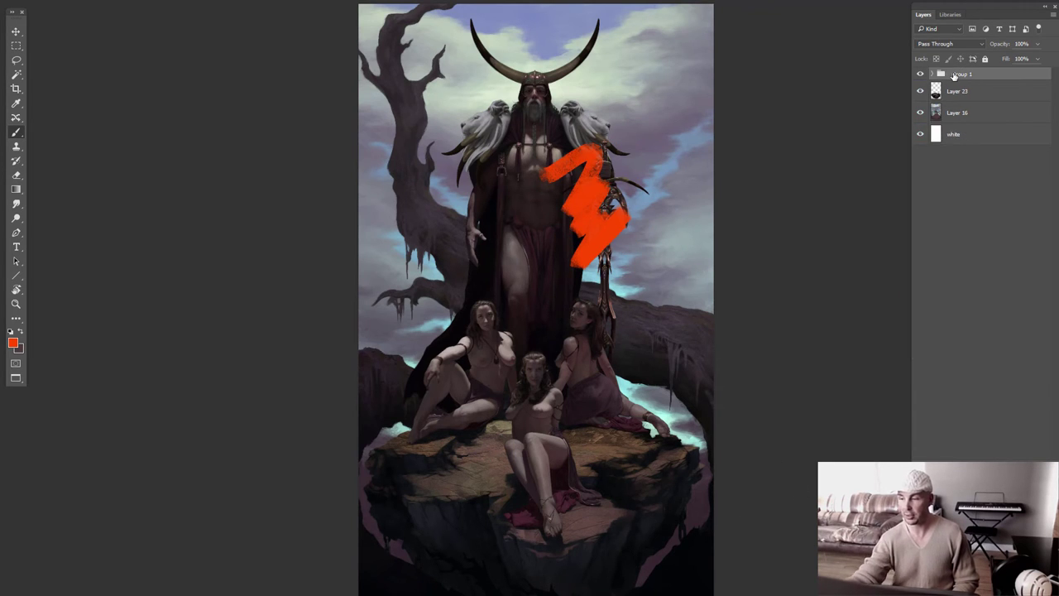
pyautogui.click(920, 74)
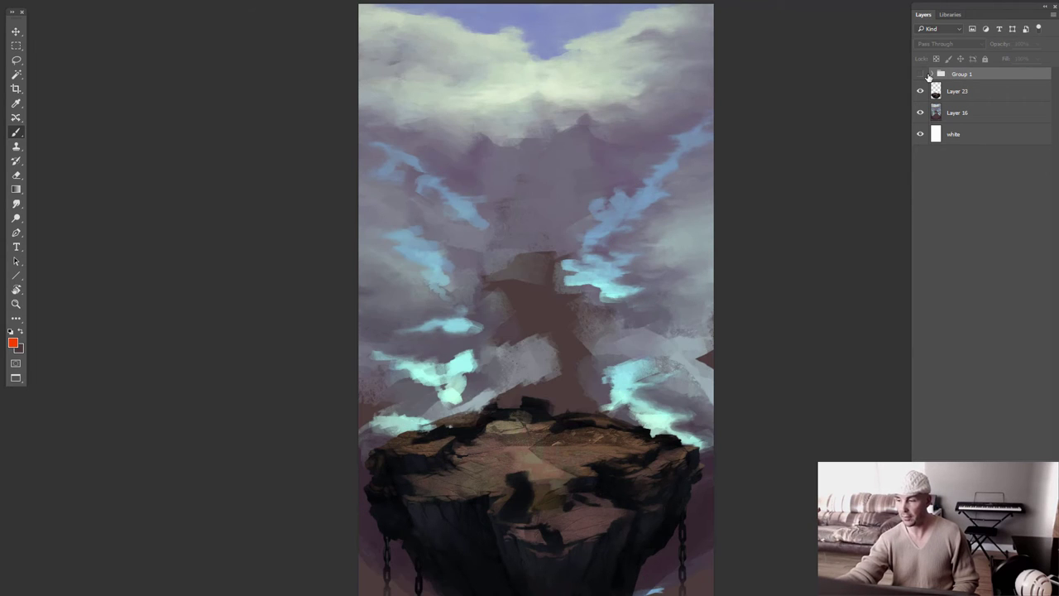
pyautogui.click(920, 74)
pyautogui.hotkey('ctrl', 'shift', 'g')
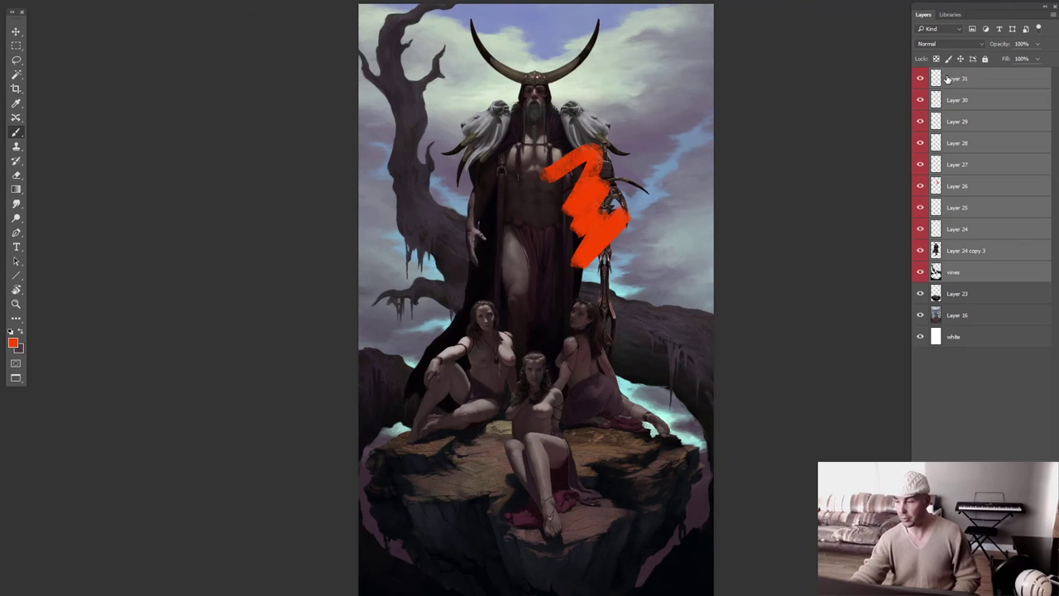
# Delete Layer 24 through Layer 31, keeping Layer 24 copy 3 and the layers below it
pyautogui.click(967, 250)
pyautogui.click(968, 229)
pyautogui.keyDown('shift'); pyautogui.click(988, 78); pyautogui.keyUp('shift')
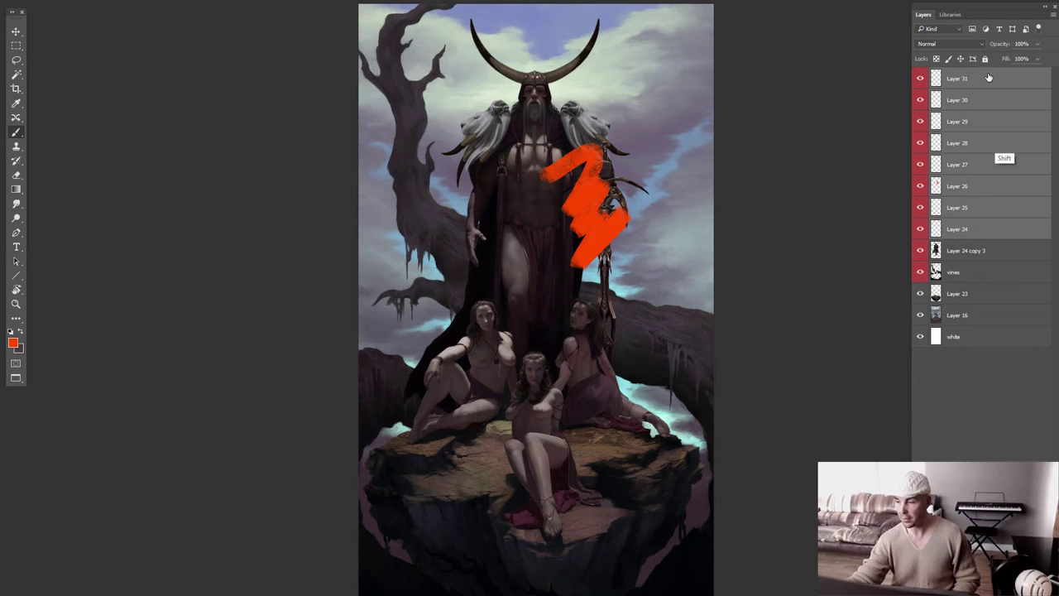
pyautogui.press('Delete')
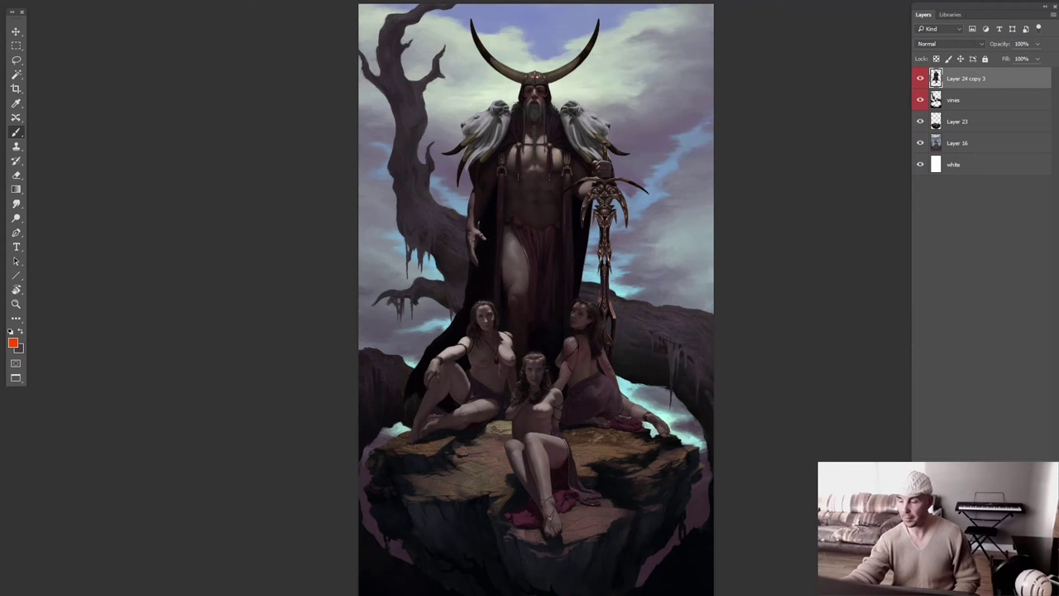
# Assign red color labels to Layer 23 and Layer 16
pyautogui.rightClick(920, 120)
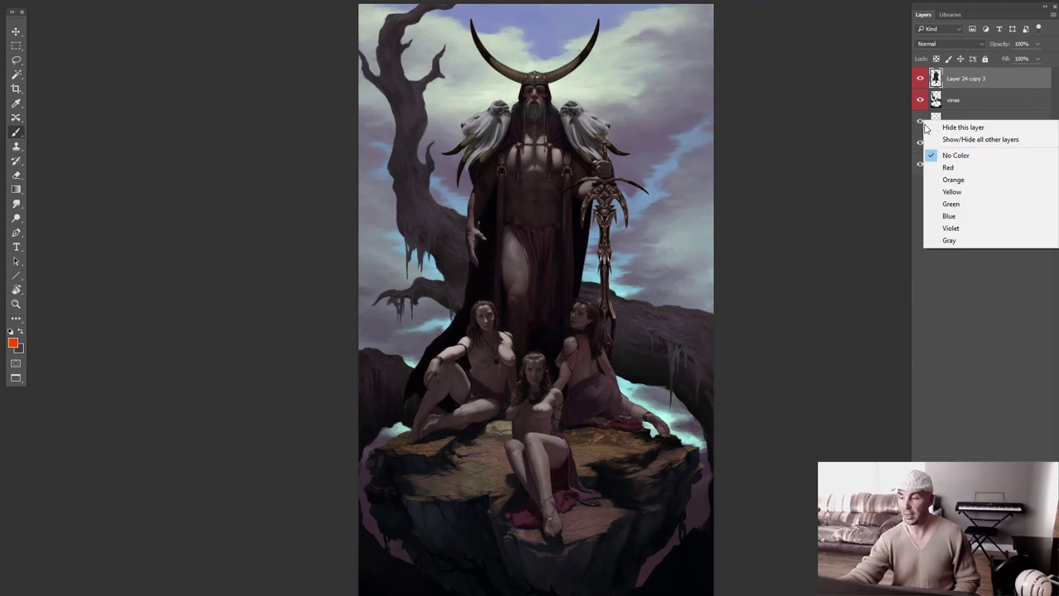
pyautogui.click(950, 168)
pyautogui.rightClick(920, 142)
pyautogui.click(948, 187)
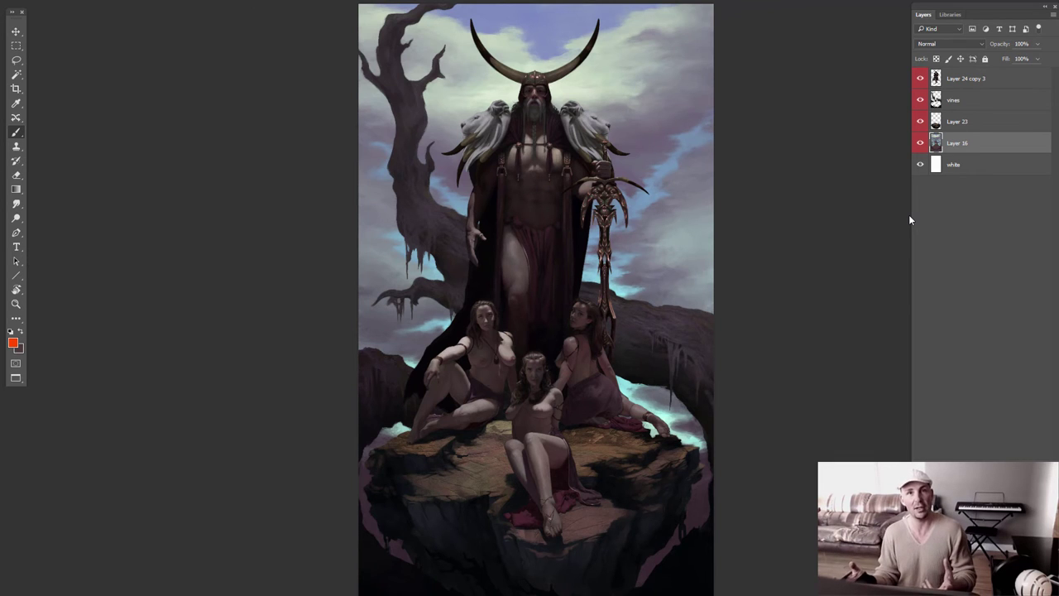
# Clear the color labels from Layer 24 copy 3 through Layer 16 by grouping them, choosing No Color, and ungrouping
pyautogui.click(967, 78)
pyautogui.keyDown('shift'); pyautogui.click(968, 144); pyautogui.keyUp('shift')
pyautogui.hotkey('ctrl', 'g')
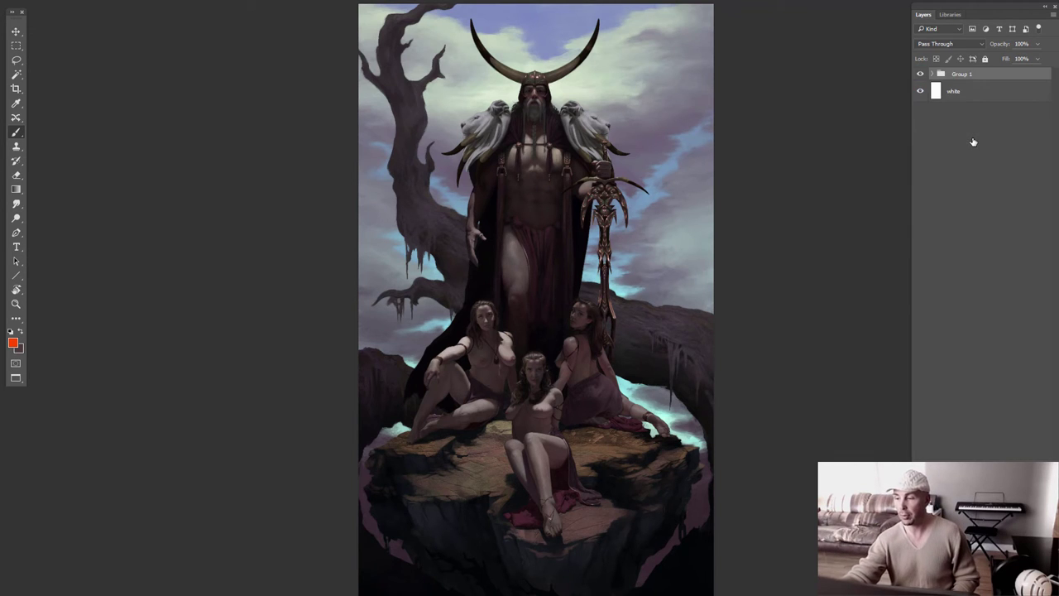
pyautogui.rightClick(922, 76)
pyautogui.click(950, 114)
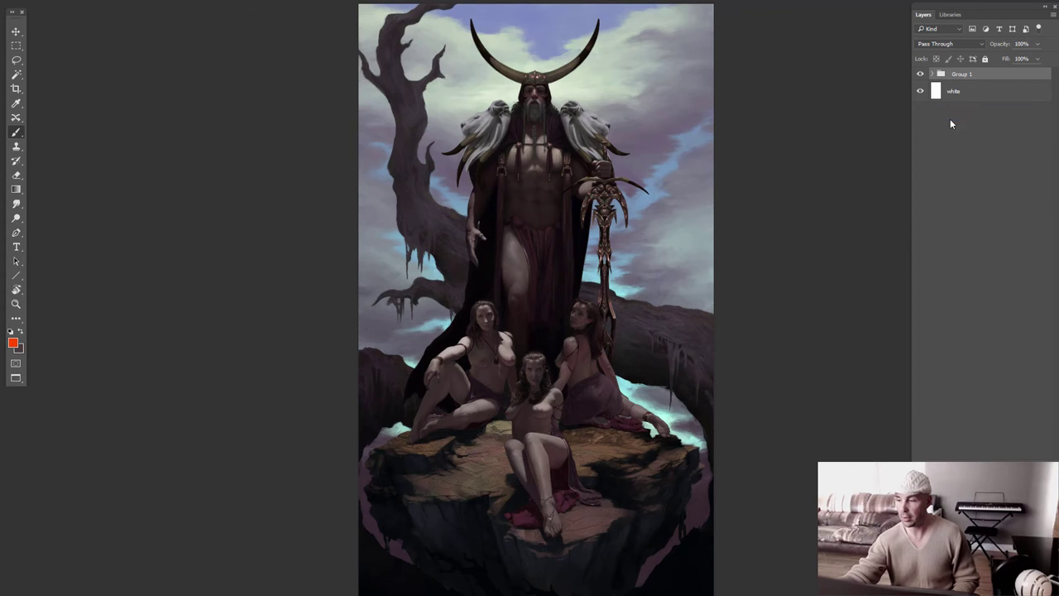
pyautogui.rightClick(963, 73)
pyautogui.click(1005, 133)
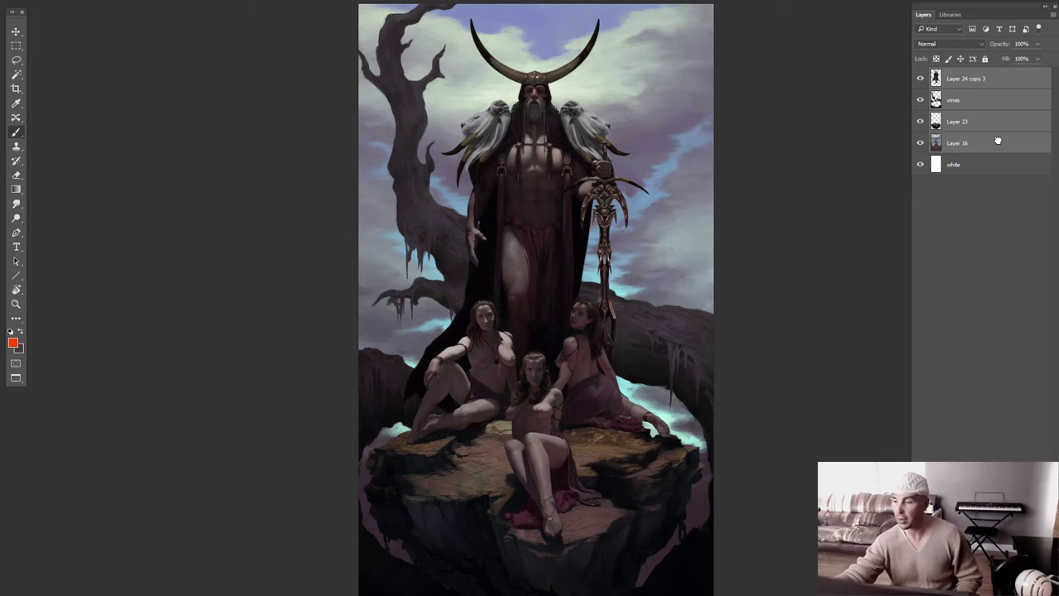
pyautogui.rightClick(920, 78)
pyautogui.rightClick(949, 118)
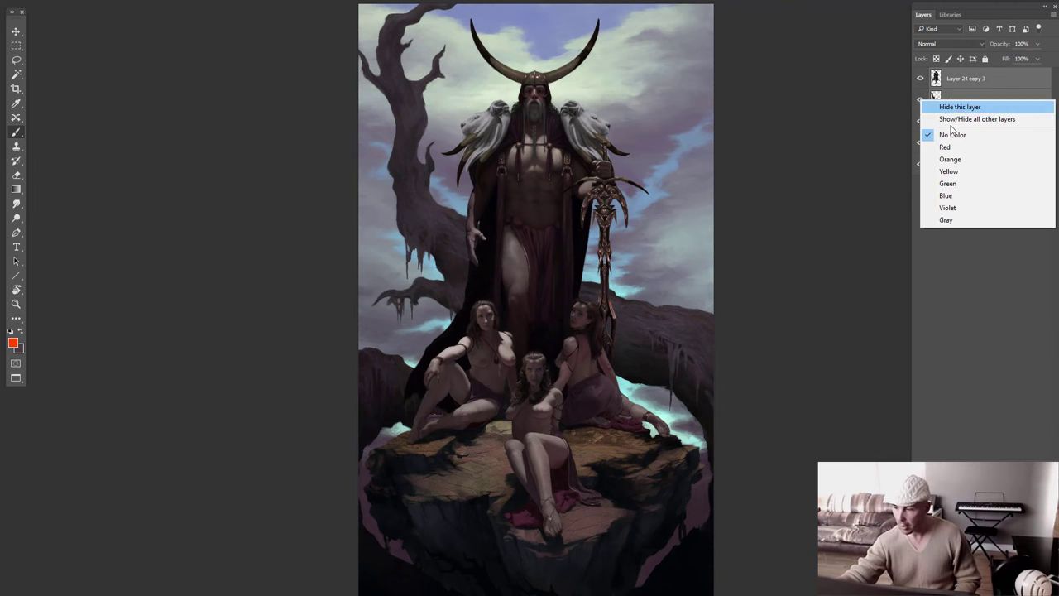
pyautogui.click(950, 139)
pyautogui.rightClick(951, 143)
pyautogui.click(950, 145)
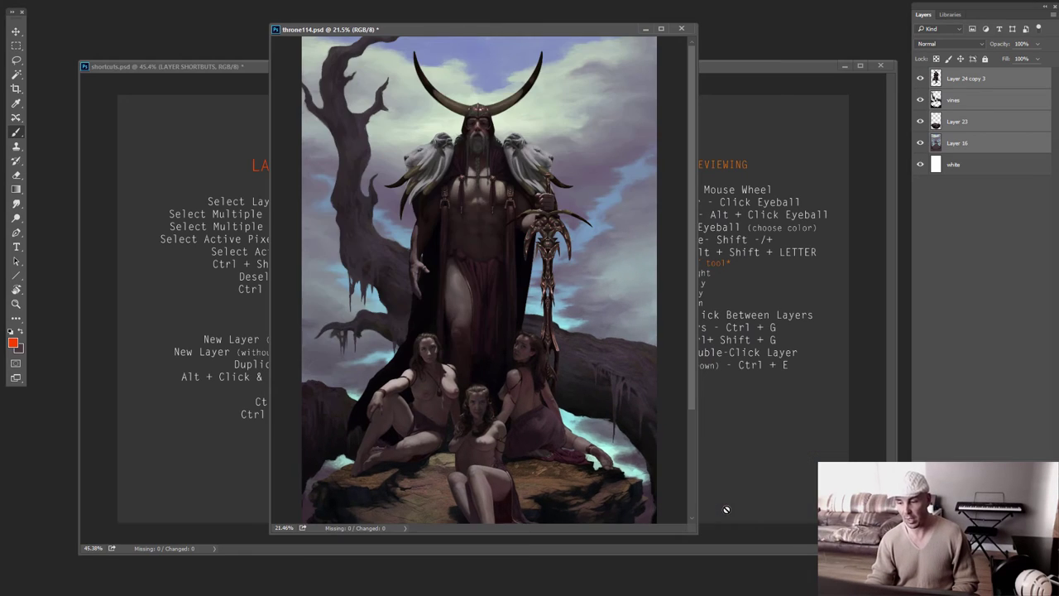
# Review the layer shortcut list in shortcuts.psd without rasterizing its type layer, and return to throne114.psd
pyautogui.click(784, 80)
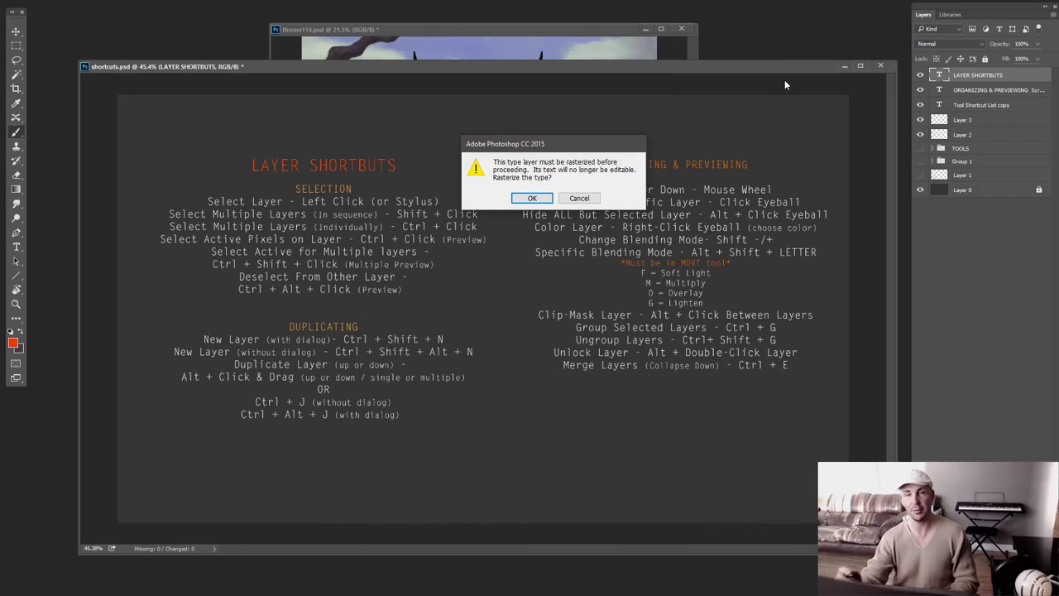
pyautogui.click(580, 198)
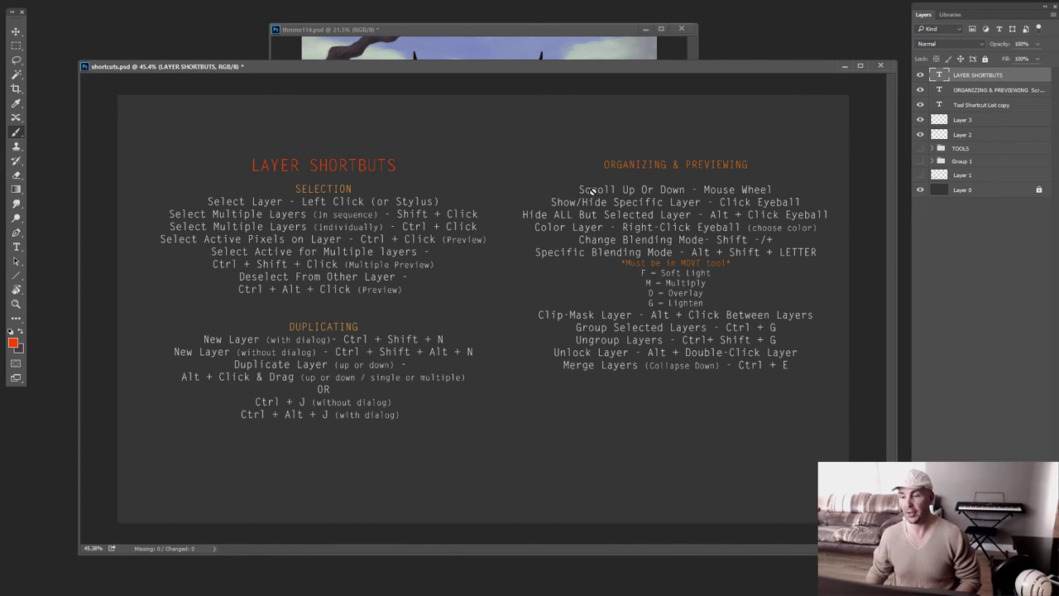
pyautogui.click(612, 28)
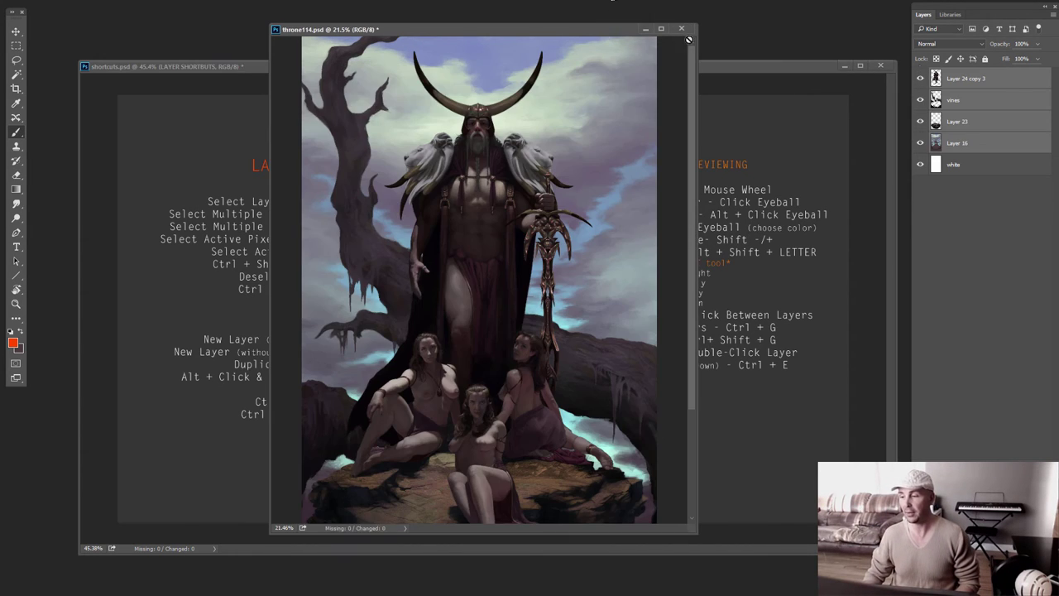
# Add a new layer above Layer 24 copy 3 and paint an orange-red stroke over the figure's shoulder and chest
pyautogui.click(989, 77)
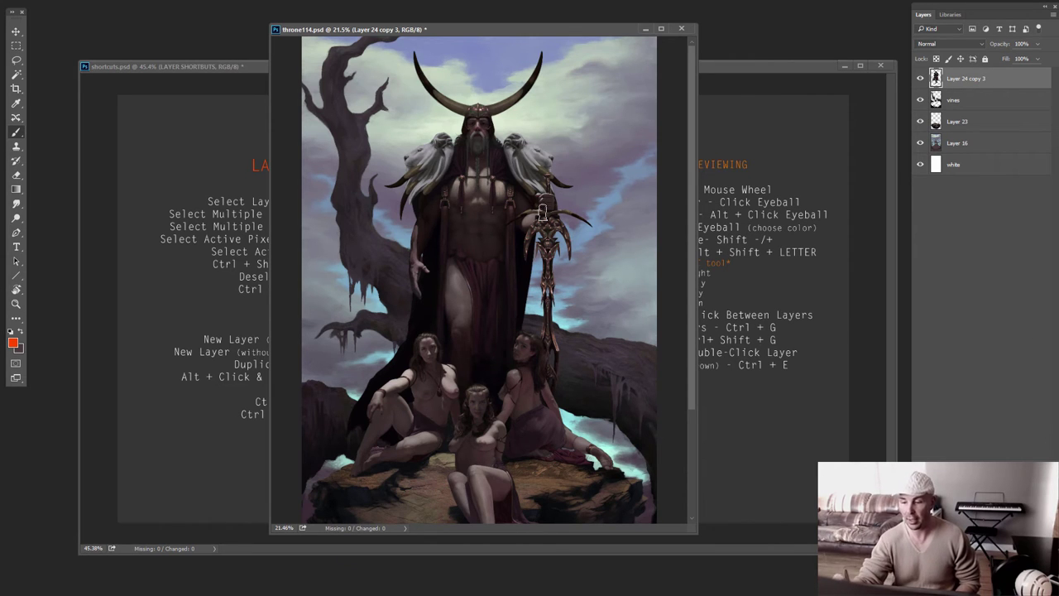
pyautogui.hotkey('ctrl', 'shift', 'alt', 'n')
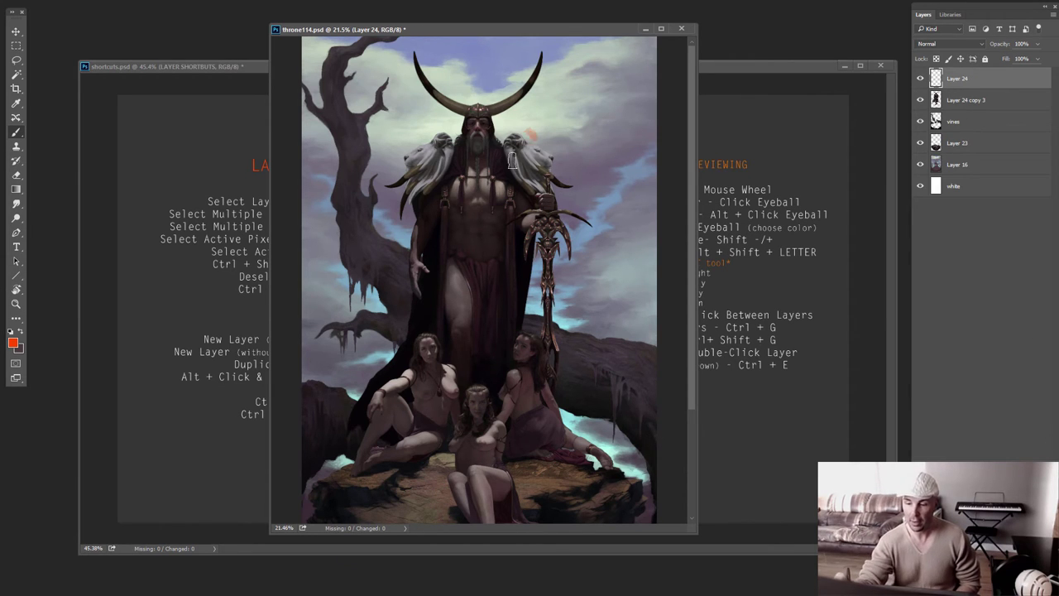
pyautogui.moveTo(512, 159); pyautogui.dragTo(493, 261)
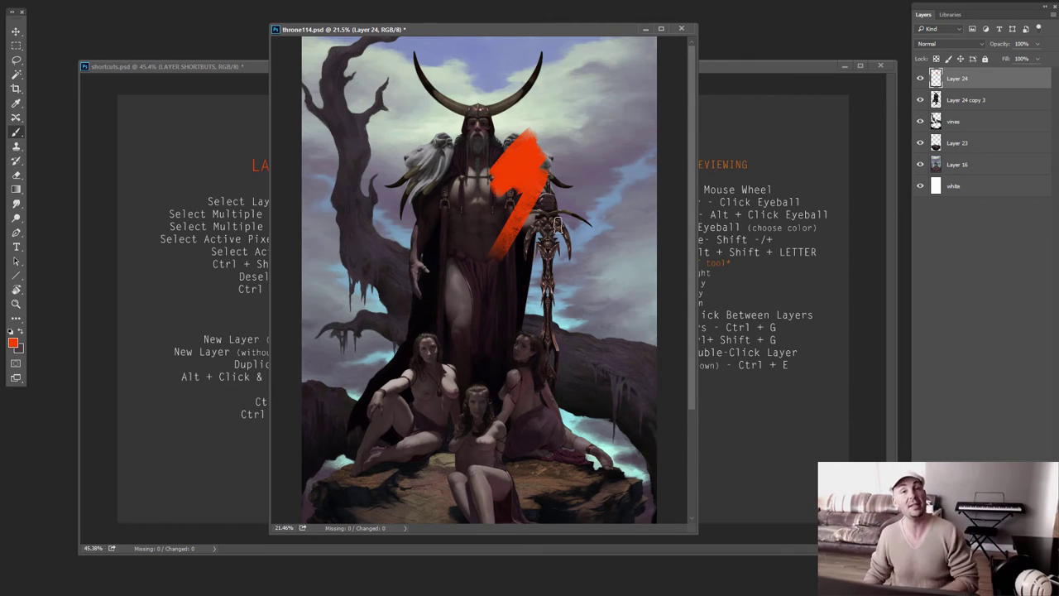
# Look through the available blending modes for Layer 24 without choosing one
pyautogui.click(947, 44)
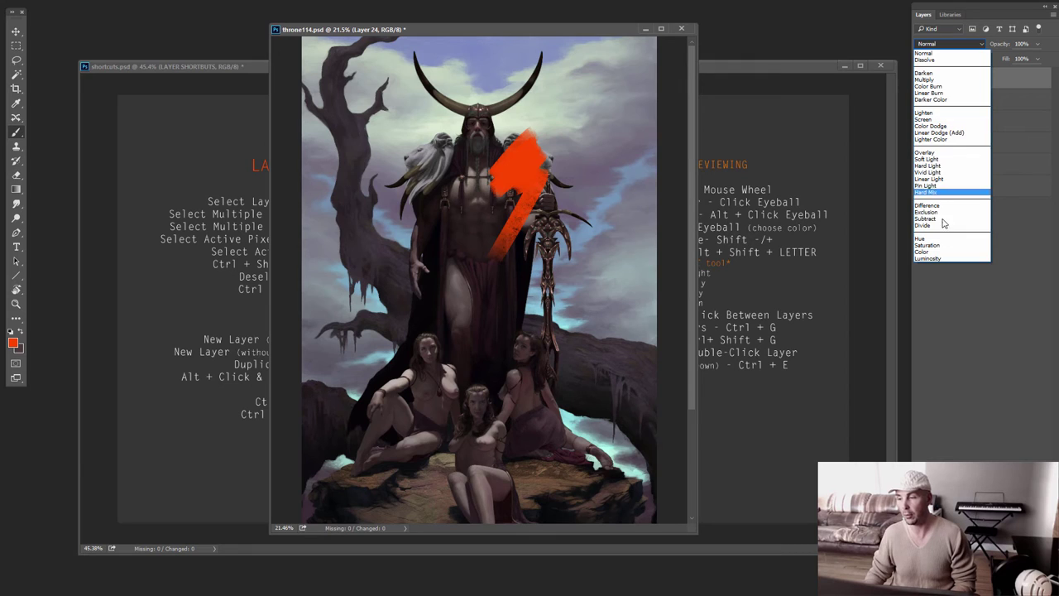
pyautogui.click(946, 44)
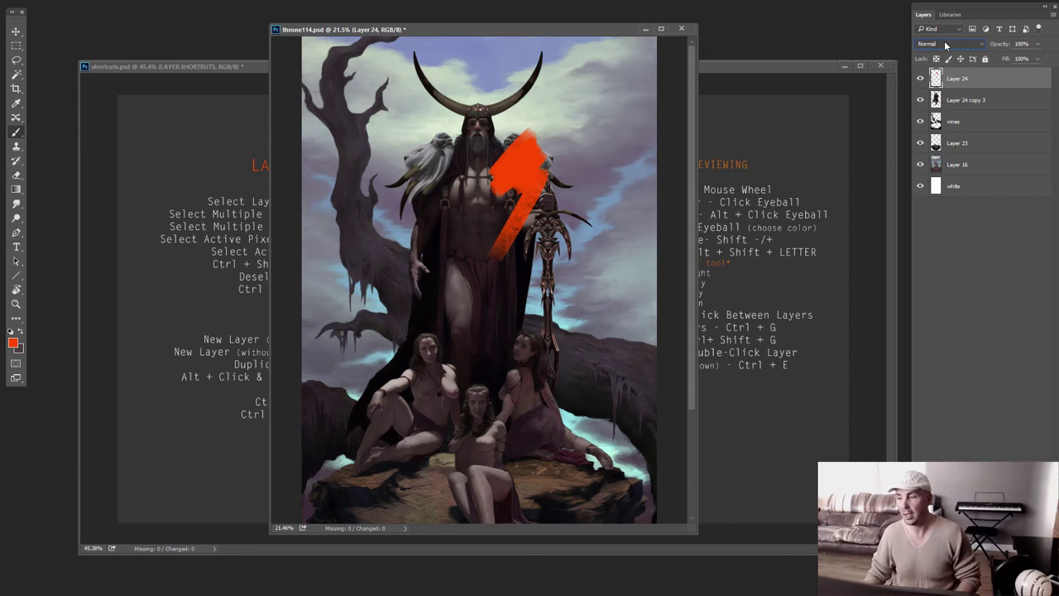
pyautogui.click(955, 46)
pyautogui.click(957, 47)
pyautogui.click(956, 48)
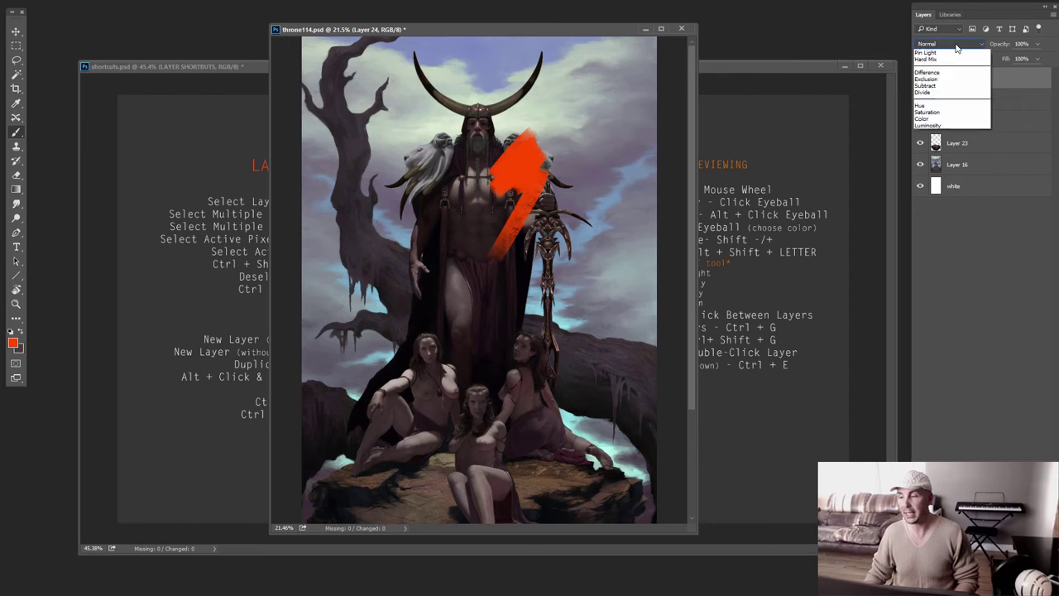
pyautogui.click(956, 48)
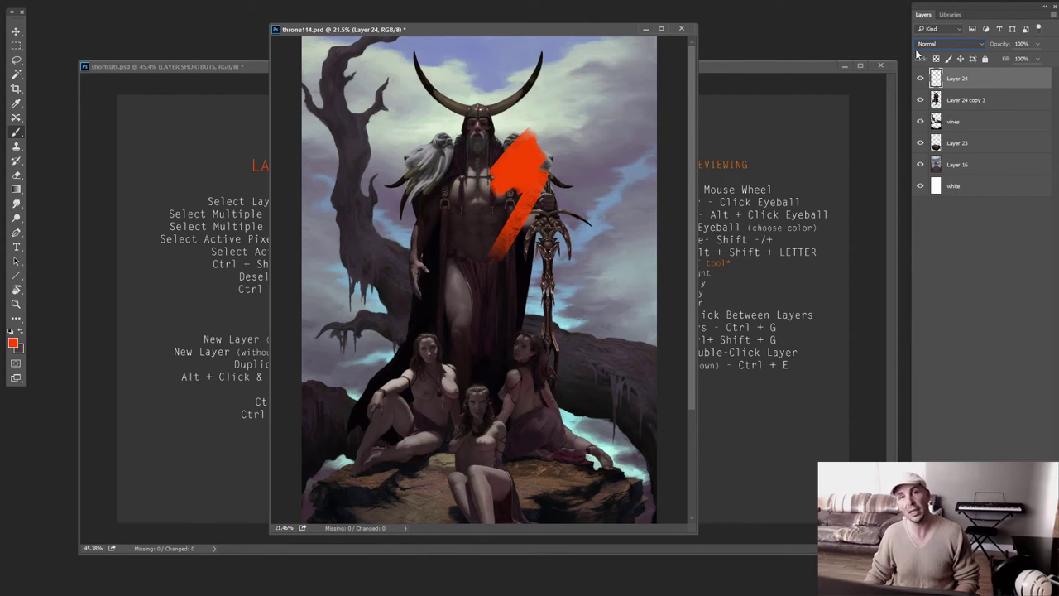
# Cycle Layer 24's blending mode through Darken and Screen to Color Dodge
pyautogui.scroll(-2, 928, 46)
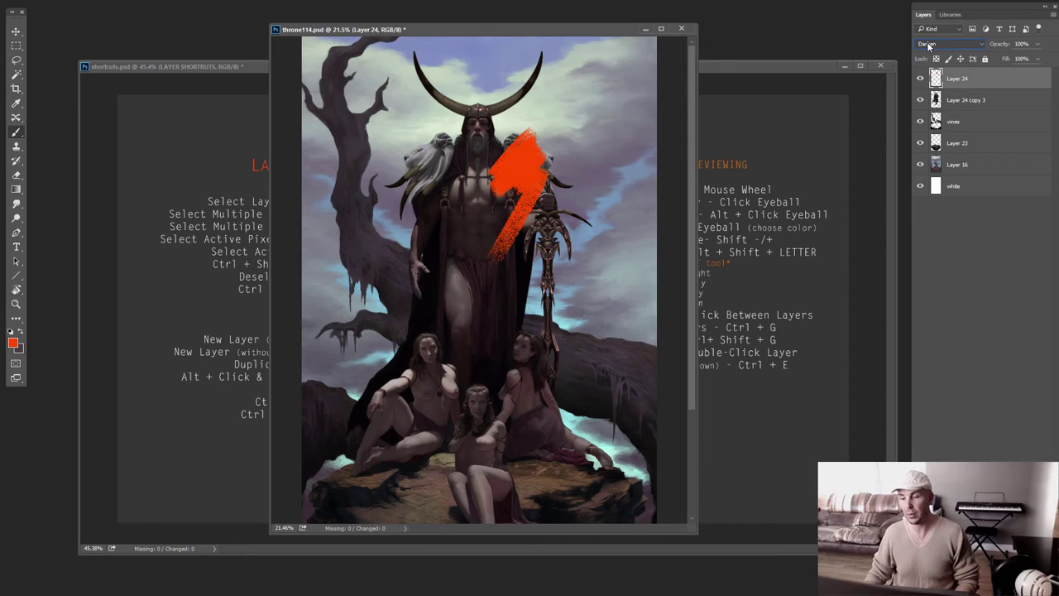
pyautogui.scroll(-6, 928, 46)
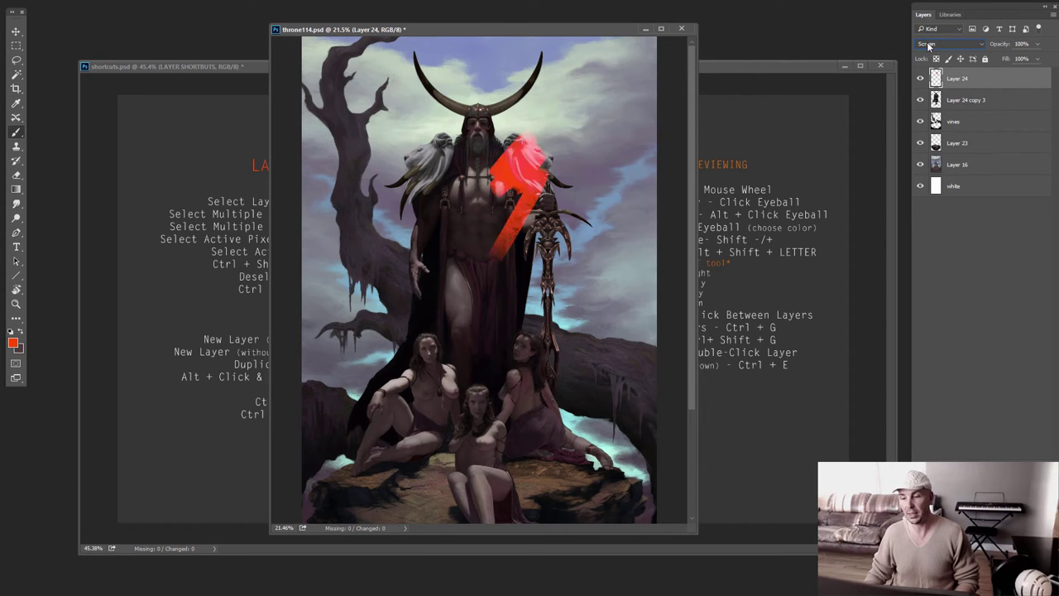
pyautogui.scroll(-1, 928, 46)
pyautogui.click(943, 44)
pyautogui.press('Escape')
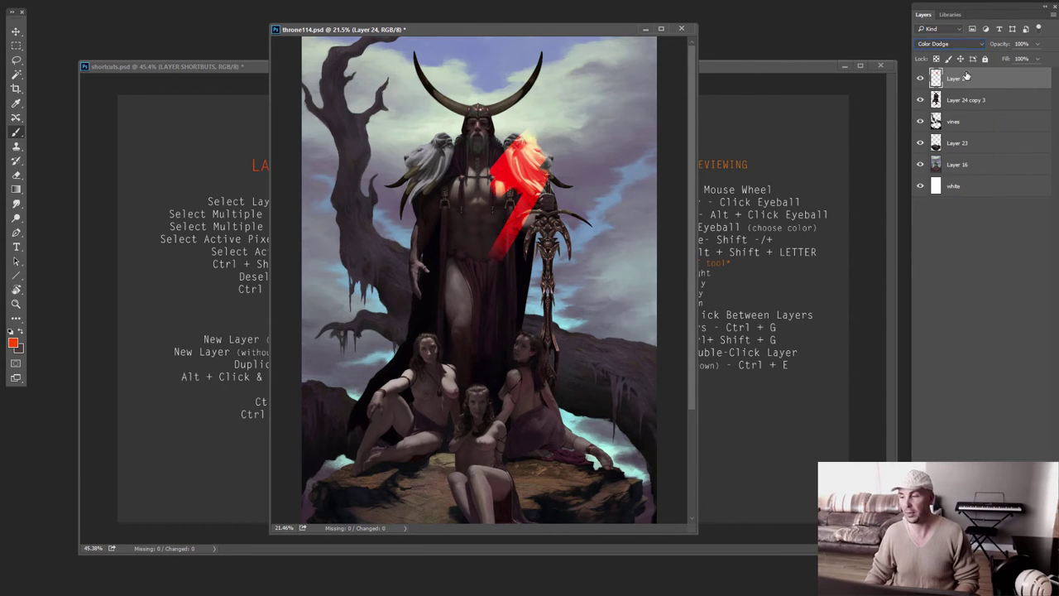
# Replace Layer 24 with a new empty layer and paint an orange-red stroke beside the figure's chest
pyautogui.moveTo(965, 76); pyautogui.dragTo(1034, 454)
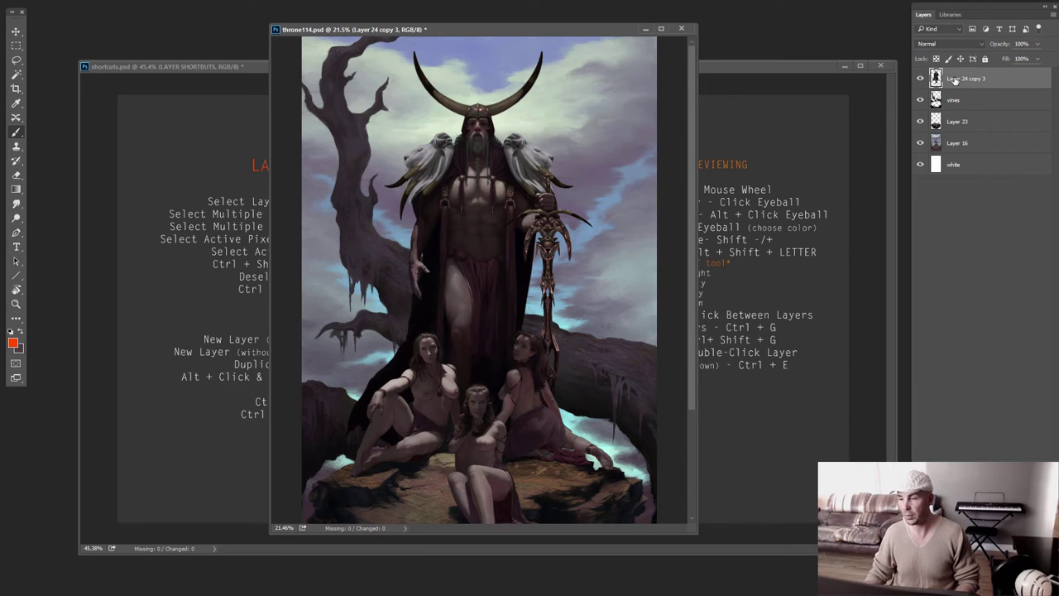
pyautogui.hotkey('ctrl', 'shift', 'alt', 'n')
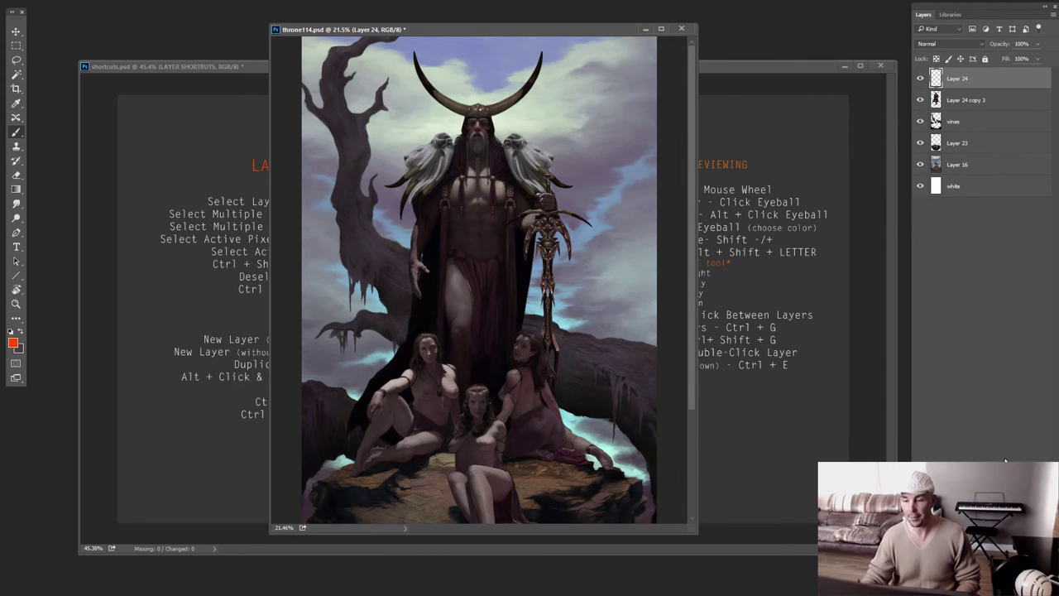
pyautogui.moveTo(546, 166)
pyautogui.mouseDown()
pyautogui.moveTo(512, 212)
pyautogui.moveTo(503, 247)
pyautogui.mouseUp()
# Move the throne114.psd window aside to read the blending mode shortcuts, activate the Move tool, and bring the window back
pyautogui.moveTo(622, 32); pyautogui.dragTo(329, 192)
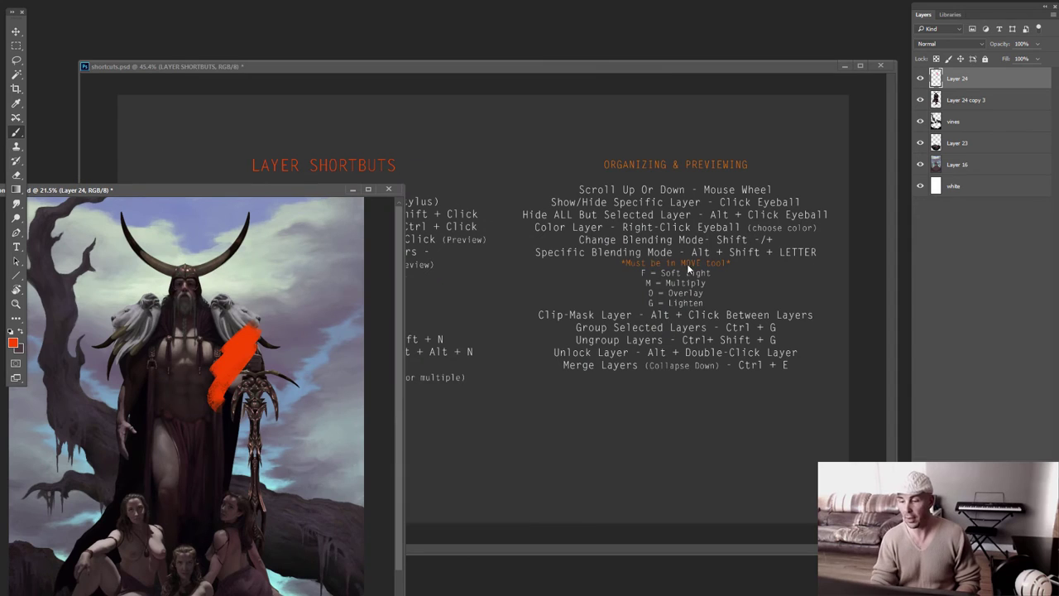
pyautogui.press('v')
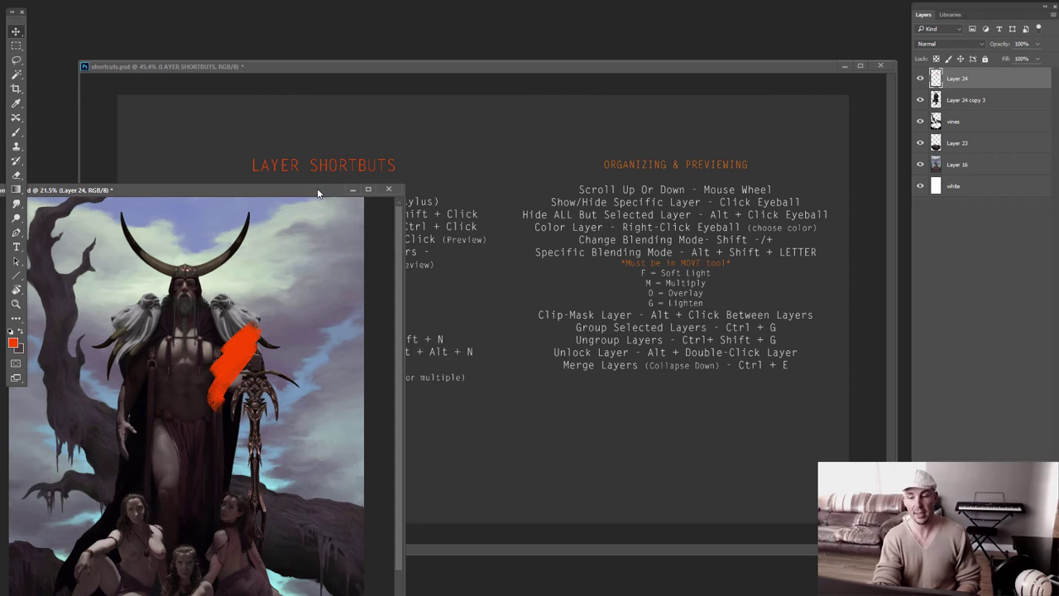
pyautogui.moveTo(317, 188); pyautogui.dragTo(642, 107)
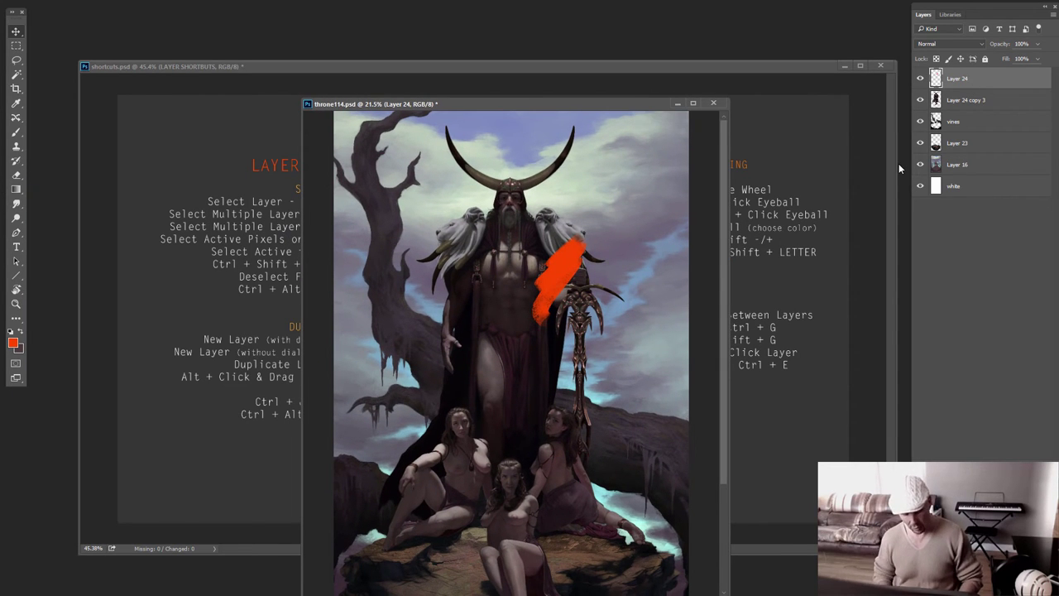
# Cycle Layer 24's blending mode forward from Dissolve to Lighten and back through Multiply to Normal
pyautogui.hotkey('shift', '+')
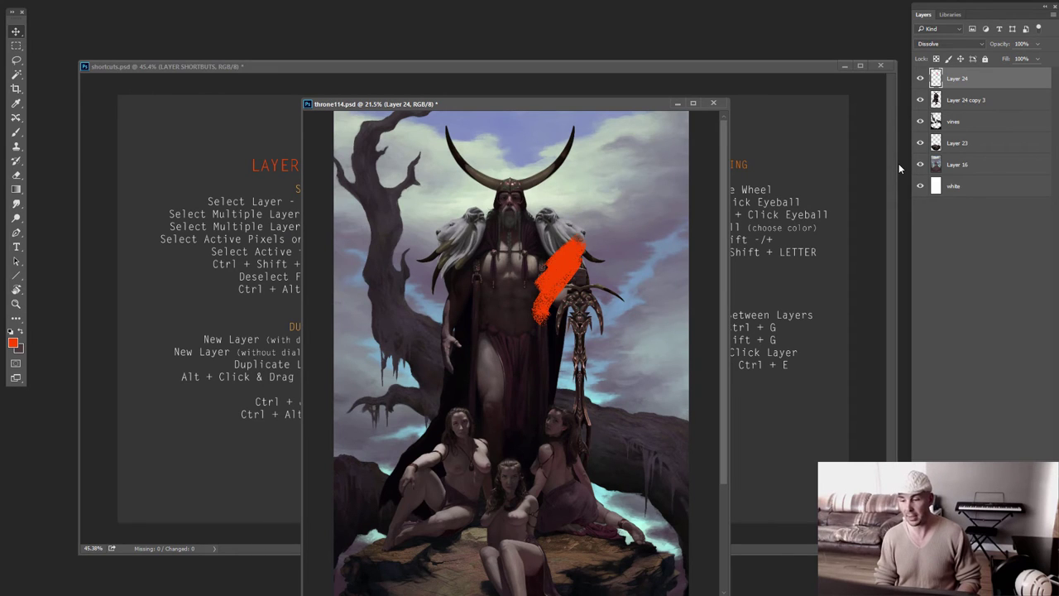
pyautogui.hotkey('shift', '+')
pyautogui.hotkey('shift', '+')
pyautogui.hotkey('shift', '+')
pyautogui.hotkey('shift', '+')
pyautogui.hotkey('shift', '+')
pyautogui.hotkey('shift', '+')
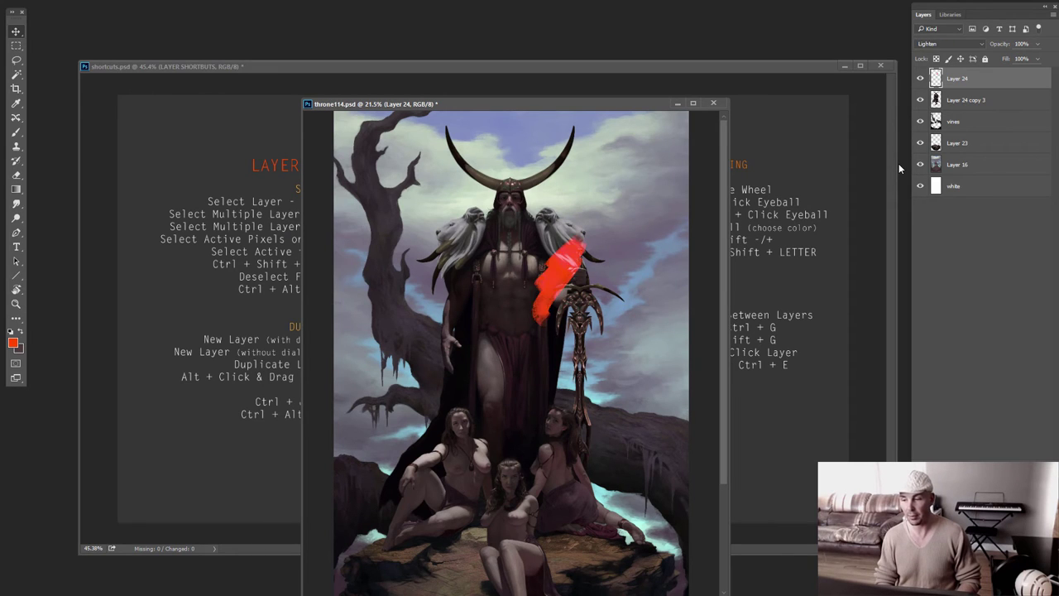
pyautogui.hotkey('shift', '-')
pyautogui.hotkey('shift', '-')
pyautogui.hotkey('shift', '-')
pyautogui.hotkey('shift', '-')
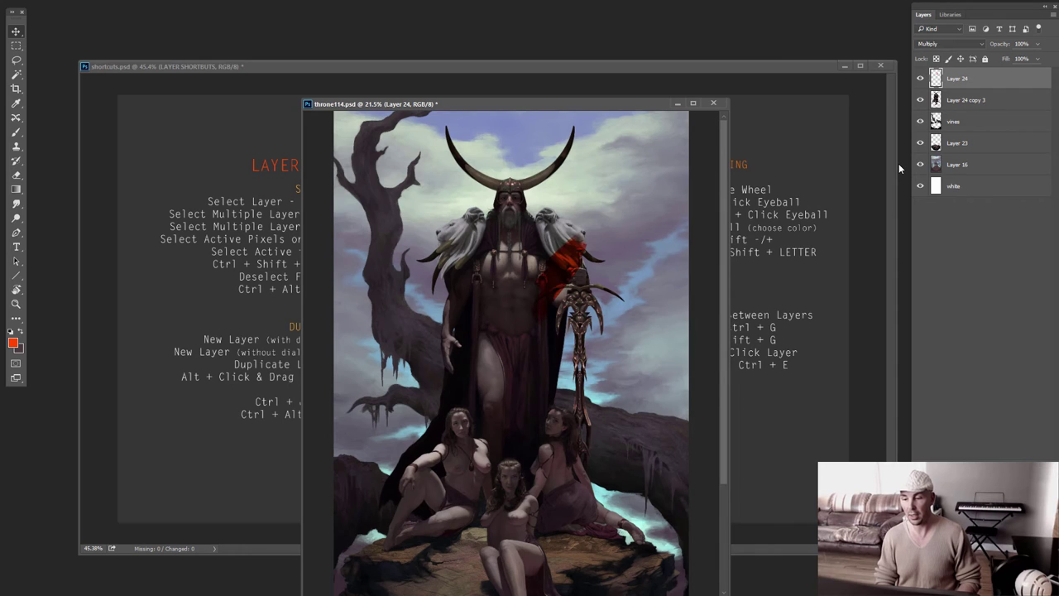
pyautogui.hotkey('shift', '-')
pyautogui.hotkey('shift', '-')
pyautogui.hotkey('shift', '-')
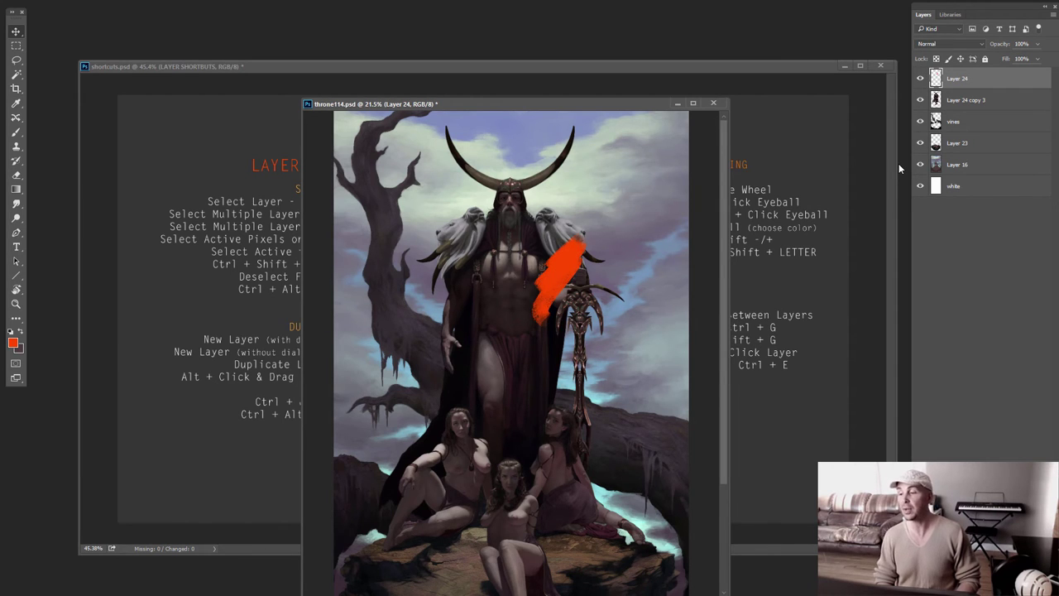
# Cycle Layer 24's blending mode forward and backward from Normal, stopping at Soft Light
pyautogui.hotkey('shift', '+')
pyautogui.hotkey('shift', '+')
pyautogui.hotkey('shift', '+')
pyautogui.hotkey('shift', '+')
pyautogui.hotkey('shift', '+')
pyautogui.hotkey('shift', '+')
pyautogui.hotkey('shift', '+')
pyautogui.hotkey('shift', '+')
pyautogui.hotkey('shift', '+')
pyautogui.hotkey('shift', '+')
pyautogui.hotkey('shift', '-')
pyautogui.hotkey('shift', '-')
pyautogui.hotkey('shift', '-')
pyautogui.hotkey('shift', '-')
pyautogui.hotkey('shift', '-')
pyautogui.hotkey('shift', '-')
pyautogui.hotkey('shift', '-')
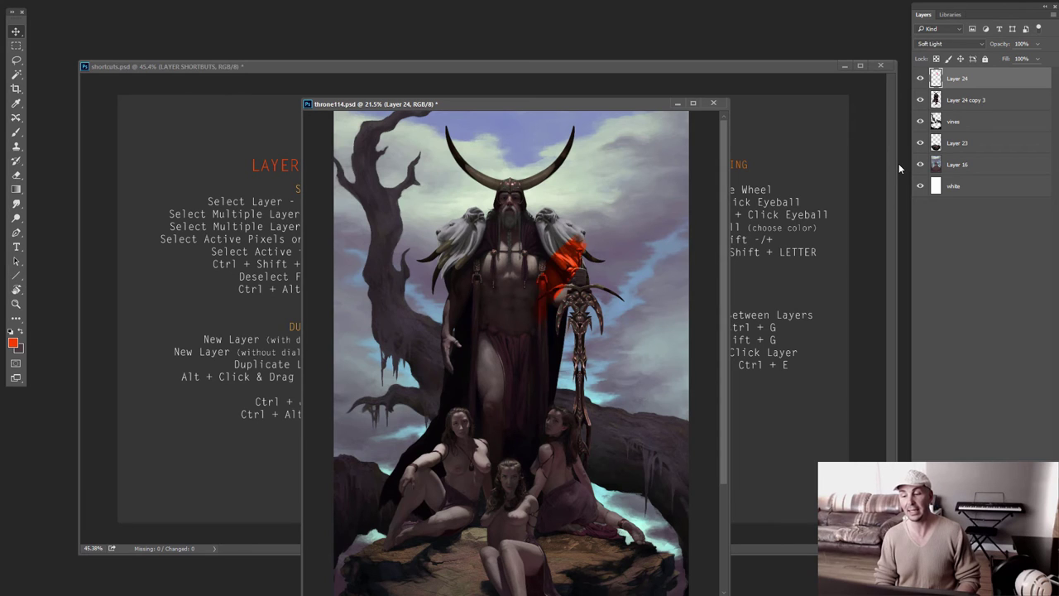
# Cycle Layer 24's blending mode on to Luminosity and back to Pin Light, and reset it to Normal
pyautogui.hotkey('shift', '+')
pyautogui.hotkey('shift', '+')
pyautogui.hotkey('shift', '+')
pyautogui.hotkey('shift', '+')
pyautogui.hotkey('shift', '+')
pyautogui.hotkey('shift', '+')
pyautogui.hotkey('shift', '+')
pyautogui.hotkey('shift', '+')
pyautogui.hotkey('shift', '+')
pyautogui.hotkey('shift', '+')
pyautogui.hotkey('shift', '+')
pyautogui.hotkey('shift', '+')
pyautogui.hotkey('shift', '+')
pyautogui.hotkey('shift', '+')
pyautogui.hotkey('shift', '+')
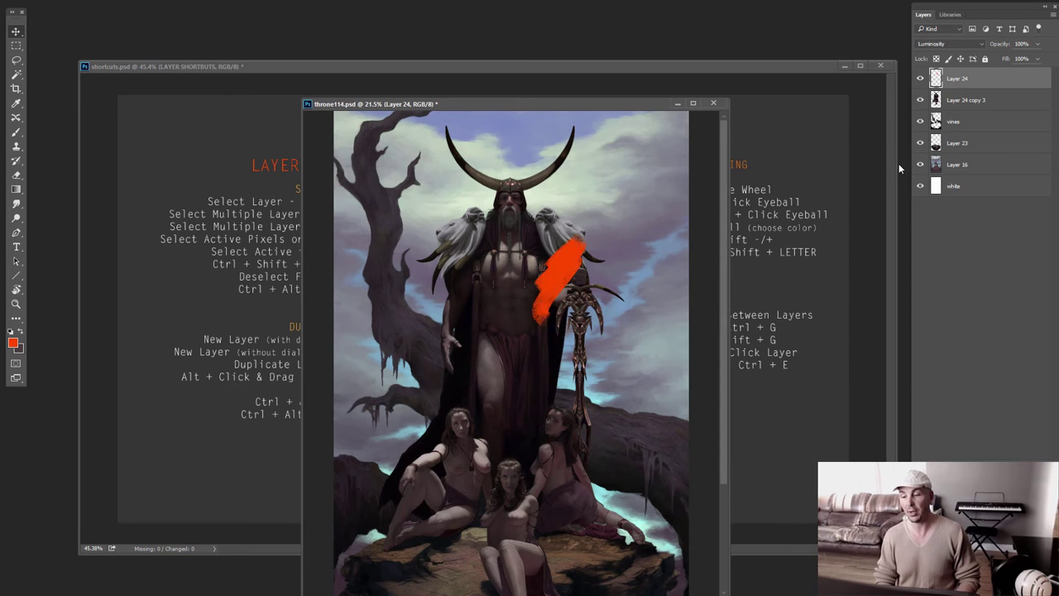
pyautogui.hotkey('shift', '-')
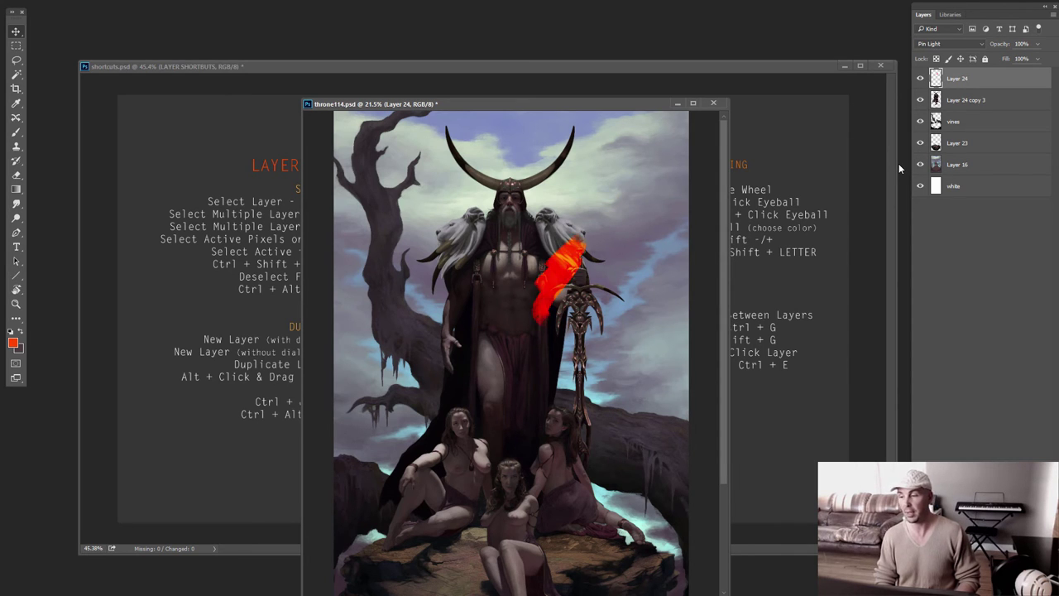
pyautogui.click(948, 44)
pyautogui.click(949, 54)
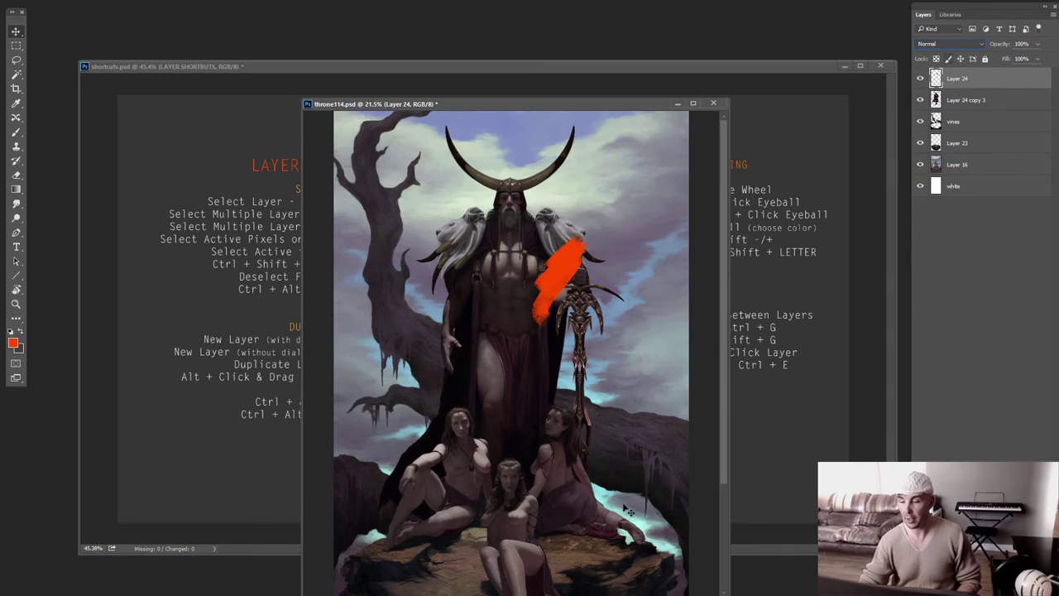
# Delete Layer 24 with the orange-red stroke, and check the specific blending mode shortcuts in shortcuts.psd before returning to throne114.psd
pyautogui.hotkey('alt', '[')
pyautogui.click(995, 78)
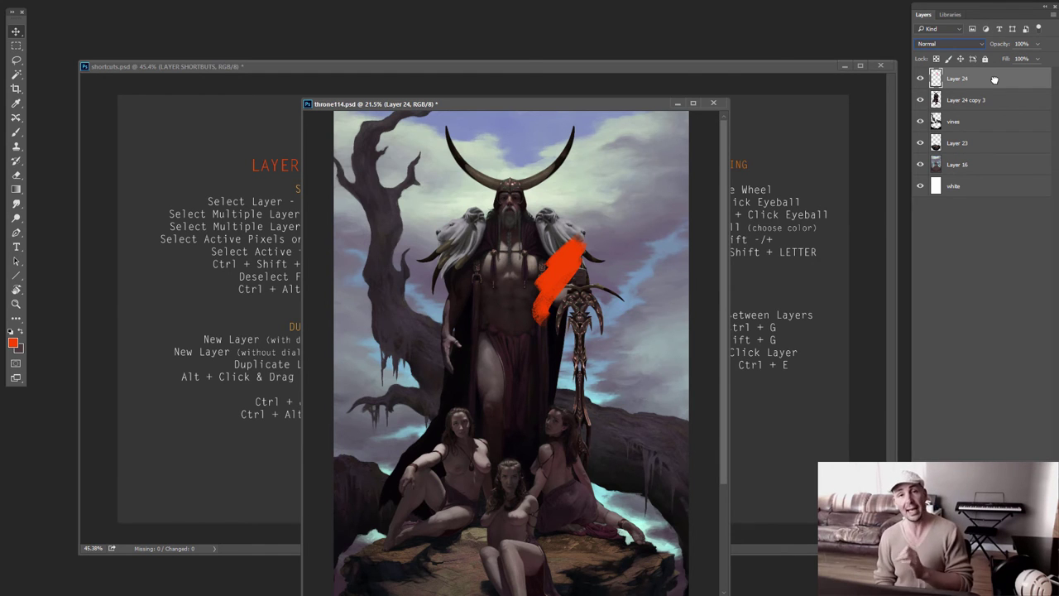
pyautogui.press('Delete')
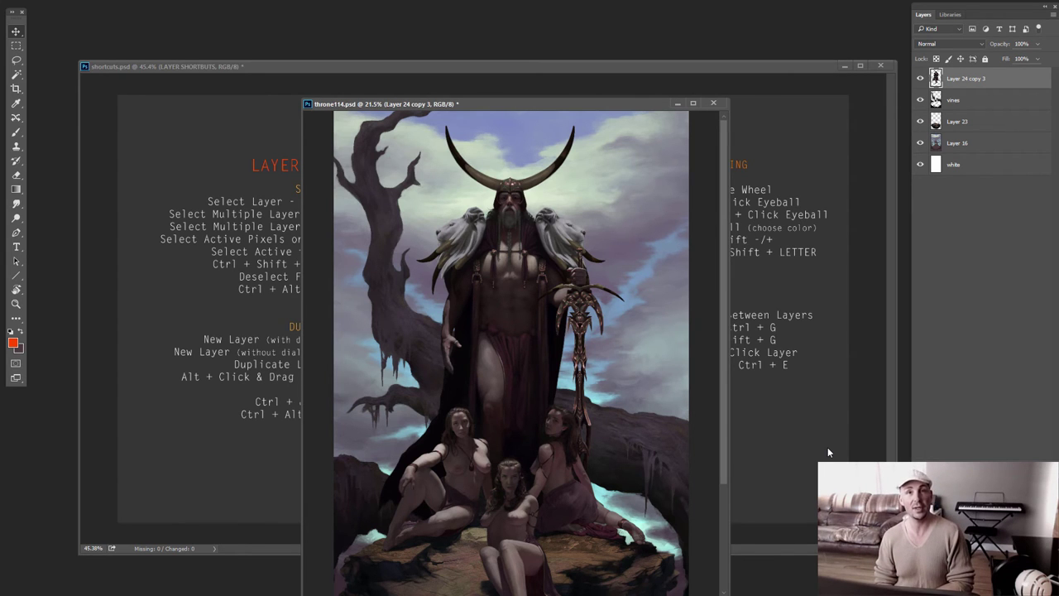
pyautogui.click(811, 104)
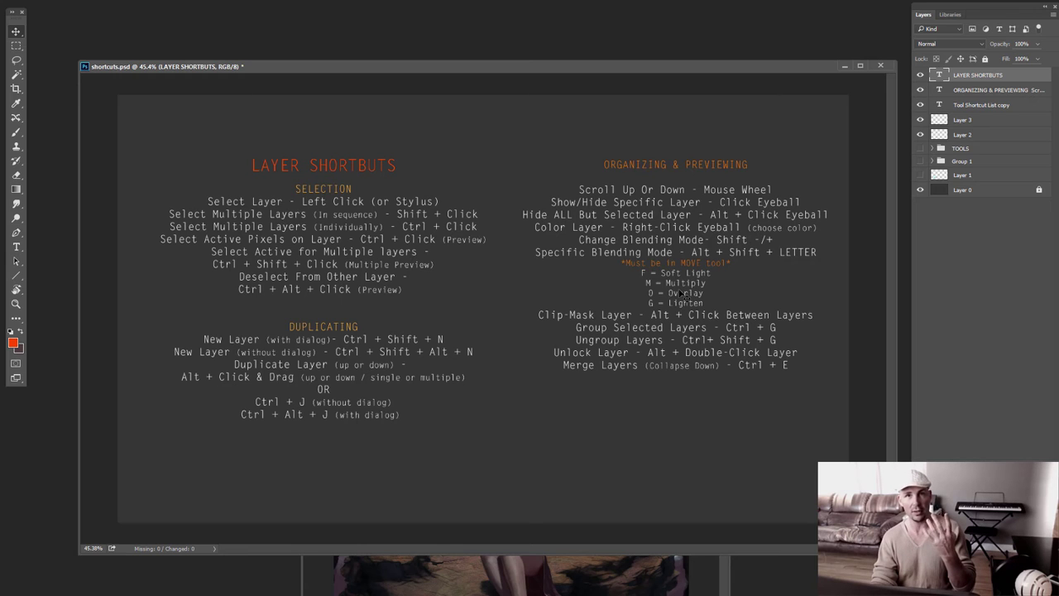
pyautogui.click(716, 577)
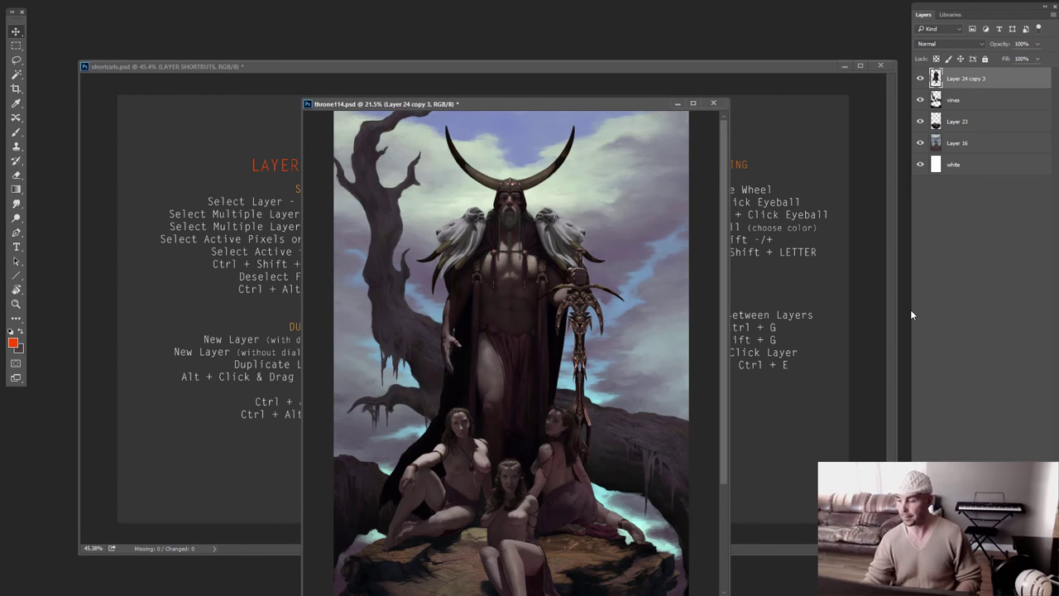
# Add a new layer above Layer 24 copy 3 and brush orange-red strokes over the figure's shoulder and sword
pyautogui.hotkey('ctrl', 'shift', 'alt', 'n')
pyautogui.press('g')
pyautogui.press('b')
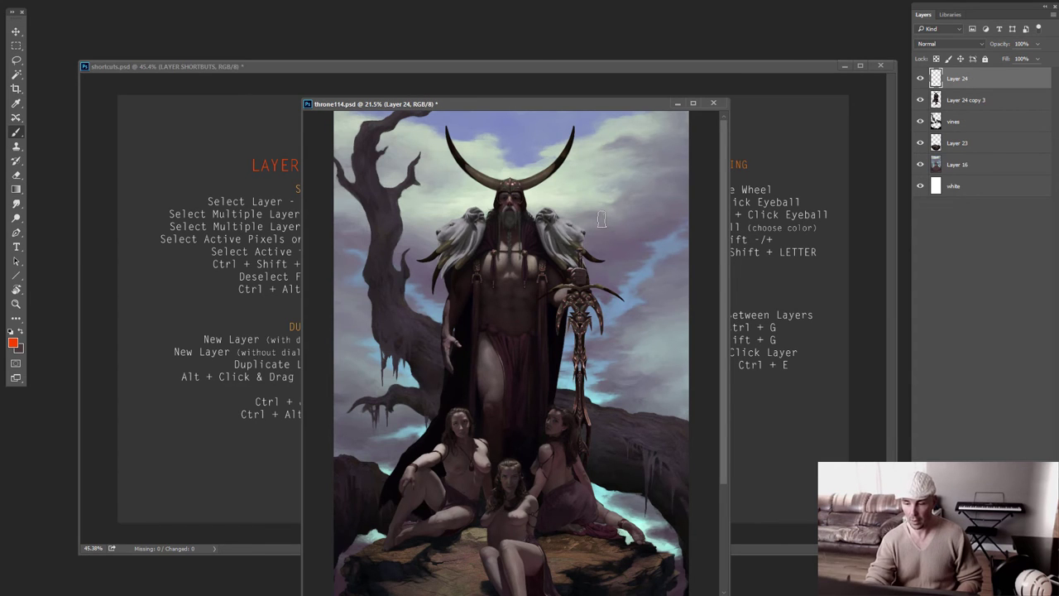
pyautogui.moveTo(601, 217)
pyautogui.mouseDown()
pyautogui.moveTo(571, 272)
pyautogui.moveTo(598, 278)
pyautogui.moveTo(556, 352)
pyautogui.mouseUp()
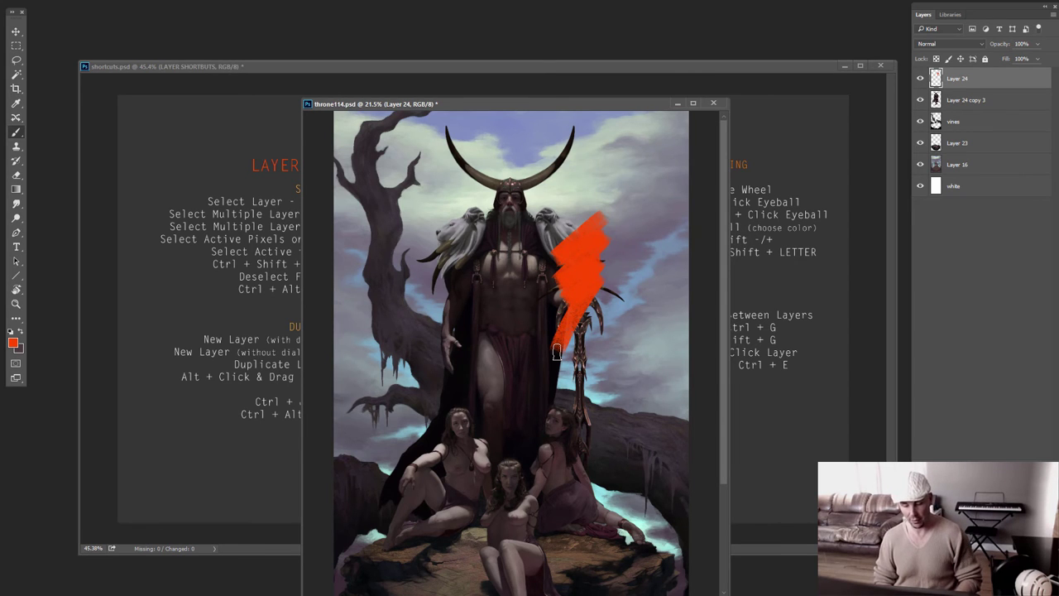
pyautogui.moveTo(603, 286)
pyautogui.mouseDown()
pyautogui.moveTo(588, 344)
pyautogui.moveTo(584, 371)
pyautogui.mouseUp()
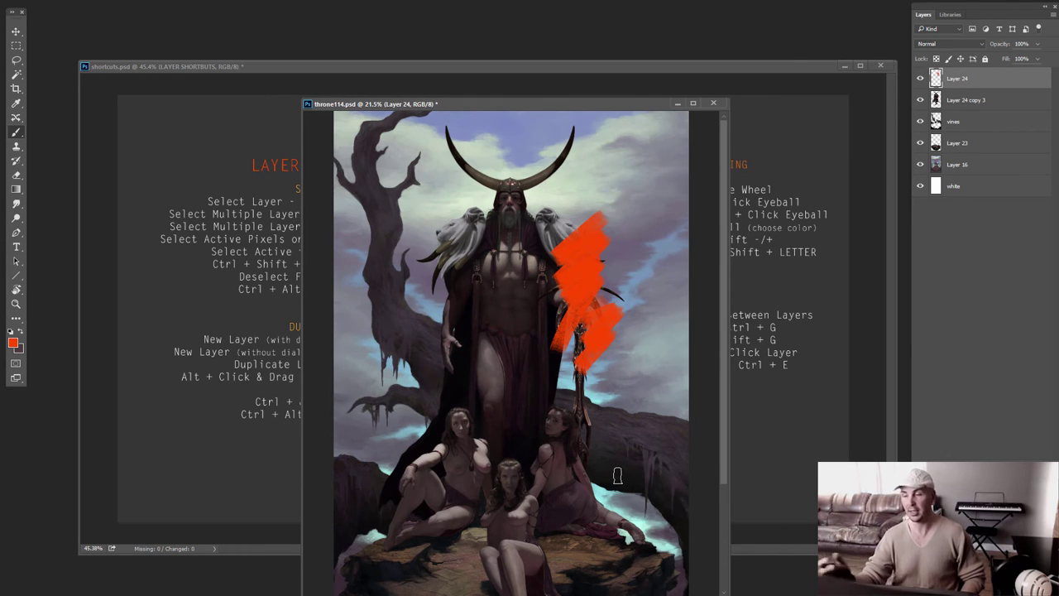
# With the Move tool active, set Layer 24's blending mode to Multiply, Overlay, and finally Lighten
pyautogui.press('v')
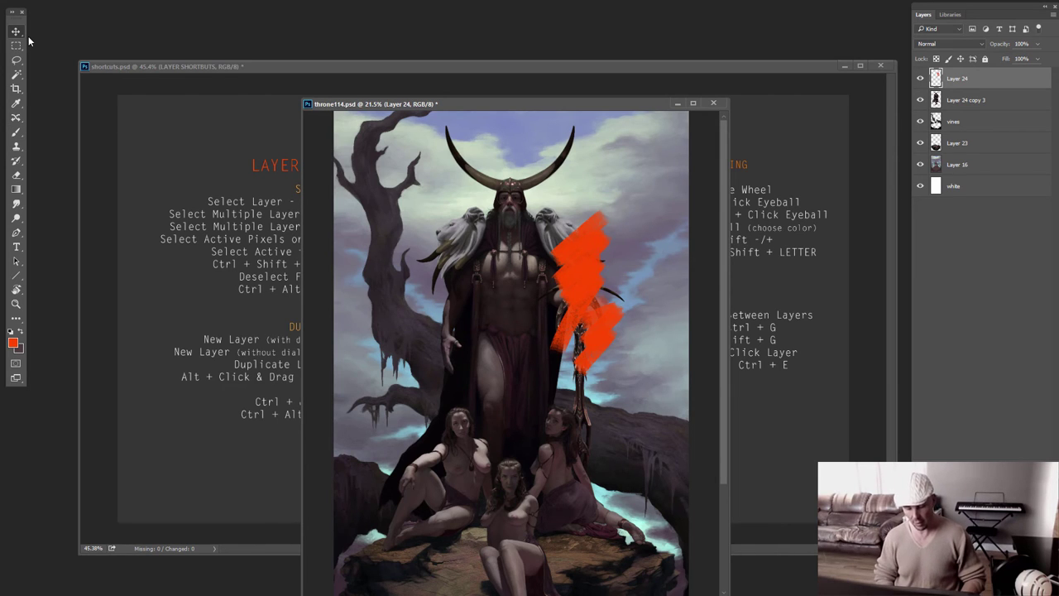
pyautogui.hotkey('shift', 'alt', 'm')
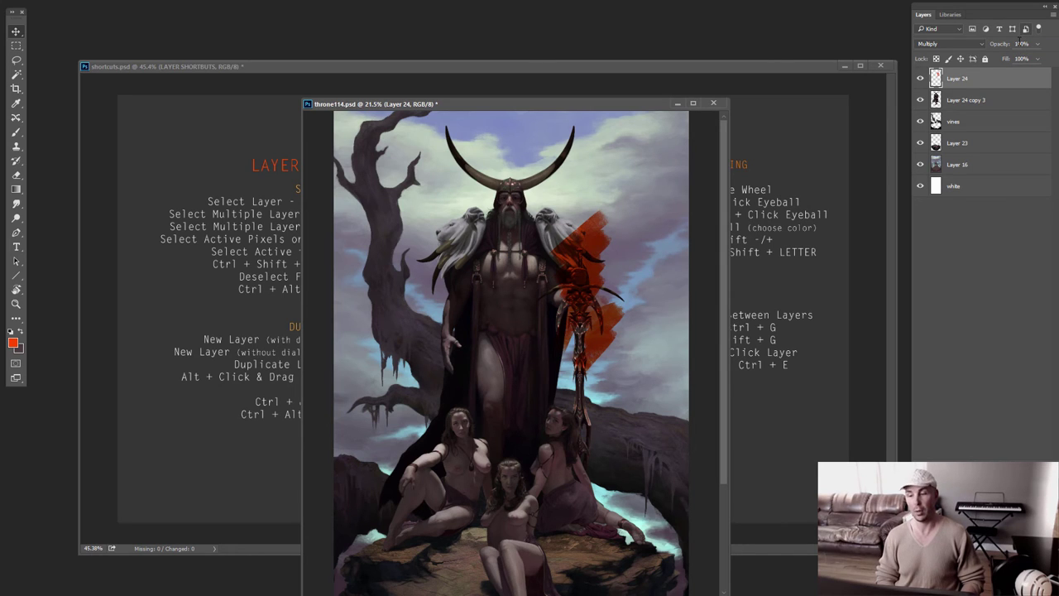
pyautogui.hotkey('alt', 'shift', 'o')
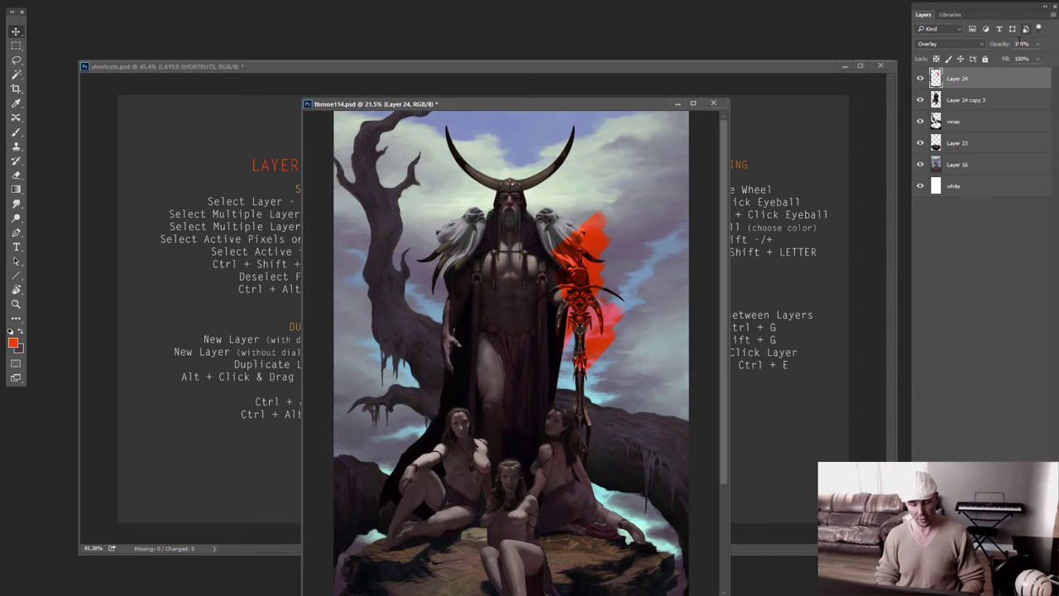
pyautogui.hotkey('alt', 'shift', 'g')
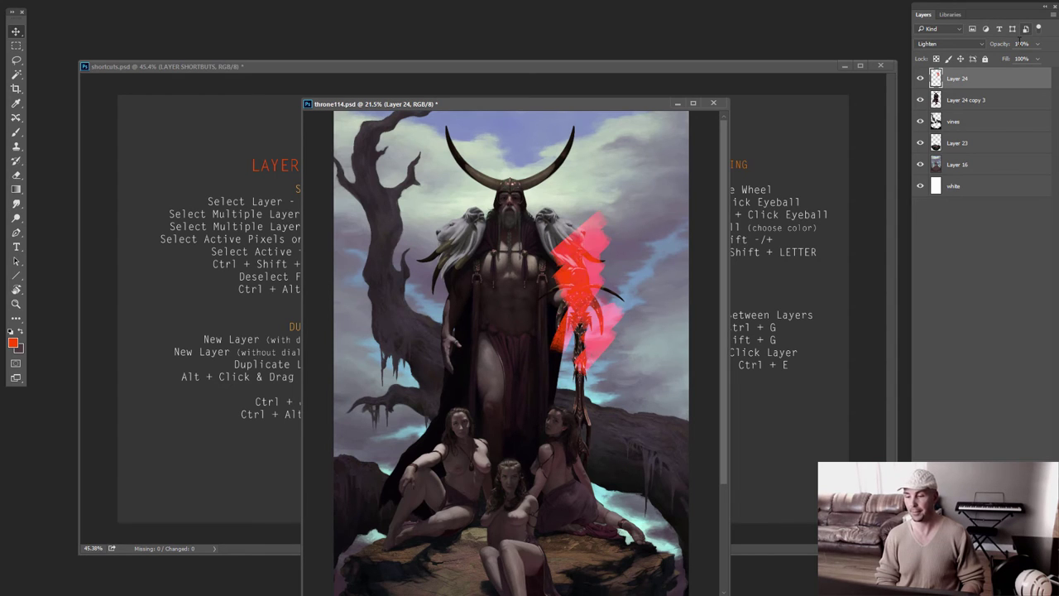
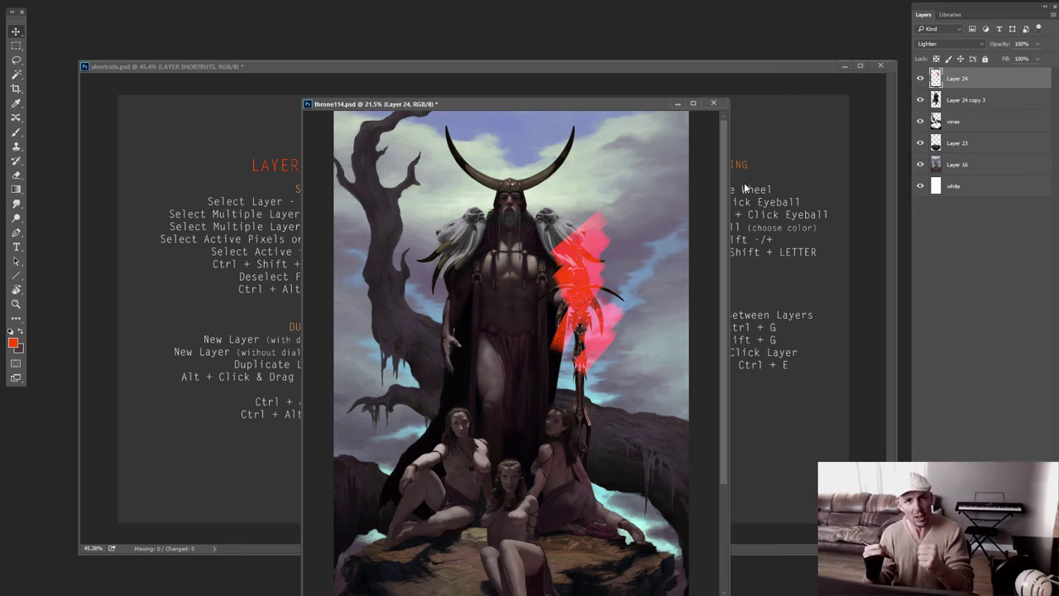
# Review the organizing and previewing shortcuts in shortcuts.psd, and return to throne114.psd with the whole painting in view
pyautogui.click(792, 87)
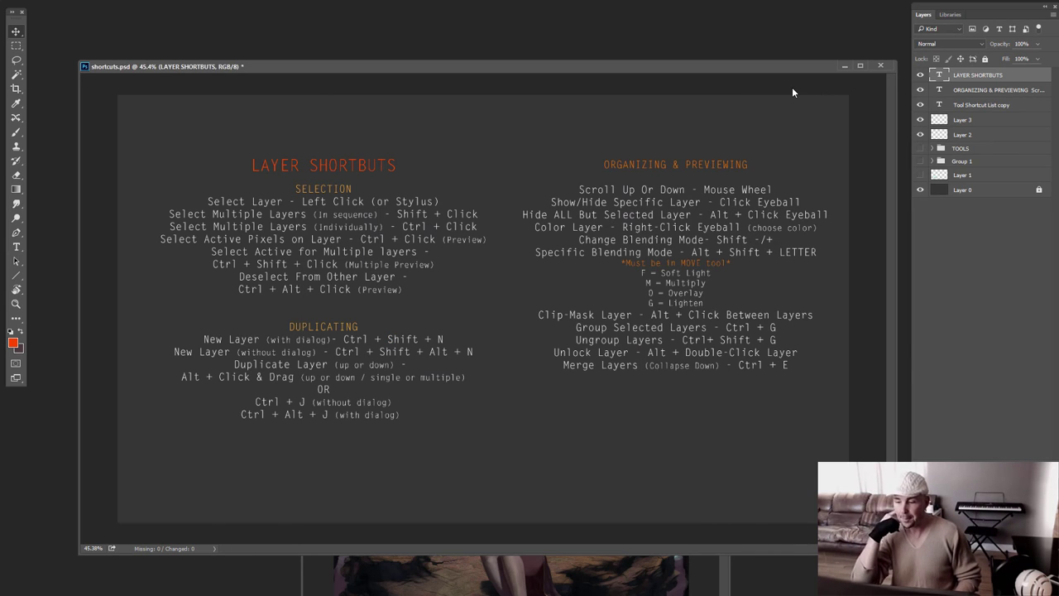
pyautogui.click(704, 564)
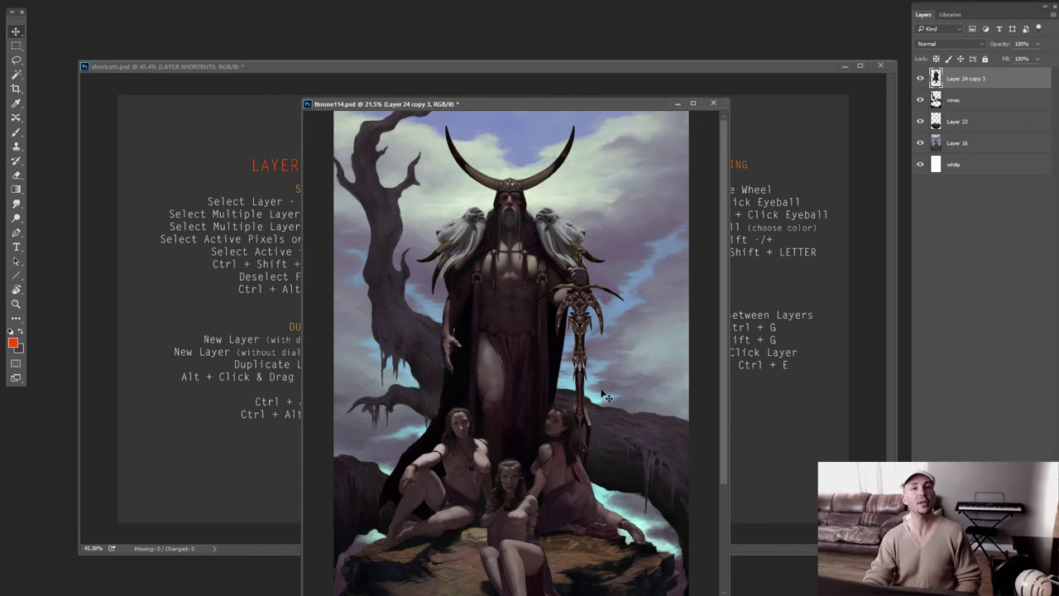
pyautogui.hotkey('ctrl', '-')
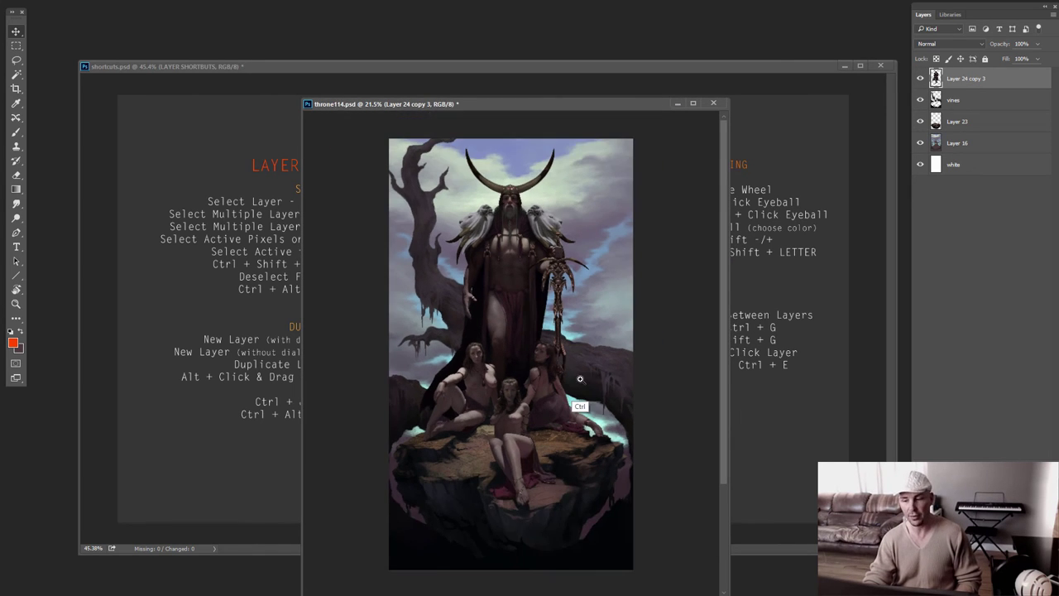
# With the Brush tool active, add a new layer above Layer 24 copy 3, and clip, release and reclip it to that layer
pyautogui.press('b')
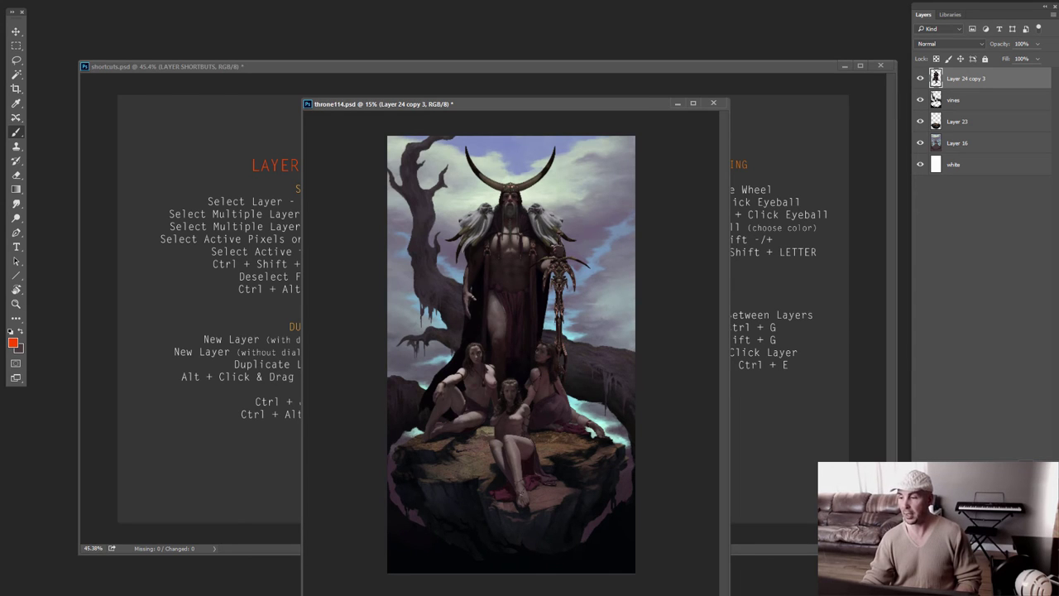
pyautogui.hotkey('ctrl', 'shift', 'alt', 'n')
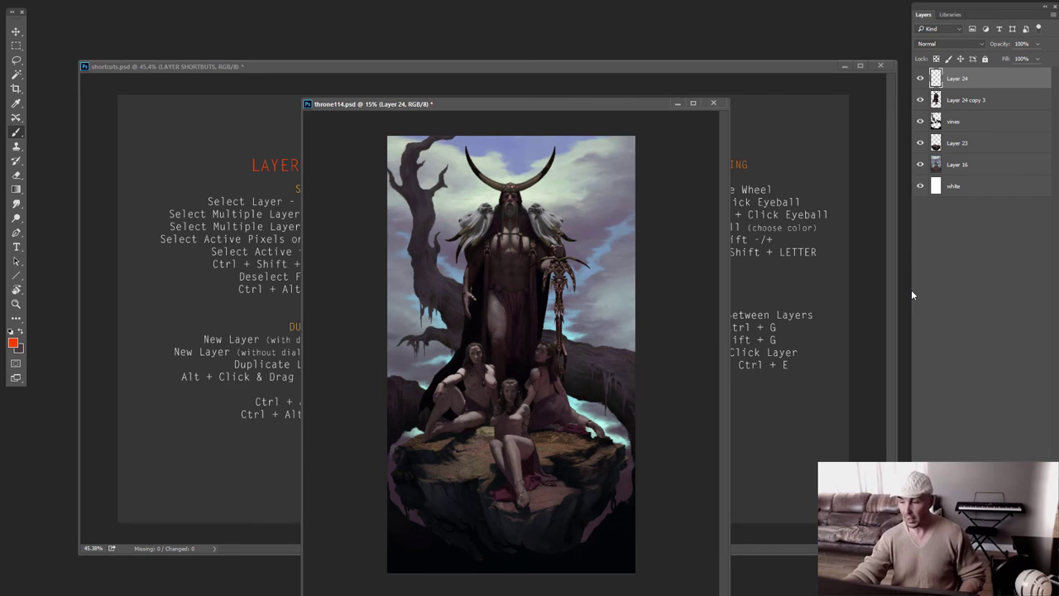
pyautogui.press('alt')
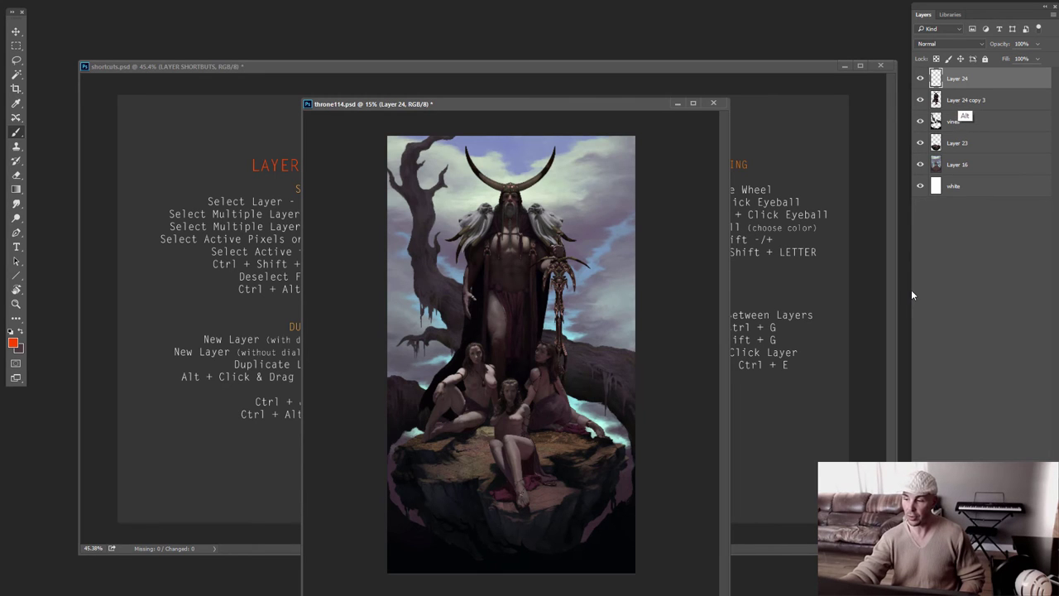
pyautogui.hotkey('ctrl', 'alt', 'g')
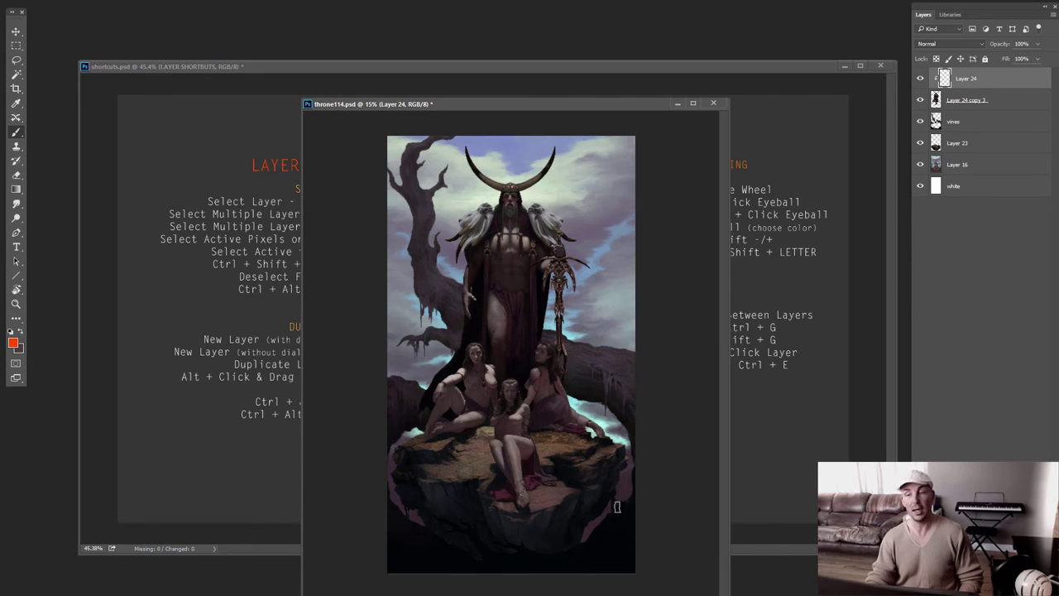
pyautogui.hotkey('ctrl', 'alt', 'g')
pyautogui.press('alt')
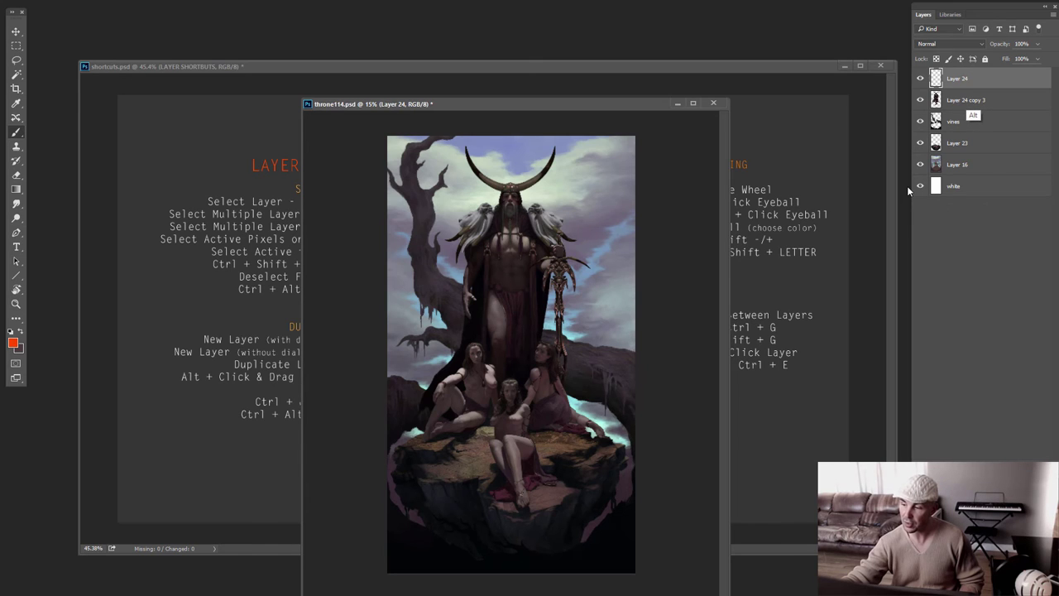
pyautogui.keyDown('alt'); pyautogui.click(975, 88); pyautogui.keyUp('alt')
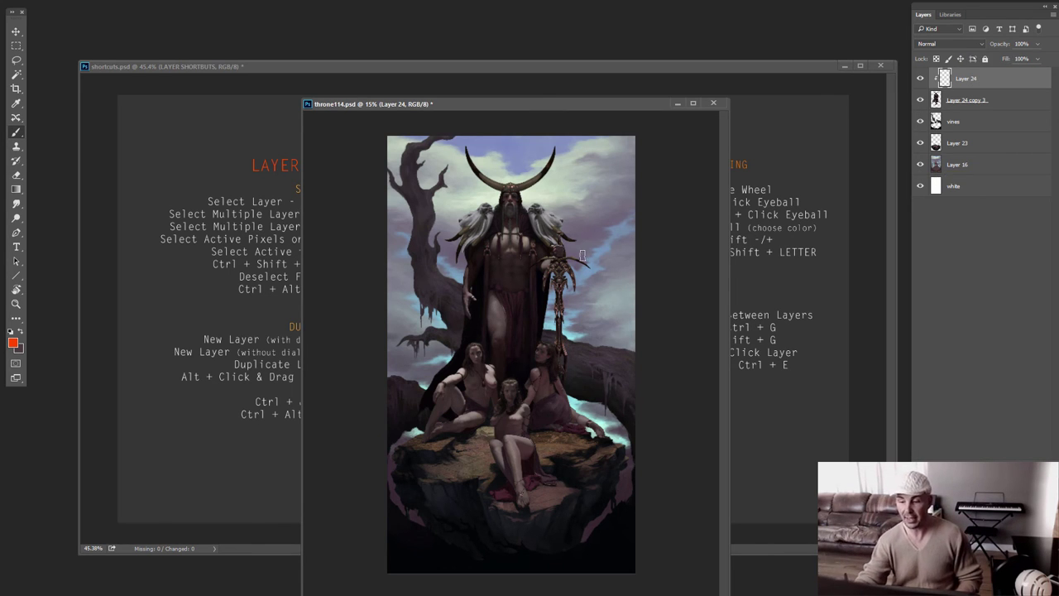
# Brush orange-red strokes across the figure's torso and sword on clipped Layer 24, and add another clipped layer above it
pyautogui.moveTo(497, 273)
pyautogui.mouseDown()
pyautogui.moveTo(558, 217)
pyautogui.moveTo(497, 306)
pyautogui.moveTo(571, 248)
pyautogui.moveTo(526, 360)
pyautogui.mouseUp()
pyautogui.click(972, 100)
pyautogui.click(968, 79)
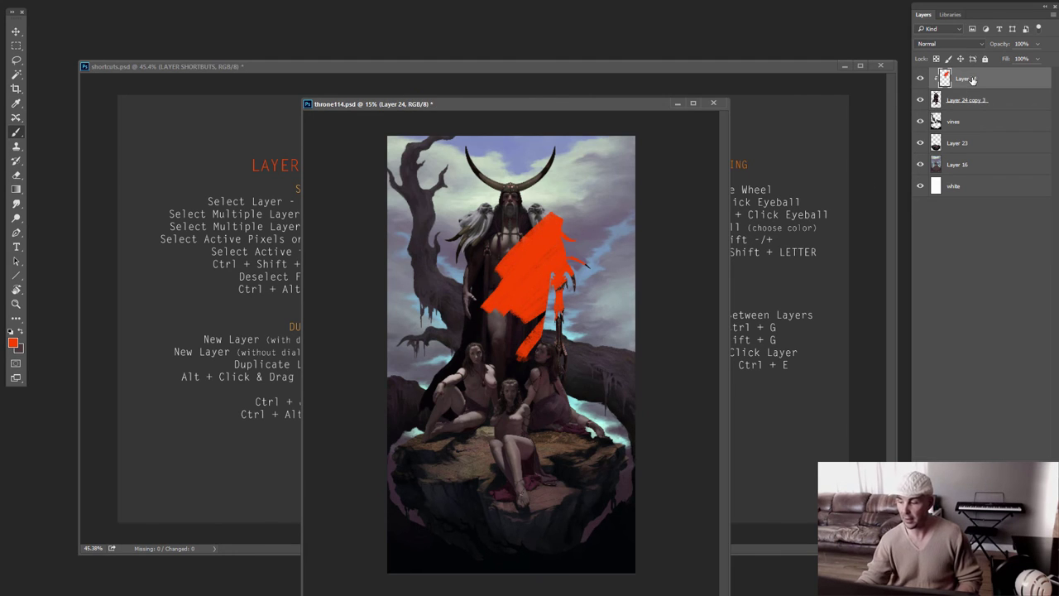
pyautogui.hotkey('ctrl', 'shift', 'alt', 'n')
pyautogui.hotkey('ctrl', 'alt', 'g')
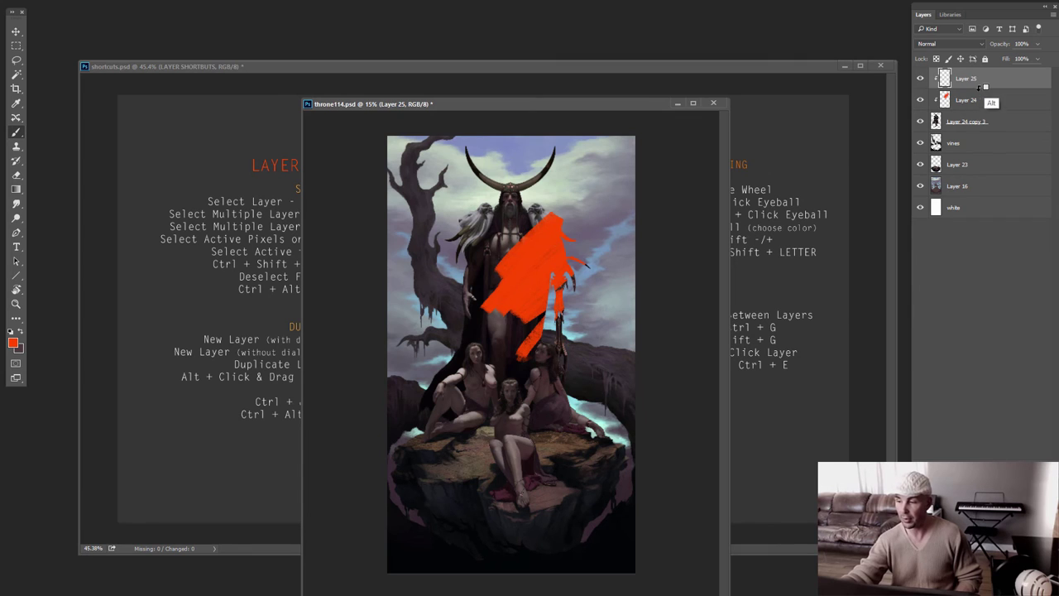
pyautogui.click(12, 343)
pyautogui.click(539, 374)
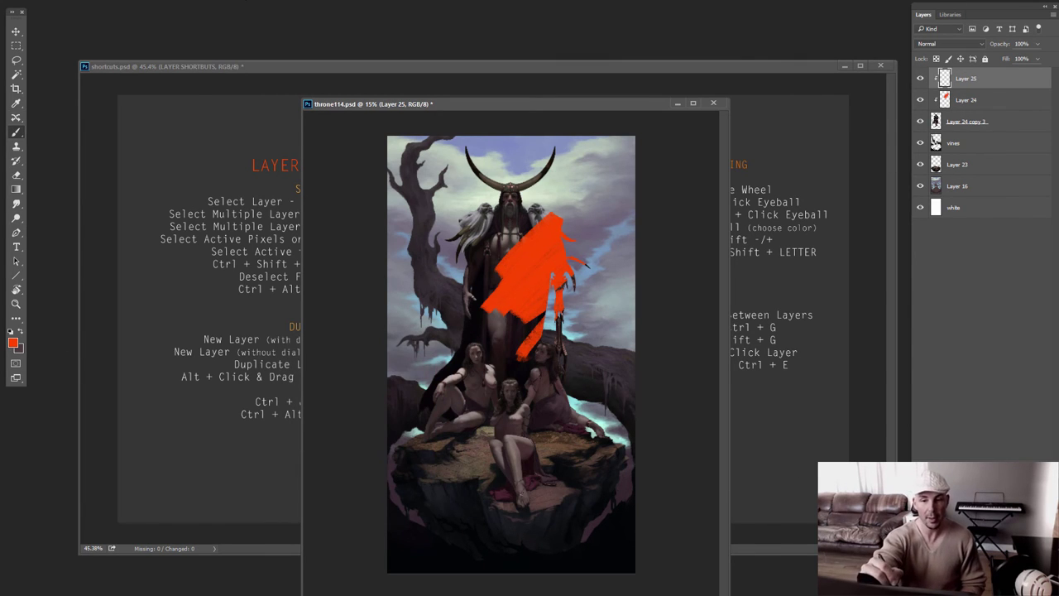
pyautogui.hotkey('alt', 'w')
pyautogui.press('a')
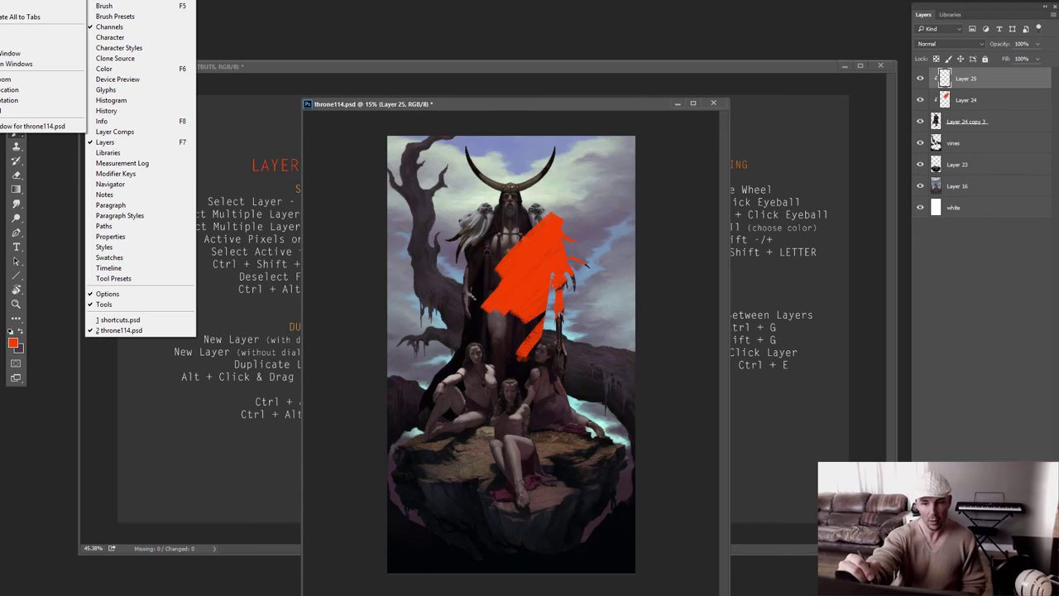
pyautogui.press('Escape')
pyautogui.press('Escape')
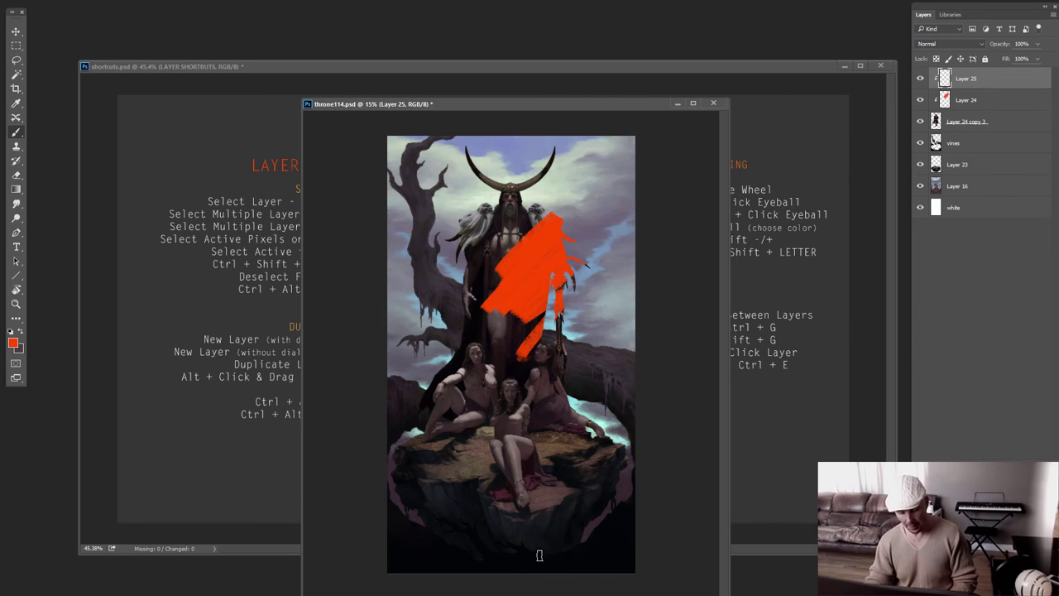
# Display the Color panel, shrink it, and place it beside the Layers panel
pyautogui.press('F6')
pyautogui.moveTo(358, 230); pyautogui.dragTo(516, 219)
pyautogui.moveTo(556, 486); pyautogui.dragTo(426, 387)
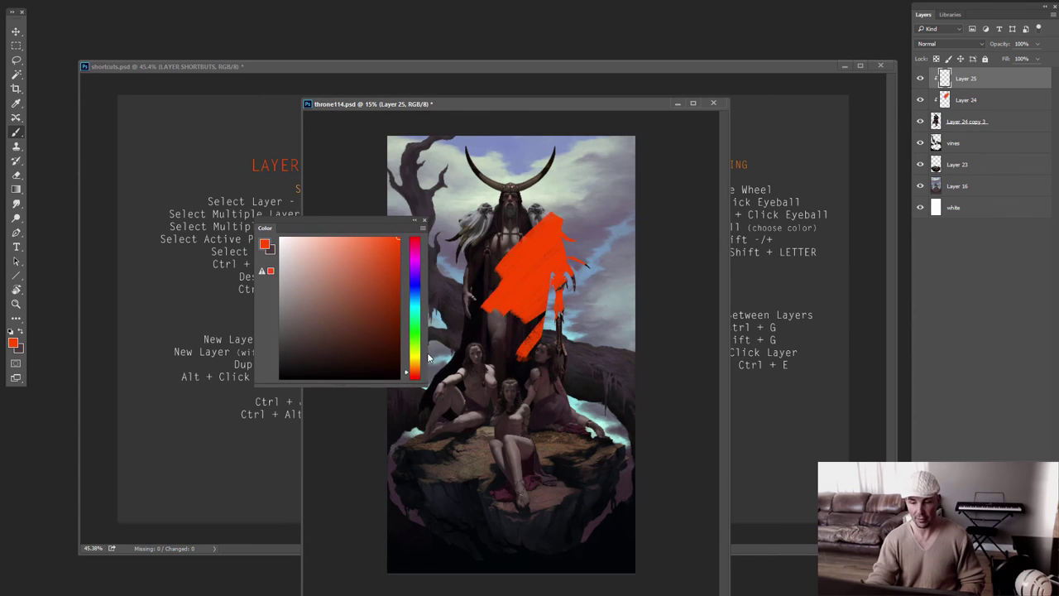
pyautogui.moveTo(393, 224); pyautogui.dragTo(836, 6)
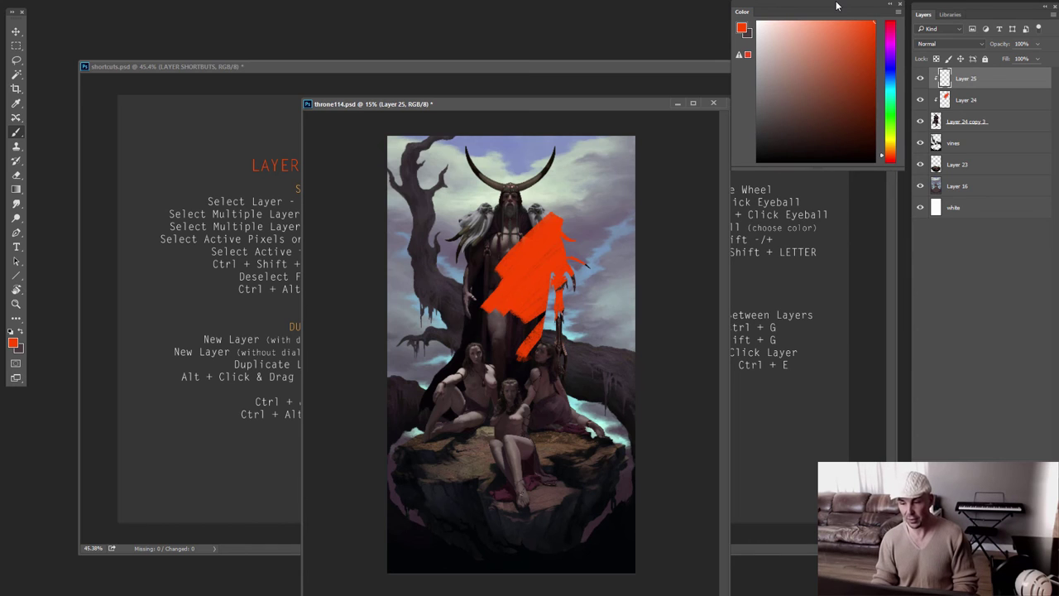
# Look over the brush settings and the list of brush presets, and close both
pyautogui.press('F5')
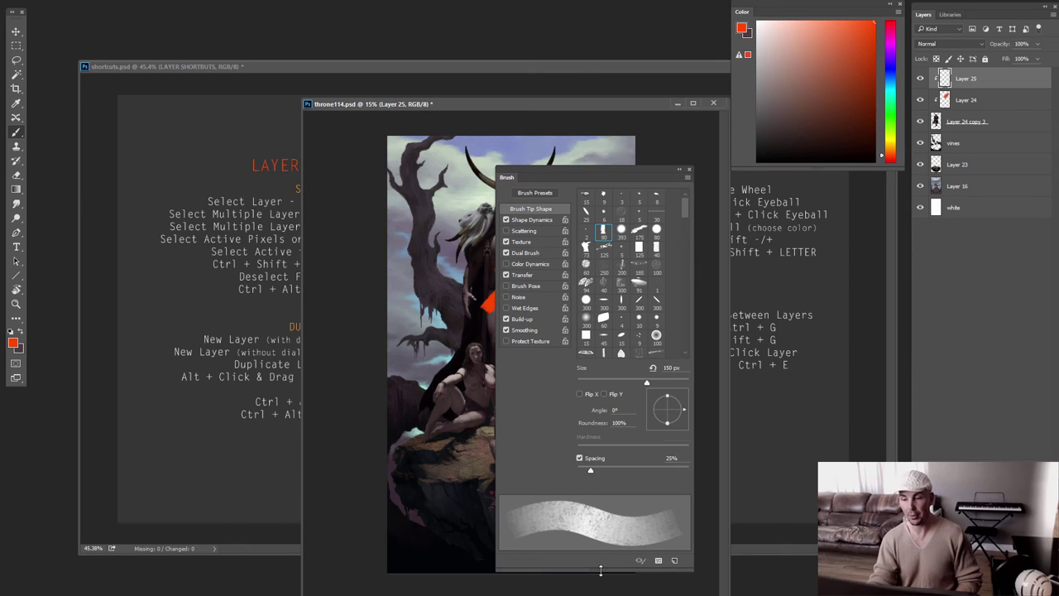
pyautogui.click(537, 195)
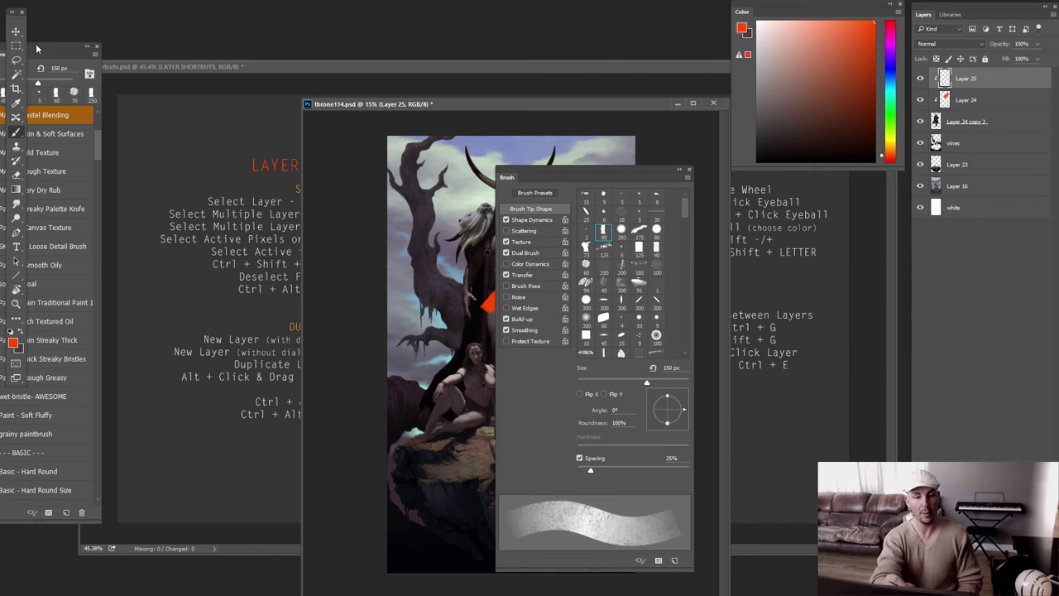
pyautogui.moveTo(68, 44); pyautogui.dragTo(142, 6)
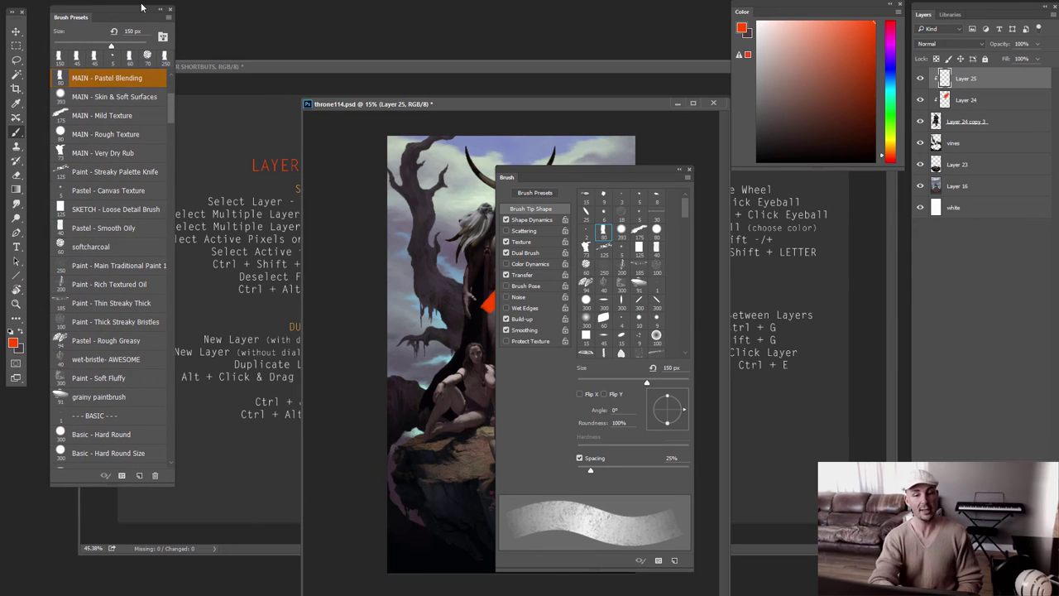
pyautogui.scroll(-5, 175, 141)
pyautogui.click(169, 10)
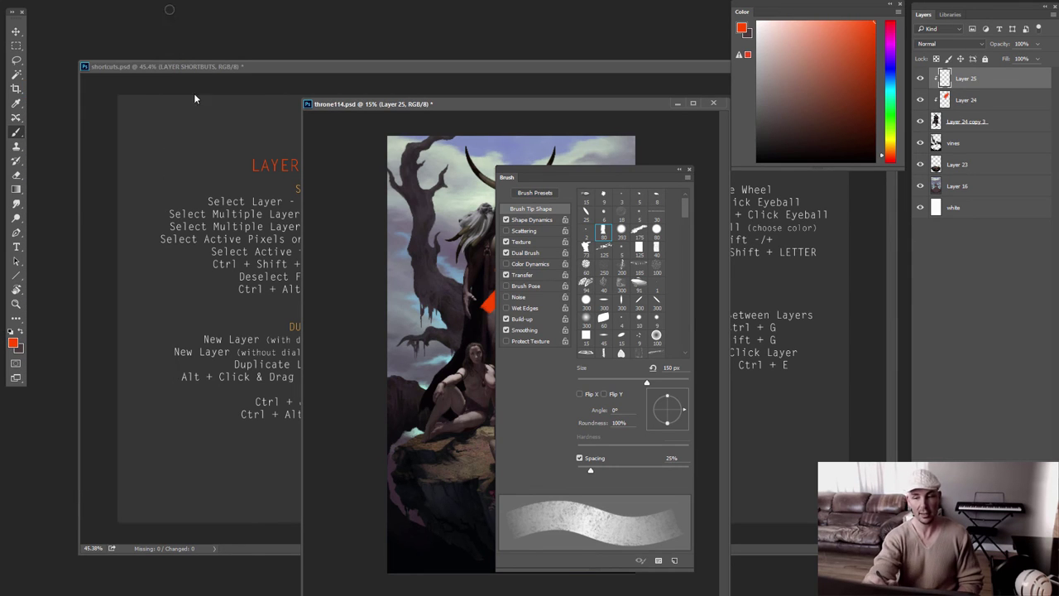
pyautogui.click(688, 168)
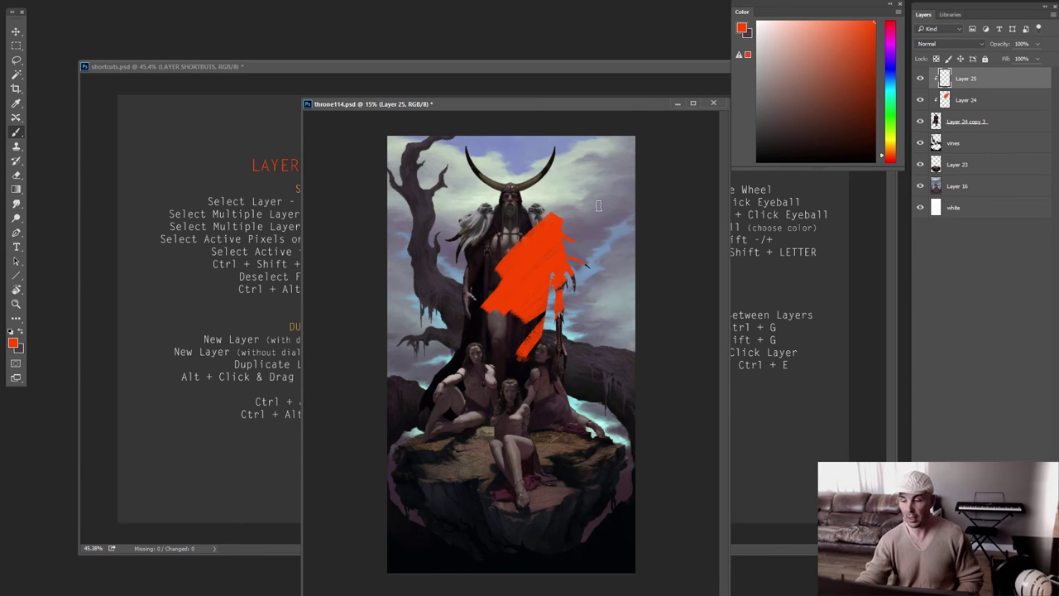
# On Layer 25, brush light blue strokes over the sword and seated woman, and a bright green patch on the figure's upper chest
pyautogui.click(891, 81)
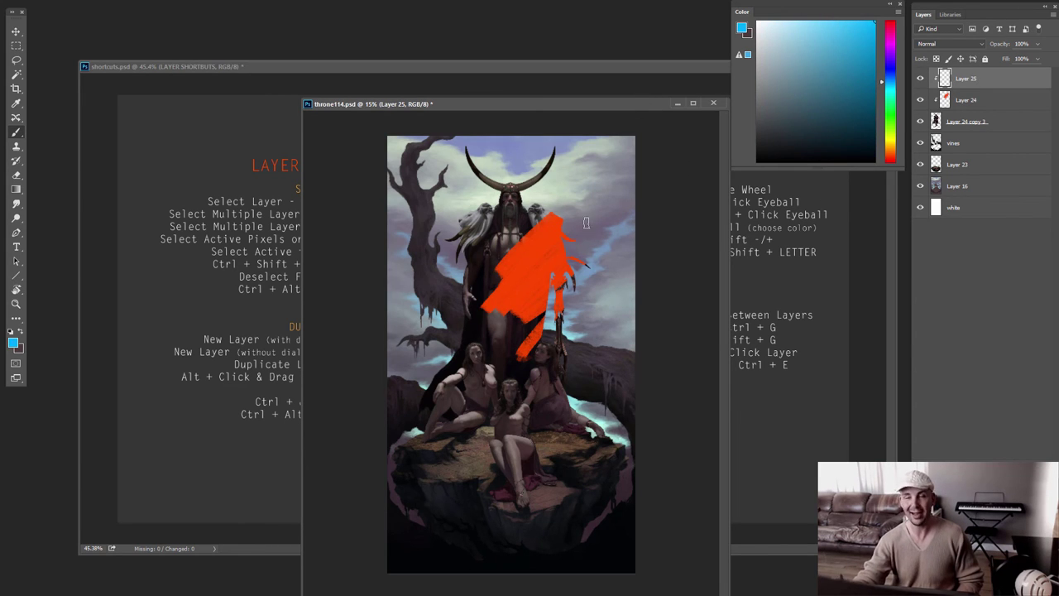
pyautogui.moveTo(583, 248)
pyautogui.mouseDown()
pyautogui.moveTo(541, 300)
pyautogui.moveTo(576, 288)
pyautogui.moveTo(533, 389)
pyautogui.mouseUp()
pyautogui.click(891, 118)
pyautogui.moveTo(541, 220)
pyautogui.mouseDown()
pyautogui.moveTo(517, 240)
pyautogui.moveTo(513, 221)
pyautogui.mouseUp()
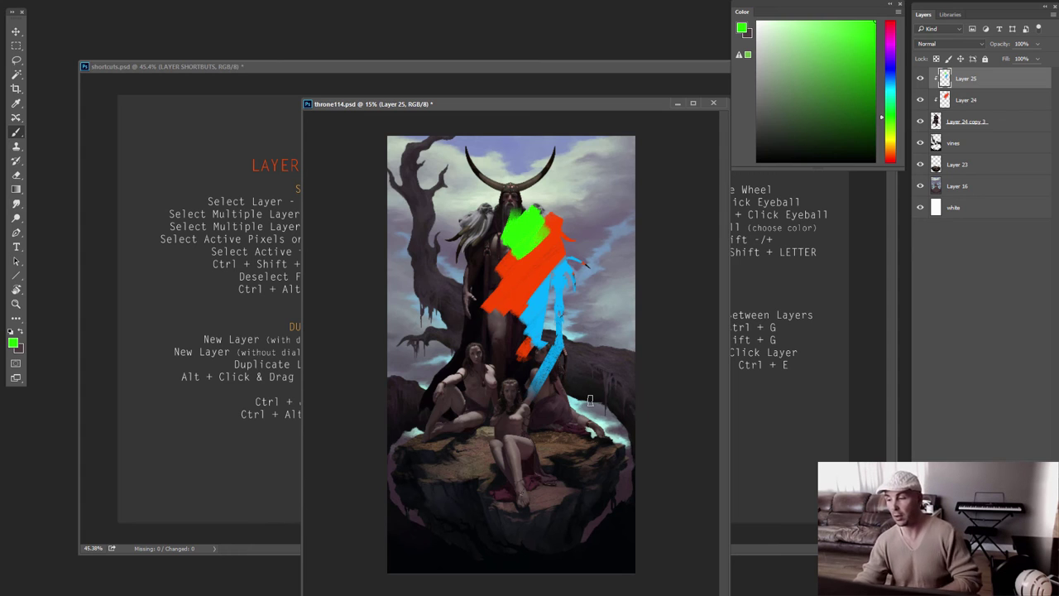
# Preview Layer 24 copy 3 alone by hiding all other layers, and restore the visibility of every layer
pyautogui.click(937, 126)
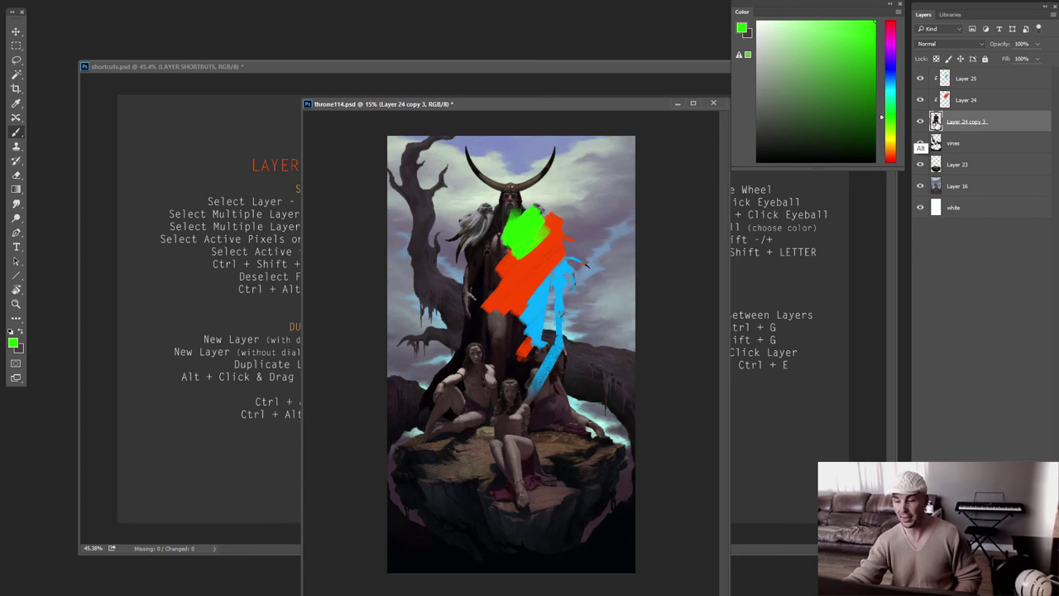
pyautogui.keyDown('alt'); pyautogui.click(921, 124); pyautogui.keyUp('alt')
pyautogui.keyDown('alt'); pyautogui.click(921, 124); pyautogui.keyUp('alt')
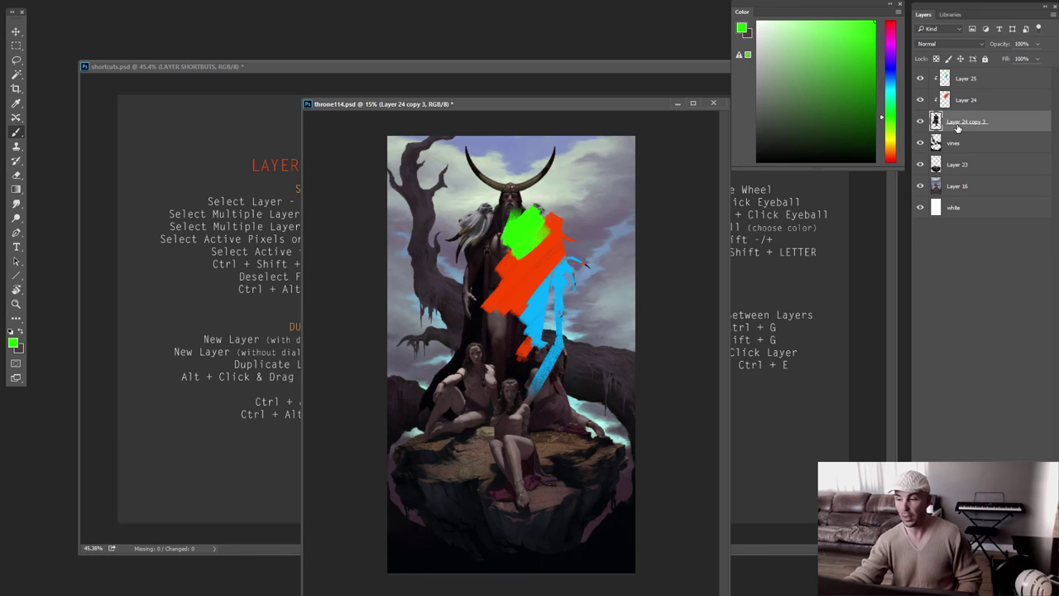
pyautogui.click(964, 98)
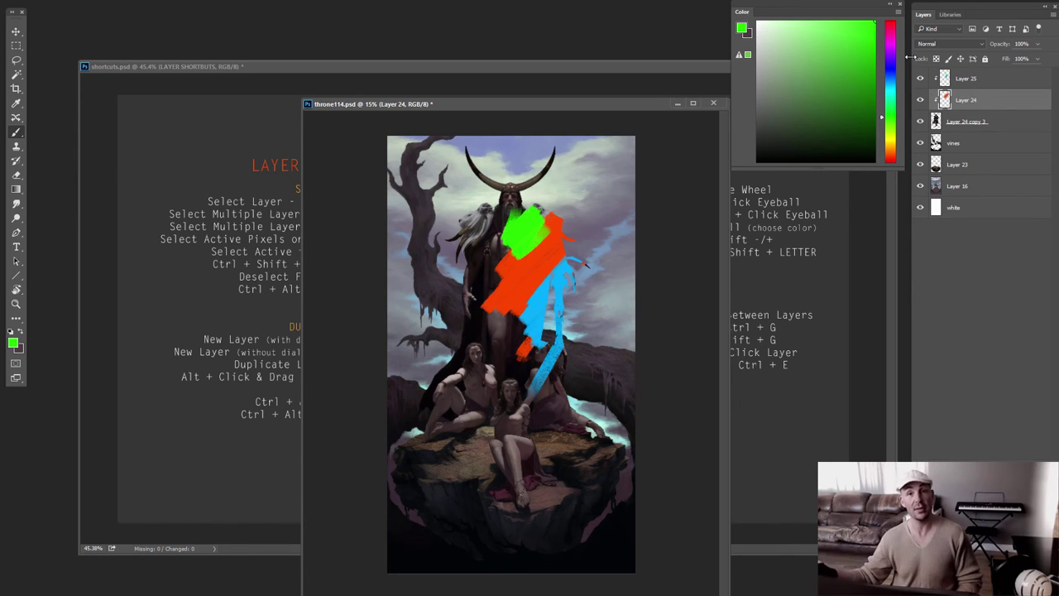
pyautogui.hotkey('alt', '[')
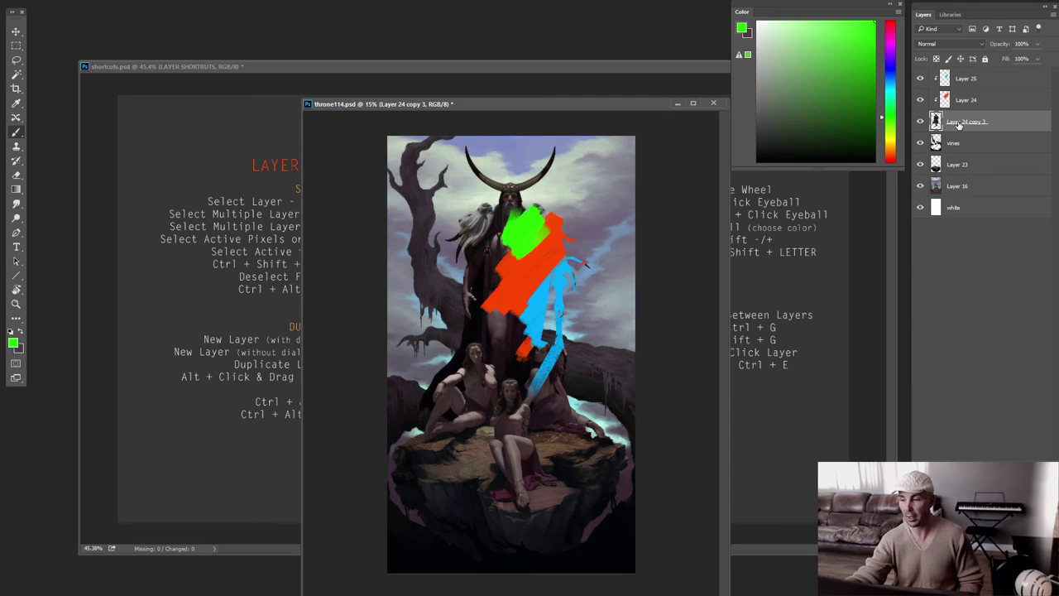
pyautogui.press('alt')
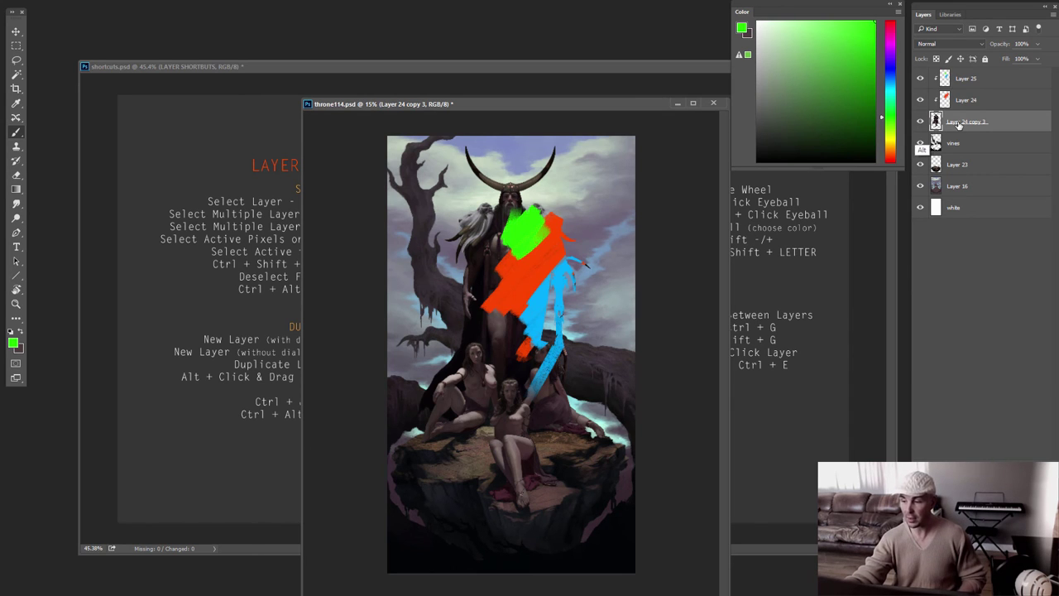
pyautogui.keyDown('alt'); pyautogui.click(920, 121); pyautogui.keyUp('alt')
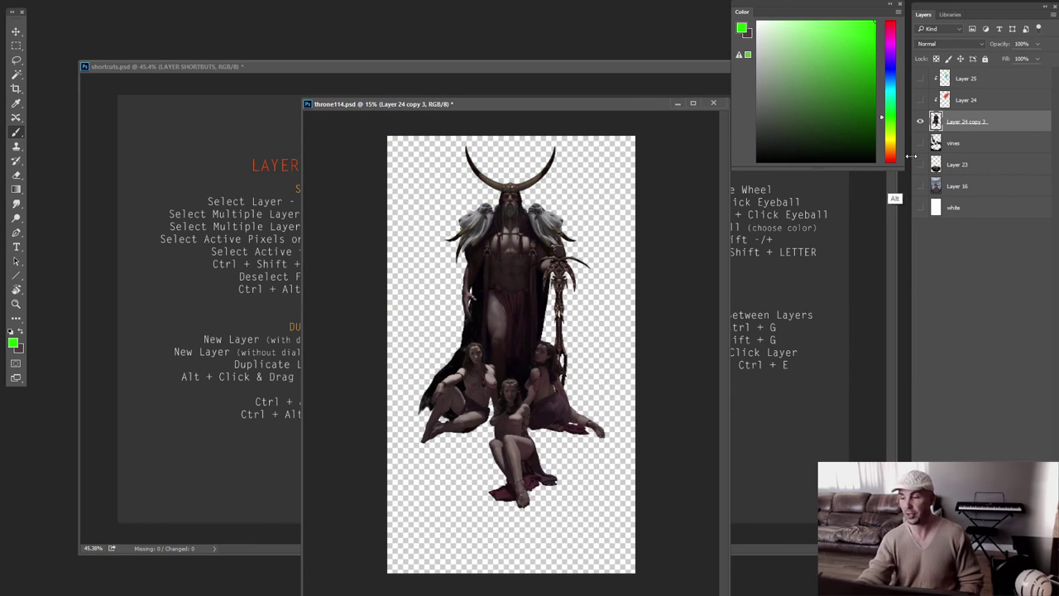
pyautogui.keyDown('alt'); pyautogui.click(920, 122); pyautogui.keyUp('alt')
# Preview the clipped Layer 24 together with its base layer only, and show all layers again
pyautogui.click(952, 99)
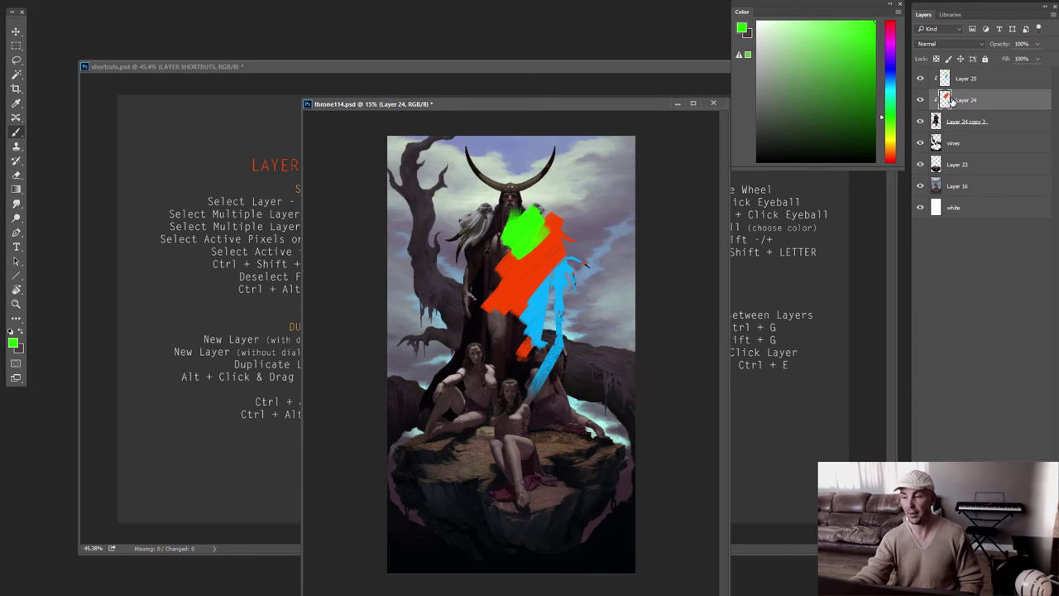
pyautogui.keyDown('alt'); pyautogui.click(920, 100); pyautogui.keyUp('alt')
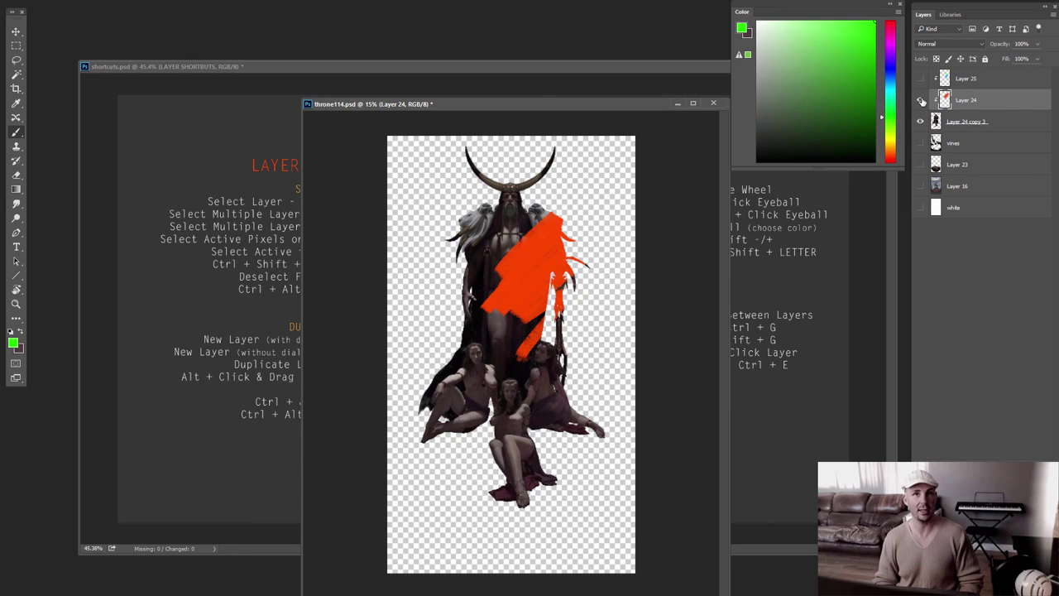
pyautogui.keyDown('alt'); pyautogui.click(921, 100); pyautogui.keyUp('alt')
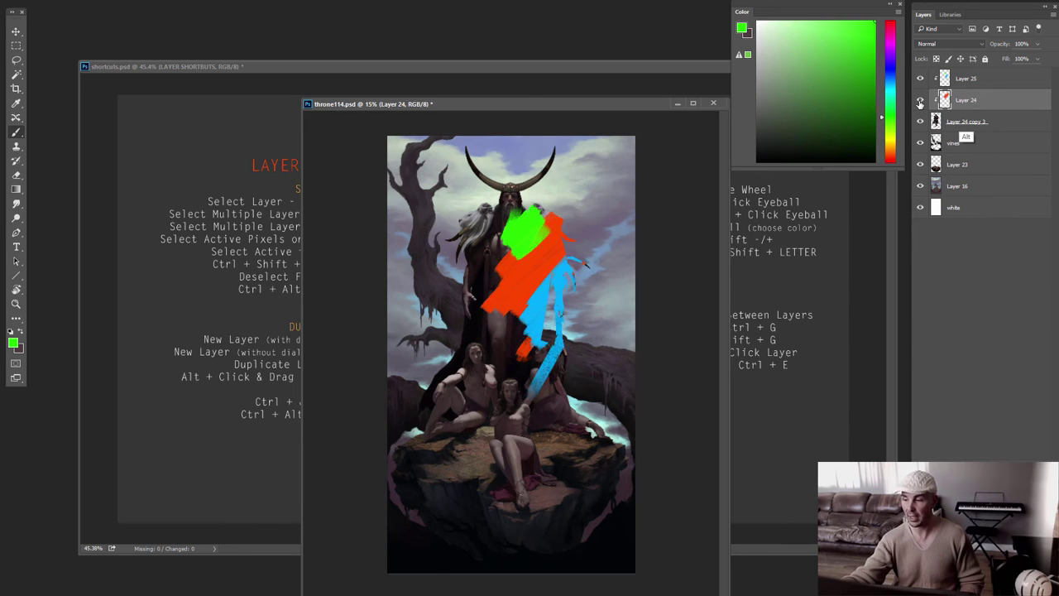
# Release the clipping of Layers 24 and 25, and isolate Layer 24 to sample its orange-red before showing all layers
pyautogui.keyDown('alt'); pyautogui.click(966, 108); pyautogui.keyUp('alt')
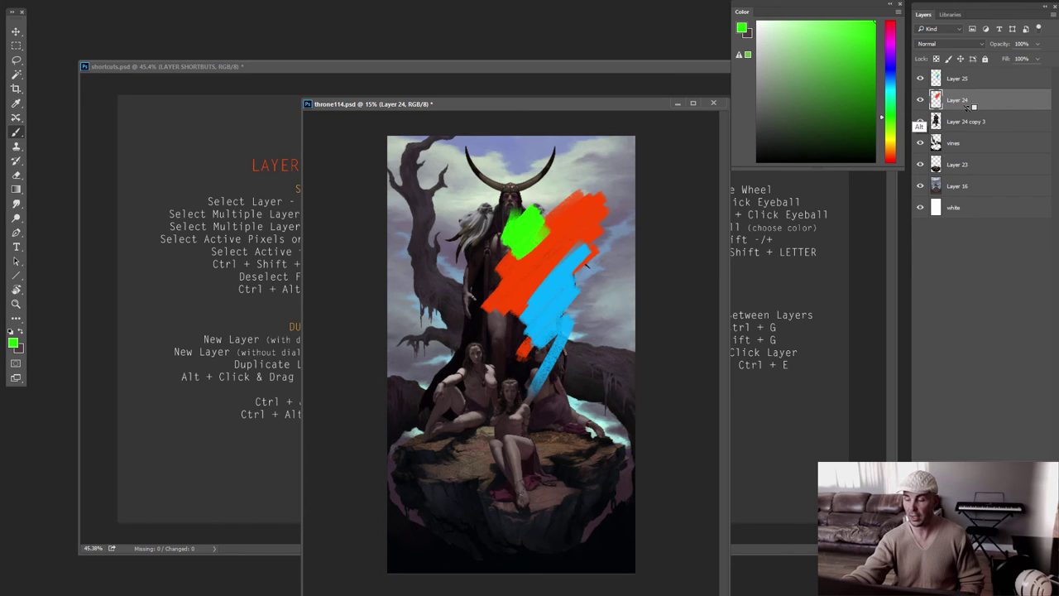
pyautogui.keyDown('alt'); pyautogui.click(920, 99); pyautogui.keyUp('alt')
pyautogui.keyDown('alt'); pyautogui.click(587, 239); pyautogui.keyUp('alt')
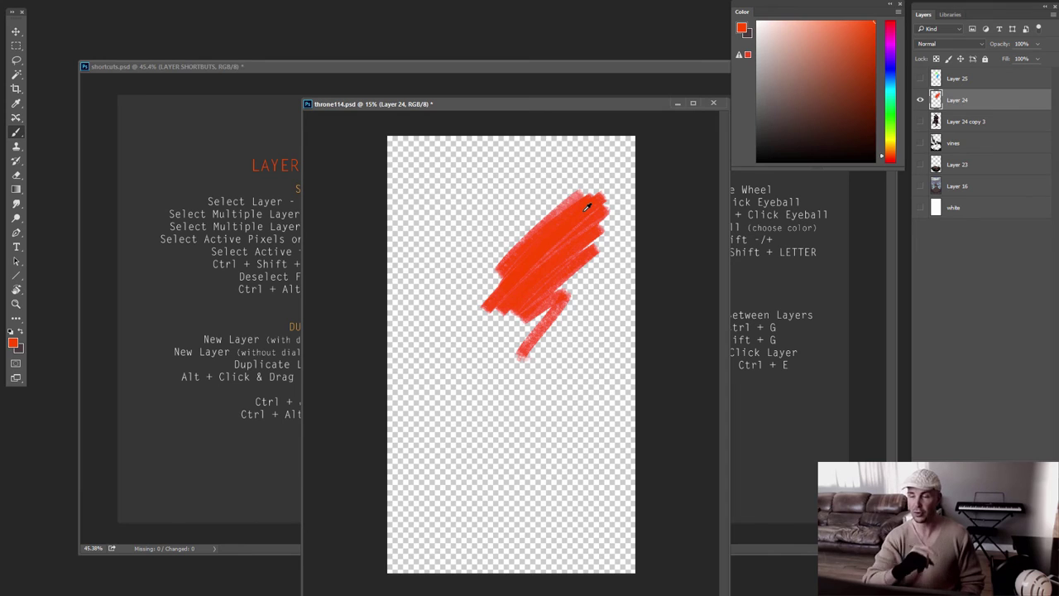
pyautogui.keyDown('alt'); pyautogui.click(920, 99); pyautogui.keyUp('alt')
# Clip Layer 24 and Layer 25 to Layer 24 copy 3 again
pyautogui.keyDown('alt'); pyautogui.click(964, 110); pyautogui.keyUp('alt')
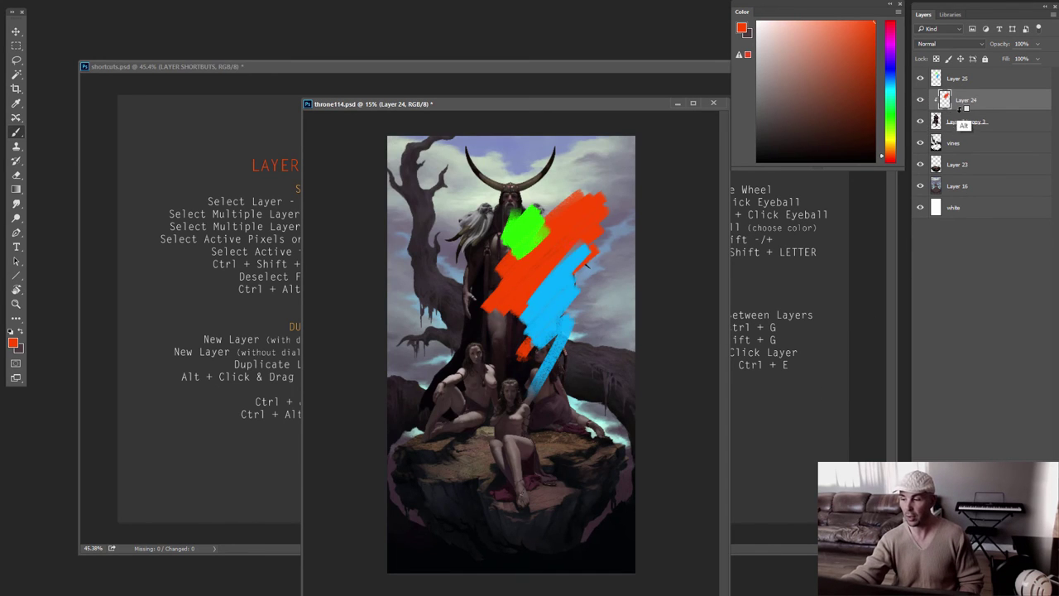
pyautogui.keyDown('alt'); pyautogui.click(965, 89); pyautogui.keyUp('alt')
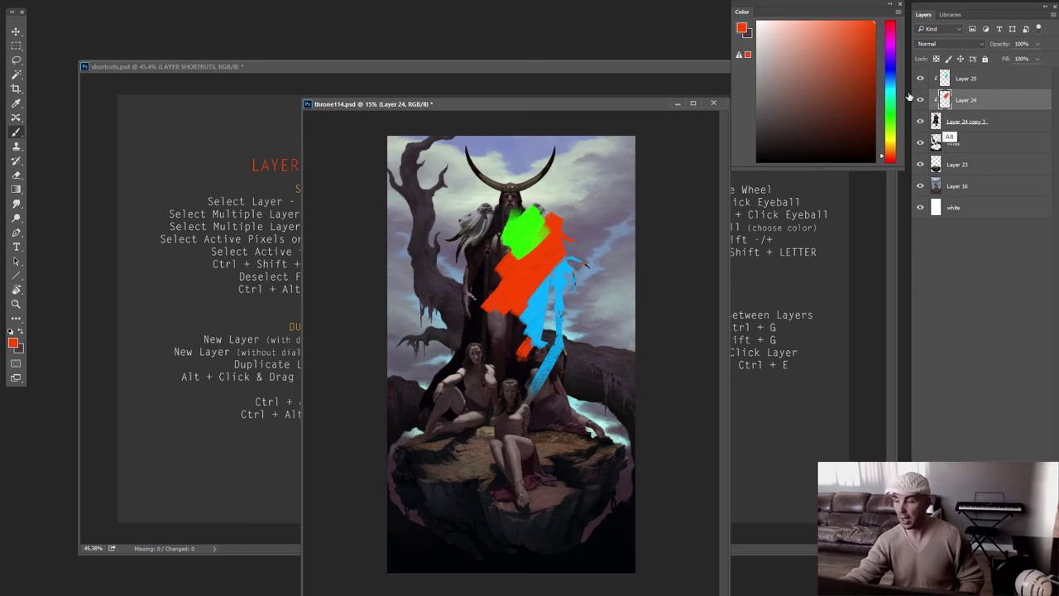
# Unclip Layers 24 and 25 from Layer 24 copy 3, and preview Layer 24 alone before restoring all layers
pyautogui.hotkey('ctrl', 'alt', 'g')
pyautogui.keyDown('alt'); pyautogui.click(920, 99); pyautogui.keyUp('alt')
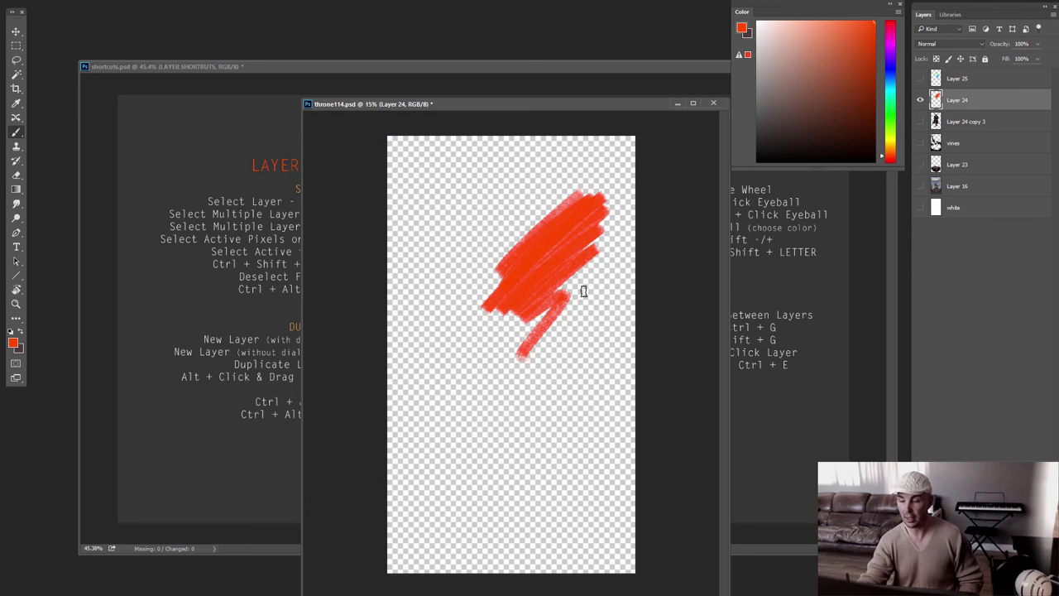
pyautogui.keyDown('alt'); pyautogui.click(918, 99); pyautogui.keyUp('alt')
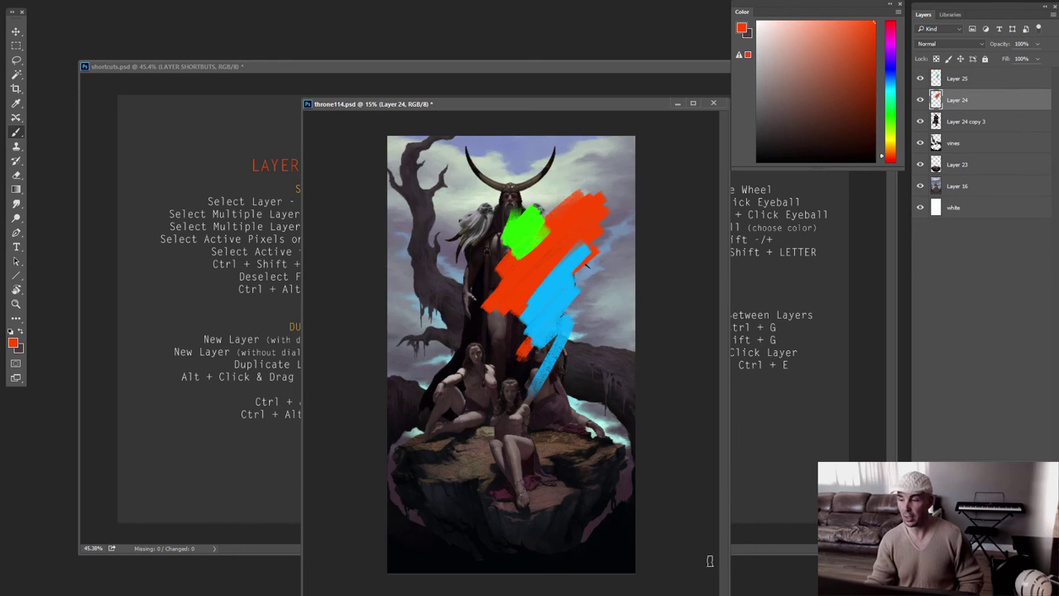
# Clip Layers 24 and 25 to Layer 24 copy 3 again, and remove both paint layers from the painting
pyautogui.hotkey('ctrl', 'alt', 'g')
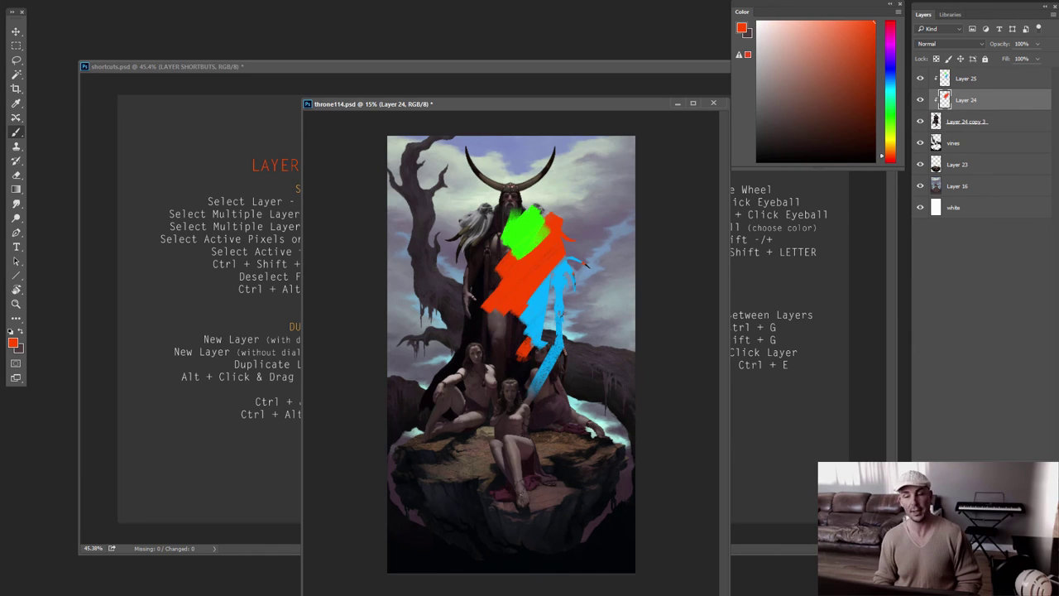
pyautogui.hotkey('ctrl', 'e')
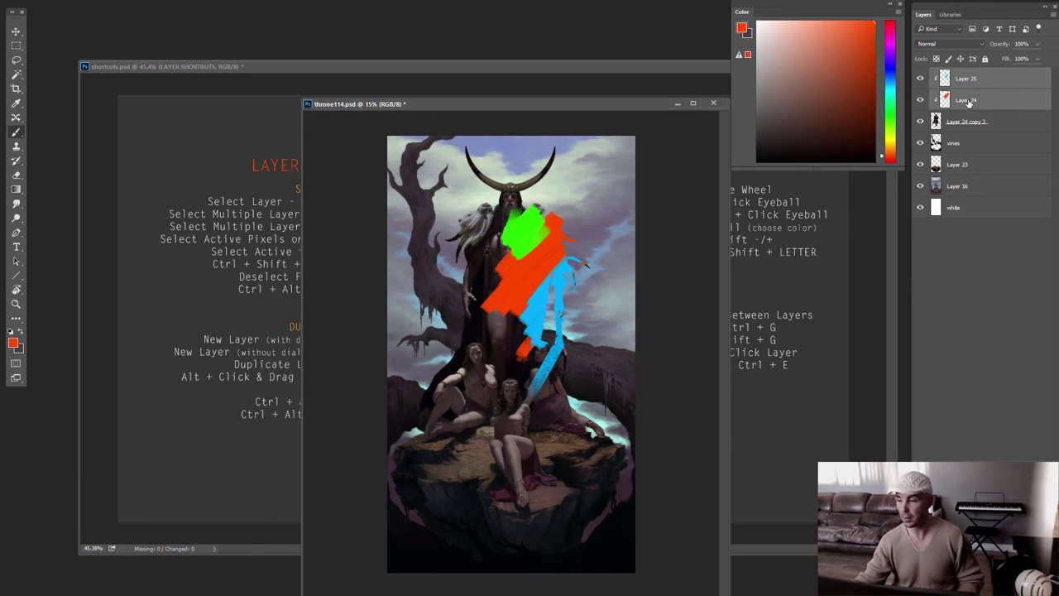
pyautogui.hotkey('ctrl', 'e')
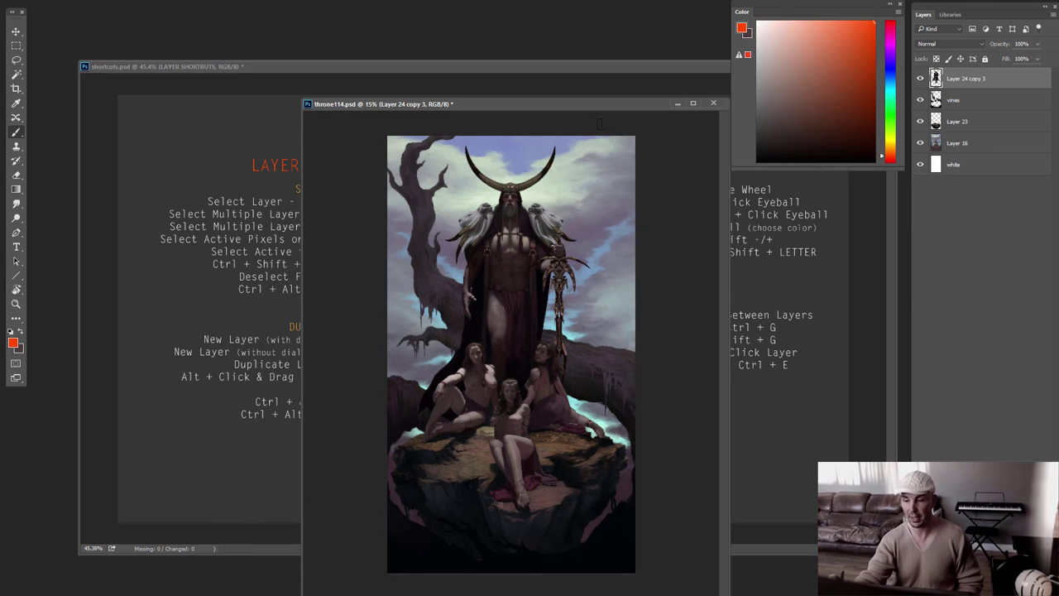
# Shift the throne114.psd window slightly, bring the shortcuts.psd list to the front and clear its layer selection
pyautogui.moveTo(599, 103); pyautogui.dragTo(591, 113)
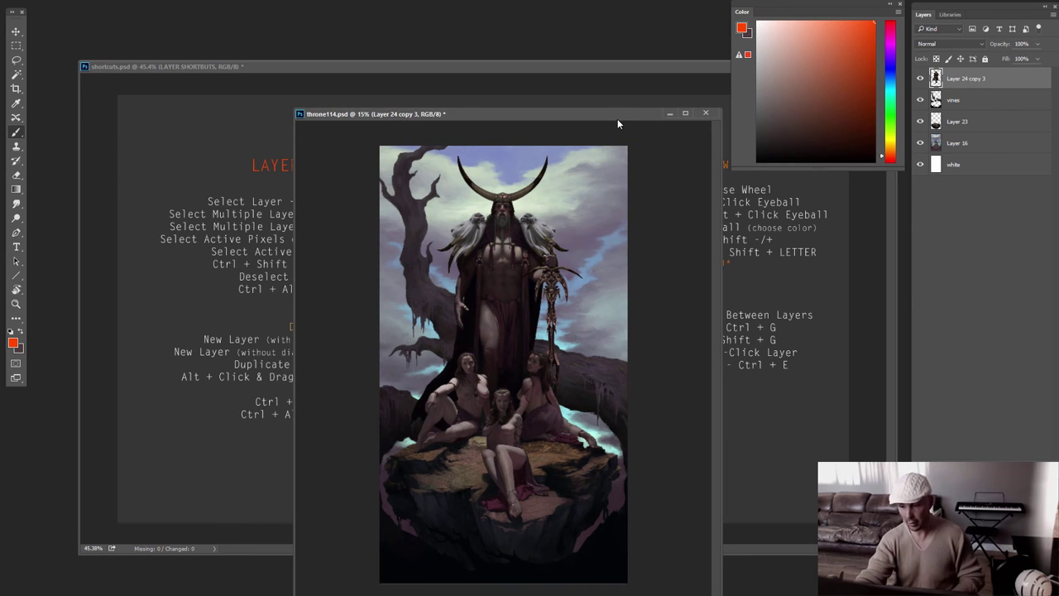
pyautogui.click(814, 369)
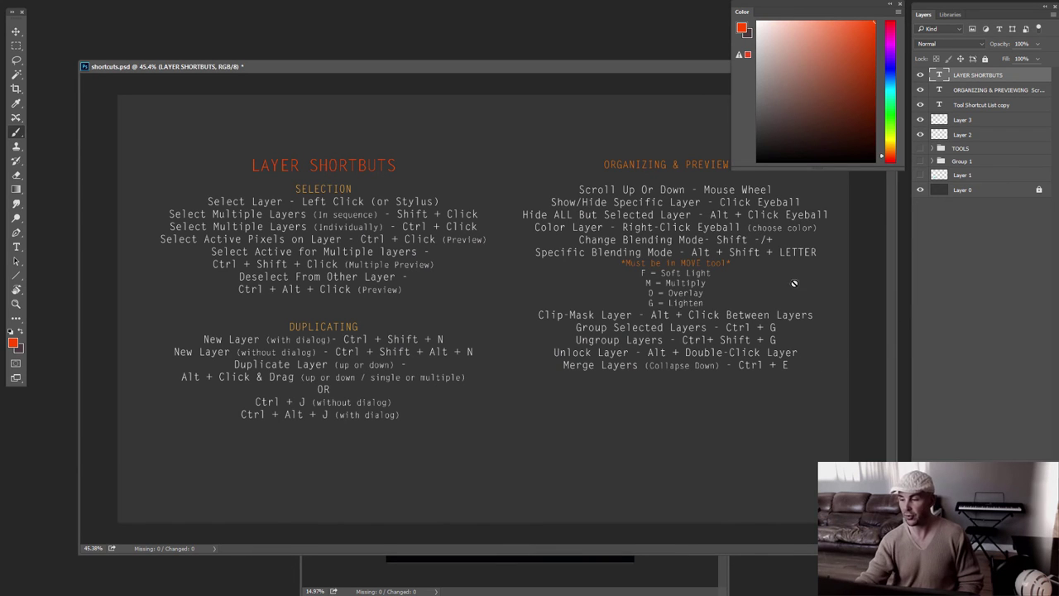
pyautogui.click(974, 226)
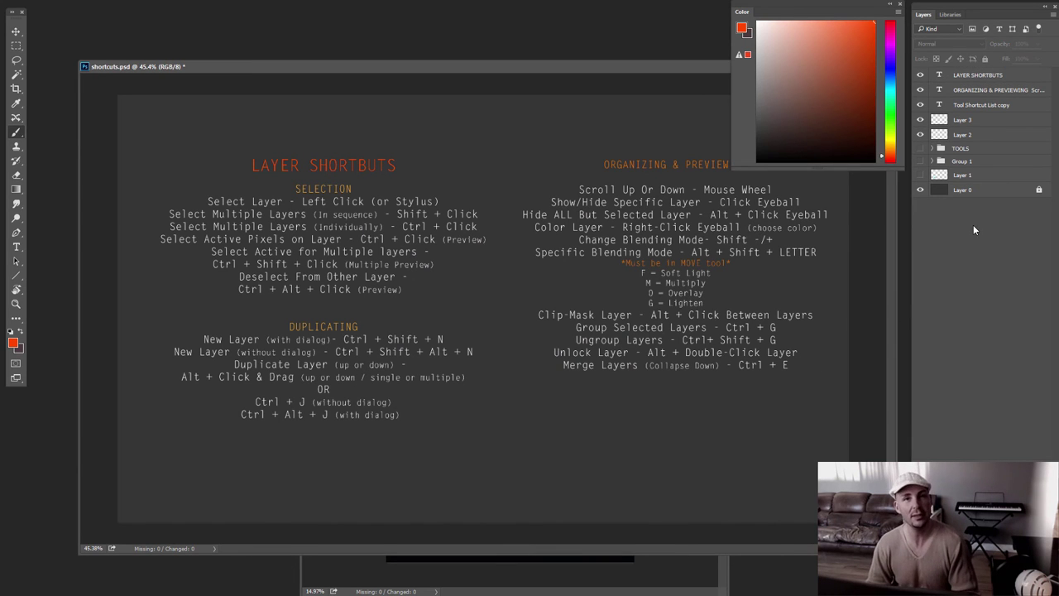
# Rename the locked Layer 0 in shortcuts.psd as background
pyautogui.hotkey('alt', ',')
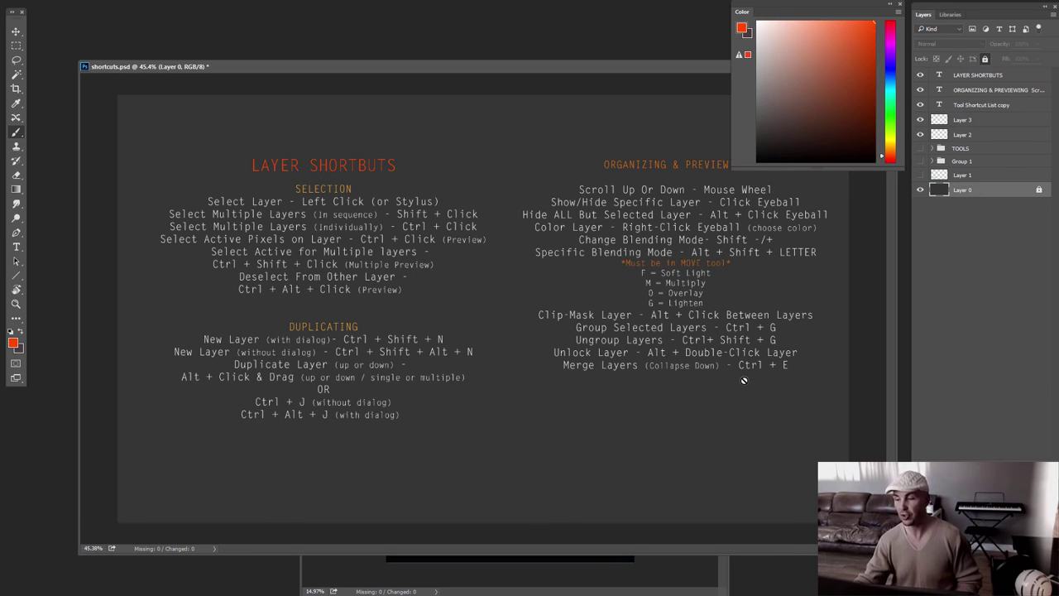
pyautogui.doubleClick(973, 188)
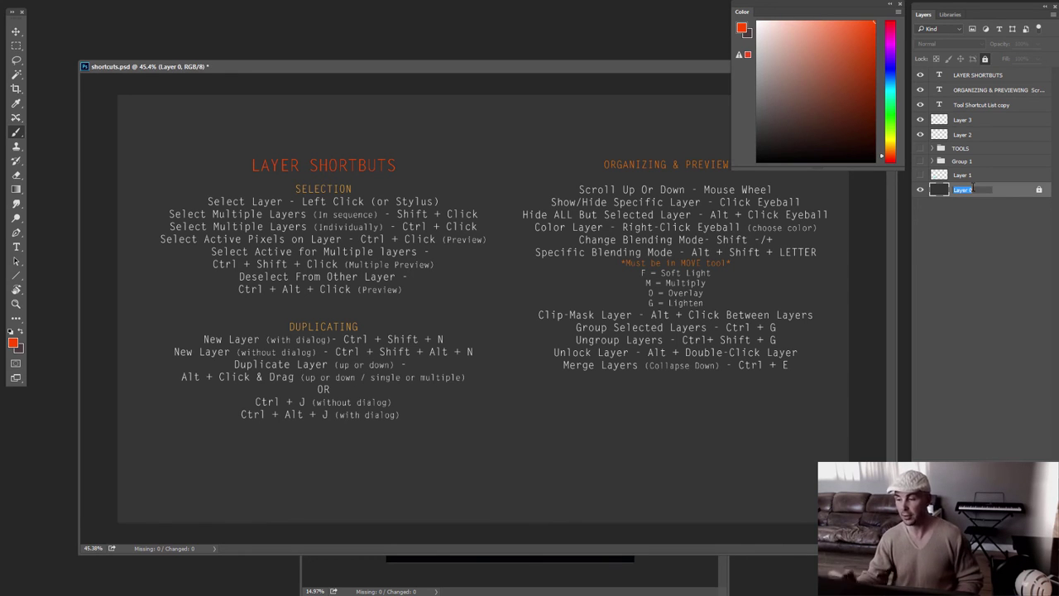
pyautogui.write('backg')
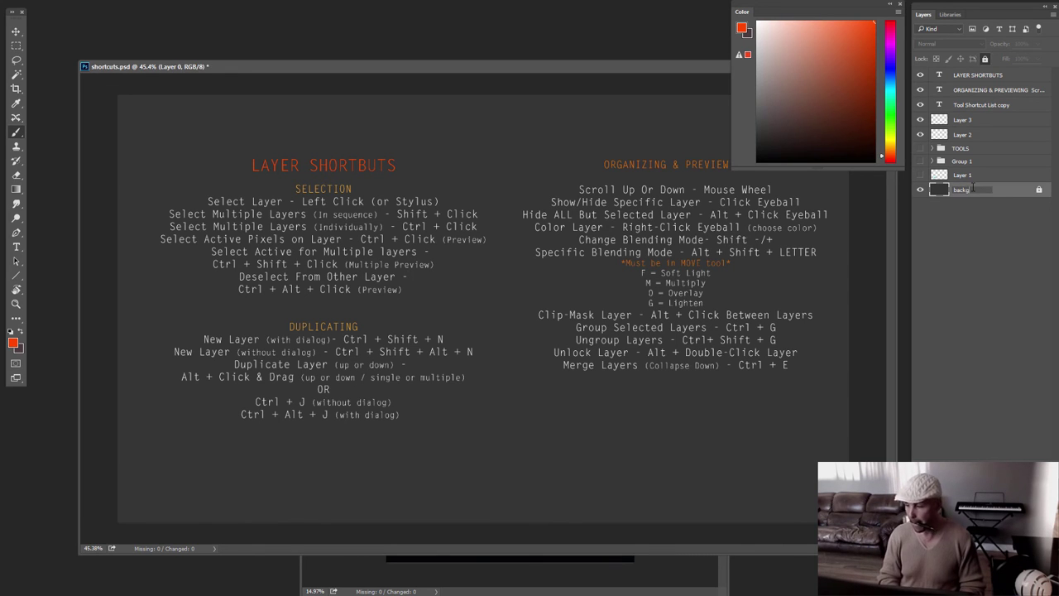
pyautogui.write('roun')
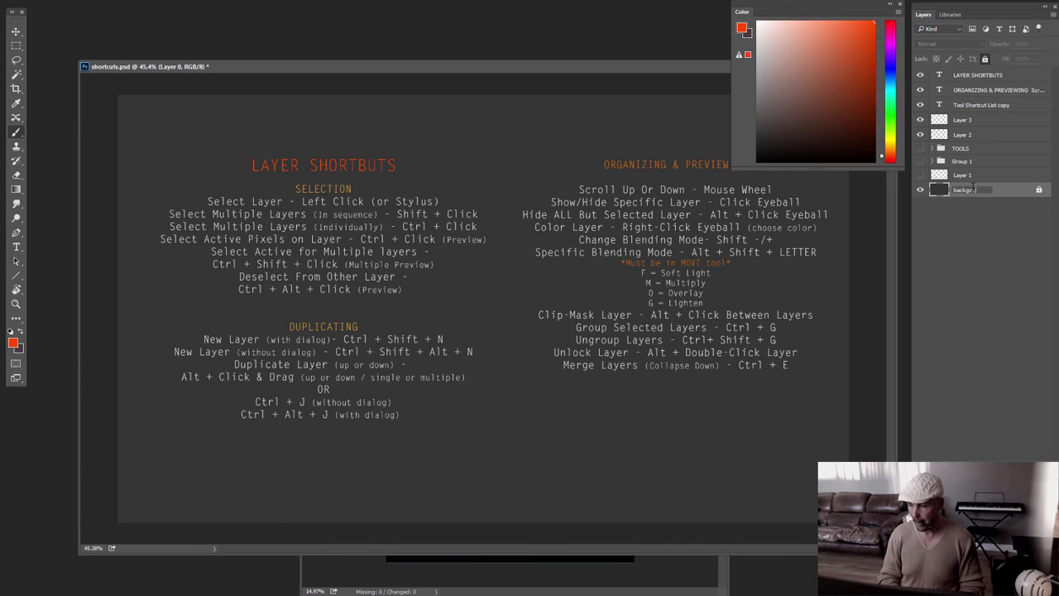
pyautogui.write('d')
pyautogui.press('Return')
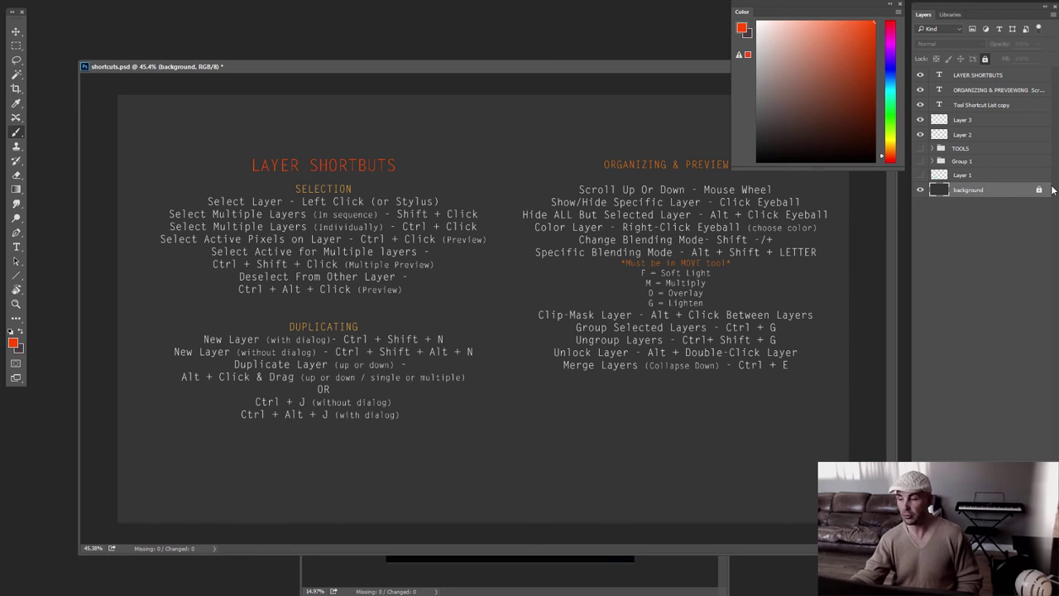
# Try to edit the locked background layer, and clear the layer selection
pyautogui.hotkey('ctrl', 'g')
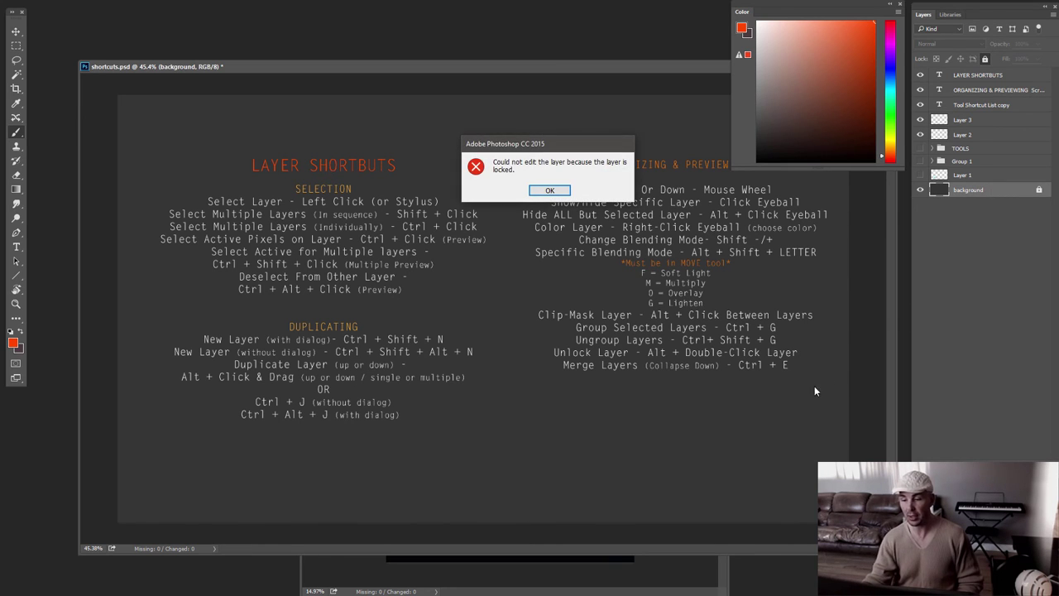
pyautogui.press('Return')
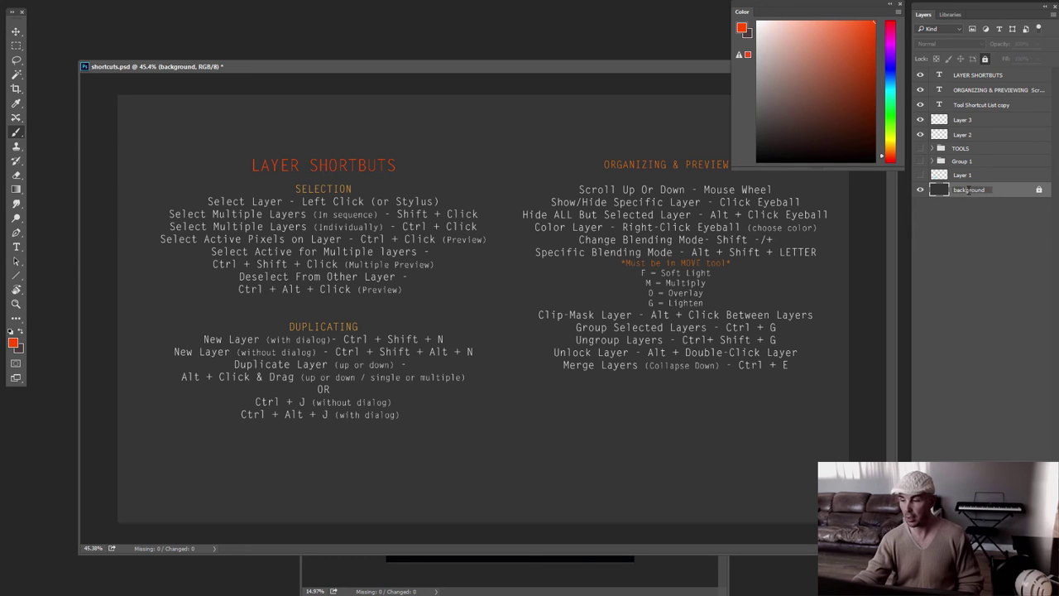
pyautogui.click(977, 249)
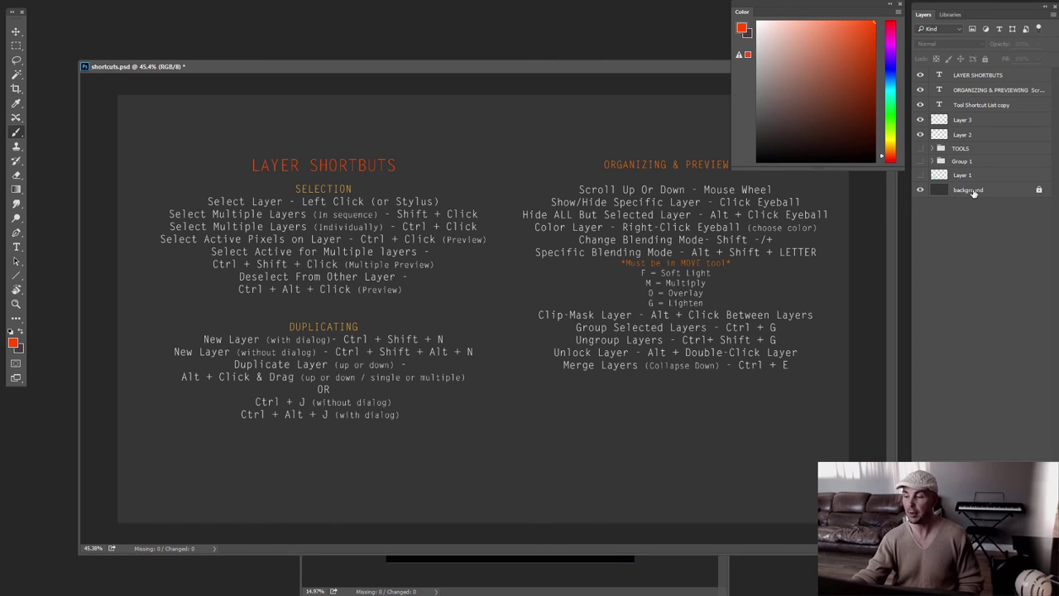
pyautogui.doubleClick(973, 192)
pyautogui.click(972, 213)
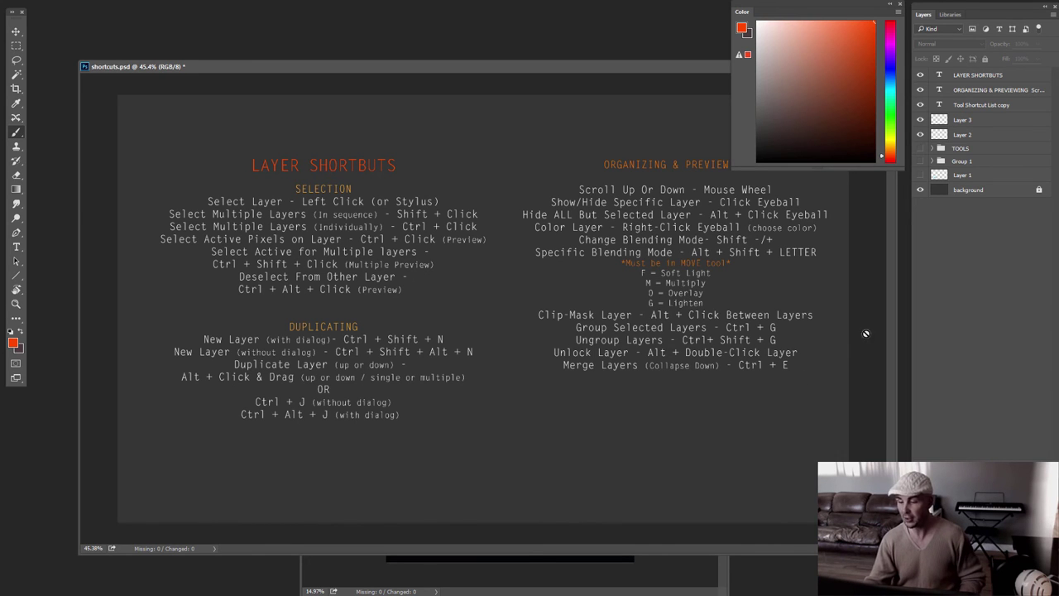
# Try to unlock the background layer, and select Layer 3 instead
pyautogui.press('alt')
pyautogui.doubleClick(968, 189)
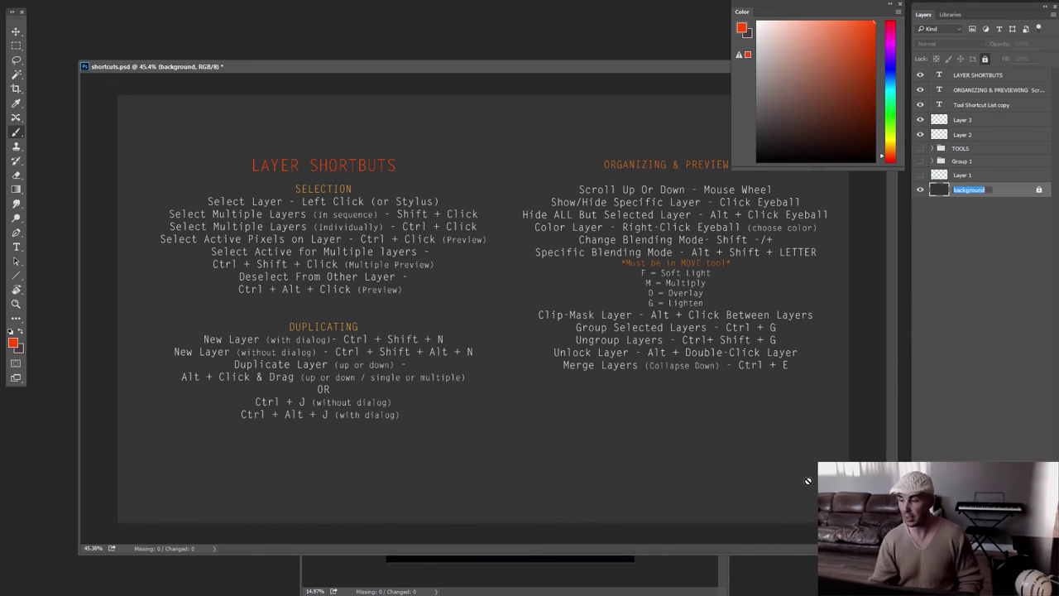
pyautogui.press('Return')
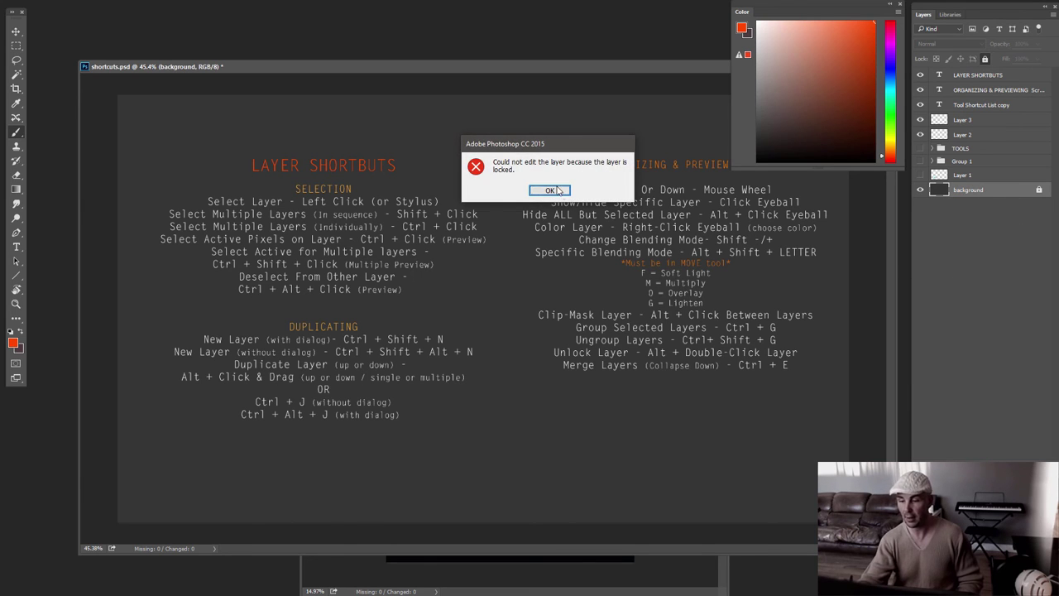
pyautogui.click(556, 188)
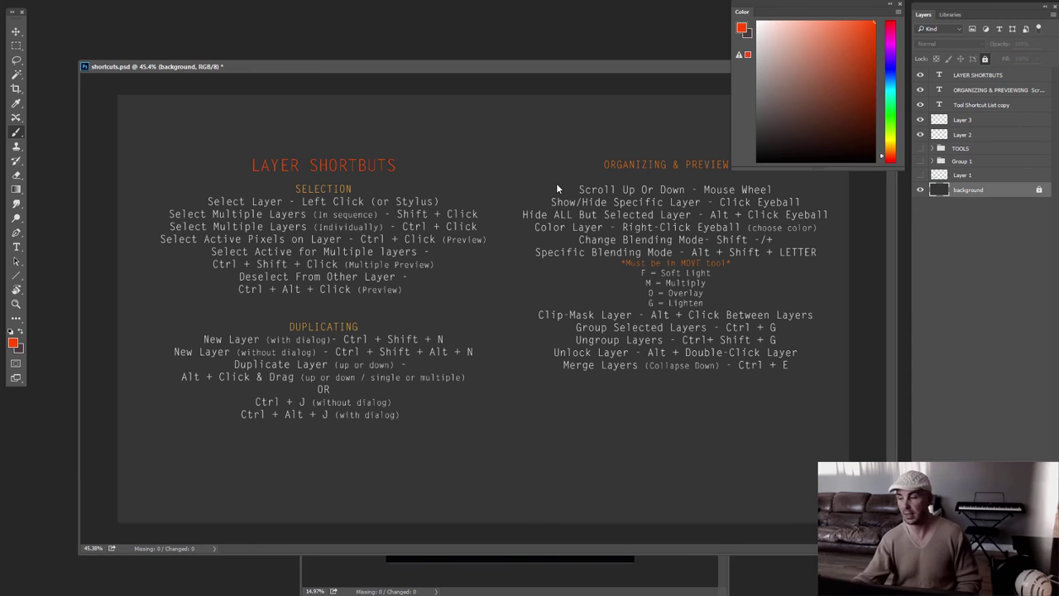
pyautogui.keyDown('ctrl'); pyautogui.click(732, 532); pyautogui.keyUp('ctrl')
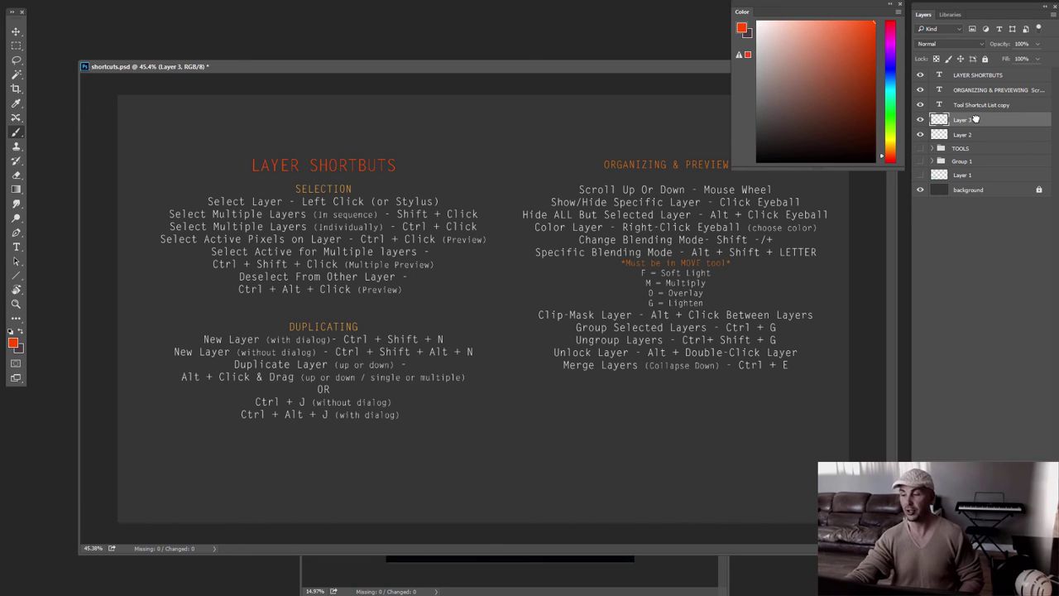
# Return to throne114.psd, ungroup Group 1 and delete the four released layers above Layer 24 copy 3
pyautogui.click(681, 584)
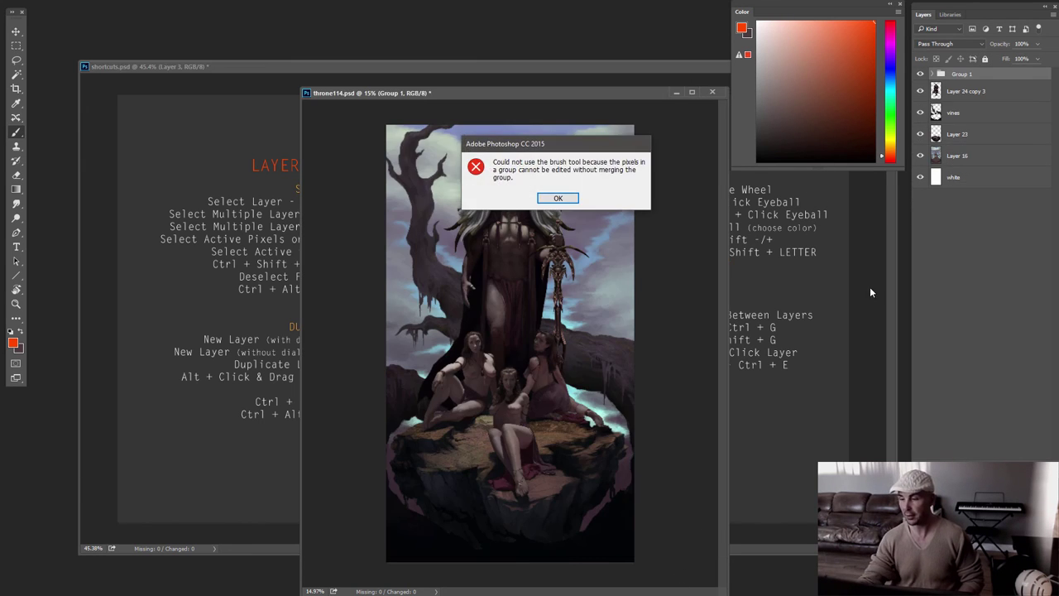
pyautogui.click(561, 203)
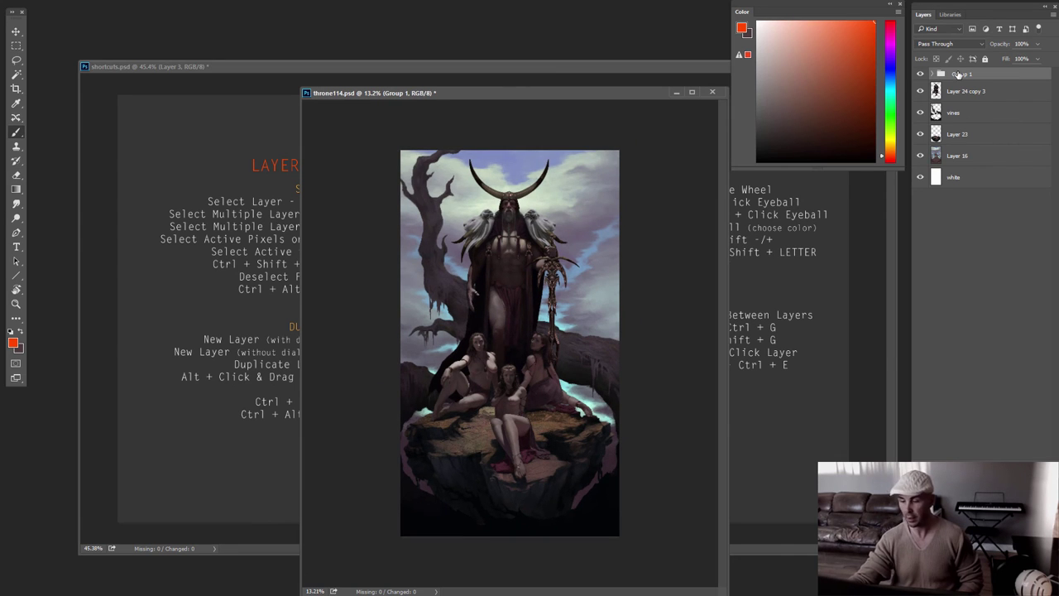
pyautogui.hotkey('ctrl', 'shift', 'g')
pyautogui.keyDown('shift'); pyautogui.click(964, 143); pyautogui.keyUp('shift')
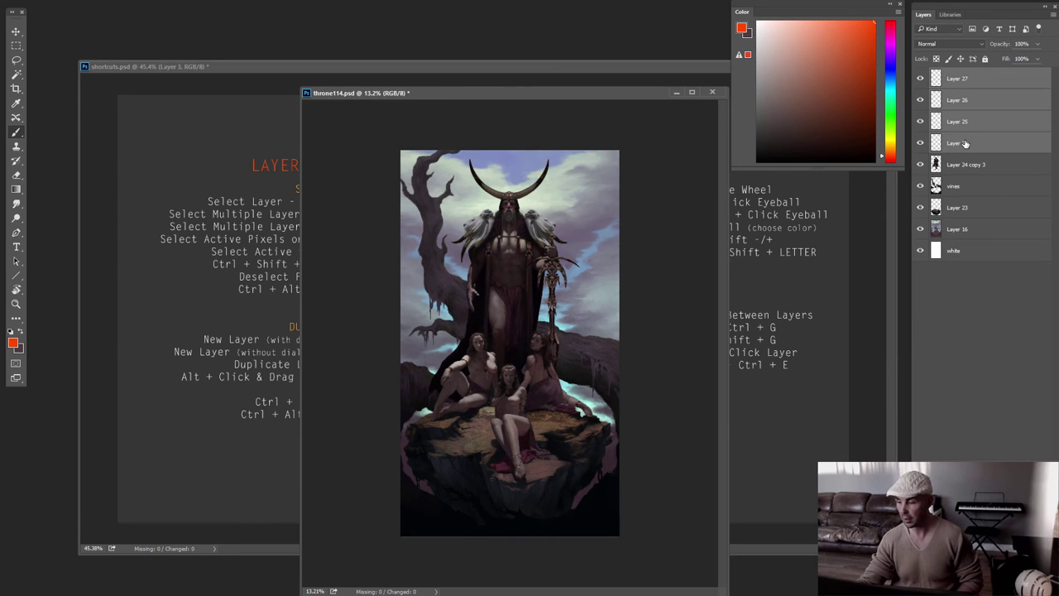
pyautogui.press('Delete')
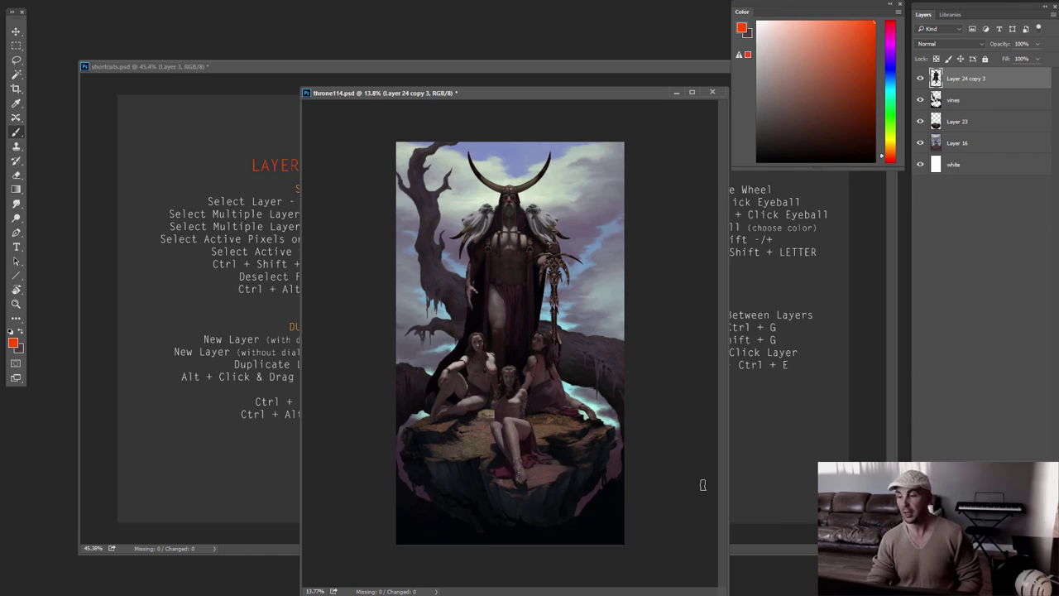
# Duplicate the layers from Layer 24 copy 3 through Layer 16 into a hidden backup group directly above the white layer
pyautogui.click(952, 145)
pyautogui.keyDown('shift'); pyautogui.click(974, 79); pyautogui.keyUp('shift')
pyautogui.moveTo(973, 79); pyautogui.dragTo(981, 150)
pyautogui.hotkey('ctrl', 'g')
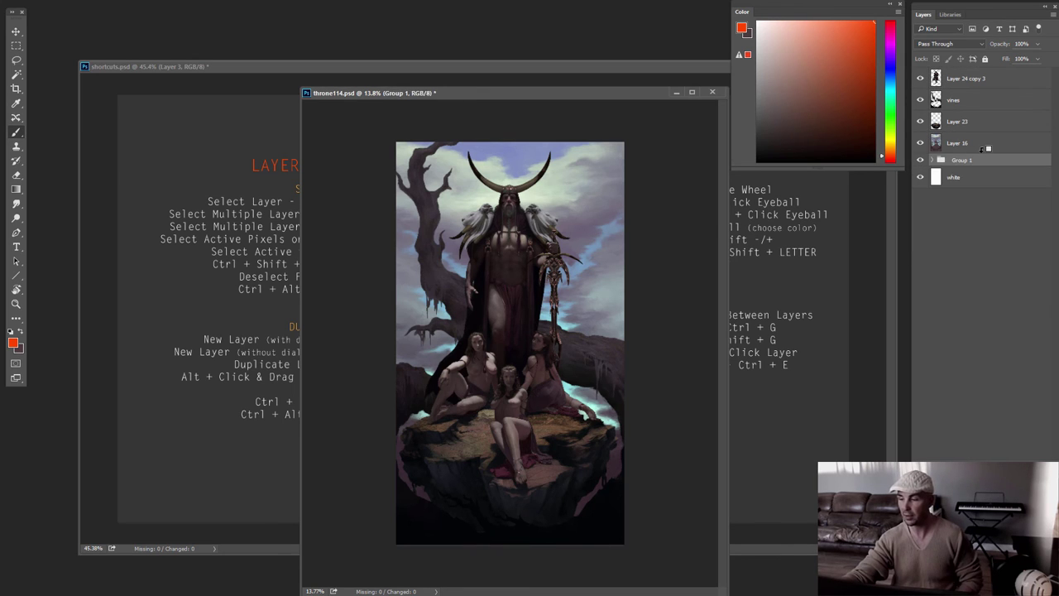
pyautogui.click(920, 161)
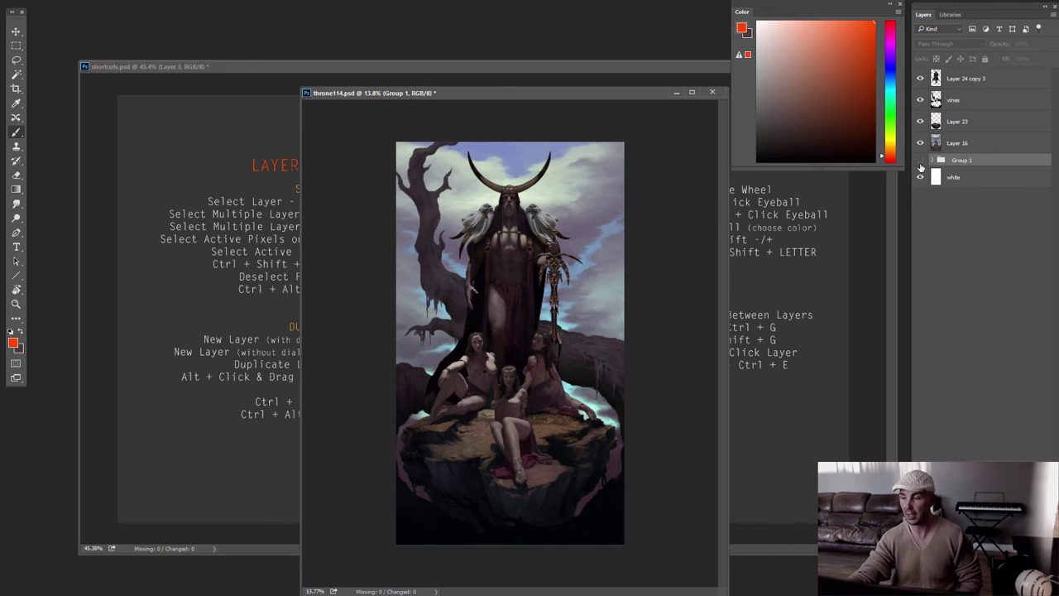
# Select the layers from Layer 24 copy 3 to Layer 23 as a range, and narrow the selection to Layer 24 copy 3
pyautogui.click(957, 142)
pyautogui.keyDown('shift'); pyautogui.click(965, 78); pyautogui.keyUp('shift')
pyautogui.click(965, 78)
pyautogui.keyDown('shift'); pyautogui.click(958, 122); pyautogui.keyUp('shift')
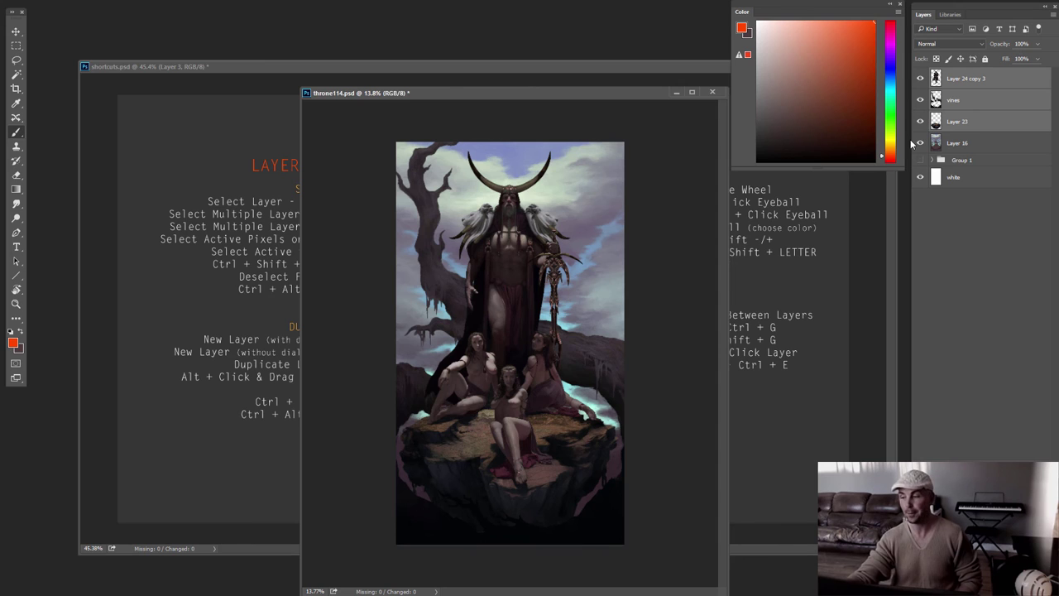
pyautogui.click(968, 79)
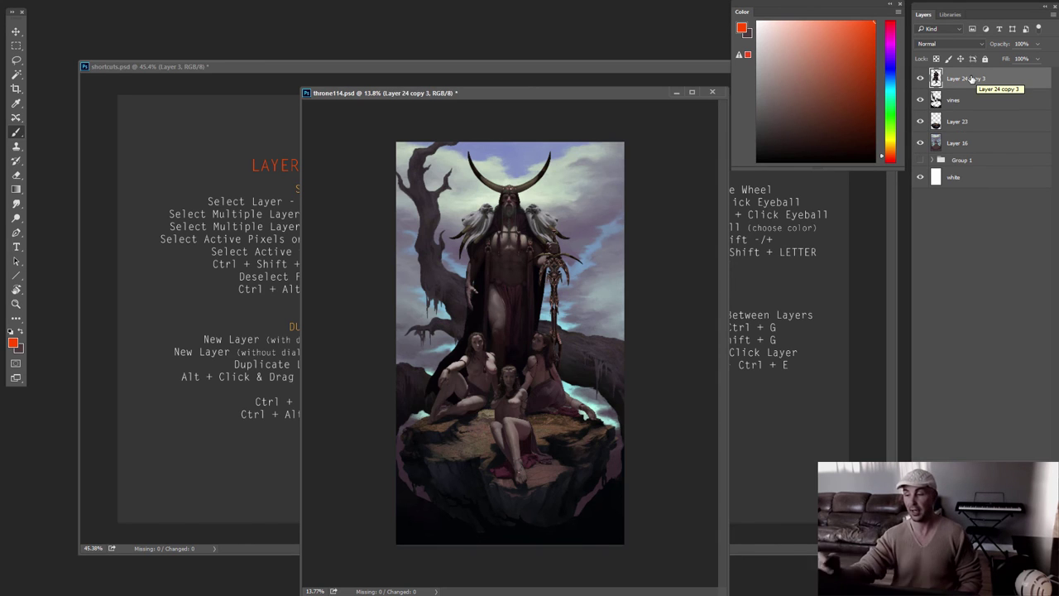
pyautogui.hotkey('alt', '[')
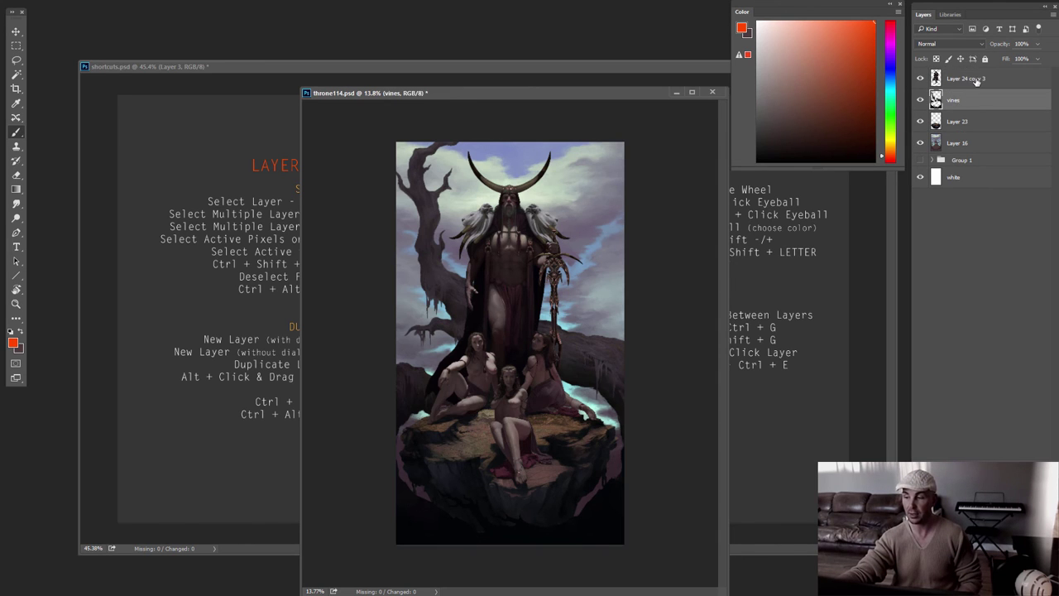
pyautogui.hotkey('alt', ']')
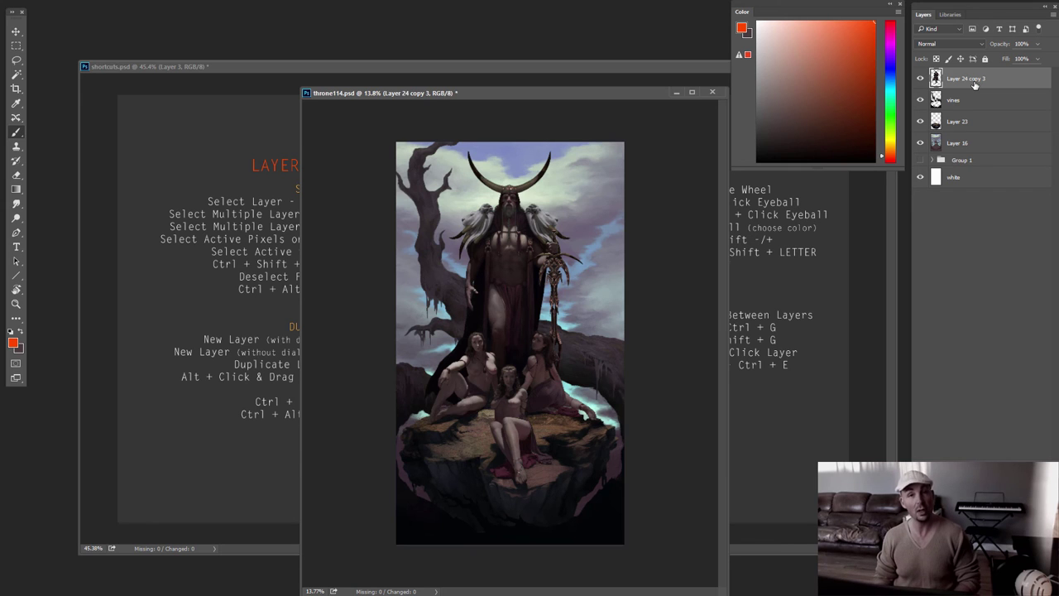
# Merge Layer 24 copy 3 down into vines, preview Layer 23 in isolation, and undo the merge
pyautogui.hotkey('ctrl', 'e')
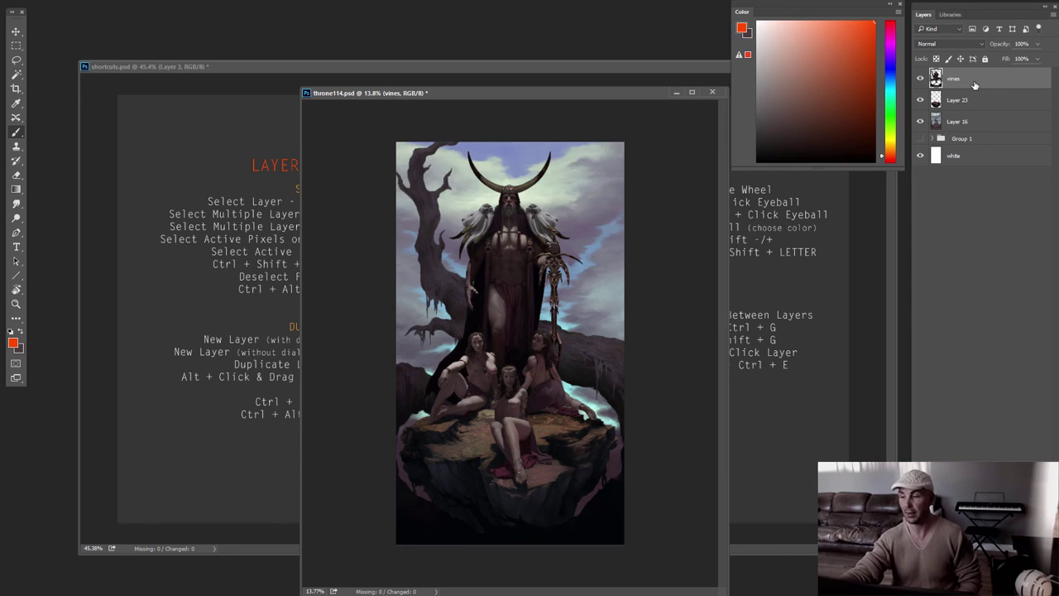
pyautogui.keyDown('alt'); pyautogui.click(920, 99); pyautogui.keyUp('alt')
pyautogui.keyDown('alt'); pyautogui.click(920, 100); pyautogui.keyUp('alt')
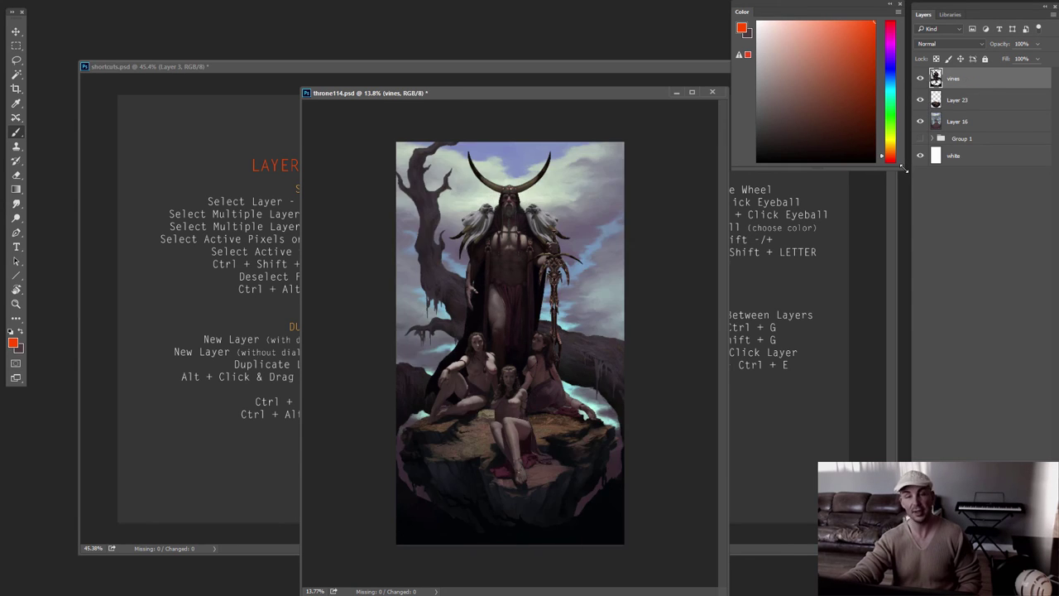
pyautogui.hotkey('ctrl', 'z')
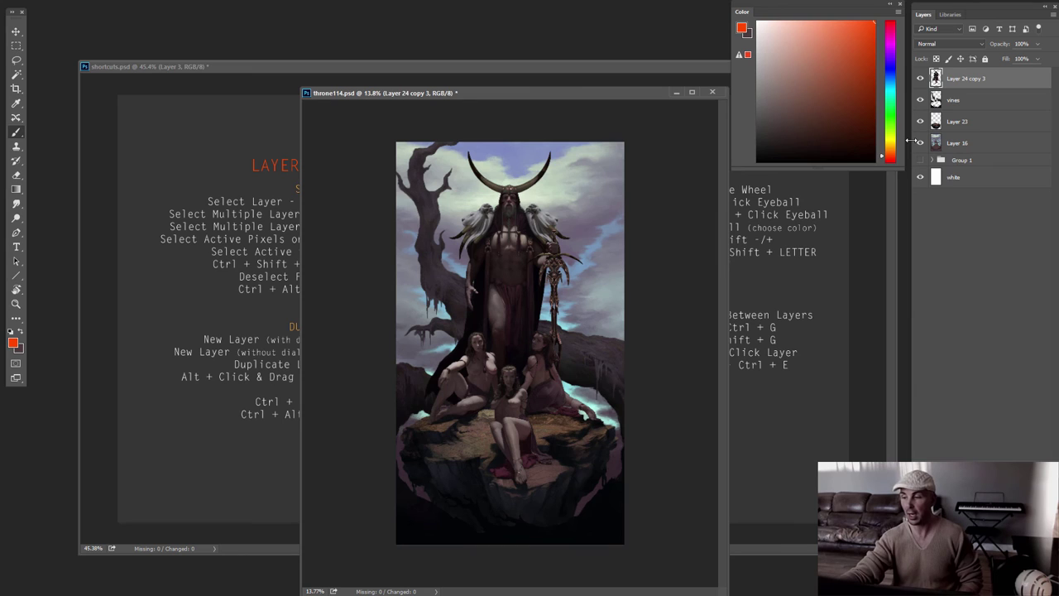
# Merge the non-adjacent Layer 24 copy 3, vines and Layer 16 into one layer, and check it by toggling layer visibility
pyautogui.keyDown('ctrl'); pyautogui.click(969, 103); pyautogui.keyUp('ctrl')
pyautogui.keyDown('ctrl'); pyautogui.click(969, 144); pyautogui.keyUp('ctrl')
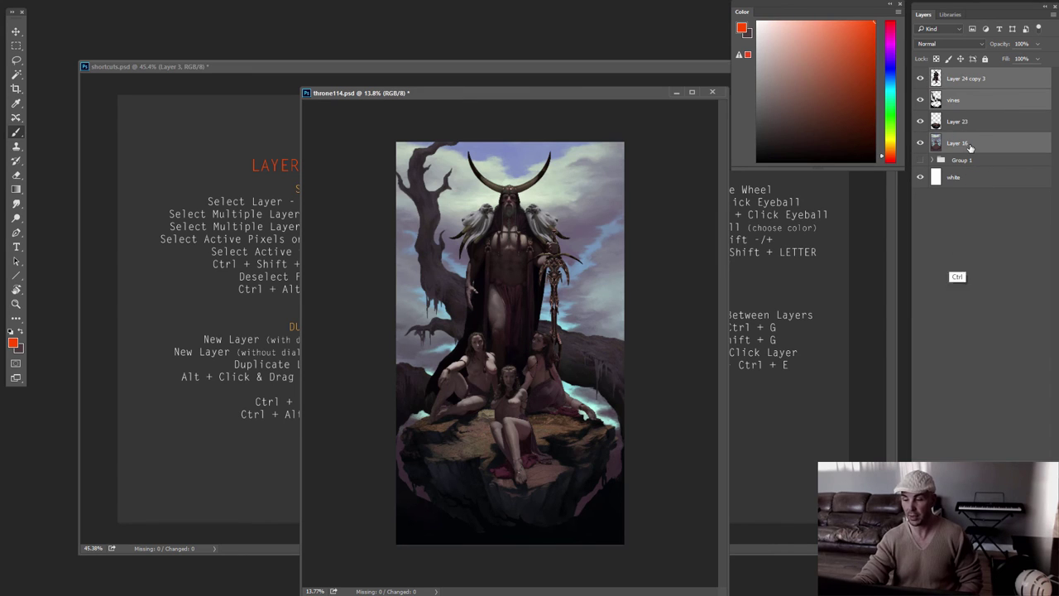
pyautogui.hotkey('ctrl', 'e')
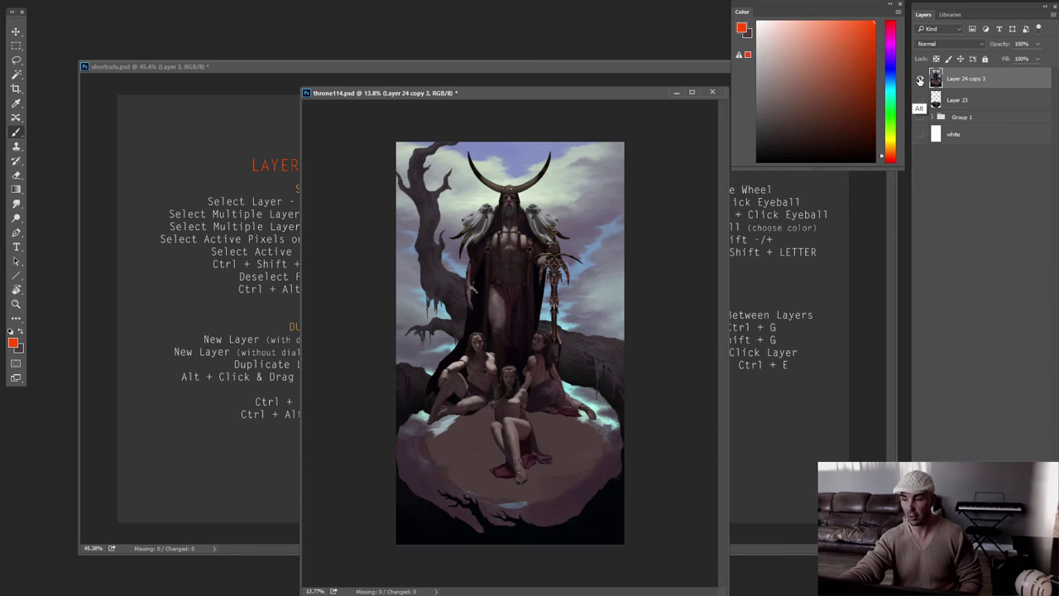
pyautogui.keyDown('alt'); pyautogui.click(921, 79); pyautogui.keyUp('alt')
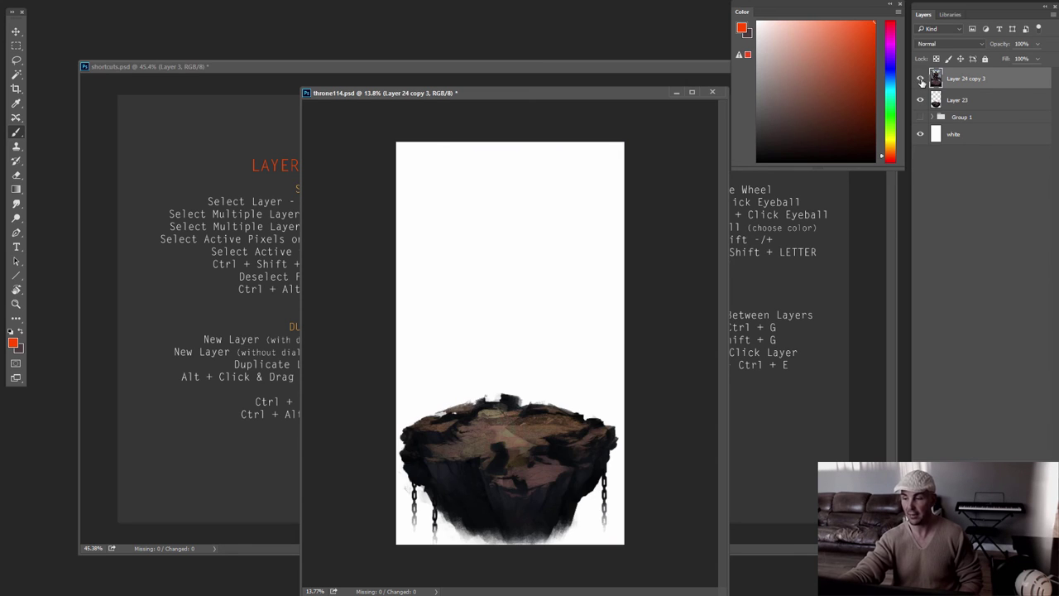
# Undo the merge of the non-adjacent layers to restore Layer 24 copy 3, vines and Layer 16 as separate layers
pyautogui.hotkey('ctrl', 'alt', 'z')
pyautogui.hotkey('ctrl', 'alt', 'z')
pyautogui.click(921, 79)
# Merge the range from Layer 24 copy 3 through Layer 16 into one layer, and undo the merge
pyautogui.click(964, 78)
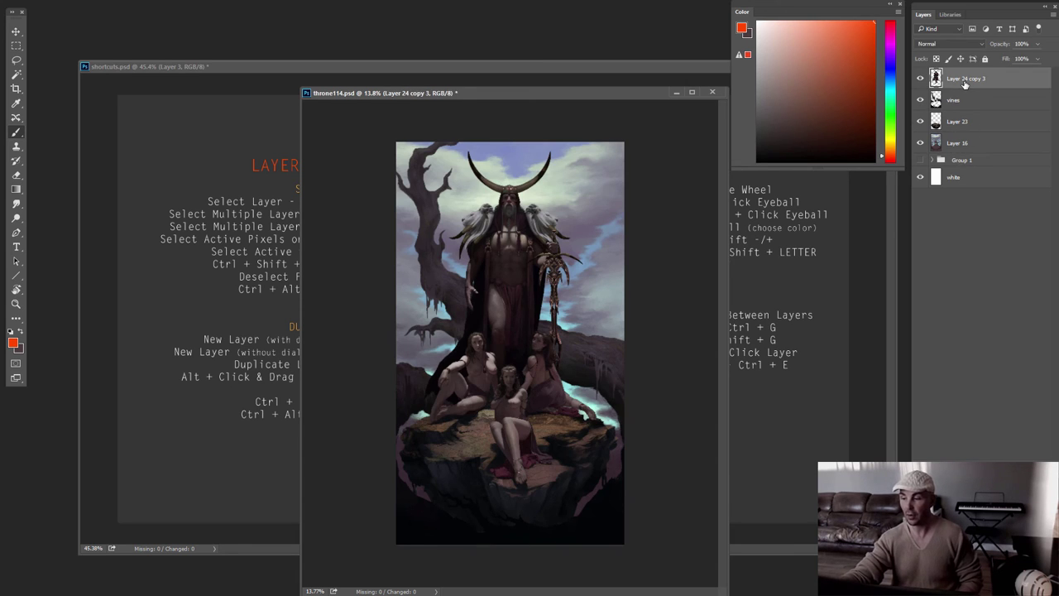
pyautogui.keyDown('shift'); pyautogui.click(966, 150); pyautogui.keyUp('shift')
pyautogui.hotkey('ctrl', 'e')
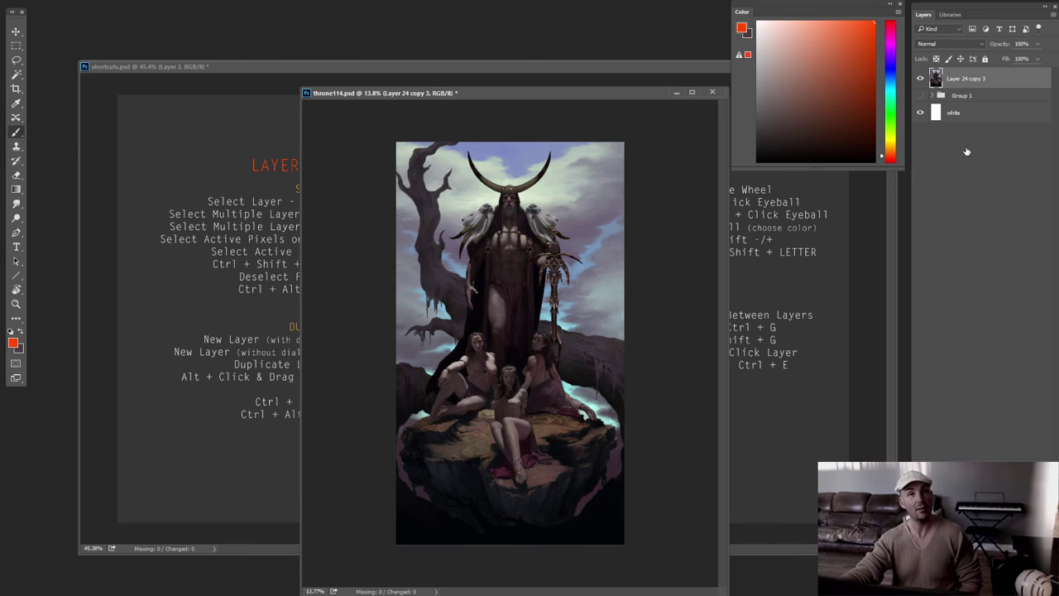
pyautogui.hotkey('ctrl', 'alt', 'z')
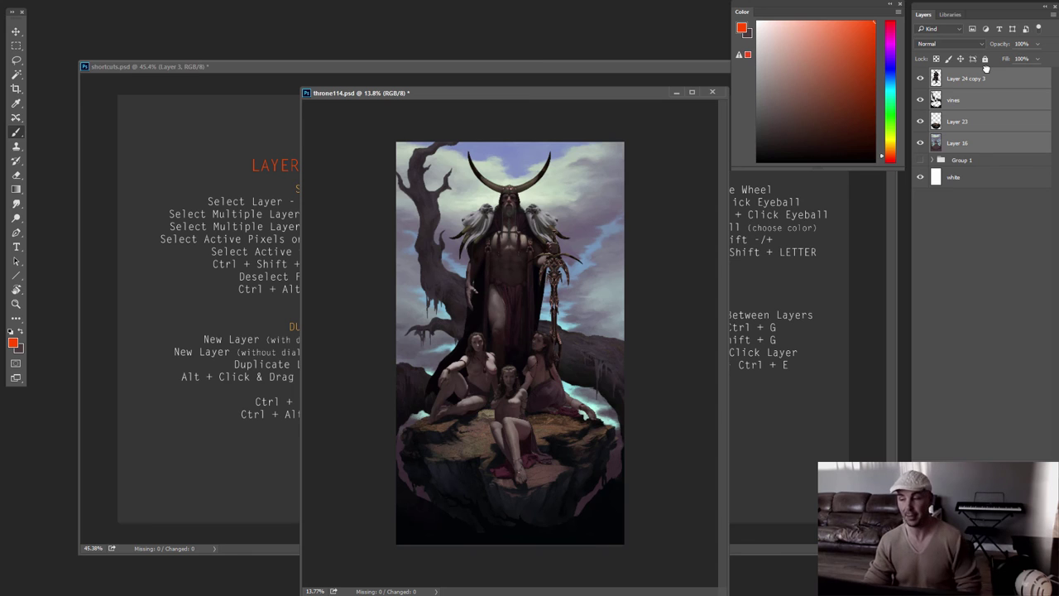
# Copy the whole canvas merged, paste it as a new layer above Layer 24 copy 3, and preview the pasted layer in isolation
pyautogui.hotkey('ctrl', 'a')
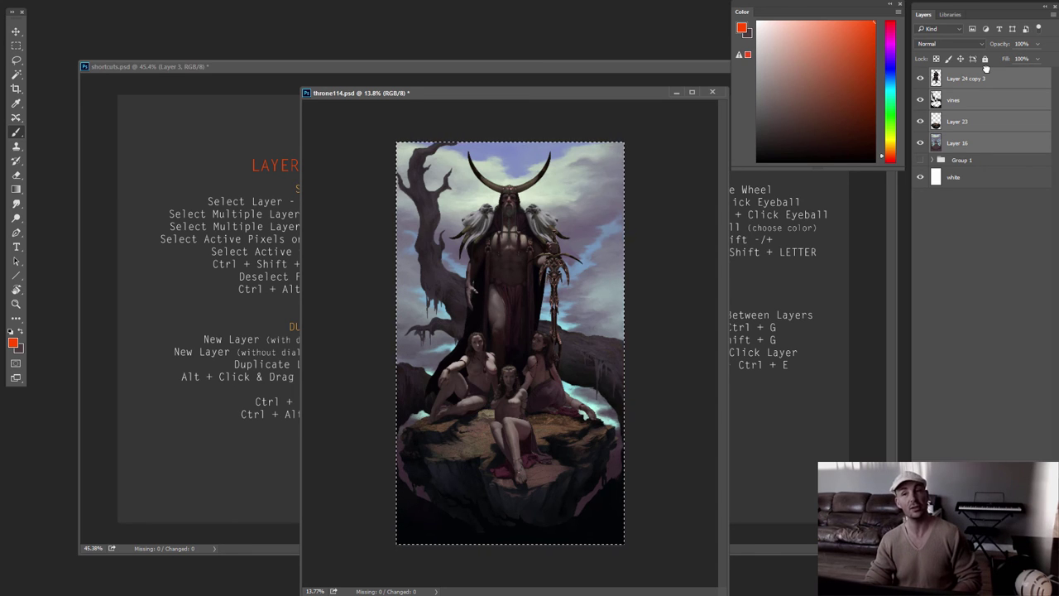
pyautogui.hotkey('ctrl', 'shift', 'c')
pyautogui.hotkey('ctrl', 'v')
pyautogui.keyDown('alt'); pyautogui.click(920, 79); pyautogui.keyUp('alt')
pyautogui.keyDown('alt'); pyautogui.click(920, 78); pyautogui.keyUp('alt')
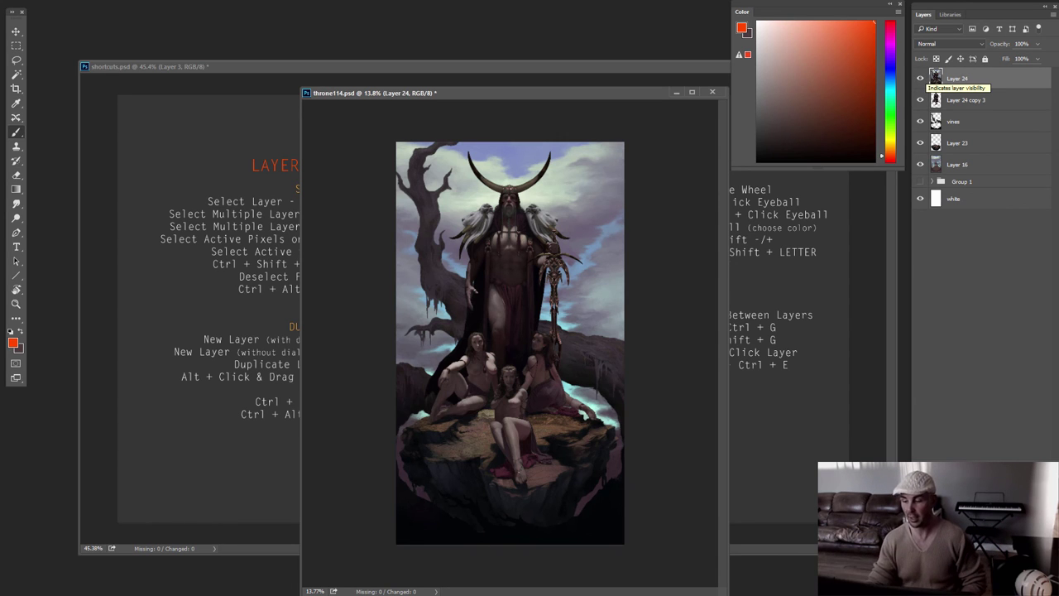
# Switch to the shortcuts.psd document, close the Color panel, and reposition the document window so both shortcut columns are unobstructed
pyautogui.hotkey('ctrl', 'Tab')
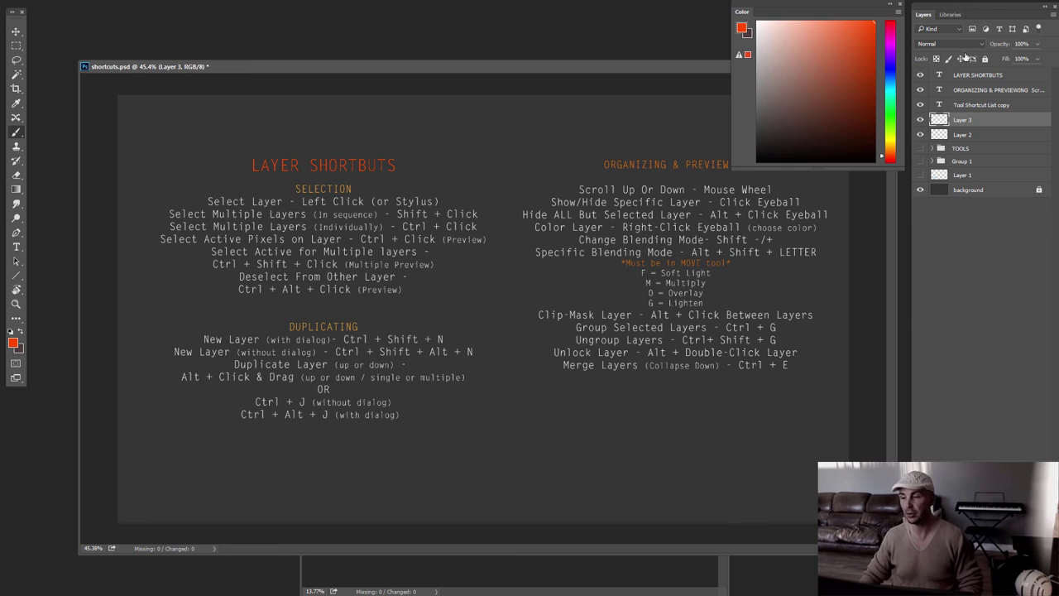
pyautogui.click(900, 4)
pyautogui.moveTo(743, 62); pyautogui.dragTo(663, 15)
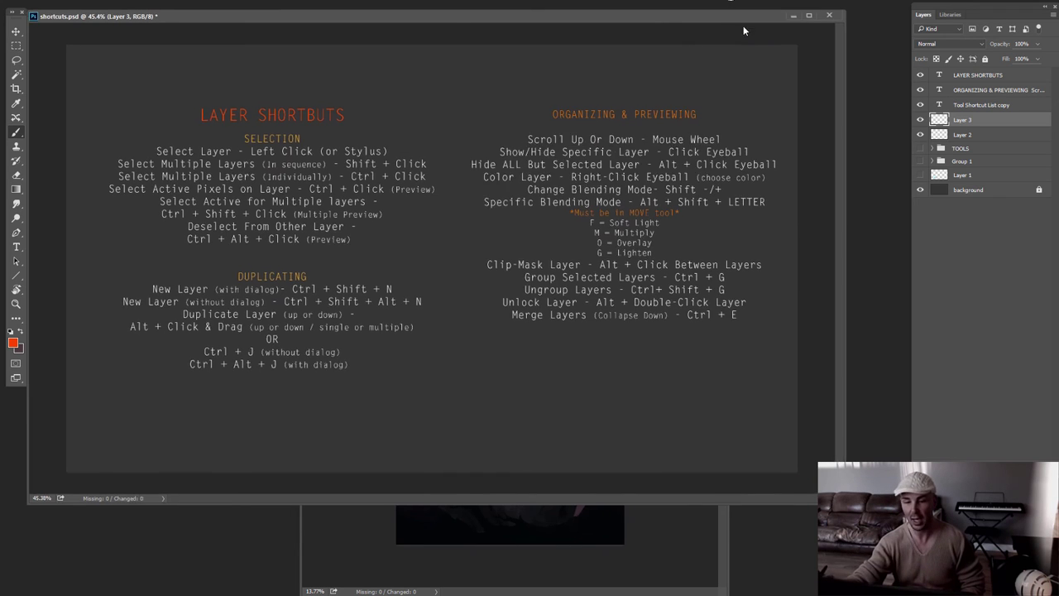
pyautogui.moveTo(732, 15); pyautogui.dragTo(779, 41)
# Add a new layer above the LAYER SHORTBUTS text layer and fill it with black (#000000)
pyautogui.click(976, 77)
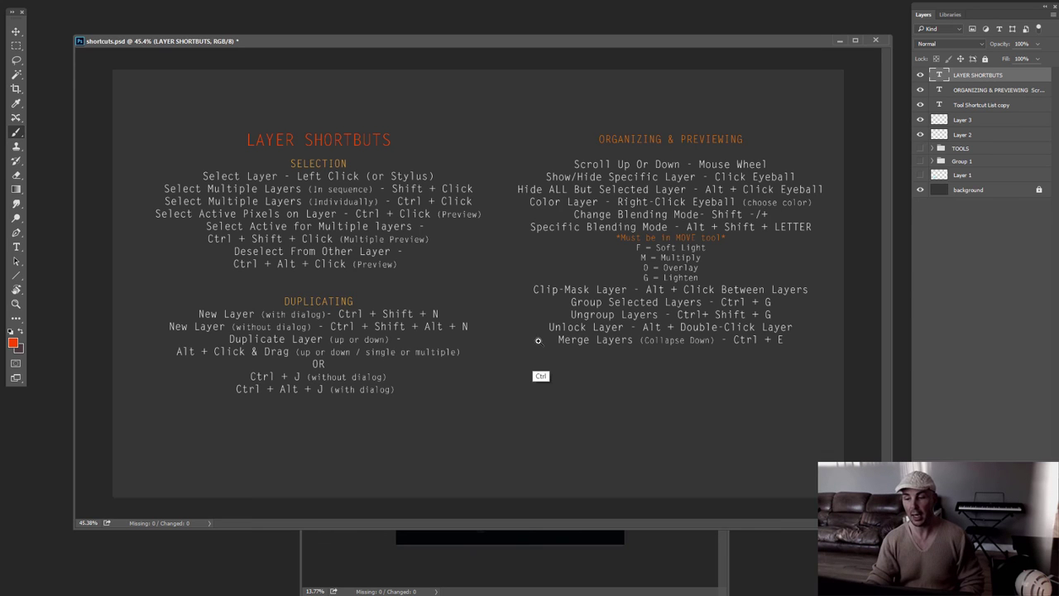
pyautogui.scroll(-1, 542, 337)
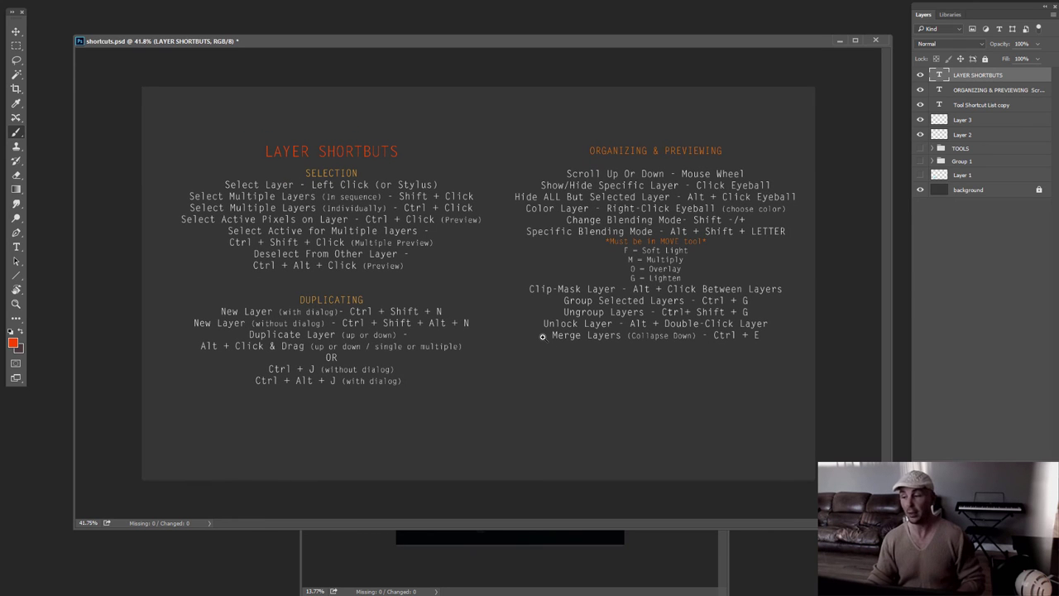
pyautogui.hotkey('ctrl', 'shift', 'alt', 'n')
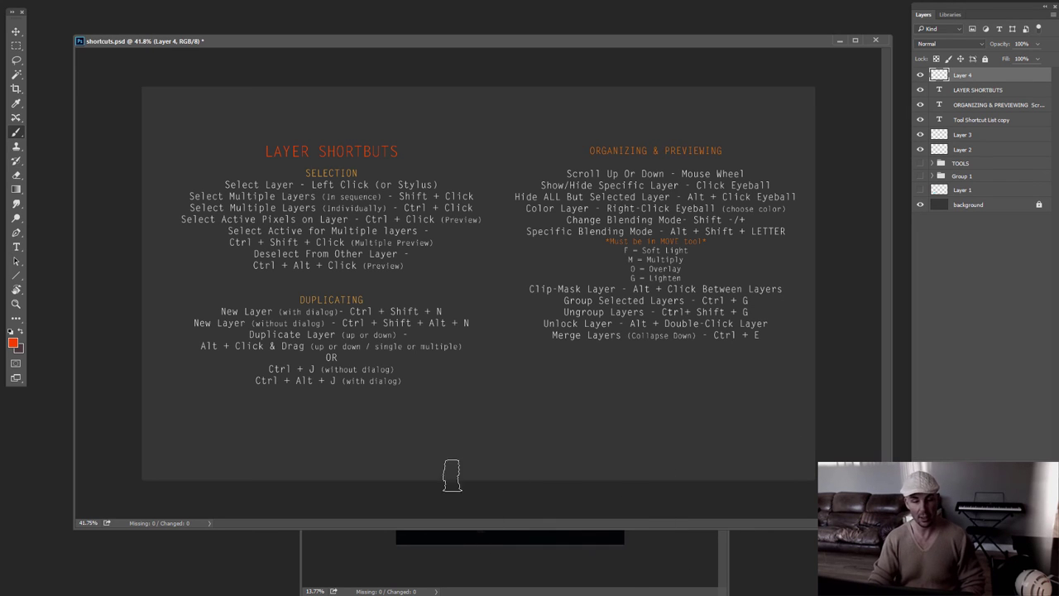
pyautogui.click(12, 341)
pyautogui.write('000000')
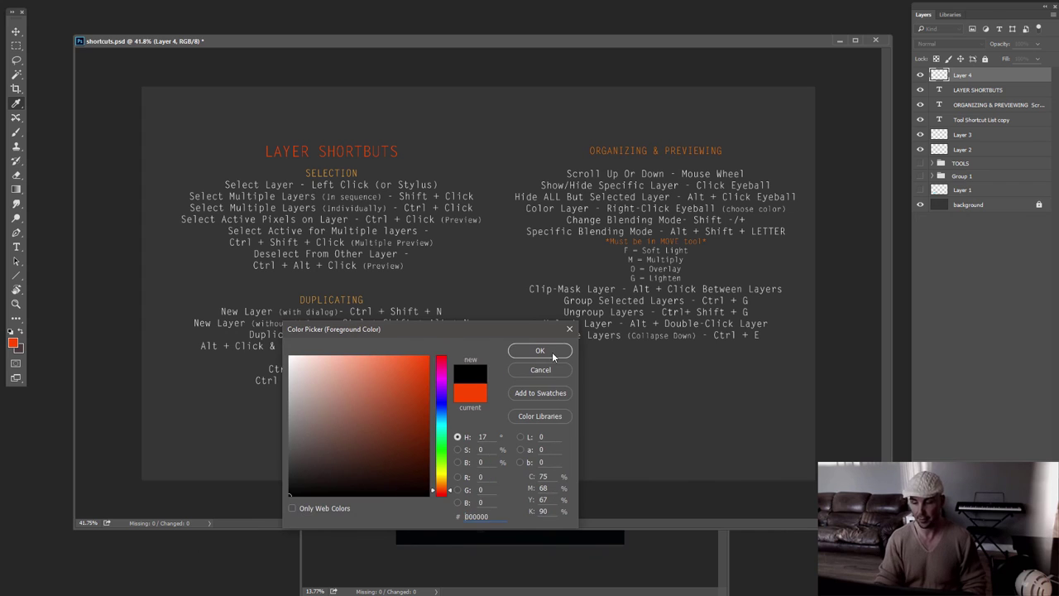
pyautogui.click(552, 351)
pyautogui.hotkey('alt', 'BackSpace')
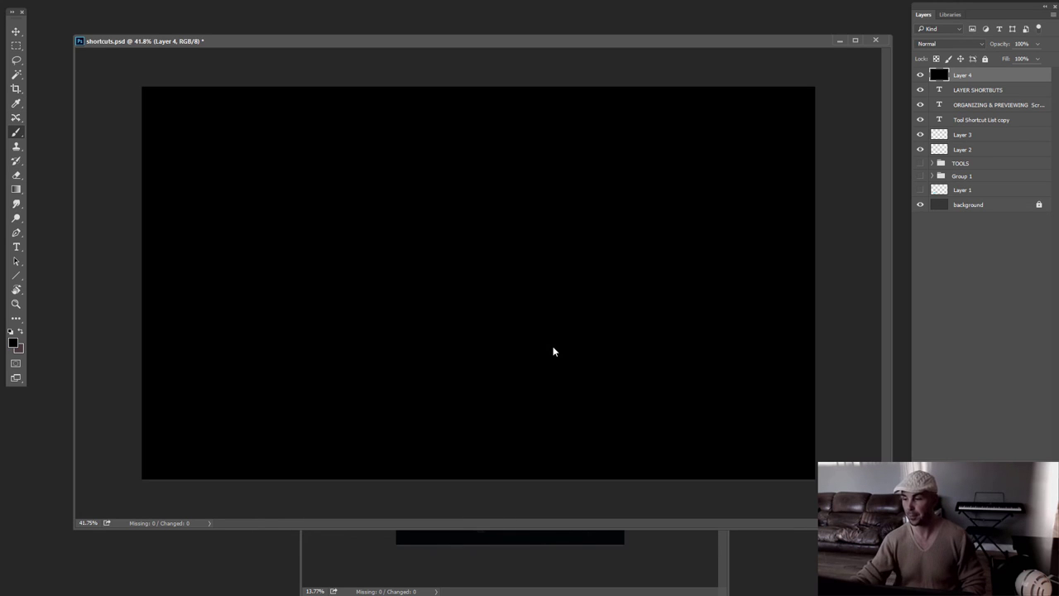
# Add another new layer above the black one and fill the whole canvas with a bright red-orange foreground color
pyautogui.hotkey('ctrl', 'shift', 'alt', 'n')
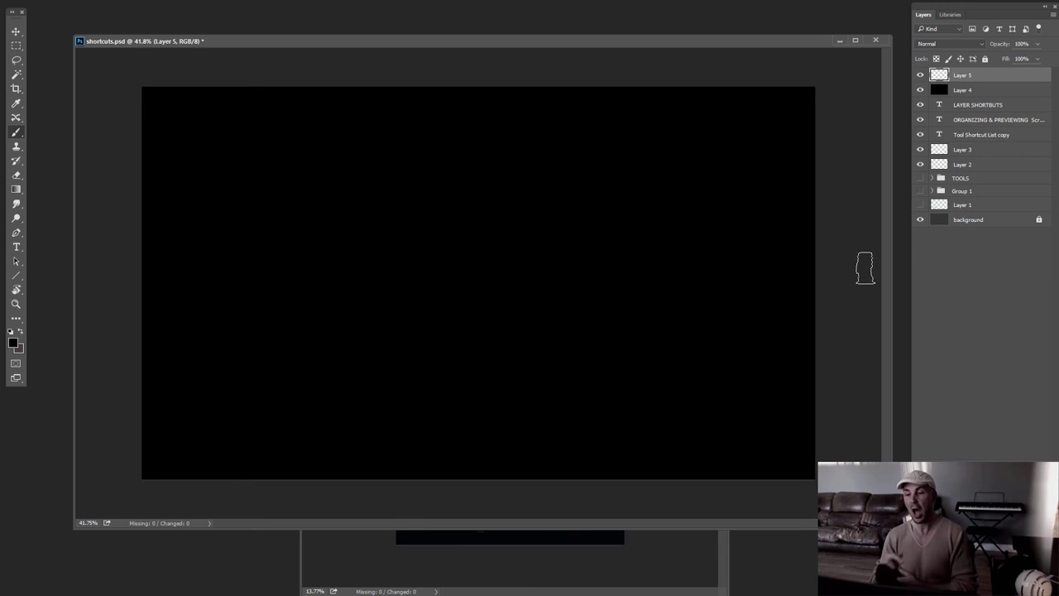
pyautogui.press('v')
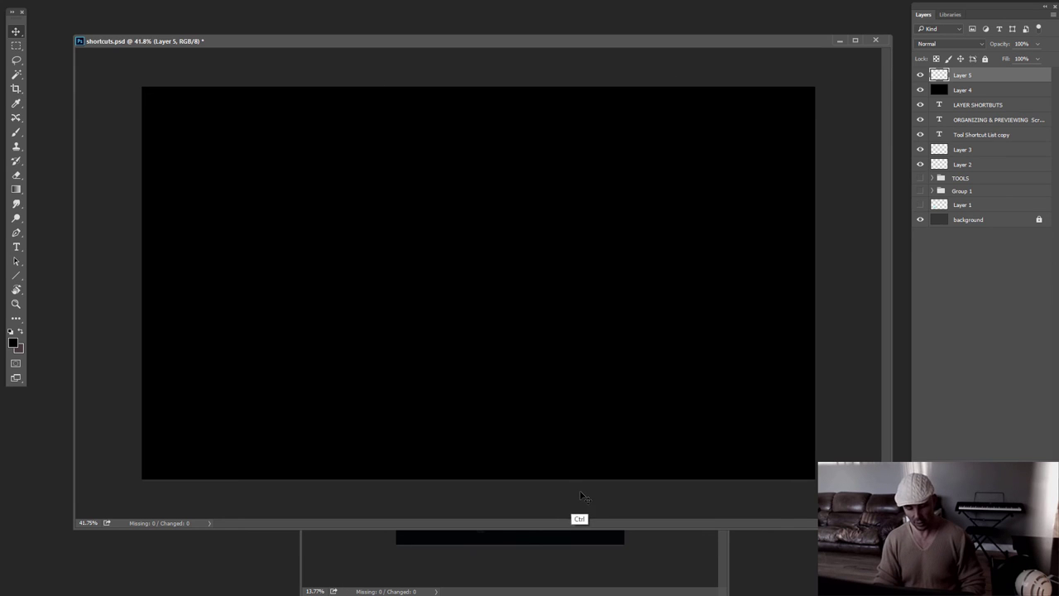
pyautogui.hotkey('ctrl', 'a')
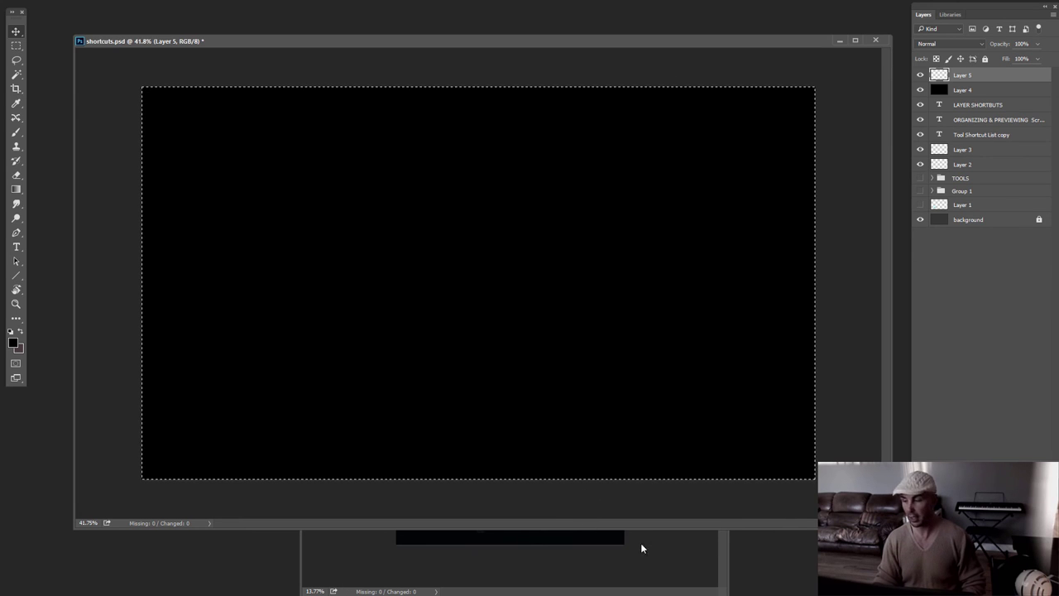
pyautogui.click(13, 344)
pyautogui.click(417, 365)
pyautogui.click(426, 358)
pyautogui.click(540, 350)
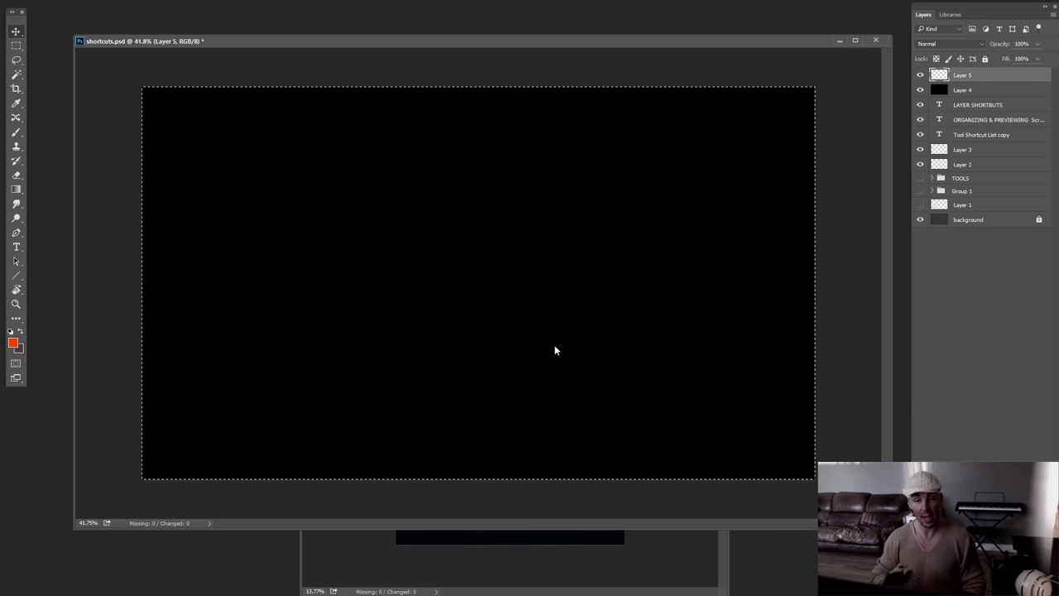
pyautogui.hotkey('alt', 'BackSpace')
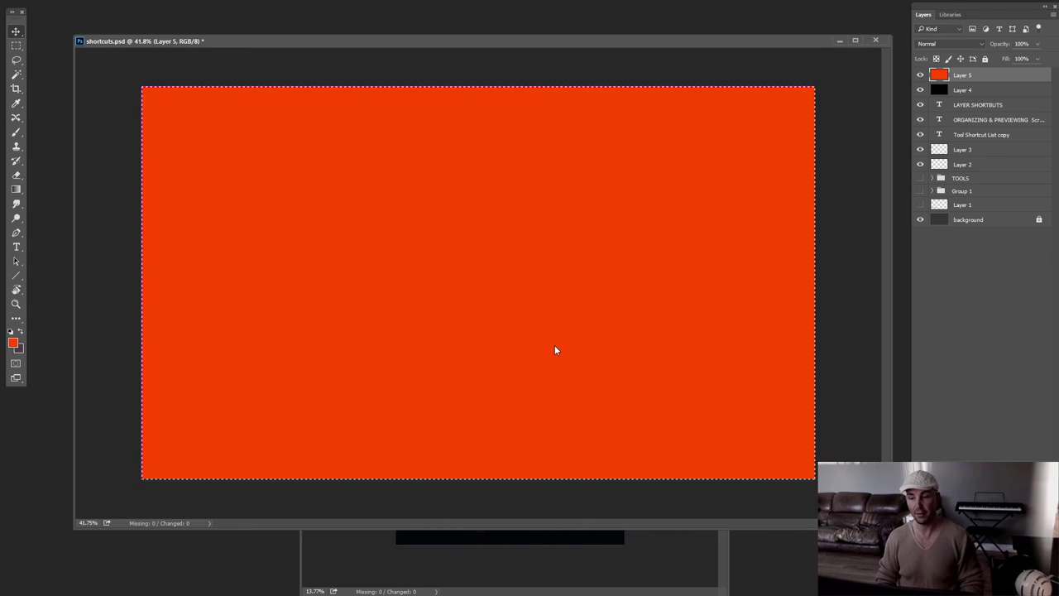
# Deselect the canvas, scale the red-orange fill down to a small rectangle, and place it near the canvas's upper-left corner
pyautogui.hotkey('ctrl', 'e')
pyautogui.hotkey('ctrl', 'j')
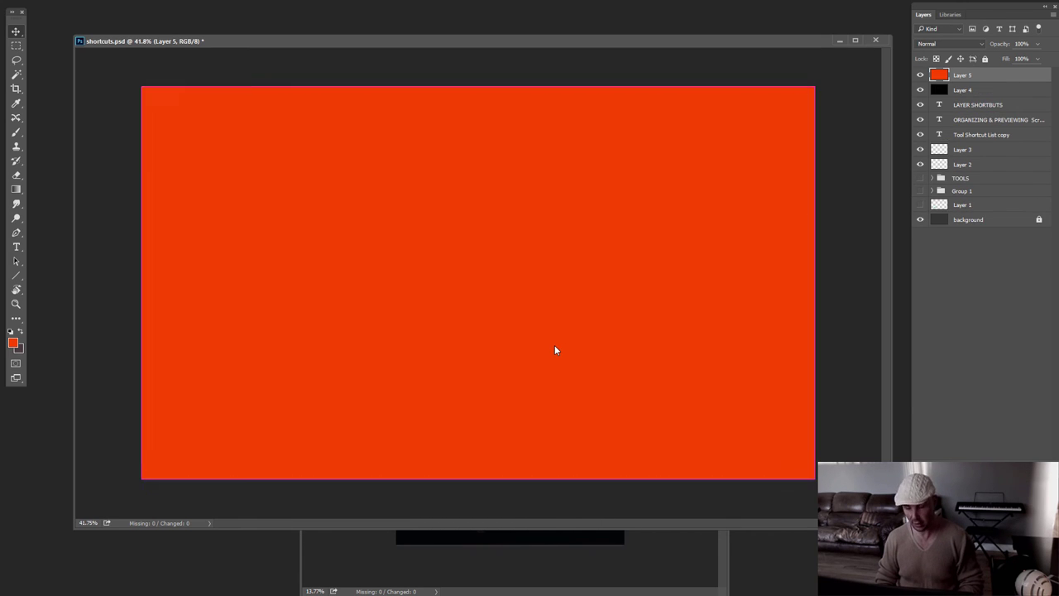
pyautogui.hotkey('ctrl', 't')
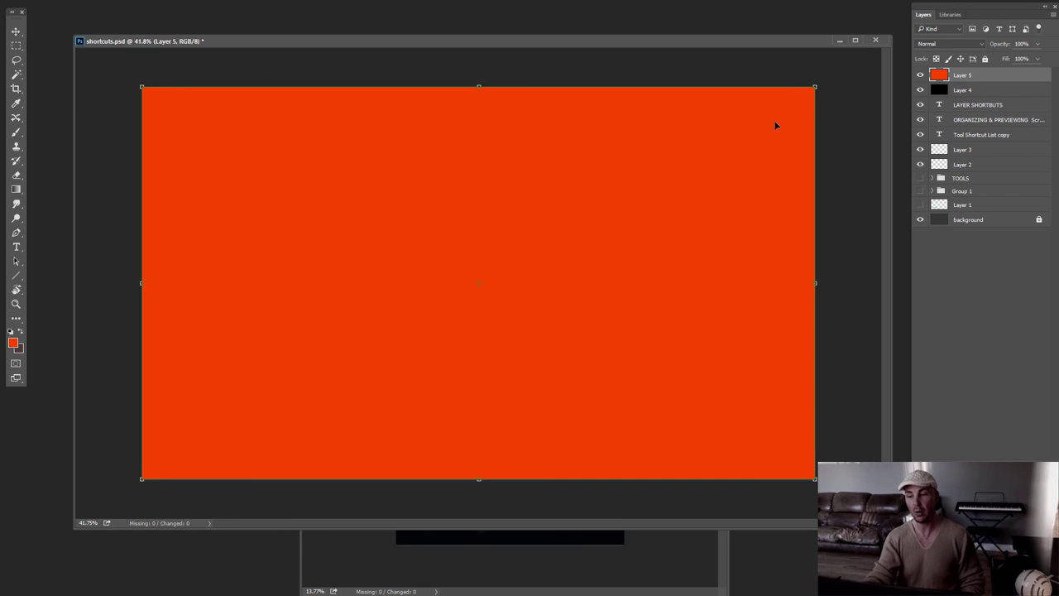
pyautogui.moveTo(814, 93); pyautogui.dragTo(581, 254)
pyautogui.moveTo(527, 309); pyautogui.dragTo(313, 194)
pyautogui.press('Return')
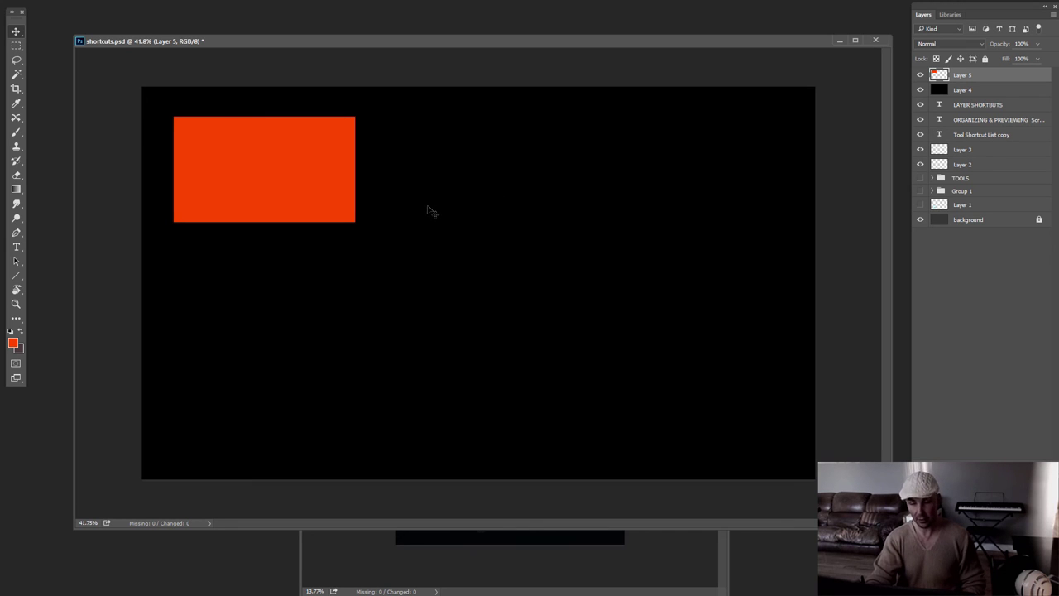
# Try duplicating the red-orange rectangle in a straight horizontal line, first once and then twice, undoing the copies each time
pyautogui.hotkey('alt', 'shift')
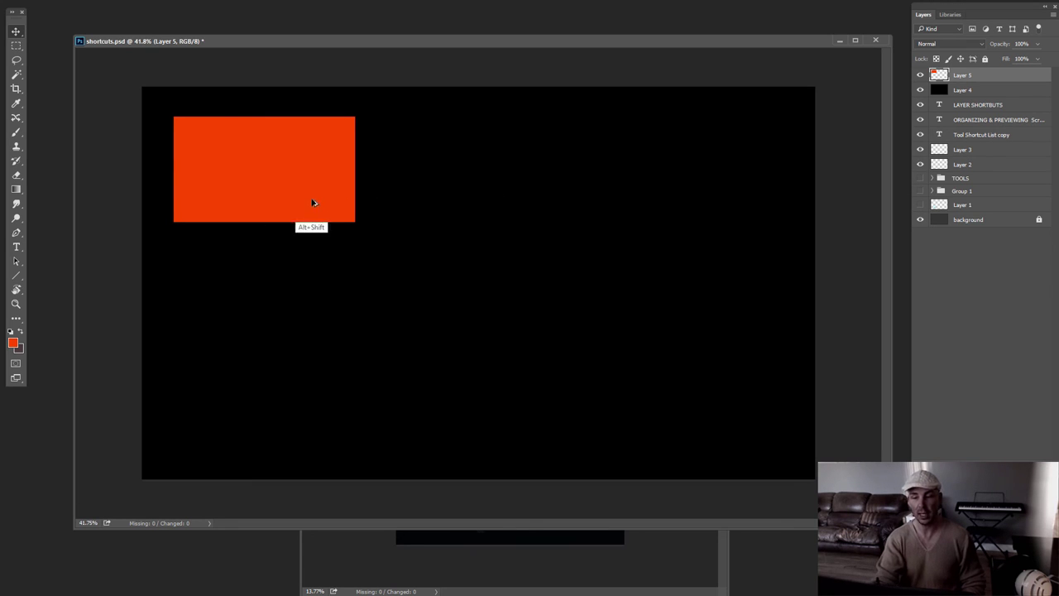
pyautogui.moveTo(312, 202); pyautogui.dragTo(524, 196)
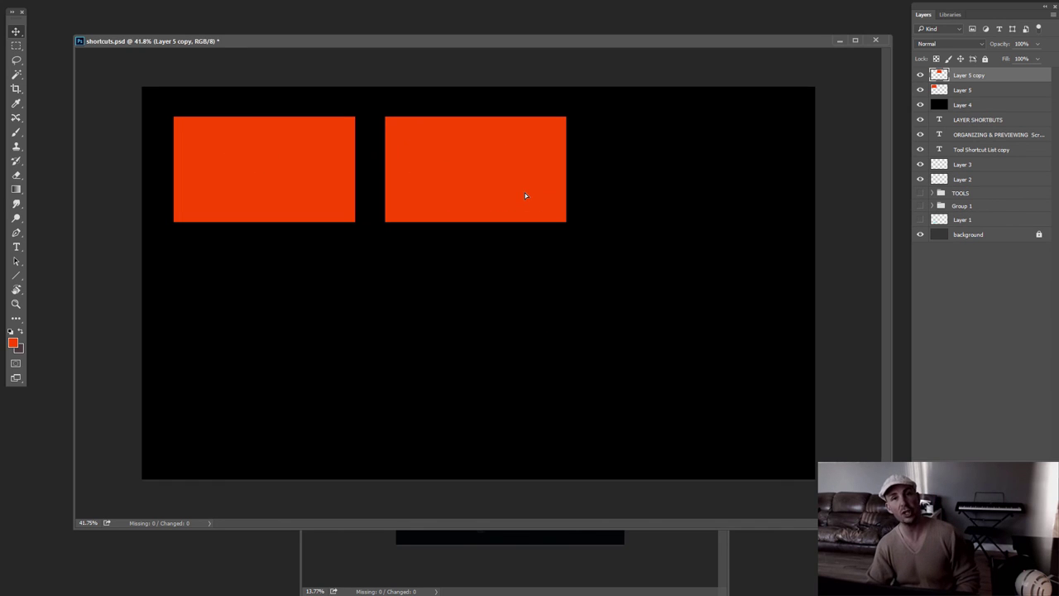
pyautogui.hotkey('ctrl', 'z')
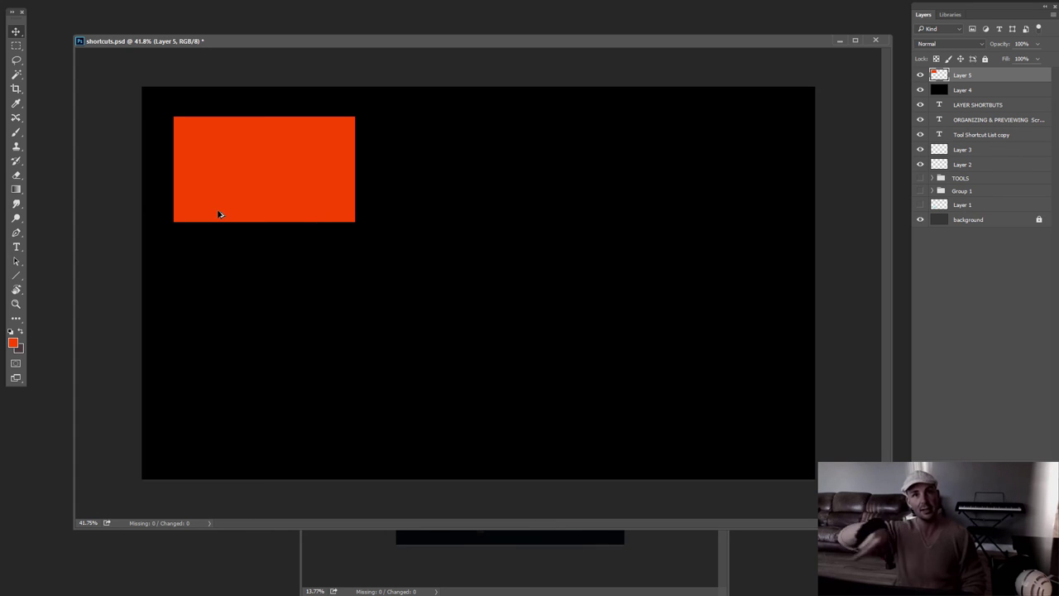
pyautogui.moveTo(218, 214); pyautogui.dragTo(698, 183)
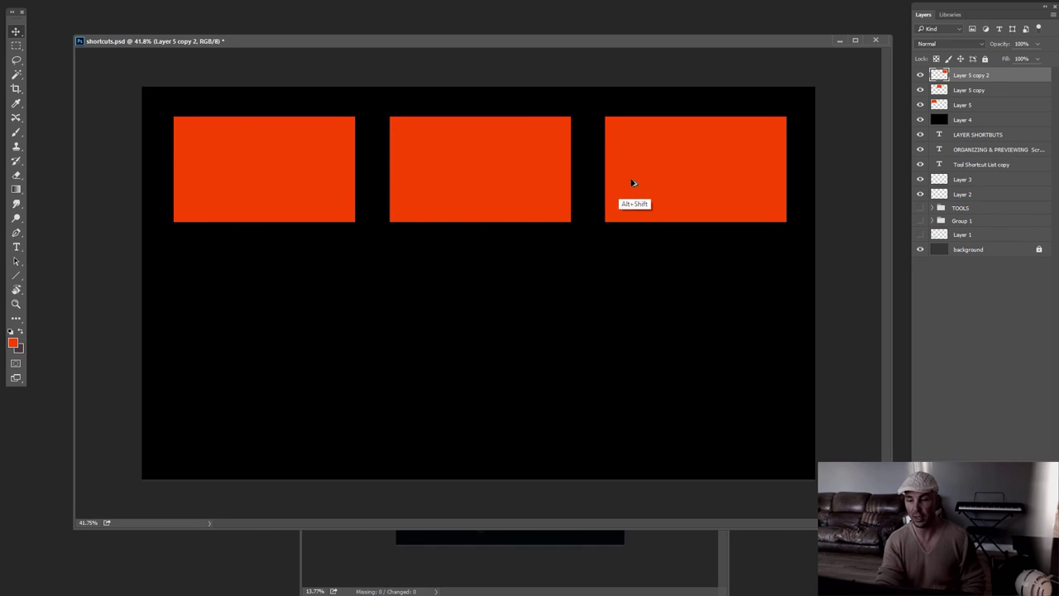
pyautogui.hotkey('ctrl', 'alt', 'z')
pyautogui.hotkey('ctrl', 'alt', 'z')
# Duplicate the red-orange rectangle twice in an evenly spaced row to its right, and merge all three into Layer 5
pyautogui.moveTo(303, 207); pyautogui.dragTo(684, 185)
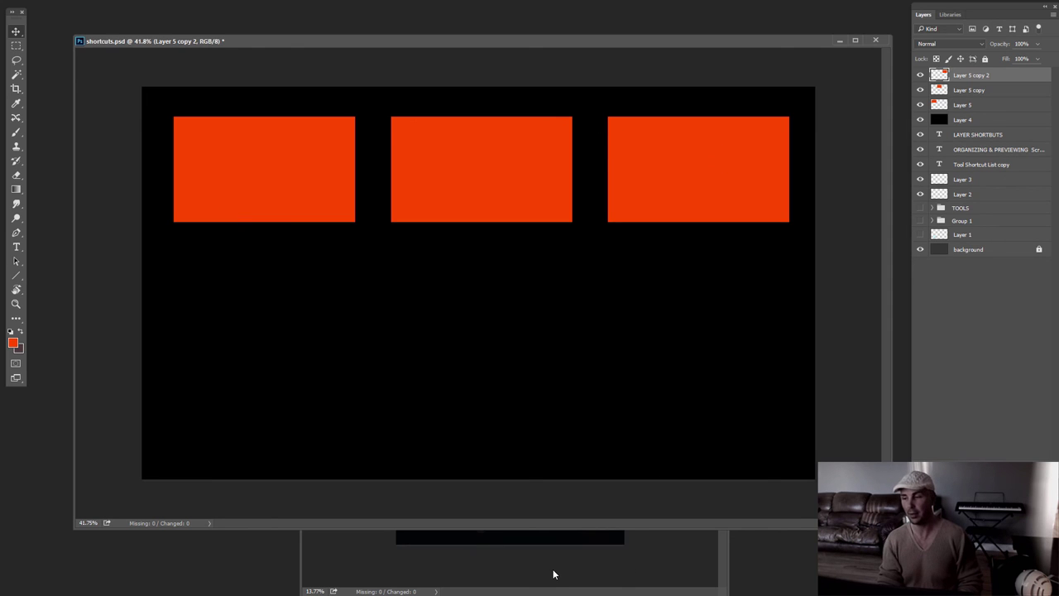
pyautogui.hotkey('ctrl', 'e')
pyautogui.hotkey('ctrl', 'e')
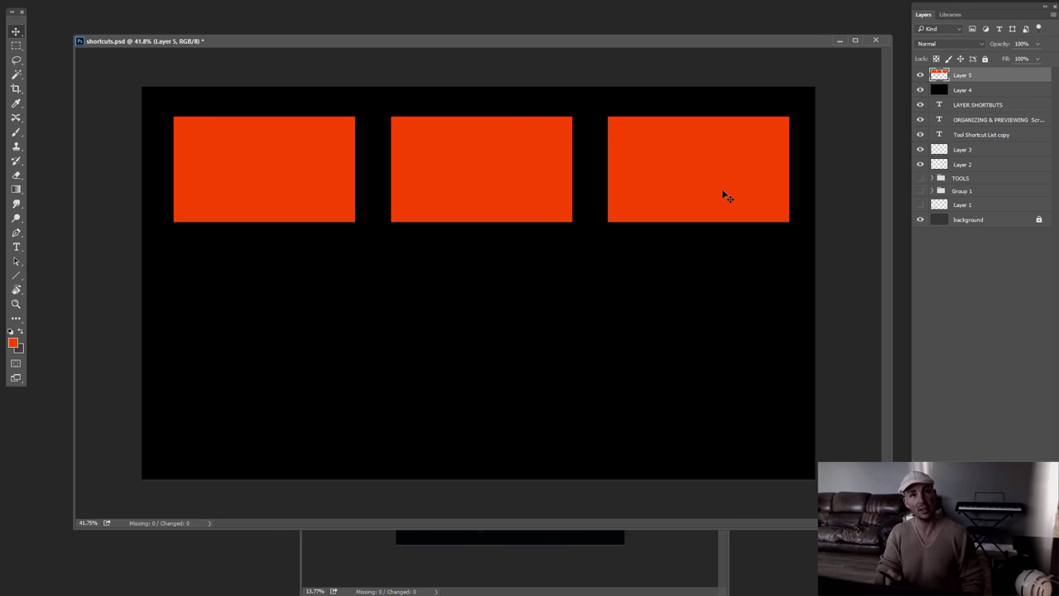
# Try duplicating the row of three rectangles freely down-left and then straight down, undoing each copy
pyautogui.moveTo(721, 189); pyautogui.dragTo(591, 296)
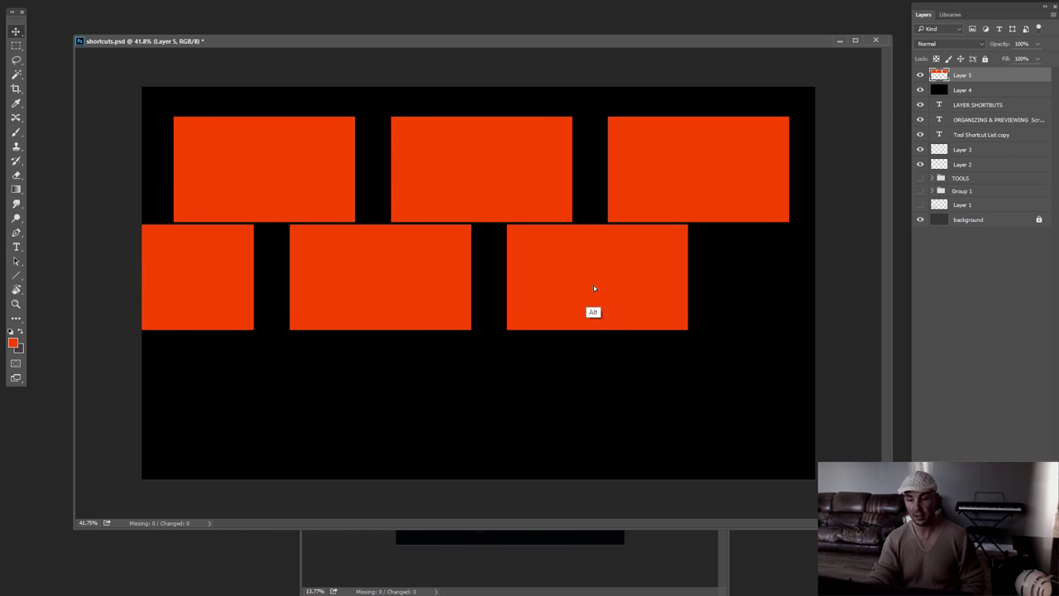
pyautogui.hotkey('ctrl', 'z')
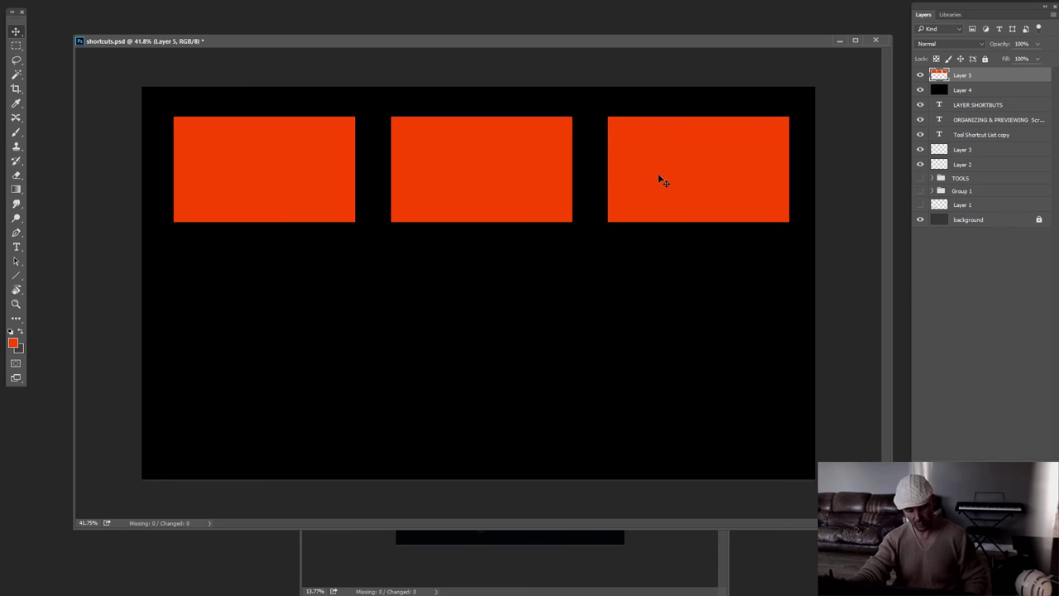
pyautogui.hotkey('alt', 'shift')
pyautogui.moveTo(660, 185); pyautogui.dragTo(669, 309)
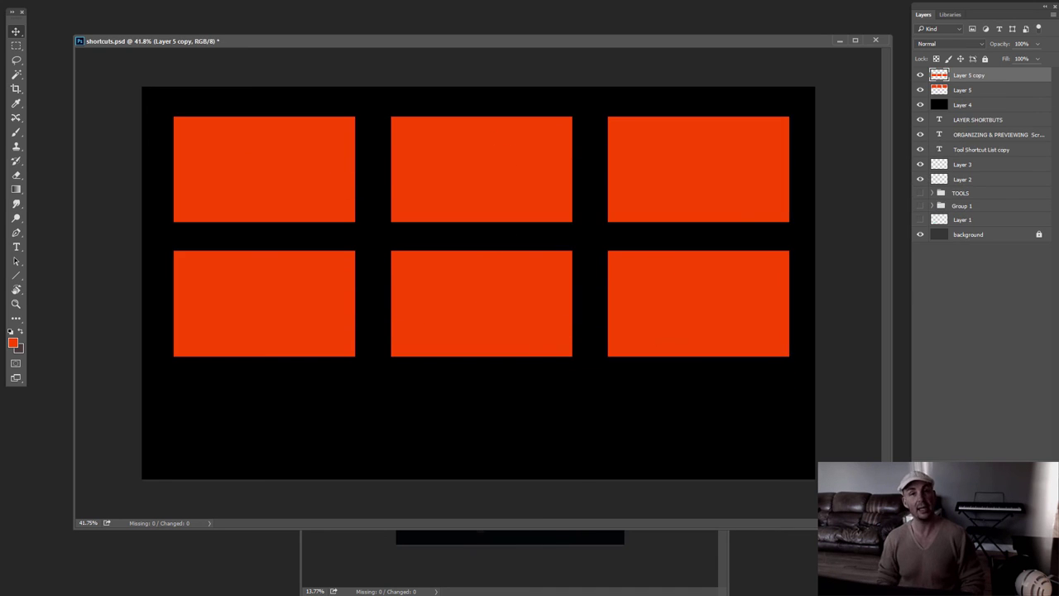
pyautogui.hotkey('ctrl', 'z')
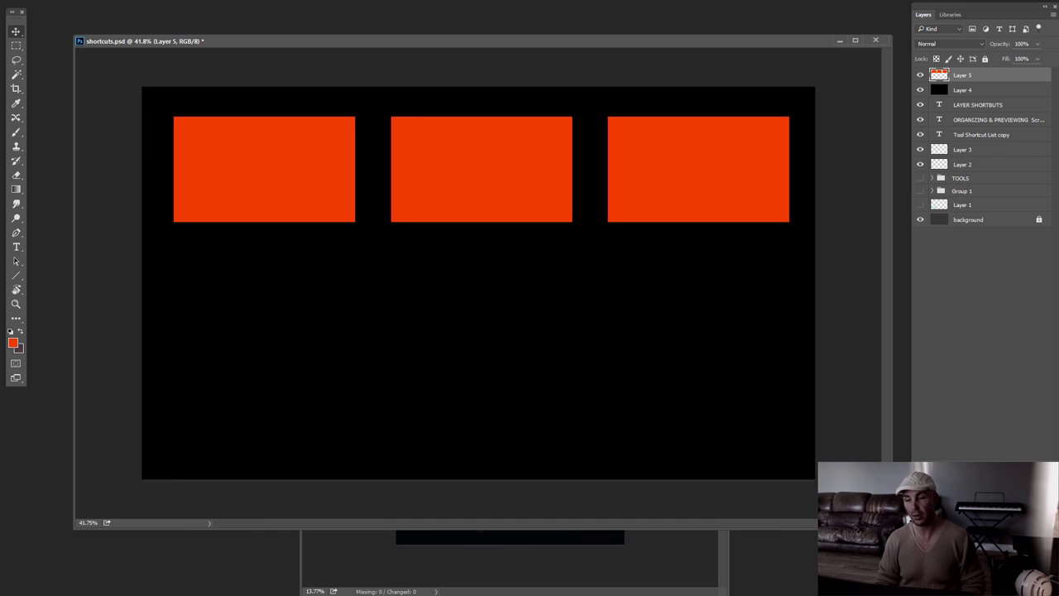
pyautogui.moveTo(666, 193); pyautogui.dragTo(670, 293)
pyautogui.hotkey('ctrl', 'z')
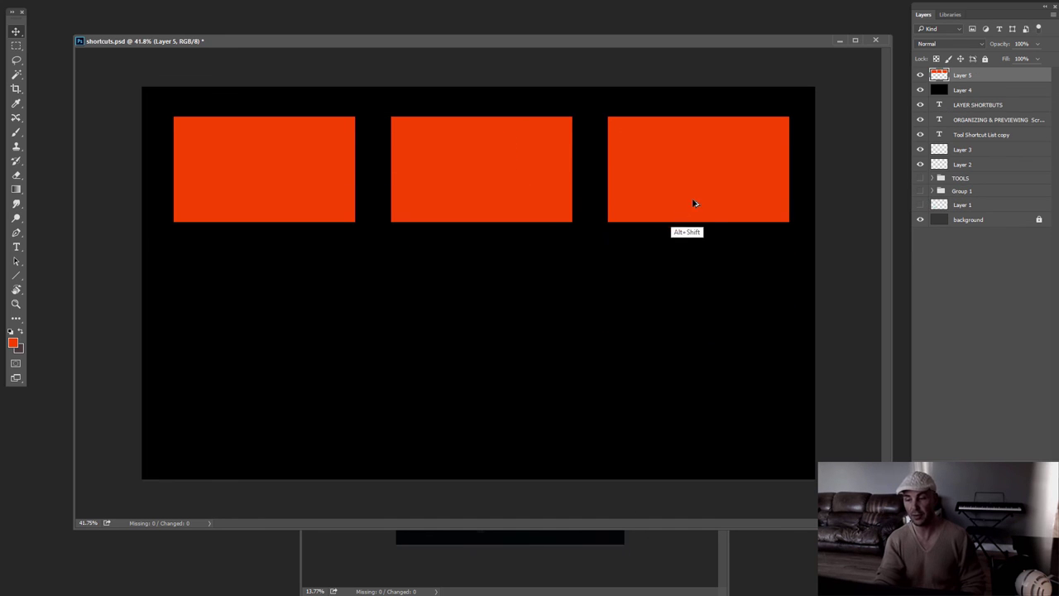
# Try duplicating the row of rectangles horizontally to the left and then diagonally down-left, undoing each copy
pyautogui.moveTo(693, 201); pyautogui.dragTo(564, 206)
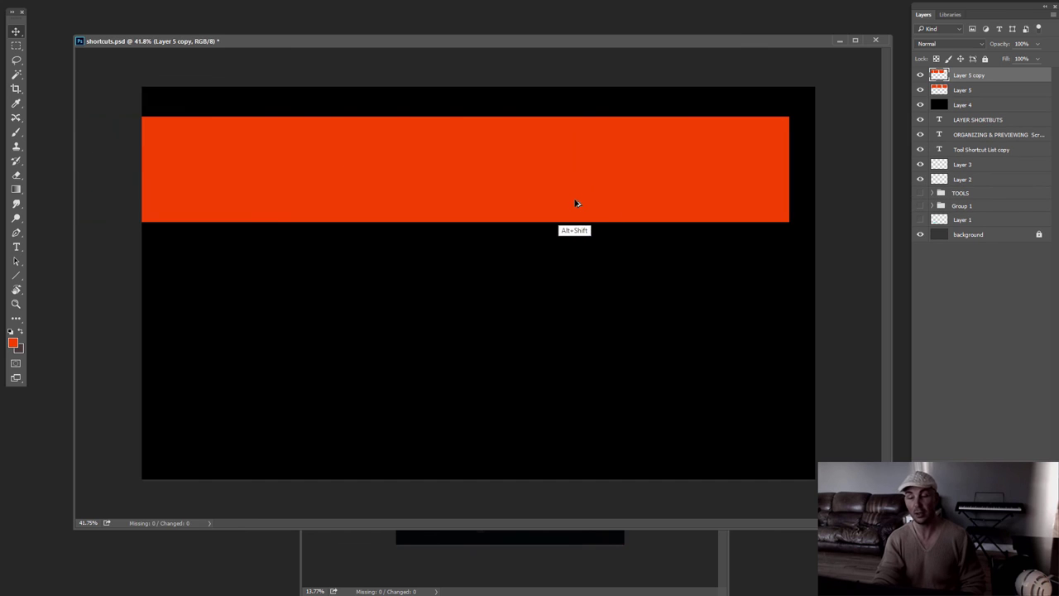
pyautogui.hotkey('ctrl', 'z')
pyautogui.moveTo(662, 193); pyautogui.dragTo(556, 290)
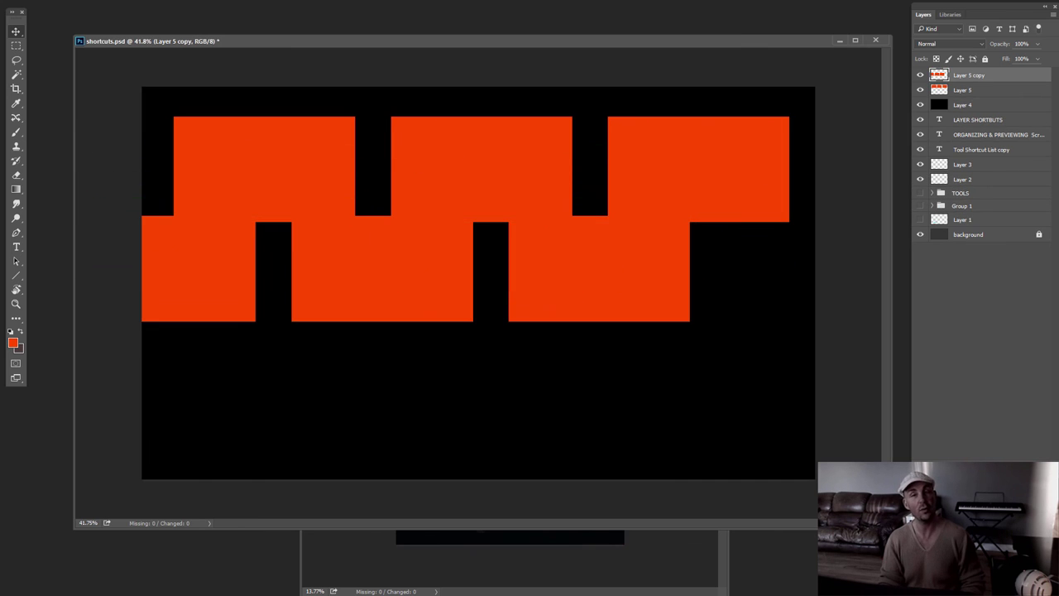
pyautogui.hotkey('ctrl', 'z')
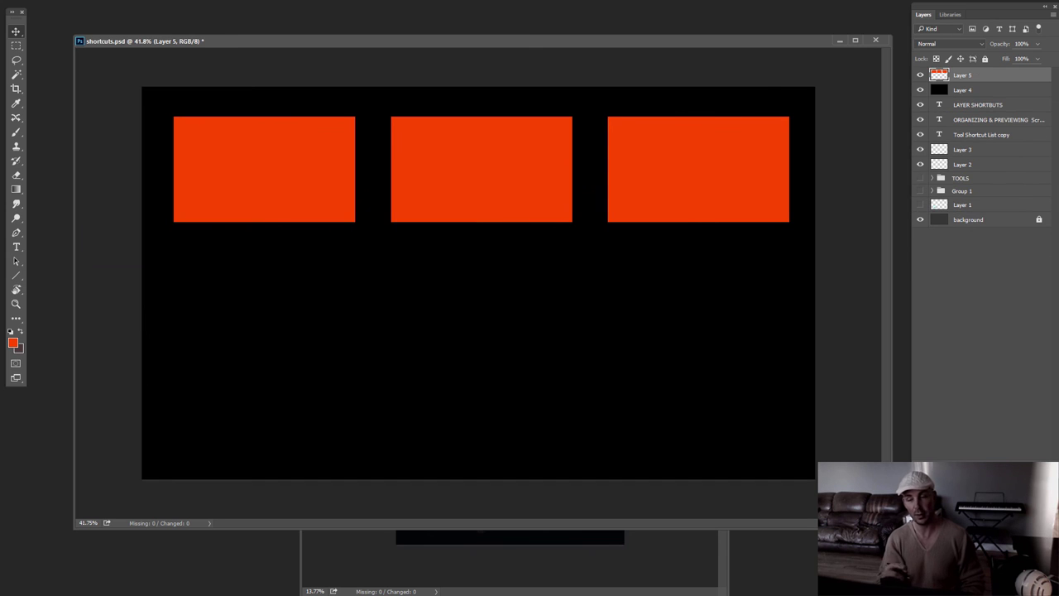
# Duplicate the row of three rectangles straight down as a second row, and merge both rows into Layer 5
pyautogui.moveTo(676, 209); pyautogui.dragTo(697, 335)
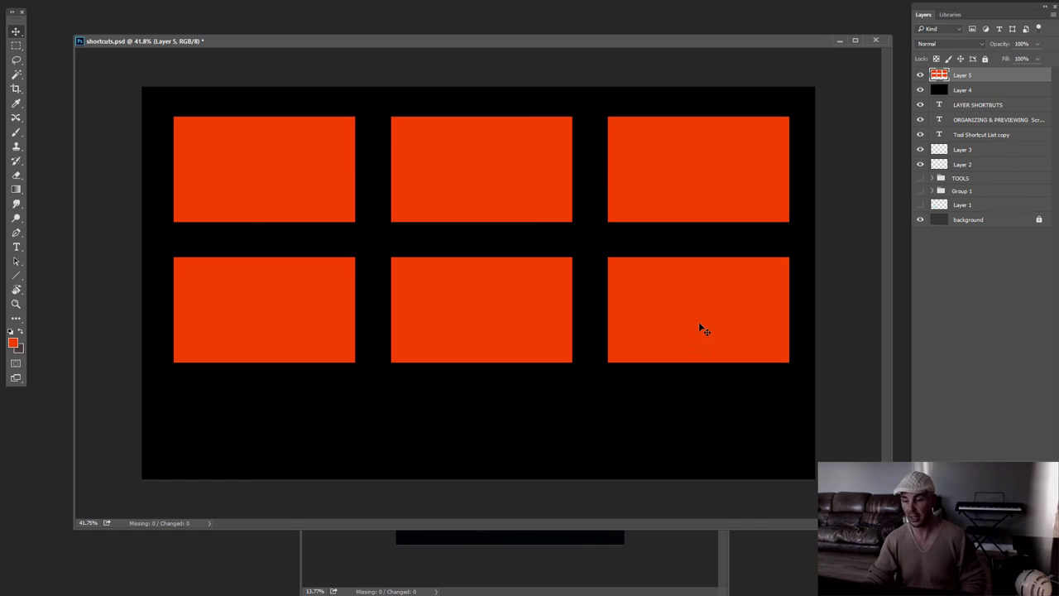
# Move the grid of six rectangles slightly lower and cut their shapes out of the black Layer 4
pyautogui.moveTo(703, 328); pyautogui.dragTo(703, 351)
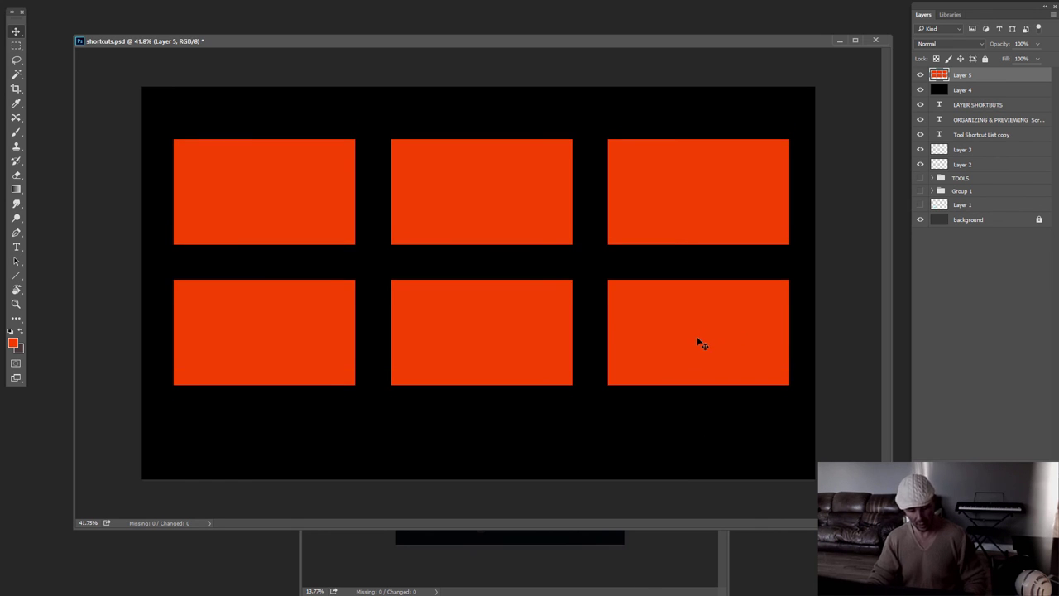
pyautogui.keyDown('ctrl'); pyautogui.click(939, 76); pyautogui.keyUp('ctrl')
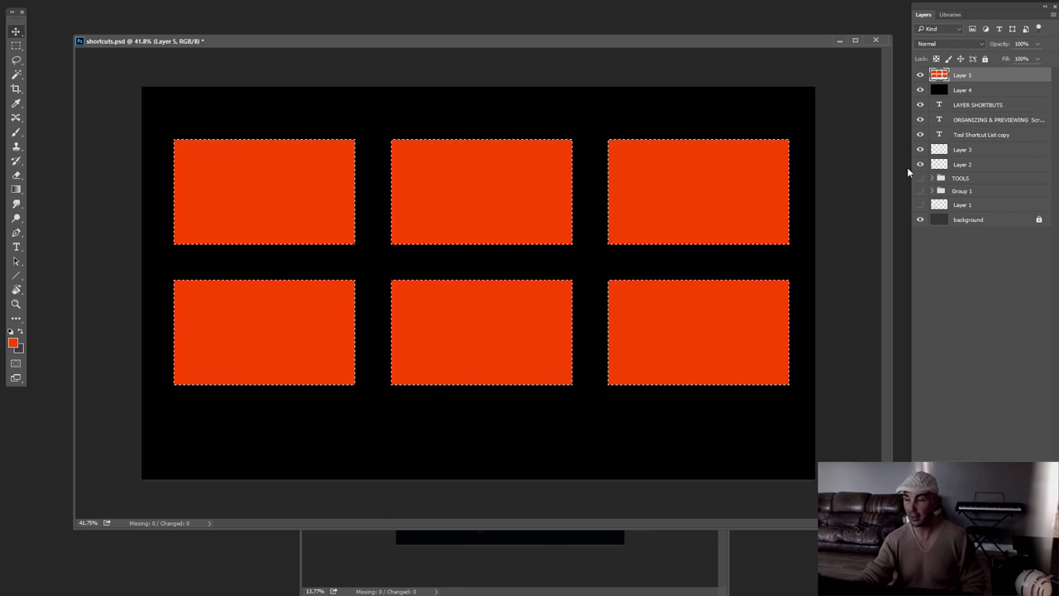
pyautogui.hotkey('alt', '[')
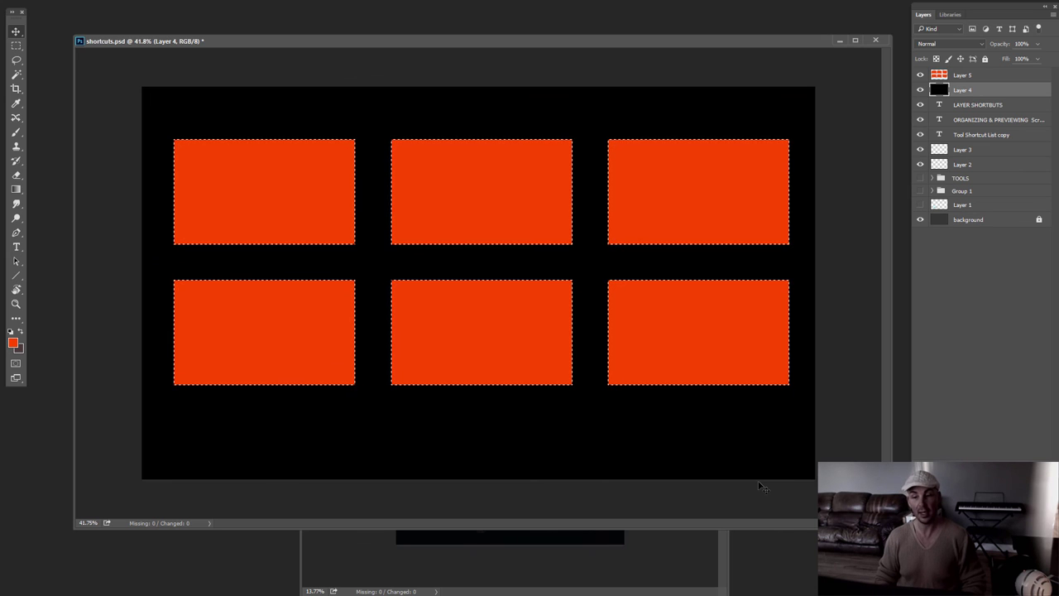
pyautogui.press('Delete')
# Clear the selection and delete Layer 5 with the red-orange rectangles
pyautogui.click(961, 77)
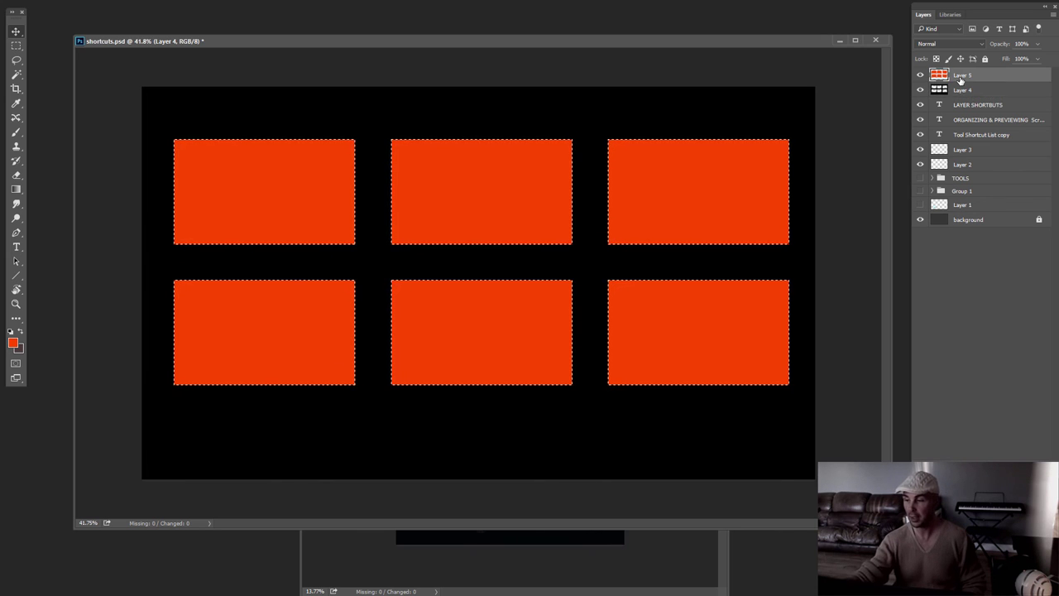
pyautogui.hotkey('ctrl', 'd')
pyautogui.press('Delete')
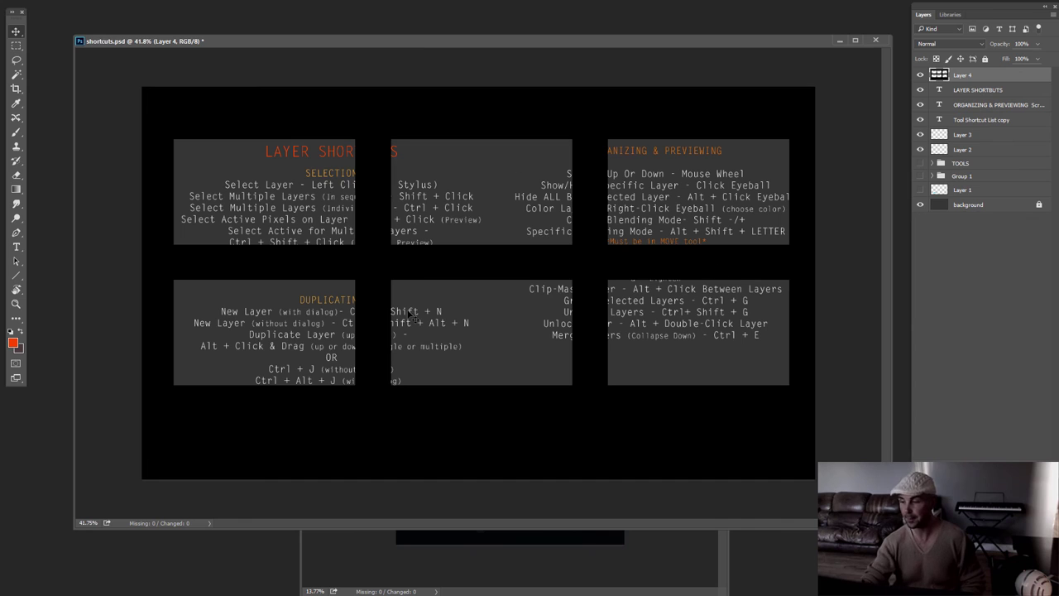
# Create a new layer beneath the black frame layer and fill it with medium gray
pyautogui.click(974, 88)
pyautogui.hotkey('ctrl', 'shift', 'alt', 'n')
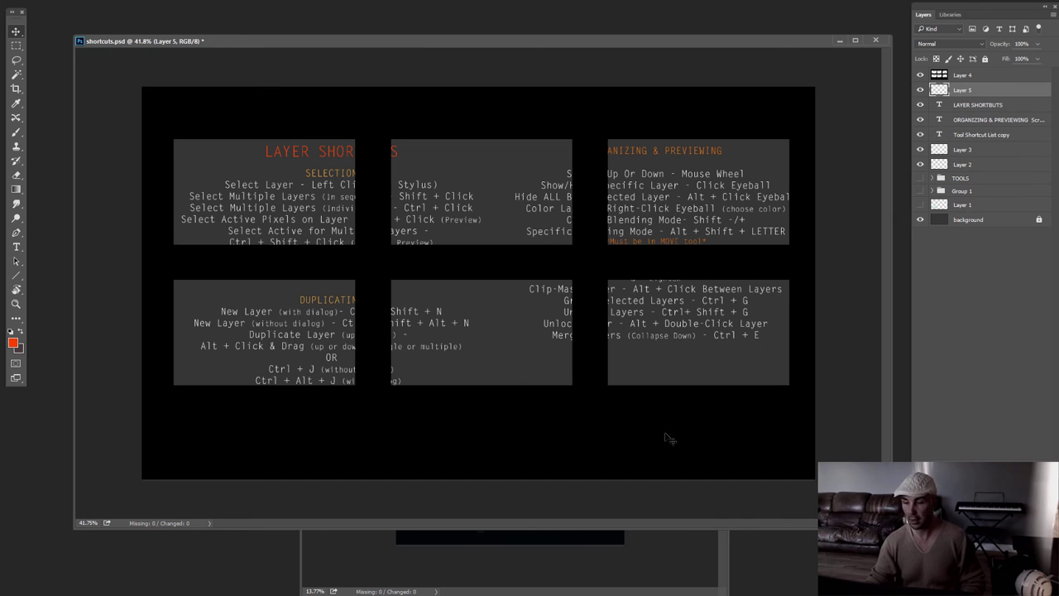
pyautogui.click(12, 342)
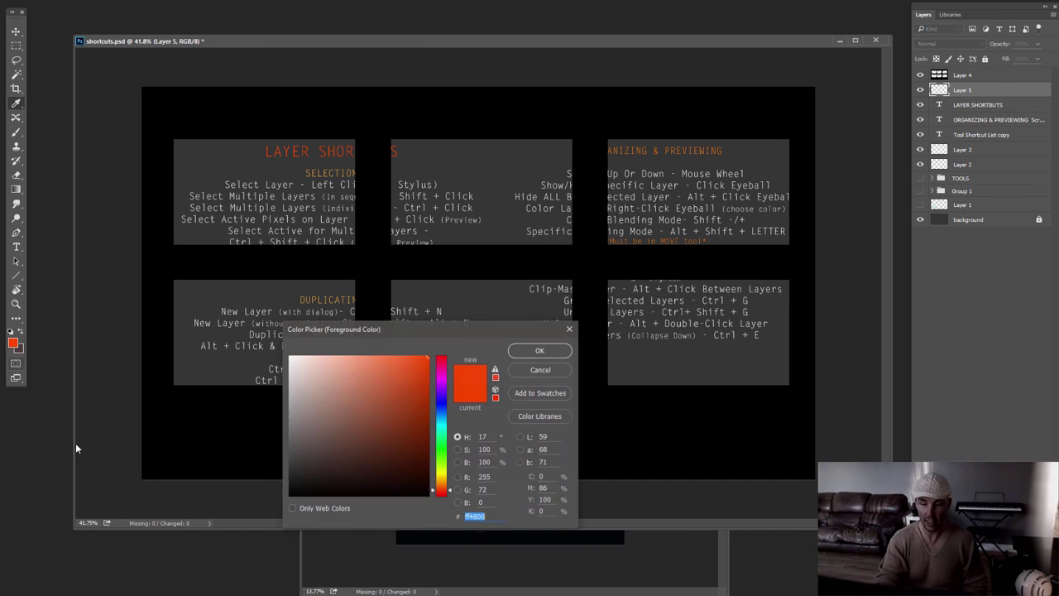
pyautogui.click(294, 364)
pyautogui.click(538, 351)
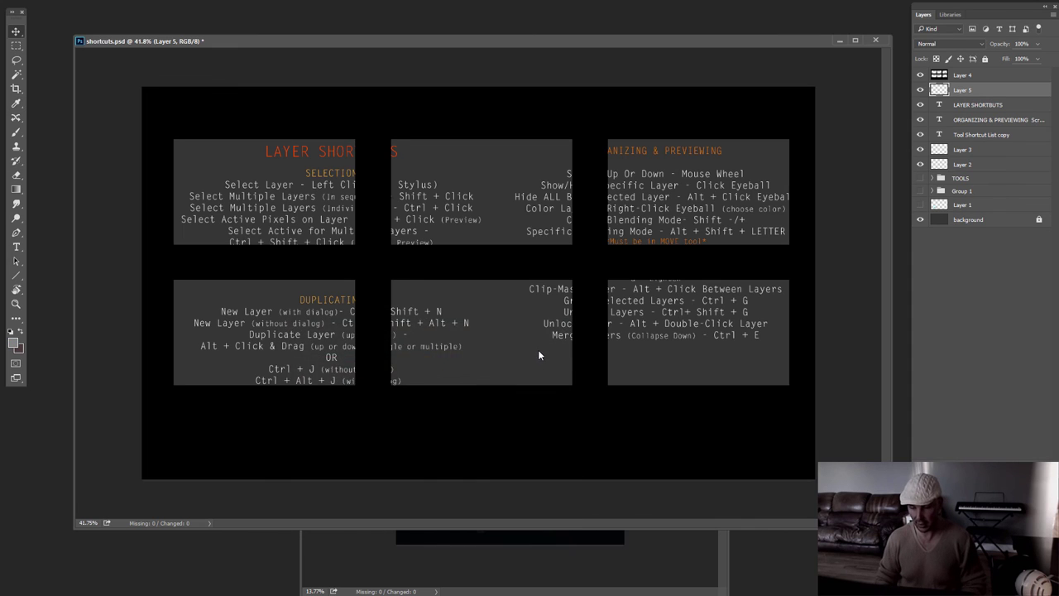
pyautogui.hotkey('alt', 'BackSpace')
# Add a new layer above the gray fill and paint an orange brush stroke across the frame's upper-left opening
pyautogui.hotkey('ctrl', 'shift', 'alt', 'n')
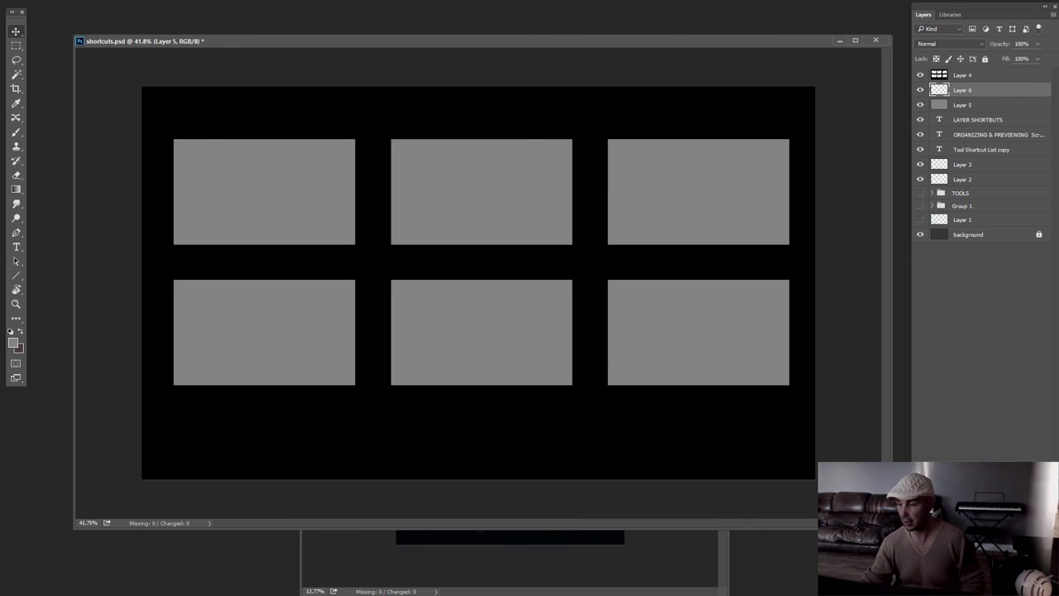
pyautogui.press('b')
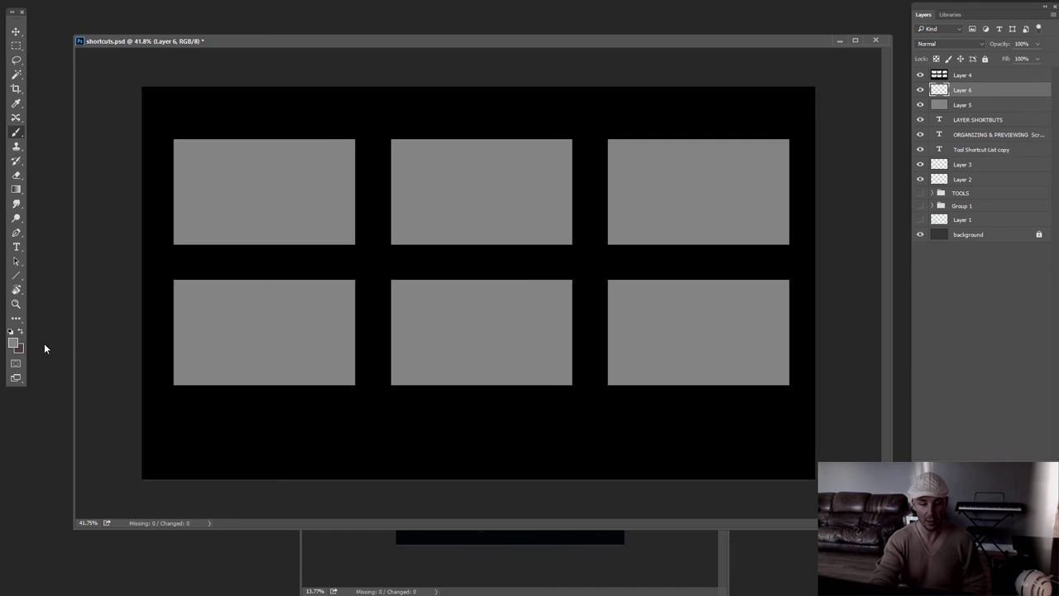
pyautogui.click(13, 342)
pyautogui.write('ff4500')
pyautogui.click(541, 350)
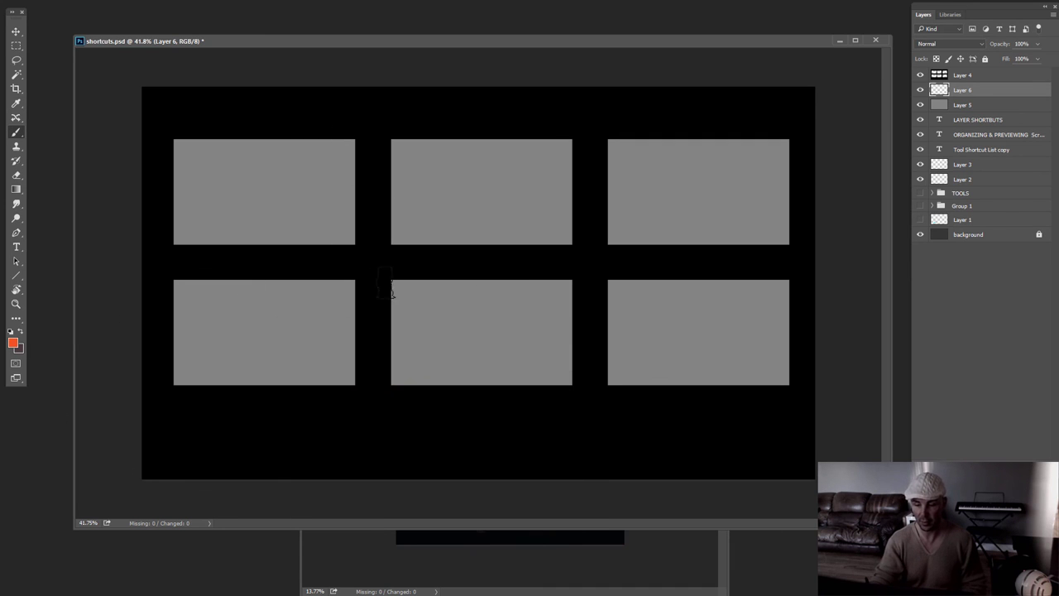
pyautogui.rightClick(348, 250)
pyautogui.press('Escape')
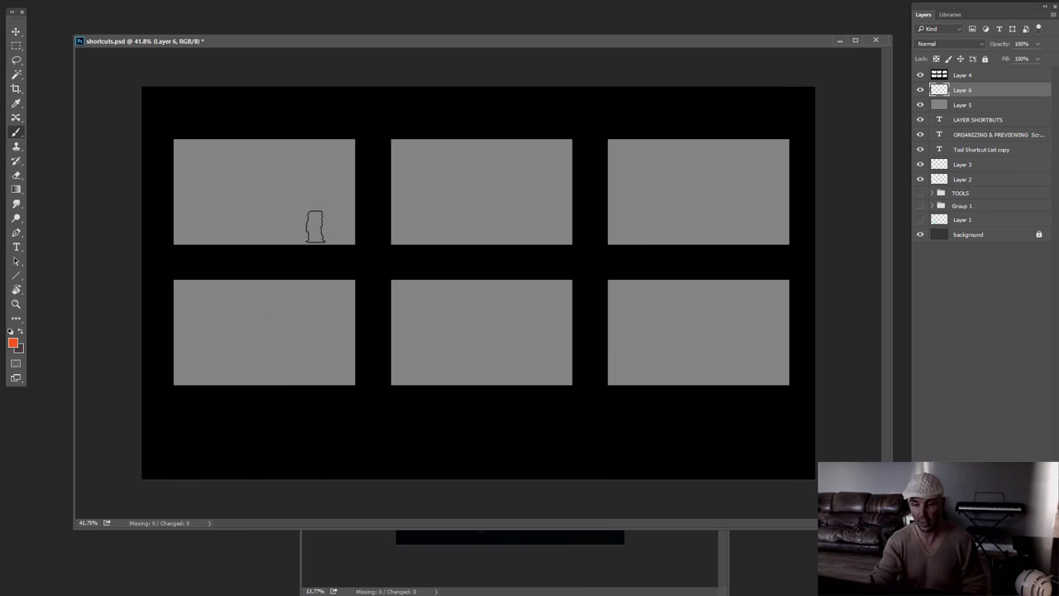
pyautogui.moveTo(313, 150)
pyautogui.mouseDown()
pyautogui.moveTo(274, 182)
pyautogui.moveTo(275, 171)
pyautogui.moveTo(239, 251)
pyautogui.mouseUp()
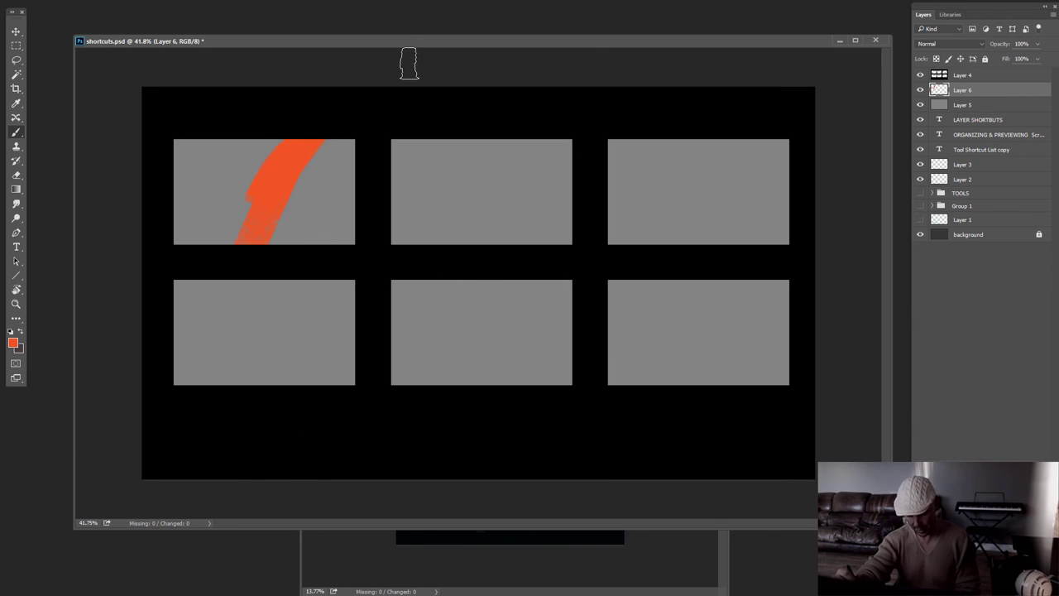
# Paint blue, mint green and yellow brush strokes over the frame's upper-left opening on Layer 6
pyautogui.press('F6')
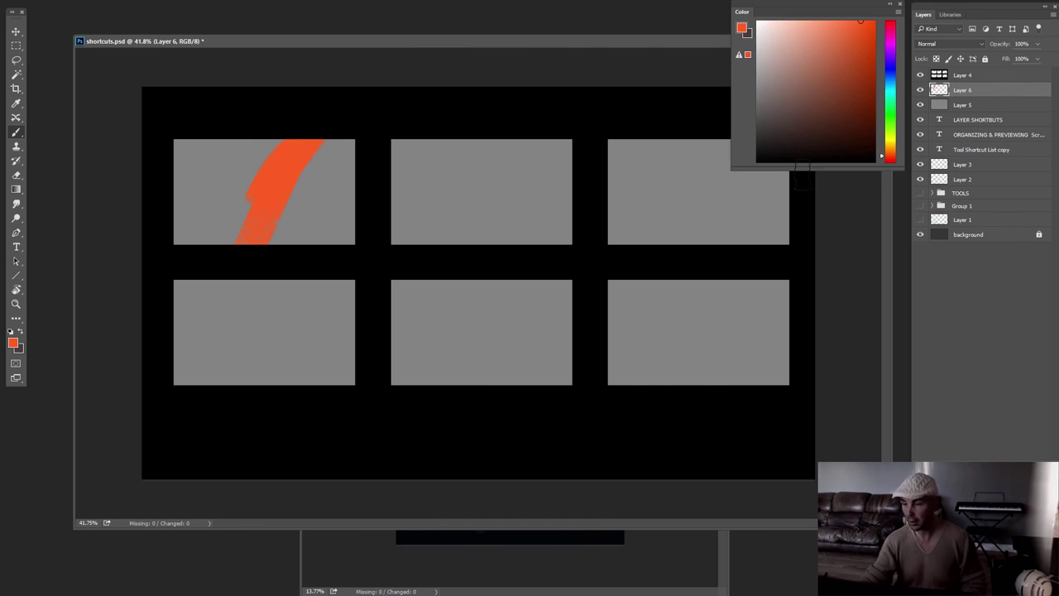
pyautogui.click(891, 63)
pyautogui.moveTo(307, 206)
pyautogui.mouseDown()
pyautogui.moveTo(341, 232)
pyautogui.moveTo(346, 263)
pyautogui.mouseUp()
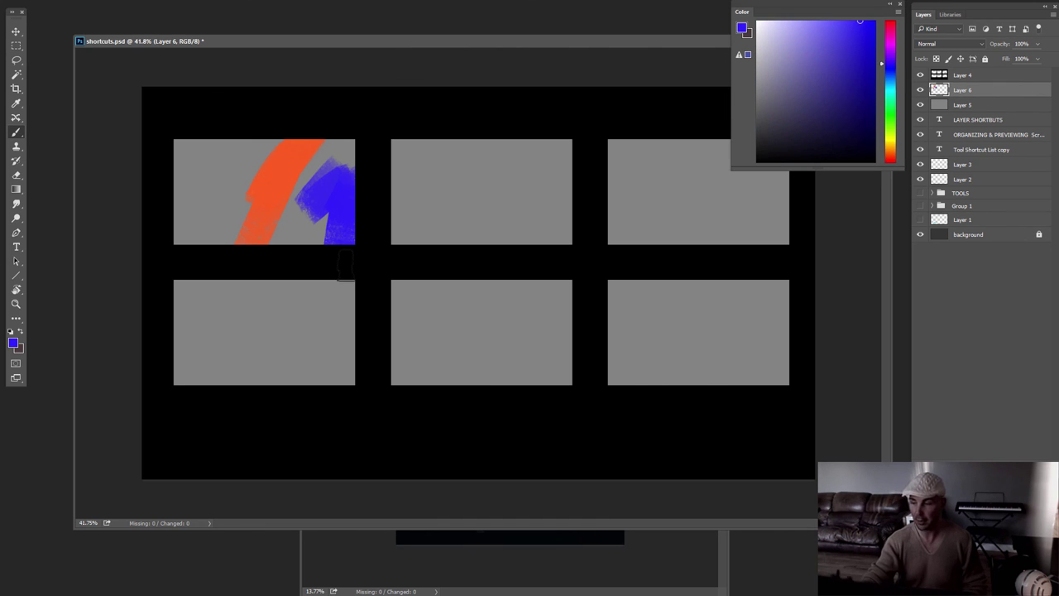
pyautogui.click(890, 98)
pyautogui.moveTo(253, 142)
pyautogui.mouseDown()
pyautogui.moveTo(217, 199)
pyautogui.moveTo(207, 242)
pyautogui.mouseUp()
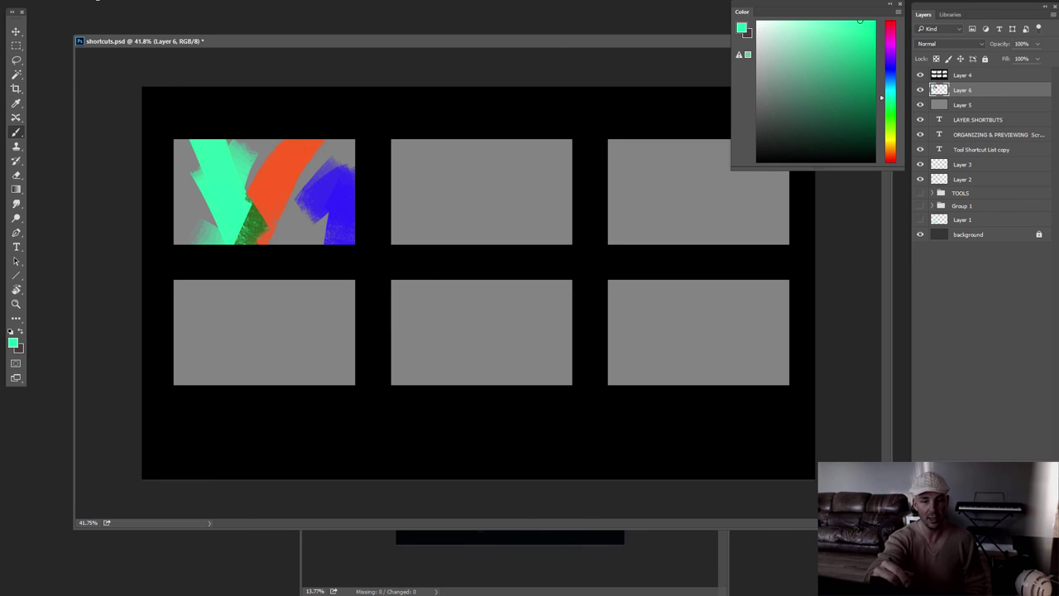
pyautogui.press('Escape')
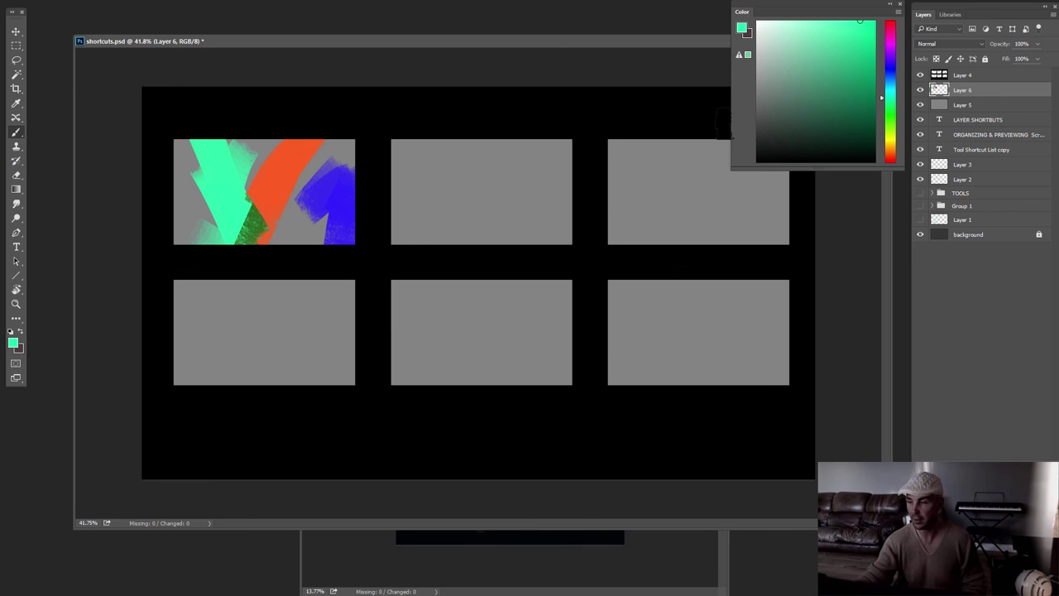
pyautogui.click(889, 66)
pyautogui.moveTo(353, 140)
pyautogui.mouseDown()
pyautogui.moveTo(309, 132)
pyautogui.moveTo(240, 144)
pyautogui.mouseUp()
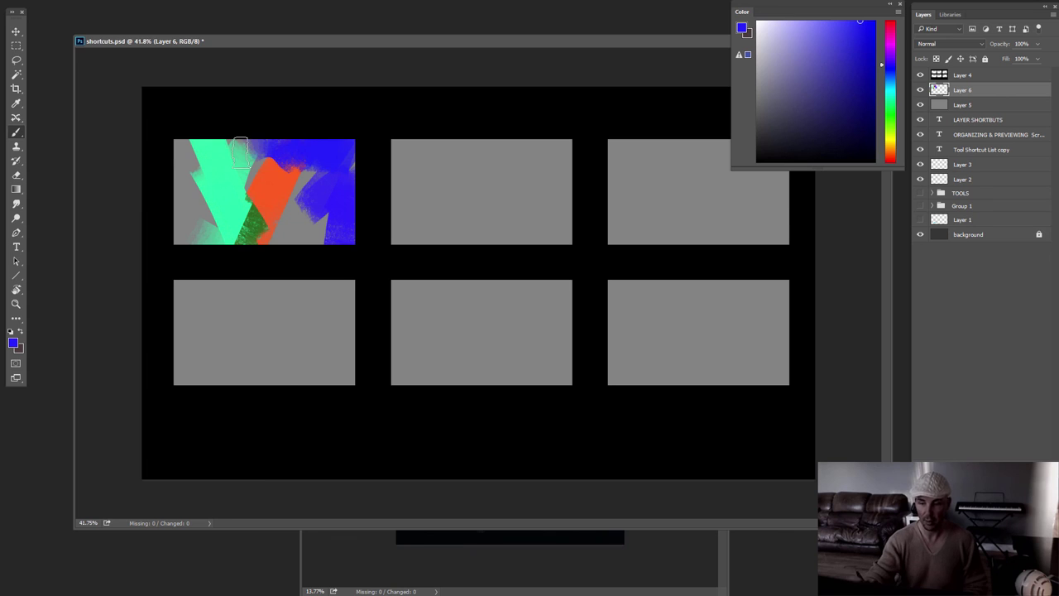
pyautogui.click(890, 136)
pyautogui.moveTo(324, 200); pyautogui.dragTo(178, 222)
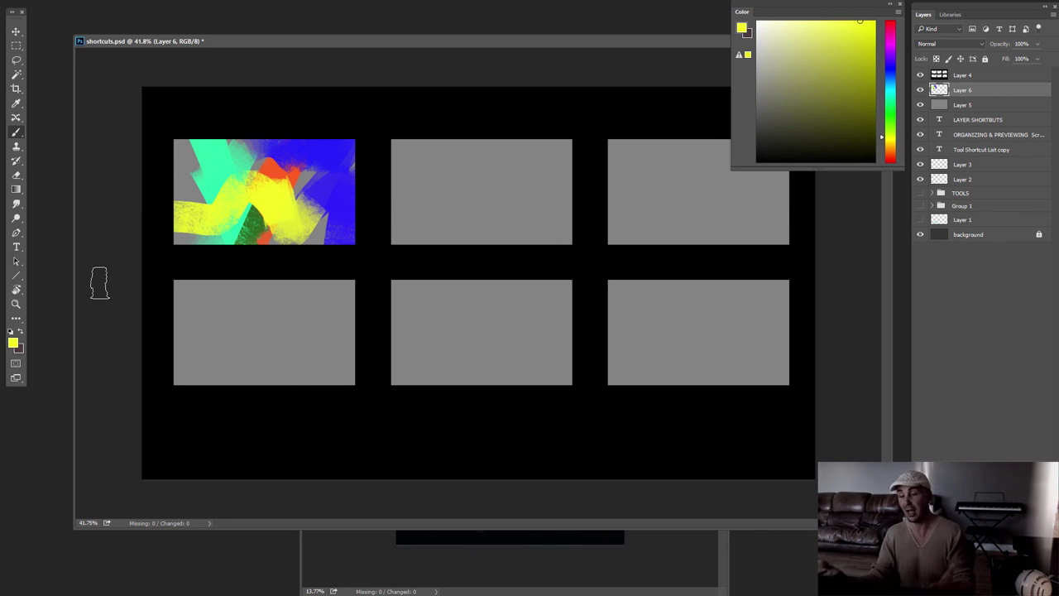
# Delete Layer 4, Layer 6 and Layer 5 together, and hide the Color controls
pyautogui.keyDown('shift'); pyautogui.click(962, 75); pyautogui.keyUp('shift')
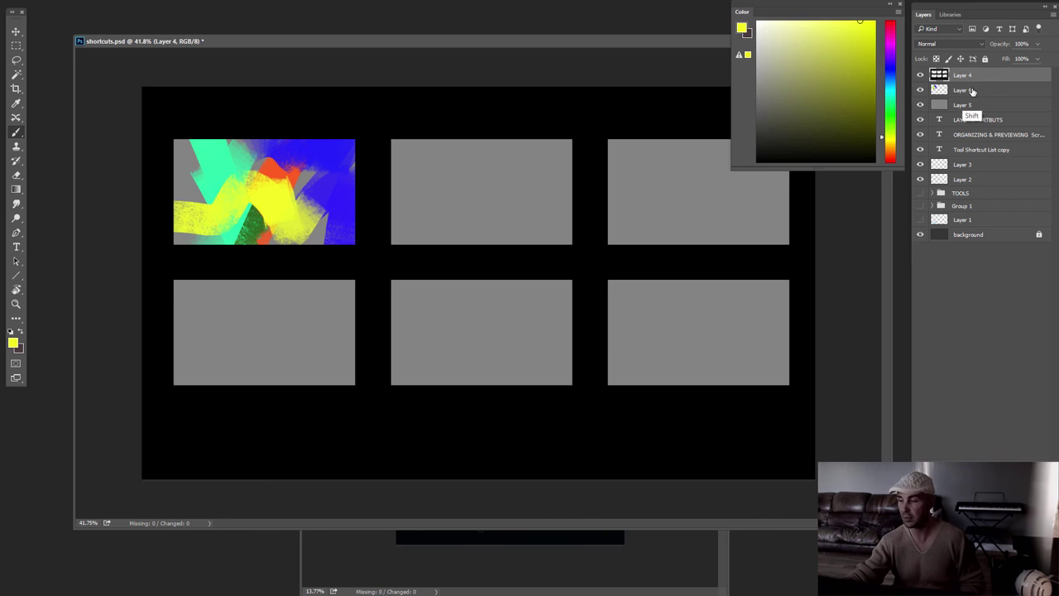
pyautogui.keyDown('shift'); pyautogui.click(962, 105); pyautogui.keyUp('shift')
pyautogui.press('Delete')
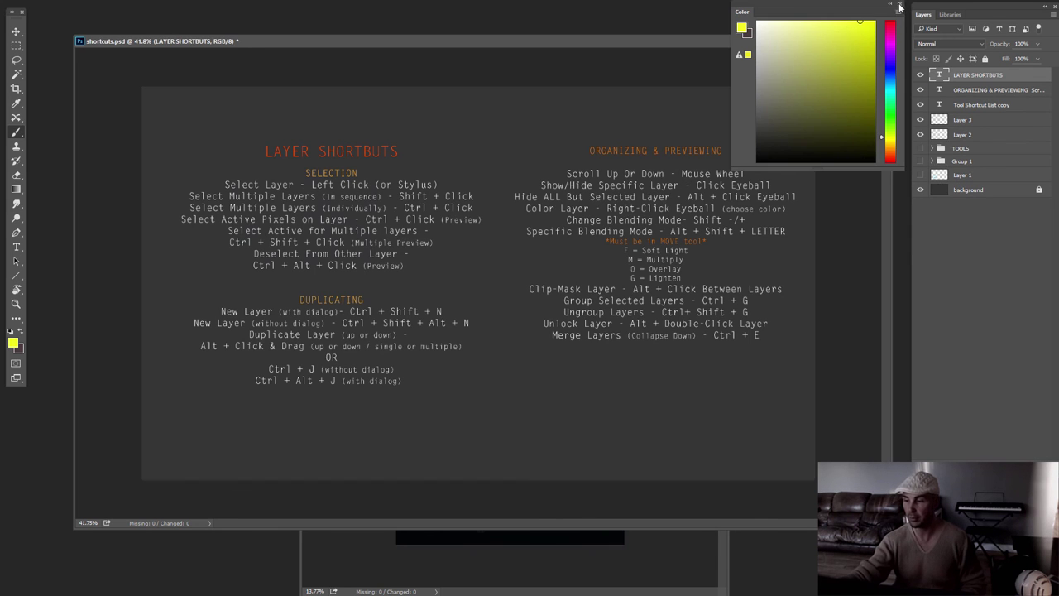
pyautogui.click(900, 7)
pyautogui.scroll(1, 599, 280)
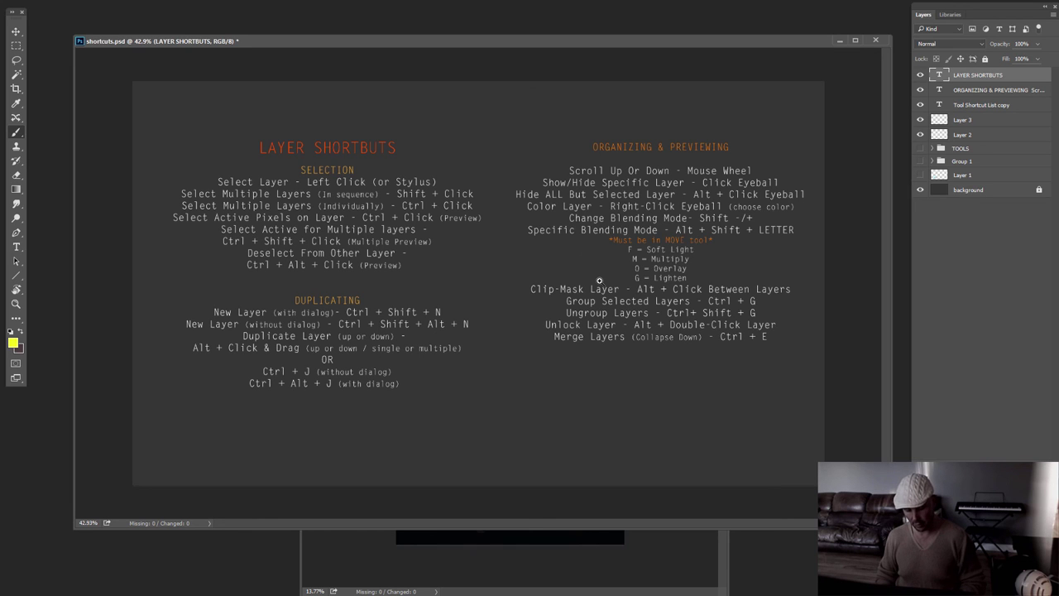
# Create a new layer above the text layers with the default options and fill it with black (#000000)
pyautogui.hotkey('ctrl', 'n')
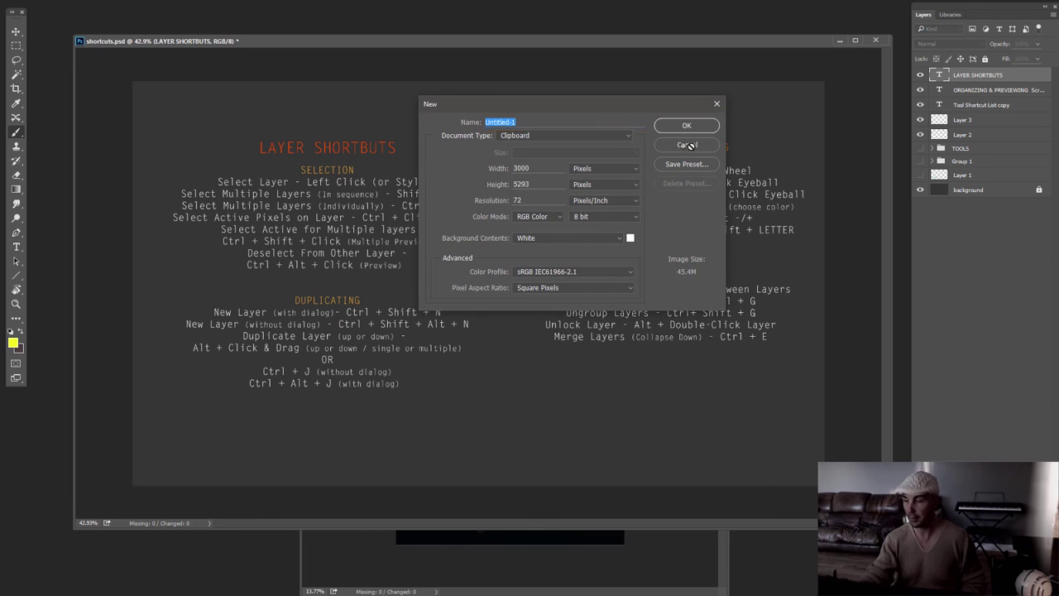
pyautogui.click(687, 145)
pyautogui.hotkey('ctrl', 'shift', 'n')
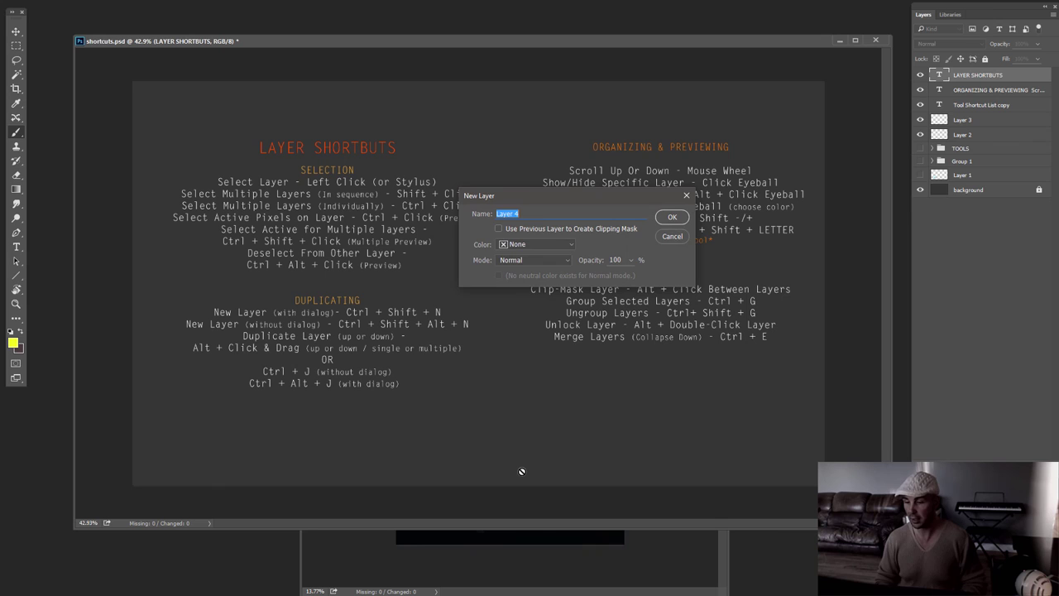
pyautogui.click(672, 217)
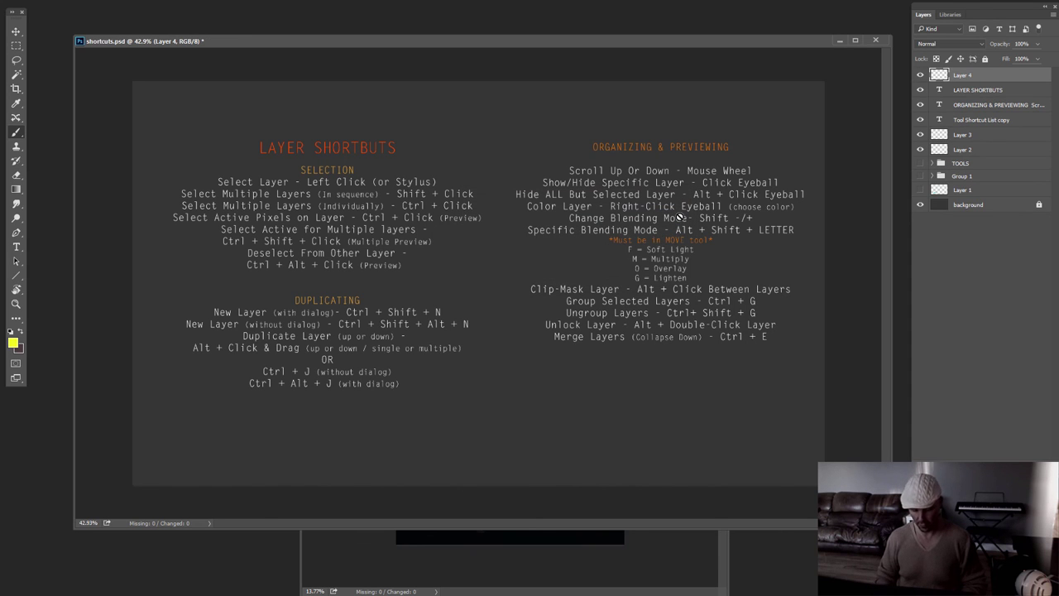
pyautogui.click(14, 343)
pyautogui.write('000000')
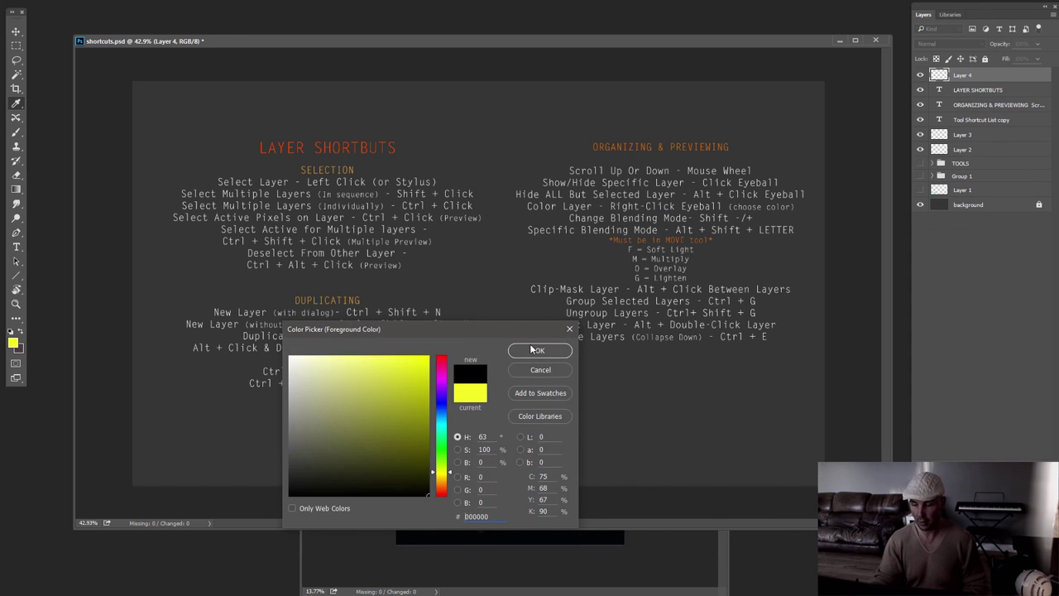
pyautogui.click(539, 347)
pyautogui.hotkey('alt', 'BackSpace')
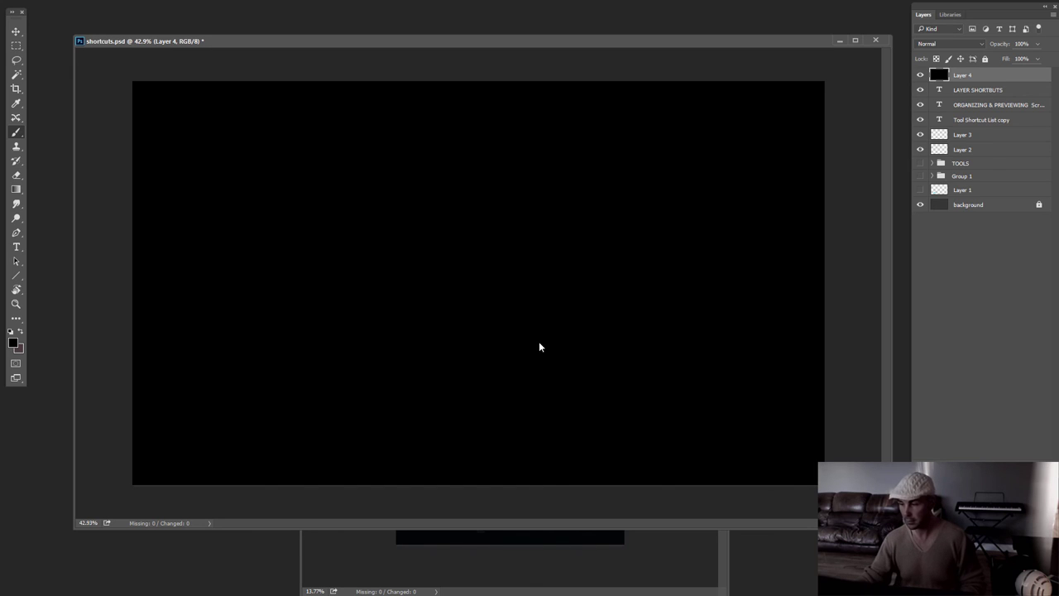
# Add a new layer filled with the background color and scale it down to a small rectangle in the canvas's upper-left area
pyautogui.hotkey('ctrl', 'shift', 'alt', 'n')
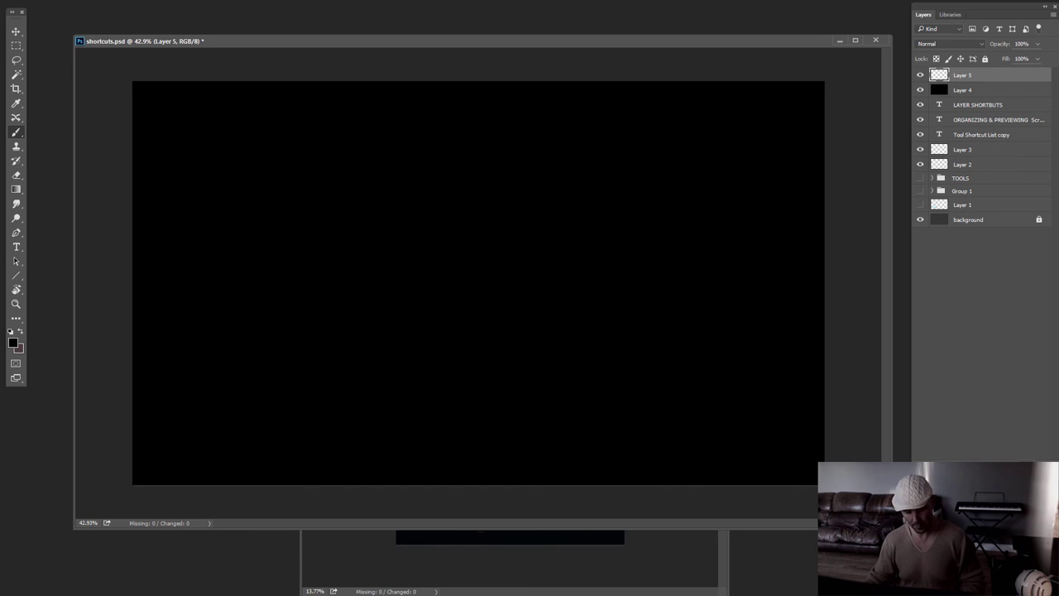
pyautogui.hotkey('ctrl', 'a')
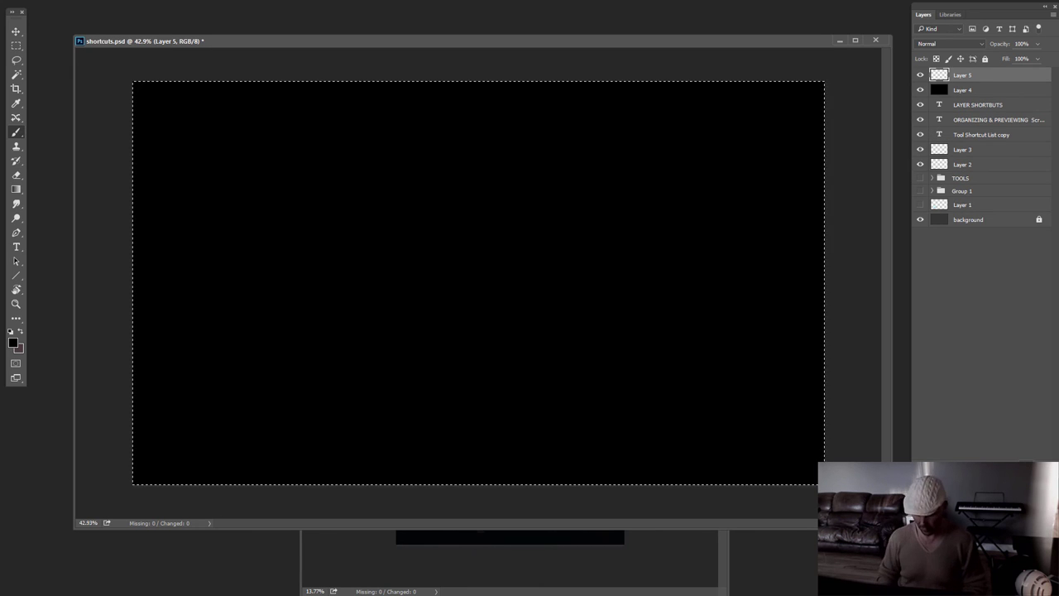
pyautogui.hotkey('ctrl', 'BackSpace')
pyautogui.hotkey('ctrl', 't')
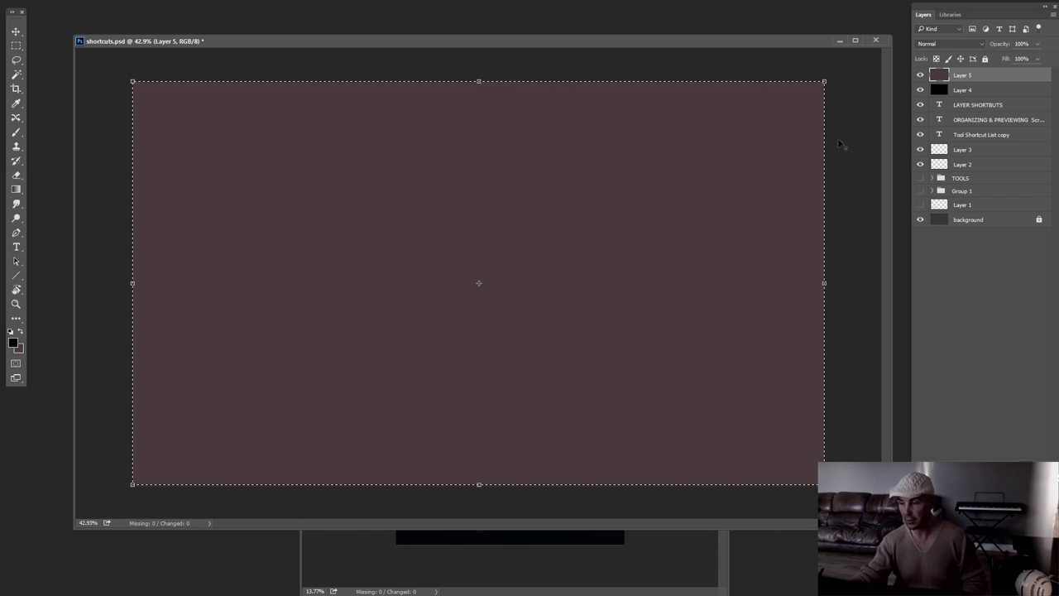
pyautogui.moveTo(824, 81); pyautogui.dragTo(576, 229)
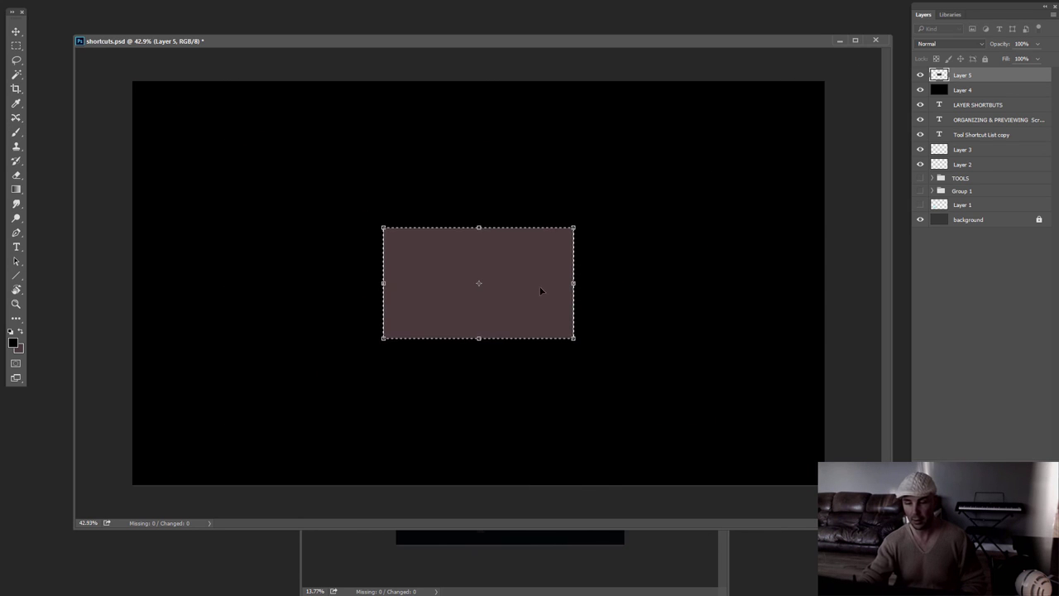
pyautogui.moveTo(541, 291); pyautogui.dragTo(335, 184)
pyautogui.moveTo(369, 121); pyautogui.dragTo(352, 129)
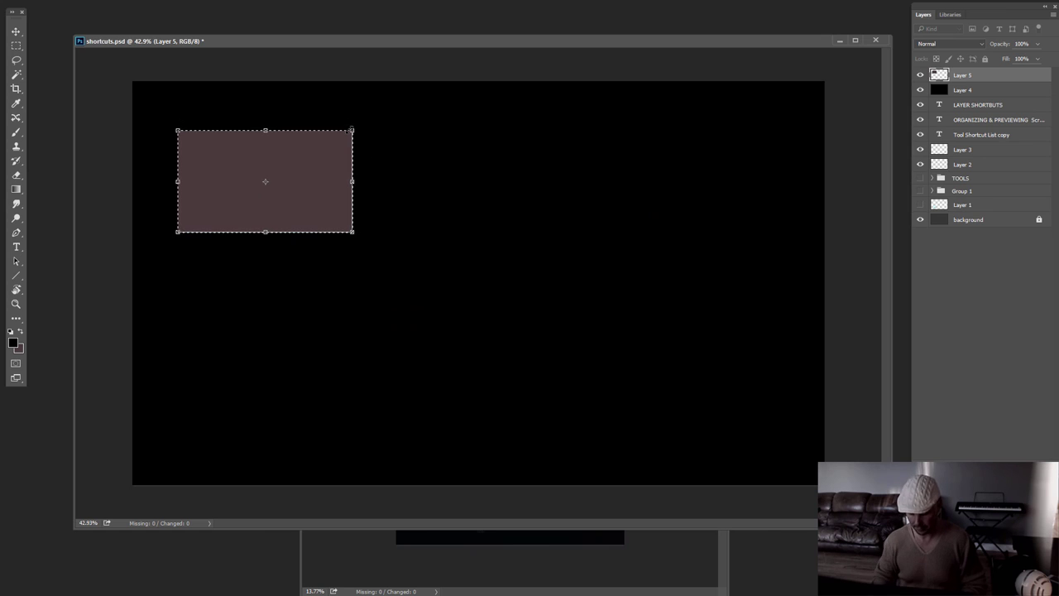
pyautogui.press('Return')
# Duplicate the dark mauve rectangle twice to its right, keeping the row of three on Layer 5, and clear the selection
pyautogui.press('v')
pyautogui.moveTo(317, 215); pyautogui.dragTo(685, 176)
pyautogui.hotkey('ctrl', 'e')
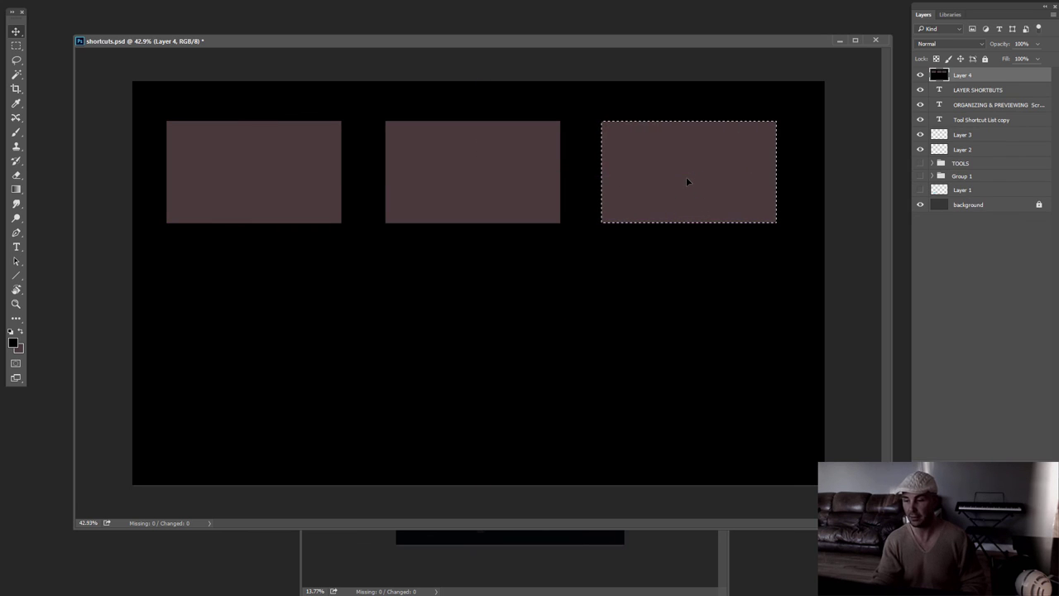
pyautogui.hotkey('ctrl', 'j')
pyautogui.press('ctrl')
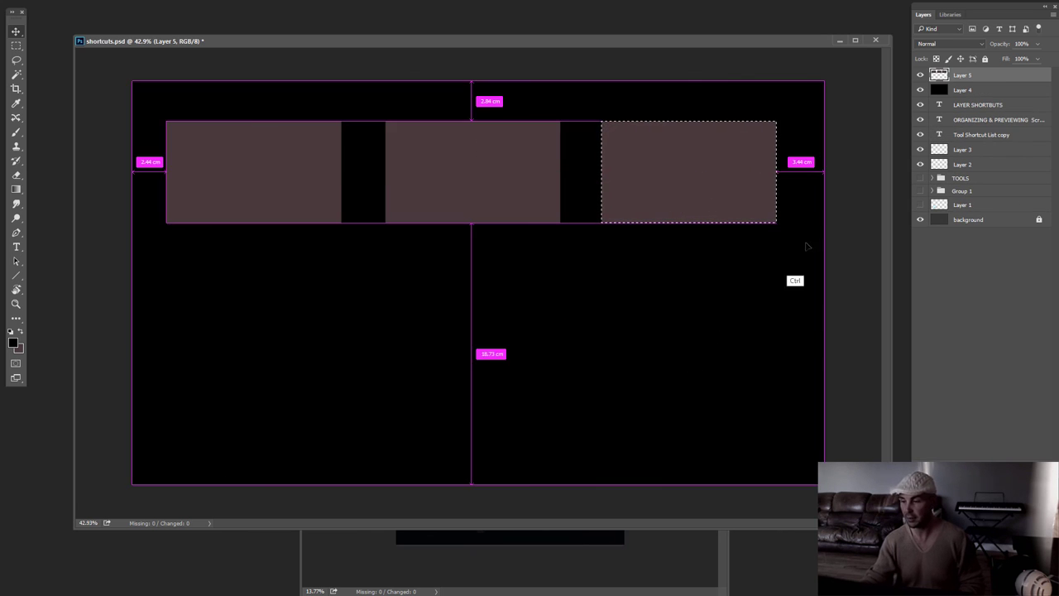
pyautogui.hotkey('ctrl', 'd')
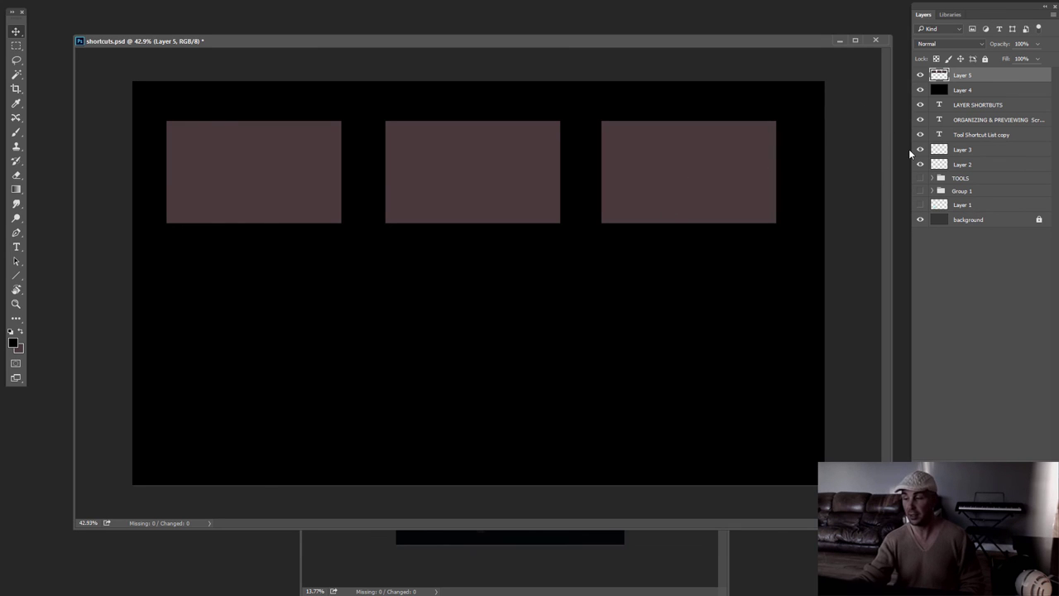
# Duplicate the row of three mauve rectangles straight down on Layer 5, clear the selection and center the six-rectangle grid vertically
pyautogui.keyDown('ctrl'); pyautogui.click(938, 75); pyautogui.keyUp('ctrl')
pyautogui.hotkey('alt', 'shift')
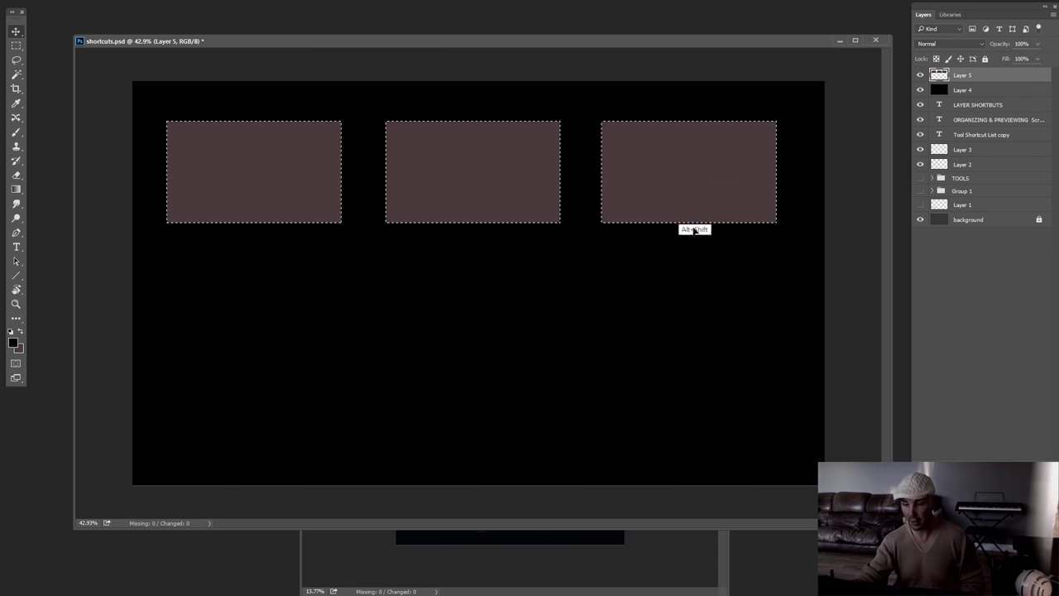
pyautogui.moveTo(694, 229); pyautogui.dragTo(694, 326)
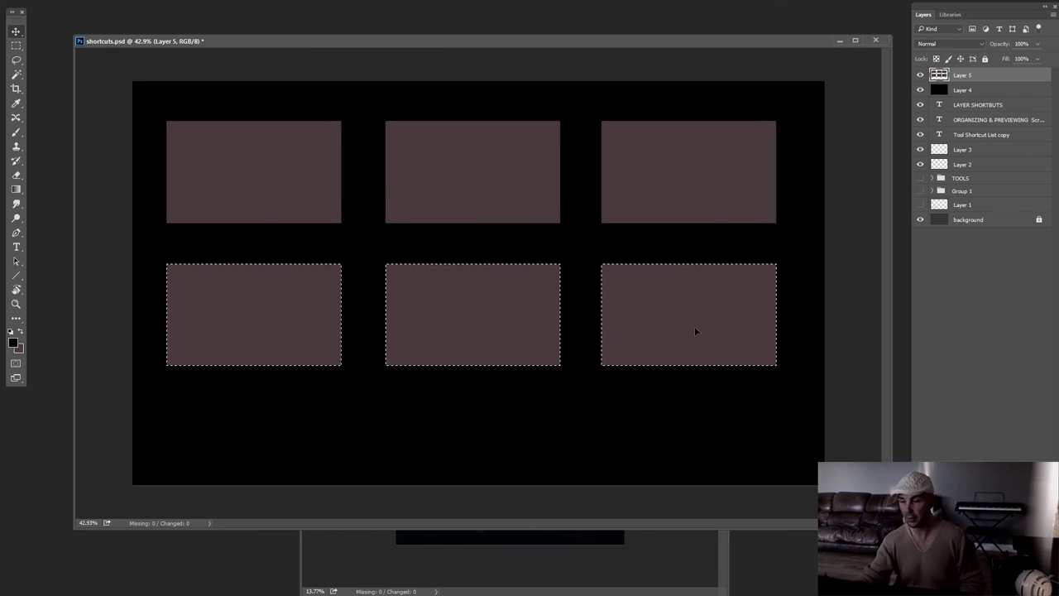
pyautogui.hotkey('ctrl', 'd')
pyautogui.moveTo(697, 220)
pyautogui.mouseDown()
pyautogui.moveTo(704, 250)
pyautogui.moveTo(705, 236)
pyautogui.mouseUp()
# Cut six panel openings into black Layer 4 using Layer 5's rectangles as the selection, and delete Layer 5
pyautogui.keyDown('ctrl'); pyautogui.click(938, 74); pyautogui.keyUp('ctrl')
pyautogui.click(943, 90)
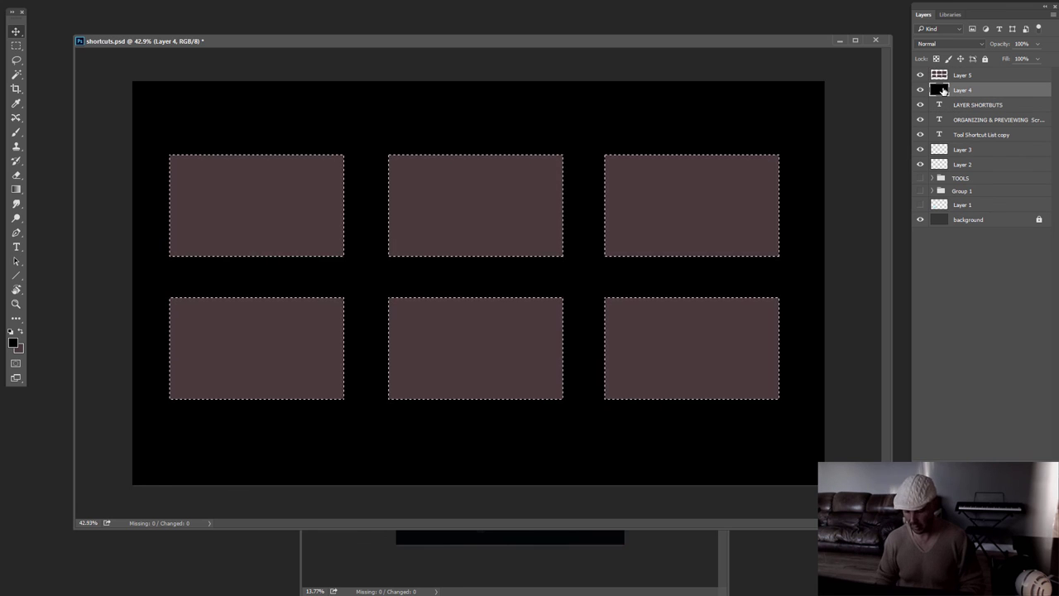
pyautogui.hotkey('ctrl', 'BackSpace')
pyautogui.click(962, 75)
pyautogui.press('Delete')
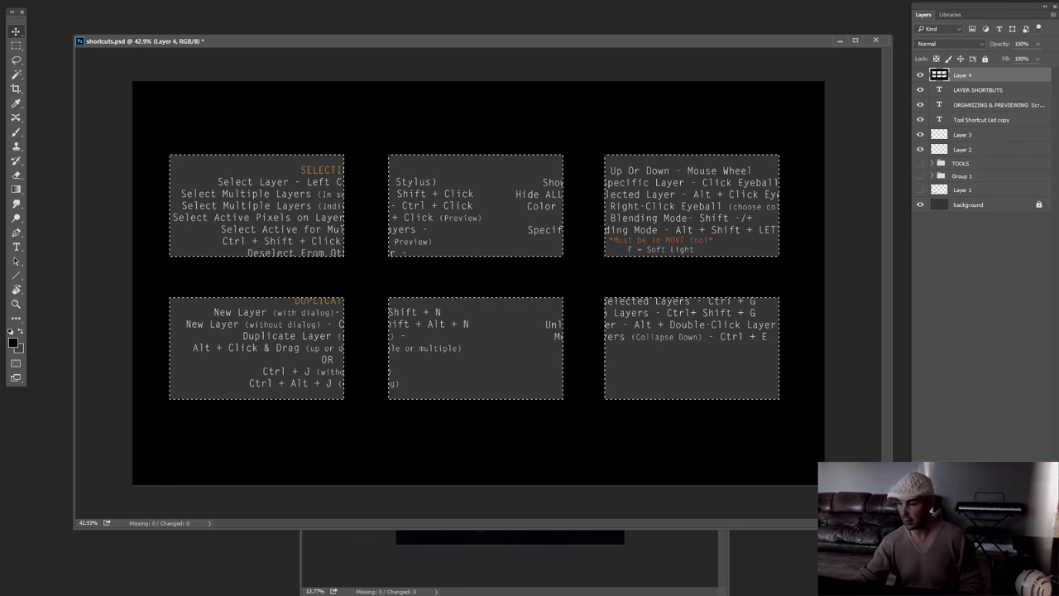
# Create a new layer beneath Layer 4 and fill the six selected panels with gray #767676
pyautogui.hotkey('ctrl', '[')
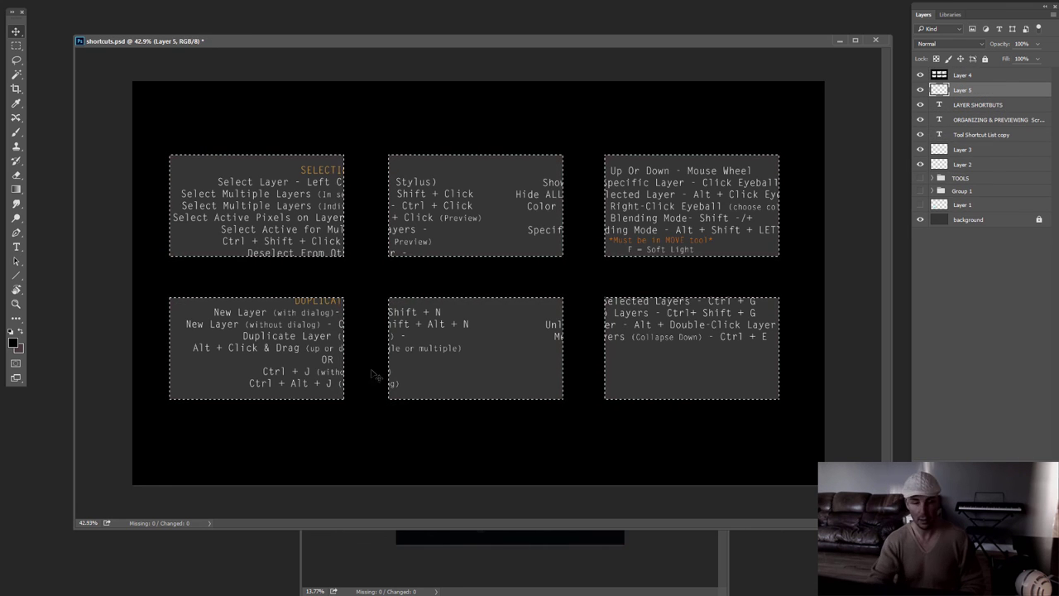
pyautogui.click(13, 341)
pyautogui.click(289, 431)
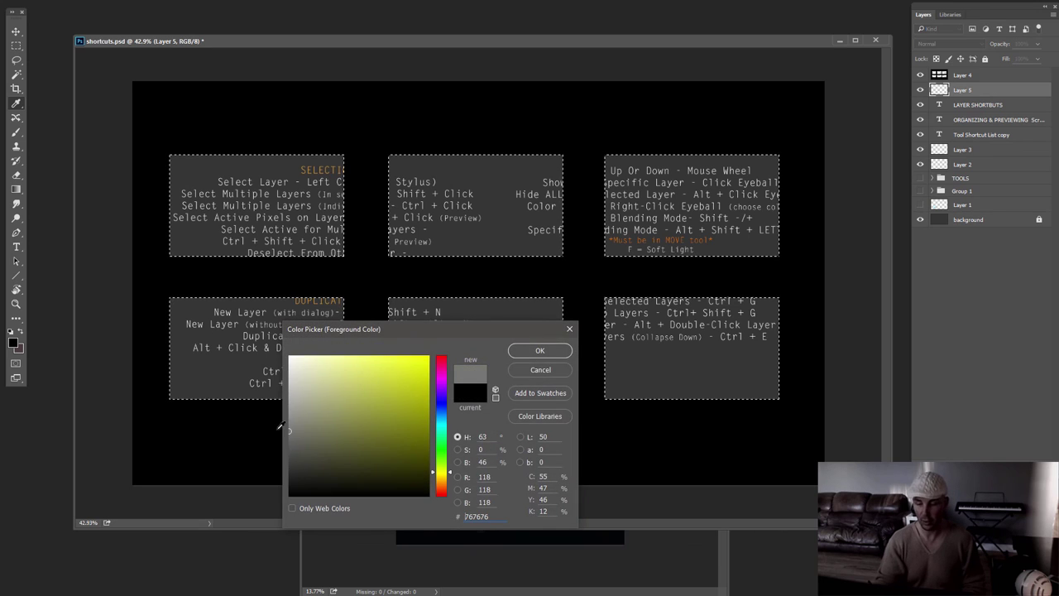
pyautogui.click(546, 350)
pyautogui.hotkey('alt', 'BackSpace')
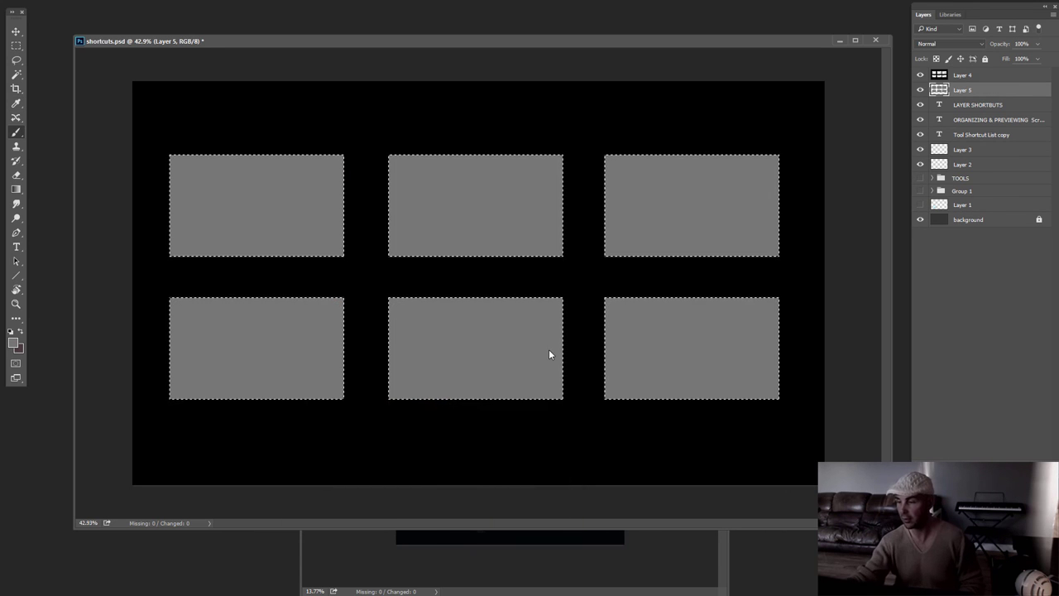
# Clear the gray panels from Layer 5, drop the selection and fill the entire layer with the gray foreground color
pyautogui.hotkey('ctrl', 'd')
pyautogui.keyDown('ctrl'); pyautogui.click(968, 92); pyautogui.keyUp('ctrl')
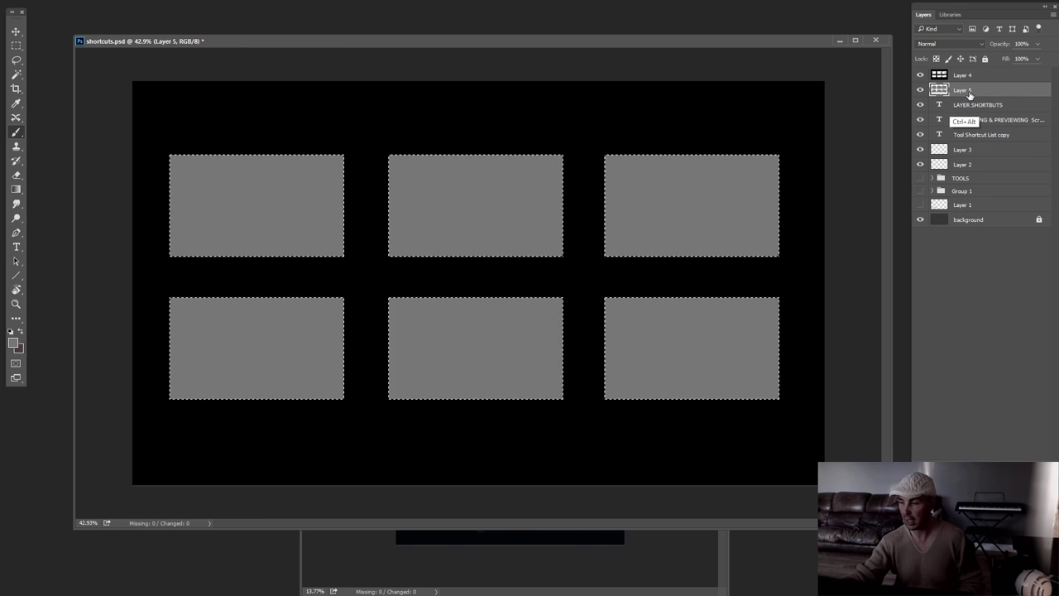
pyautogui.press('Delete')
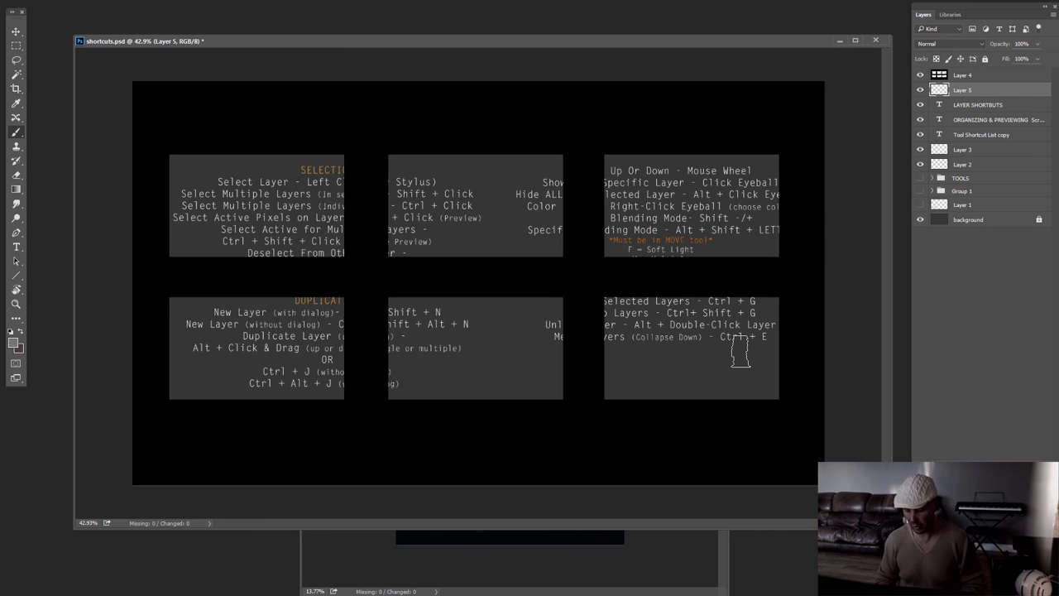
pyautogui.hotkey('ctrl', 'alt', 'z')
pyautogui.hotkey('ctrl', 'alt', 'z')
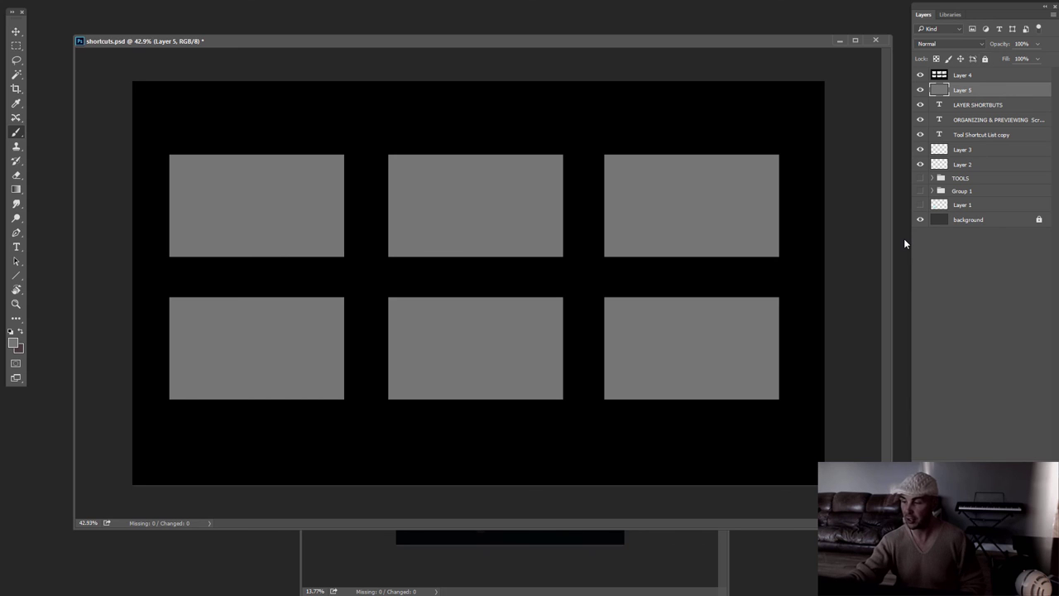
# Lock all attributes of the black frame on Layer 4 and the gray fill on Layer 5
pyautogui.click(972, 76)
pyautogui.click(984, 58)
pyautogui.click(977, 92)
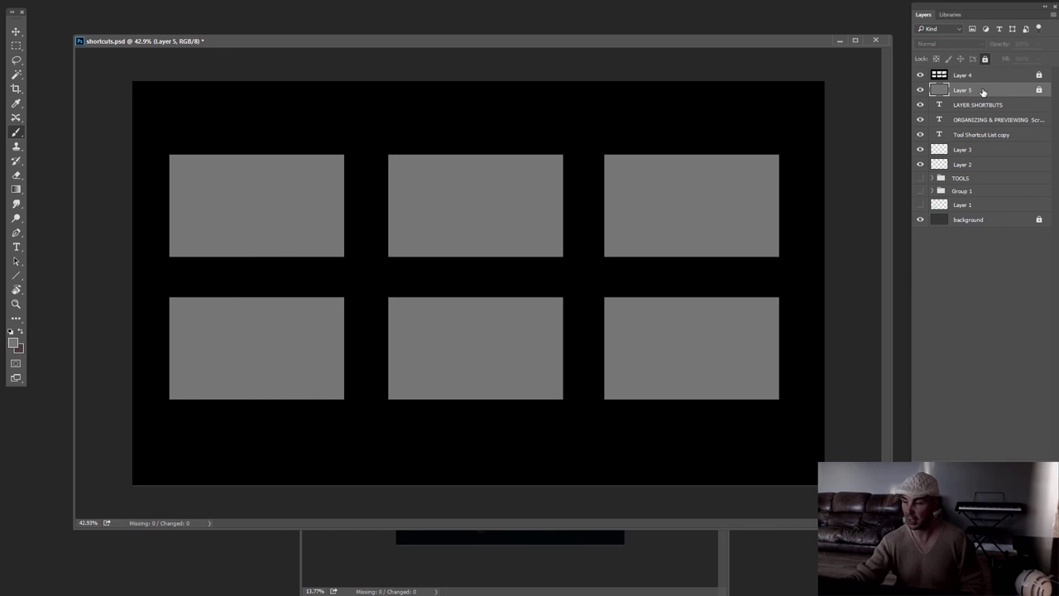
# Add a new layer between the locked frame and gray layers and brush bright yellow zigzag strokes across the upper-left panel
pyautogui.hotkey('ctrl', 'shift', 'alt', 'n')
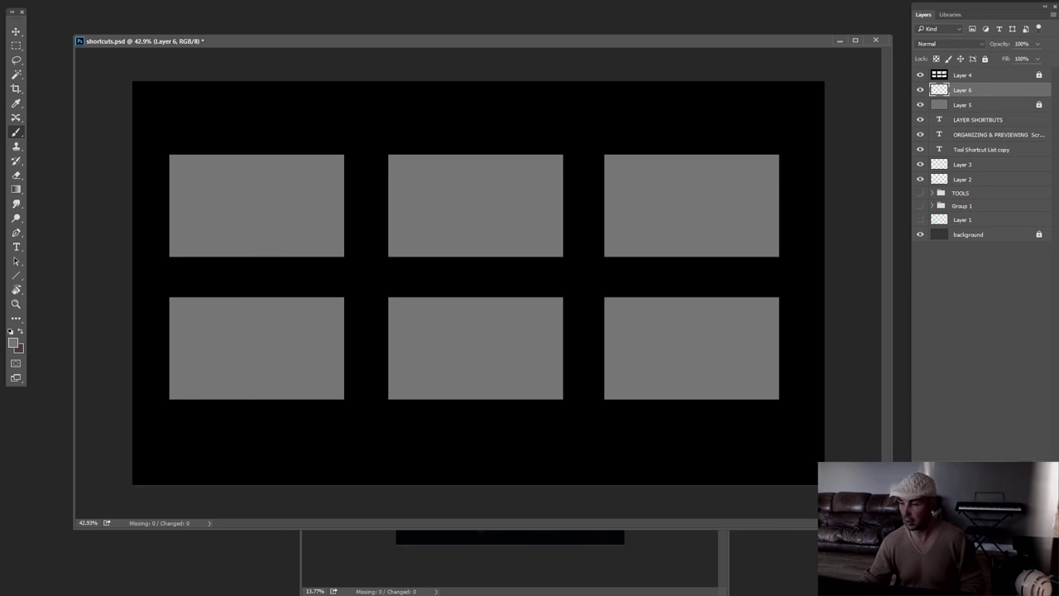
pyautogui.click(13, 342)
pyautogui.click(427, 357)
pyautogui.click(539, 350)
pyautogui.press('b')
pyautogui.moveTo(309, 182)
pyautogui.mouseDown()
pyautogui.moveTo(258, 189)
pyautogui.moveTo(137, 152)
pyautogui.mouseUp()
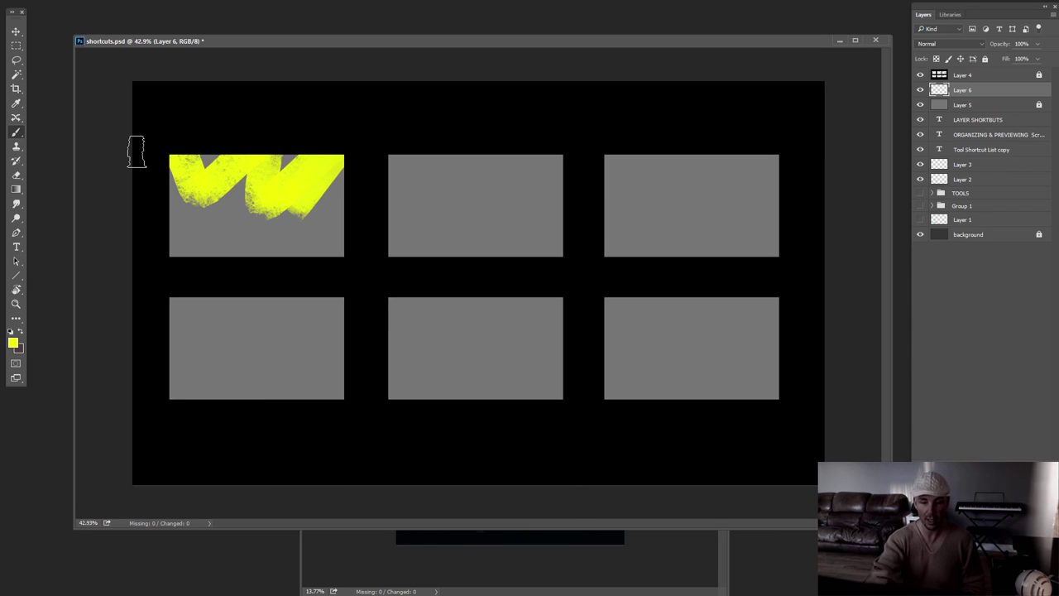